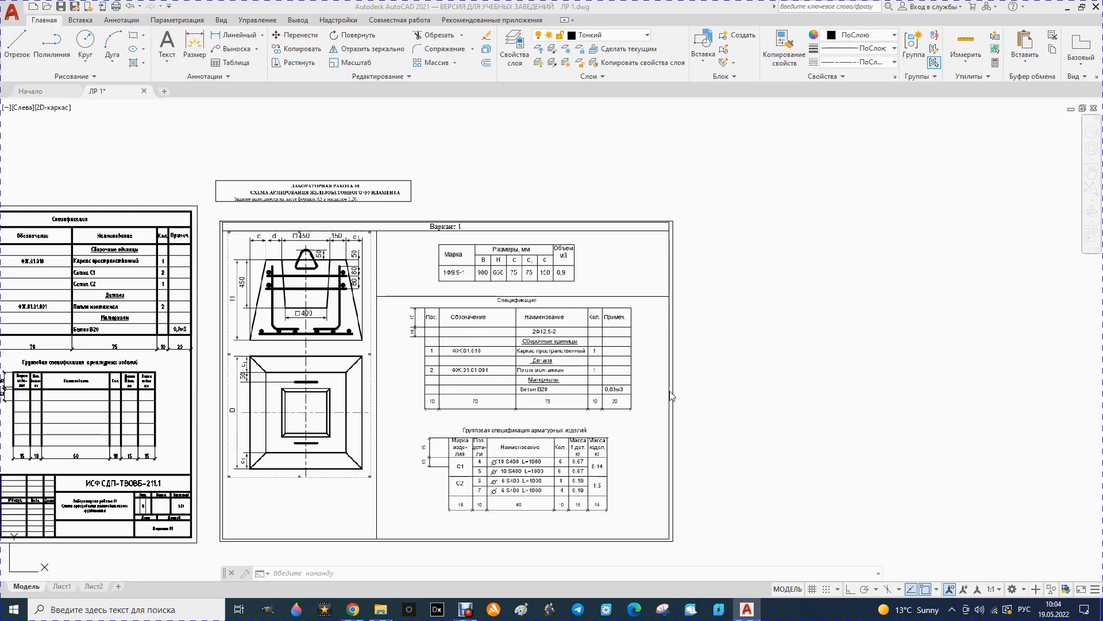
Step: Examine the Вариант 1 assignment sheet and the adjacent drawing sheet, including the foundation views, size table and specifications
scroll(671, 396, "down", 2)
scroll(527, 403, "up", 2)
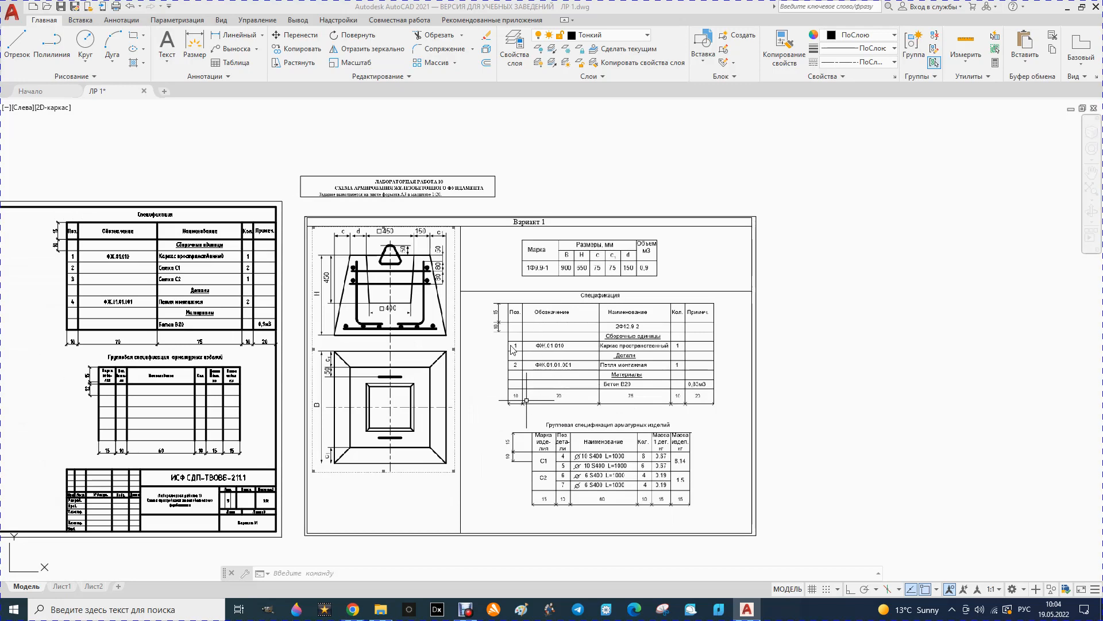
scroll(23, 414, "down", 2)
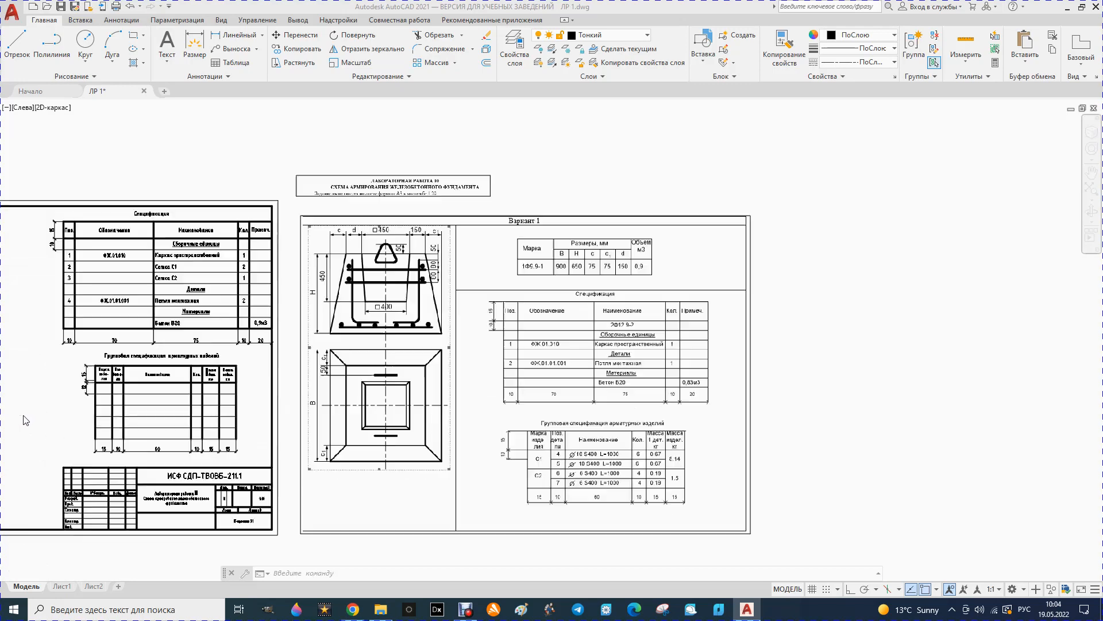
scroll(23, 414, "up", 4)
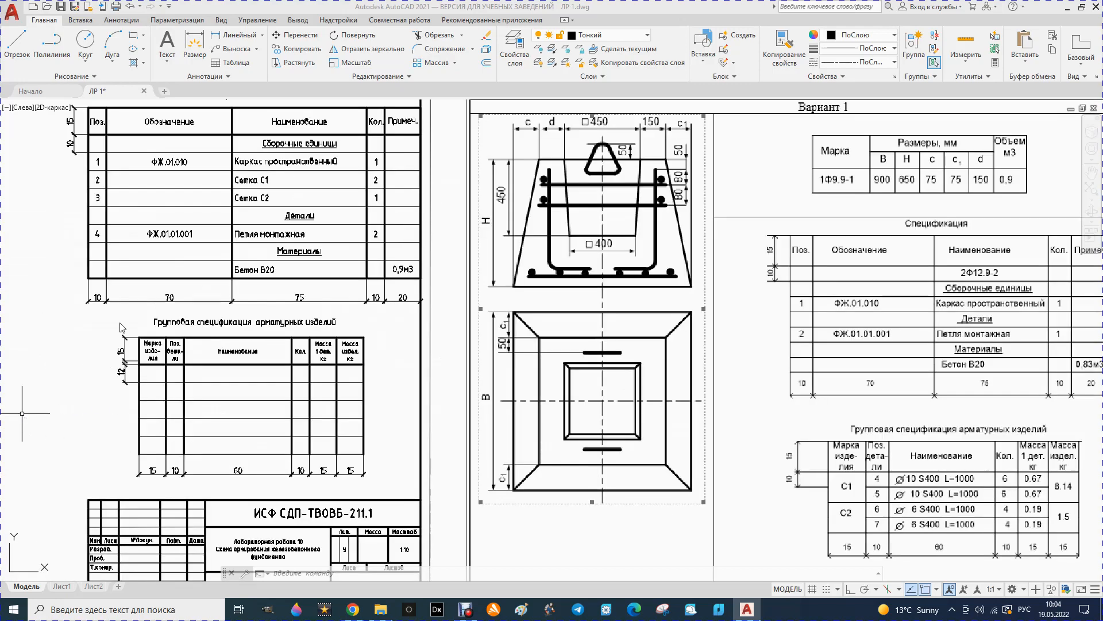
scroll(183, 355, "down", 2)
scroll(124, 288, "up", 2)
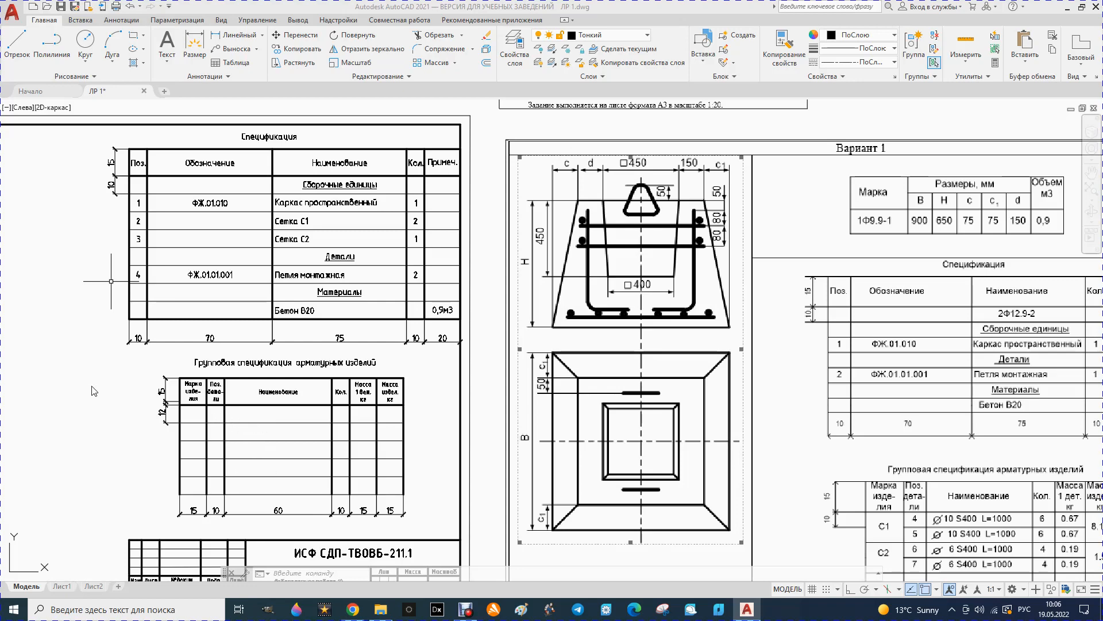
scroll(80, 374, "down", 2)
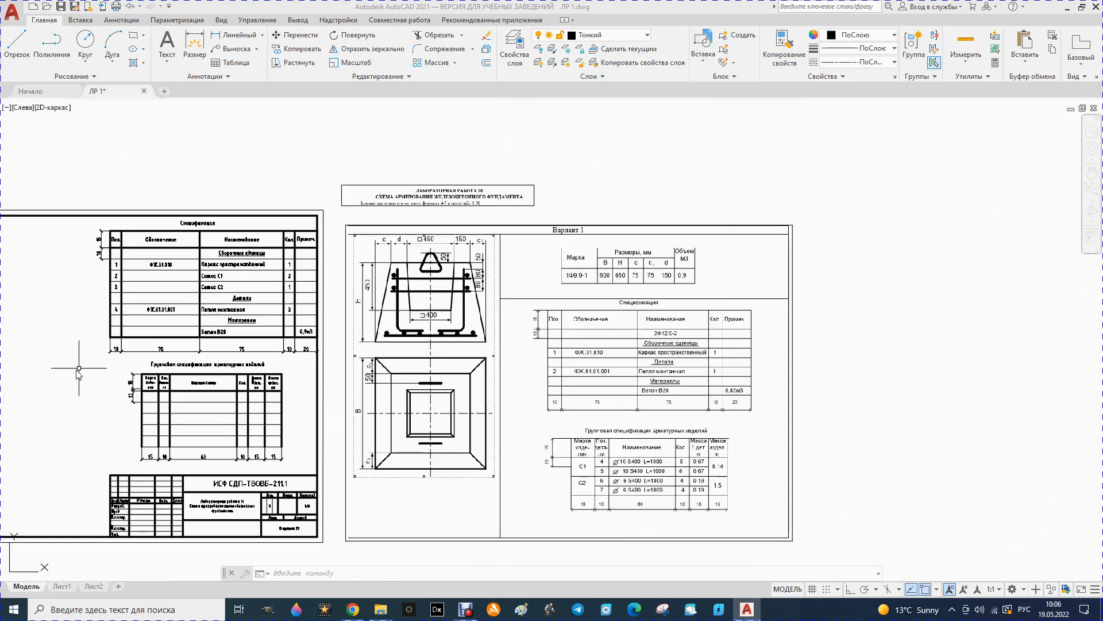
scroll(78, 368, "down", 2)
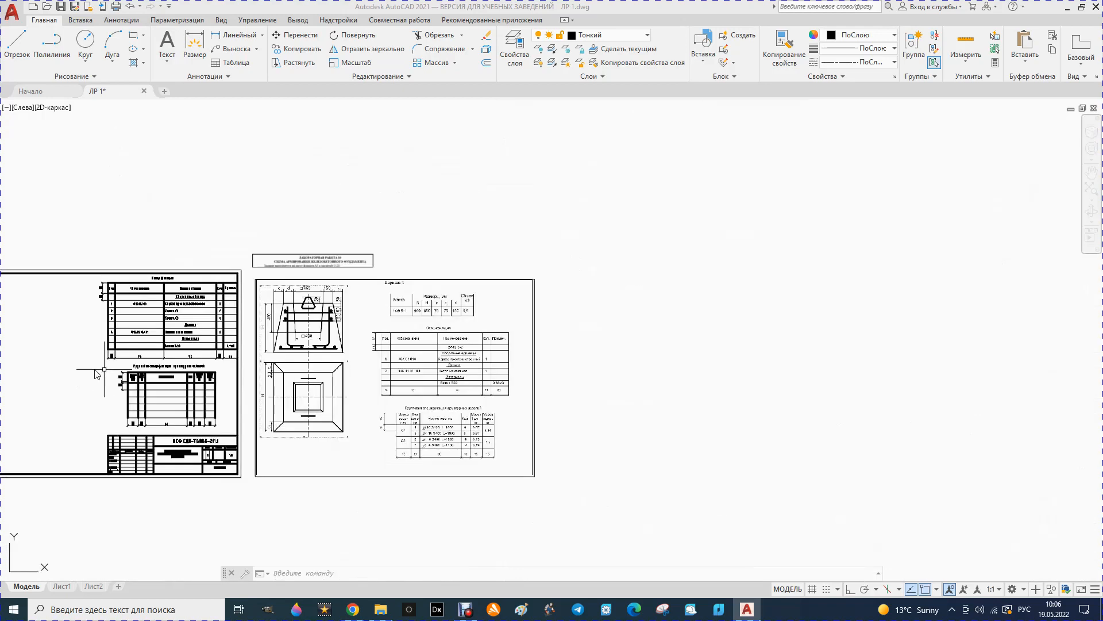
scroll(411, 400, "up", 2)
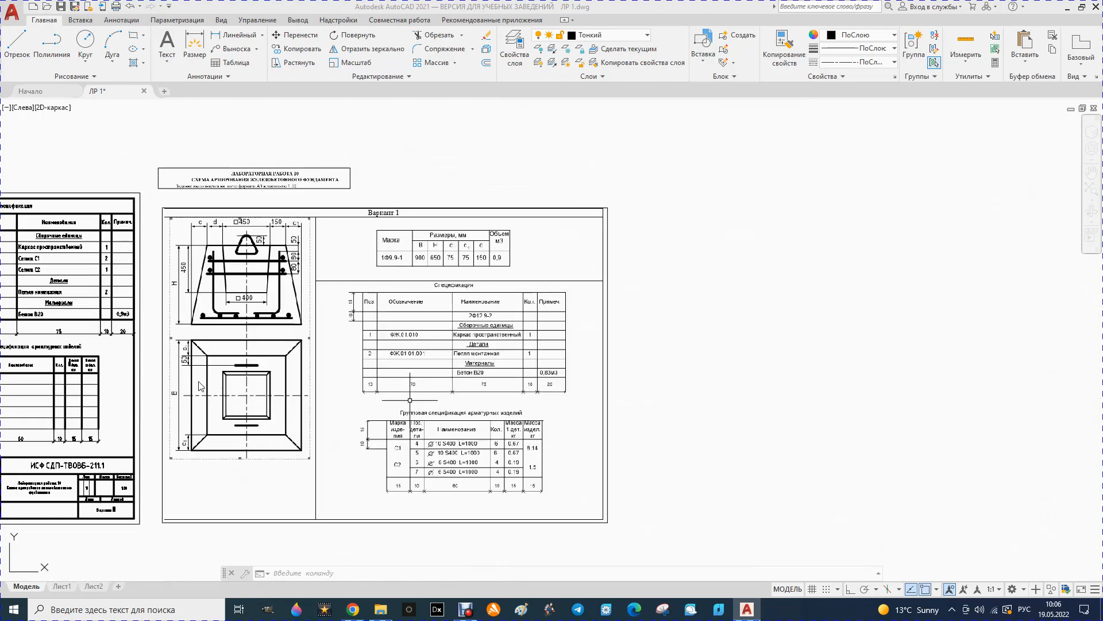
scroll(200, 385, "down", 2)
scroll(379, 384, "up", 2)
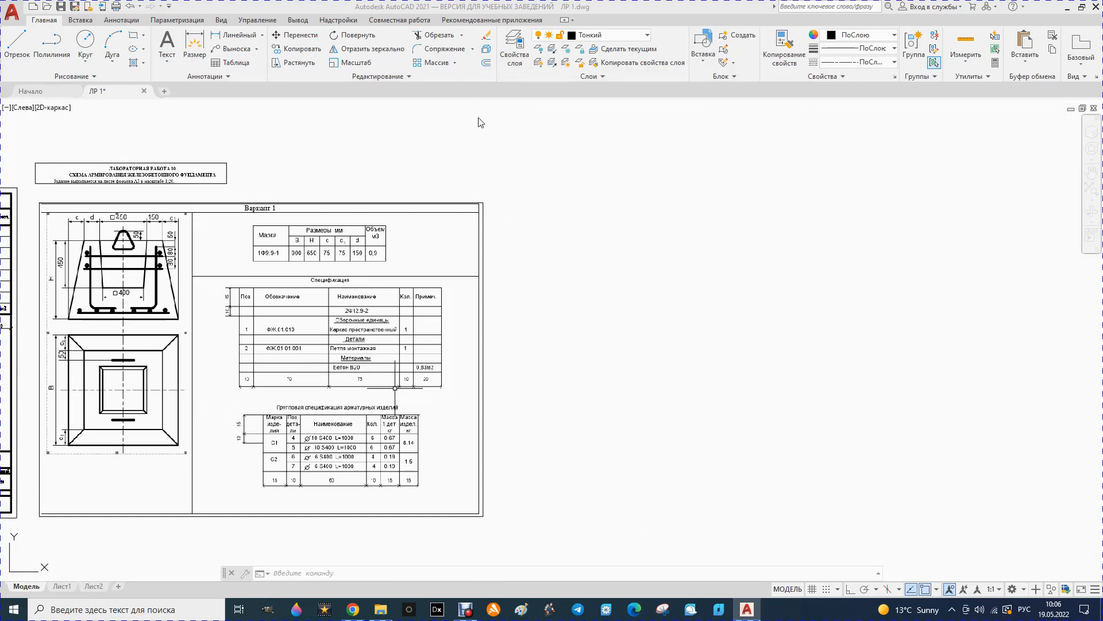
scroll(483, 246, "down", 2)
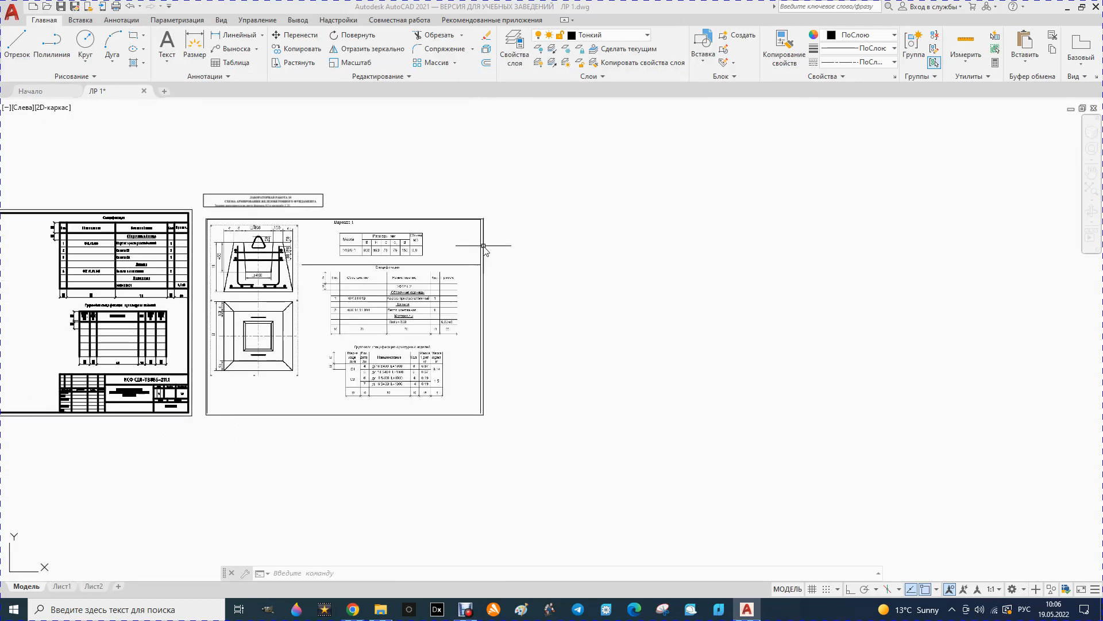
scroll(368, 233, "up", 2)
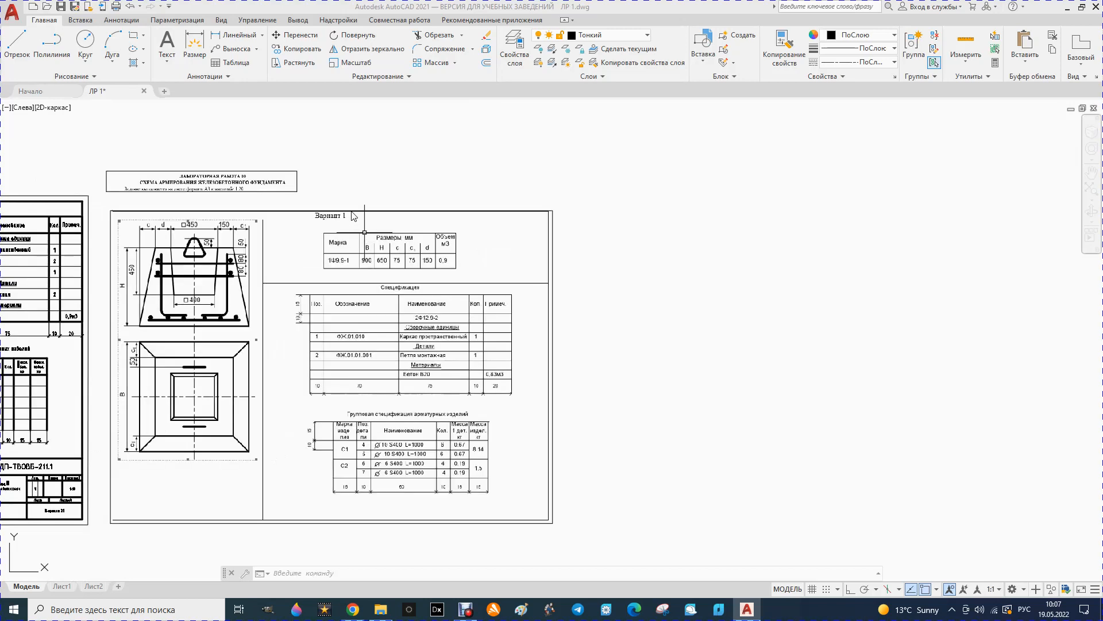
Step: Make Осевой the current layer and draw a long vertical centre line with Ortho on in the empty area beside the assignment sheet
left_click(646, 37)
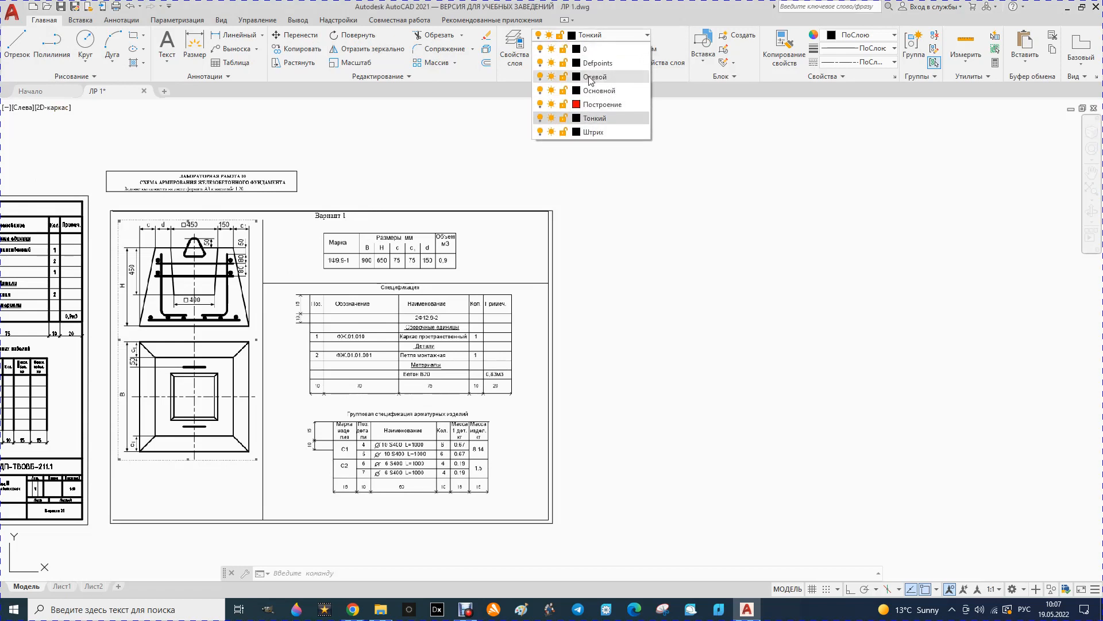
left_click(592, 77)
left_click(17, 44)
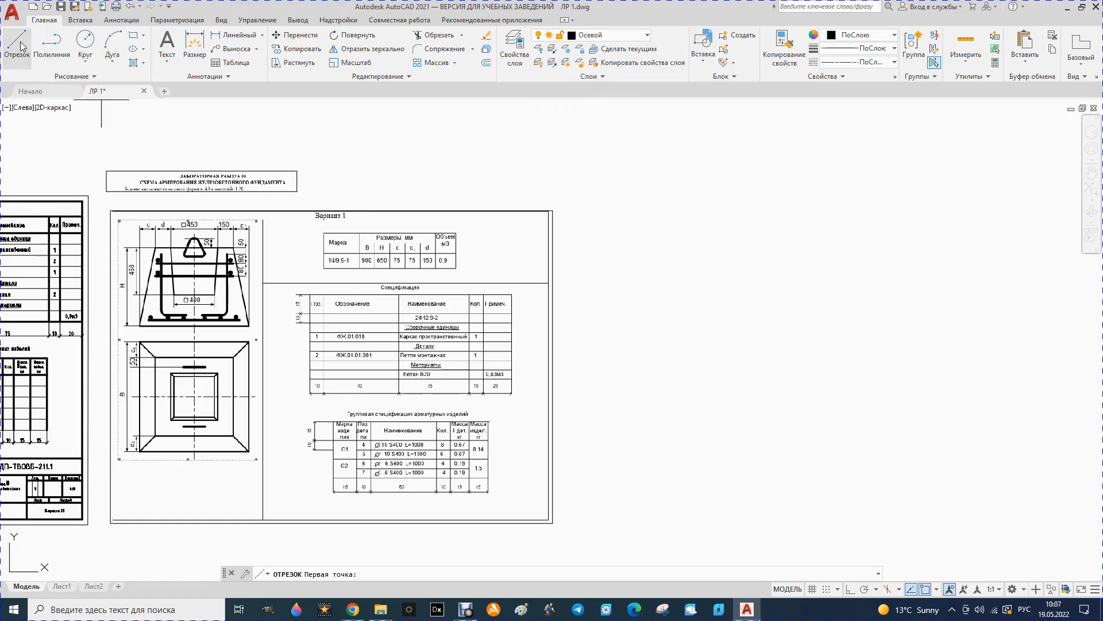
scroll(57, 270, "down", 2)
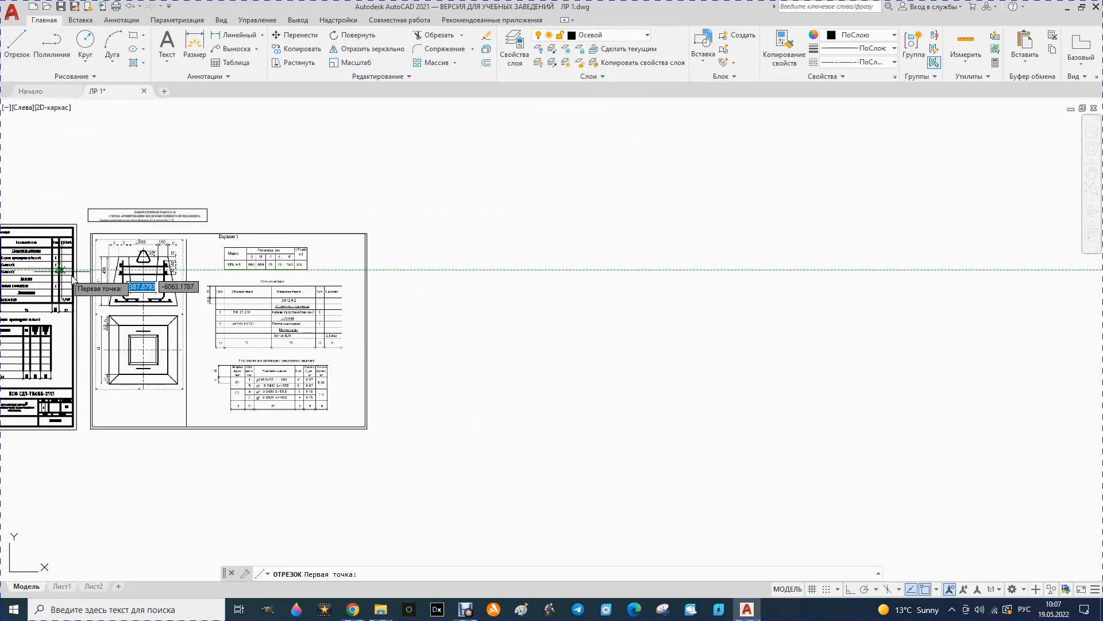
left_click(731, 148)
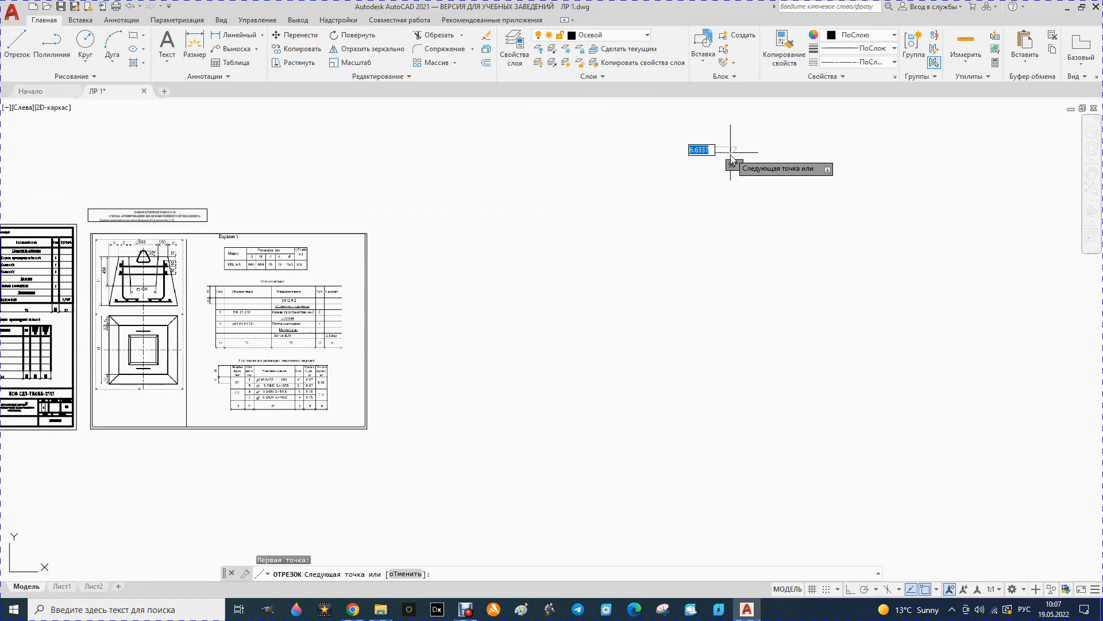
left_click(851, 588)
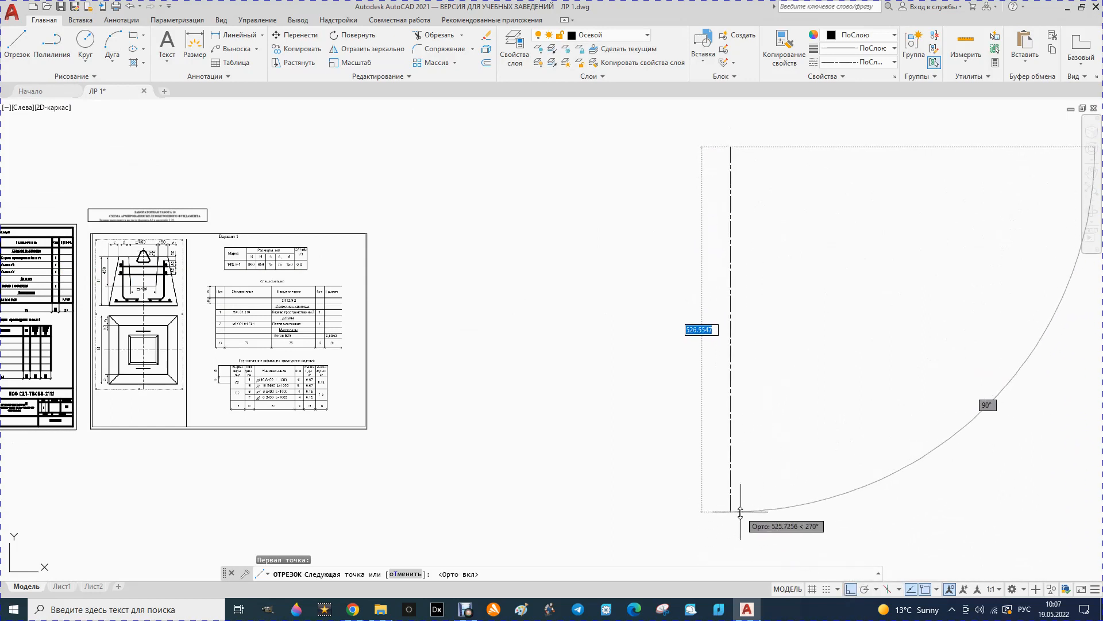
scroll(736, 525, "down", 4)
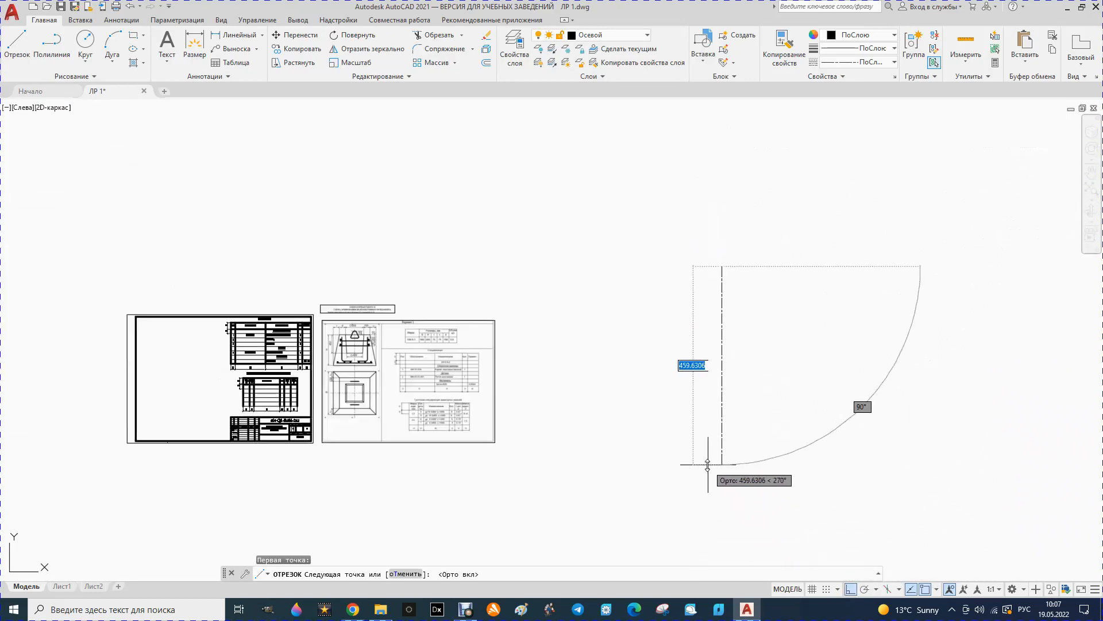
right_click(666, 471)
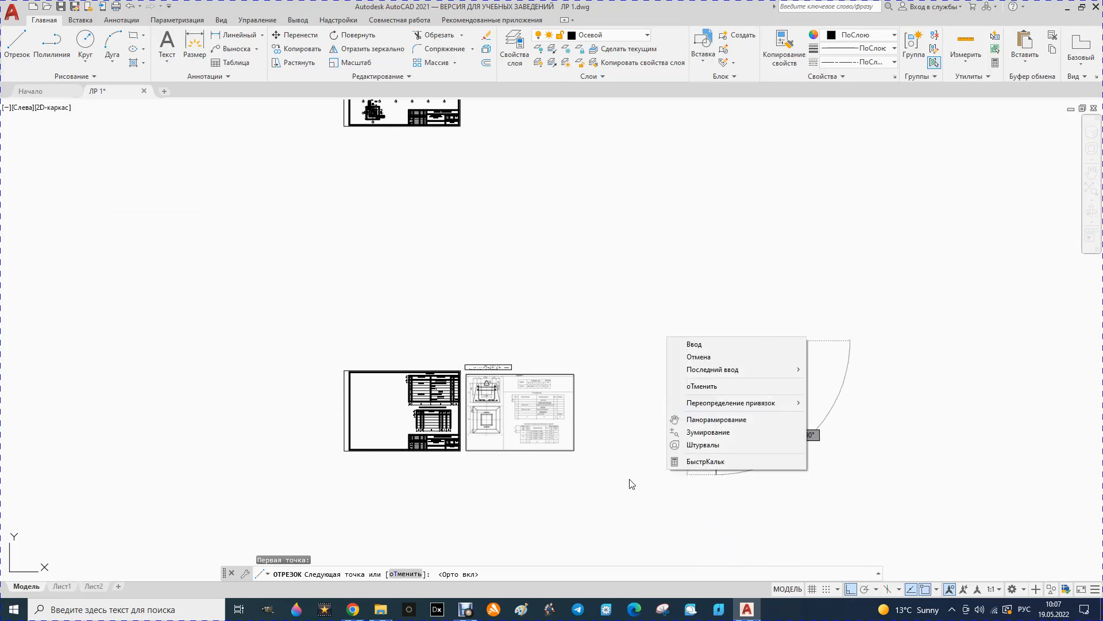
left_click(539, 462)
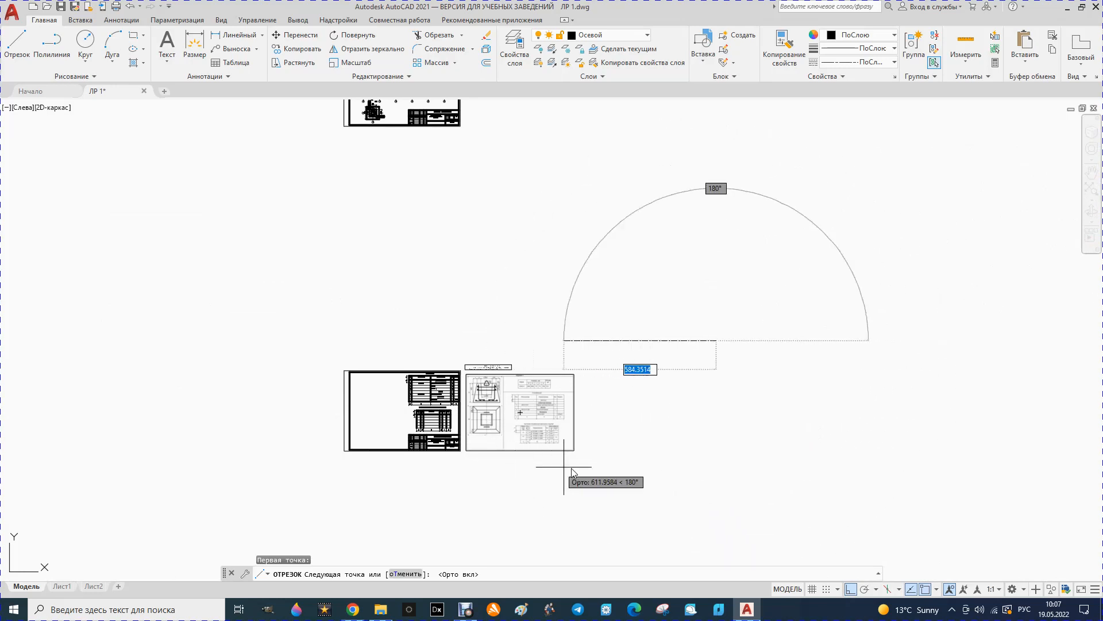
scroll(557, 438, "down", 4)
scroll(624, 513, "up", 4)
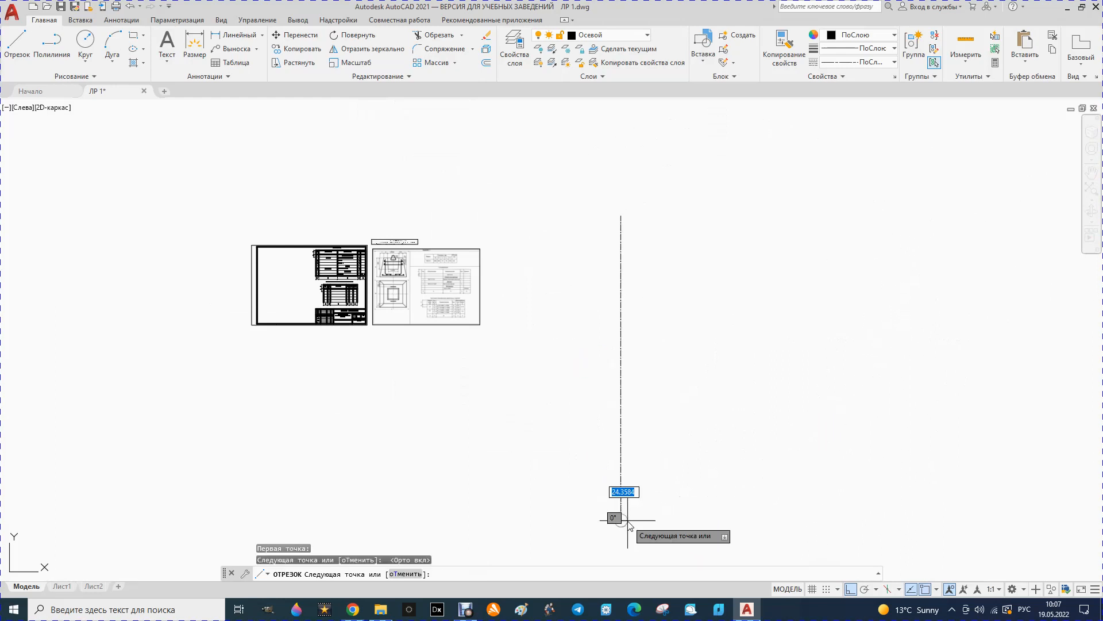
key("Escape")
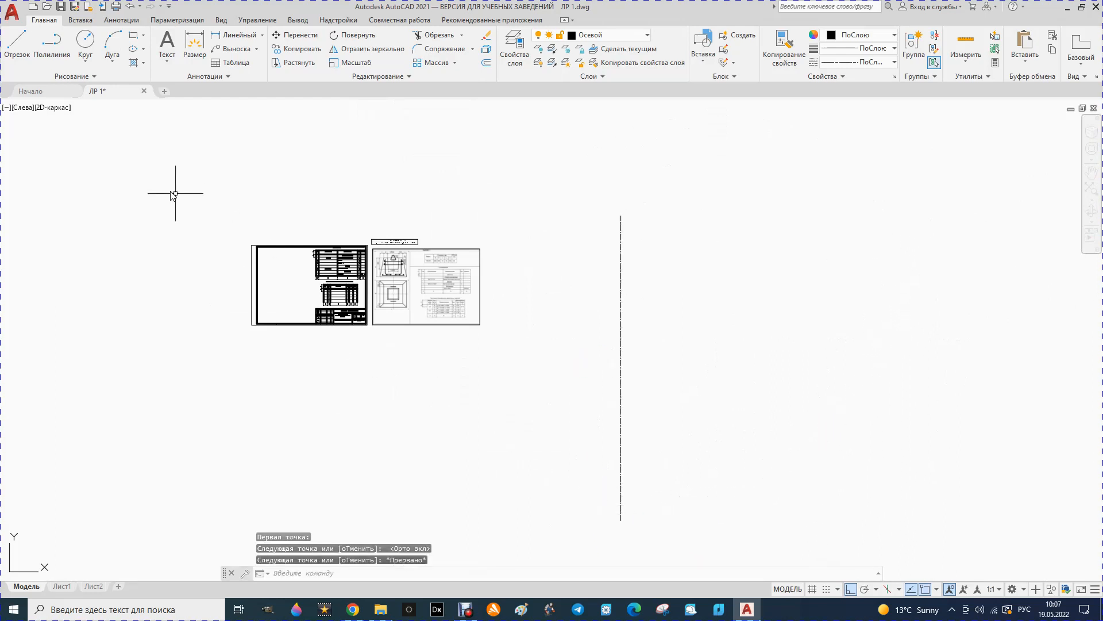
Step: Draw a horizontal centre line across the lower part of the vertical centre line
left_click(19, 42)
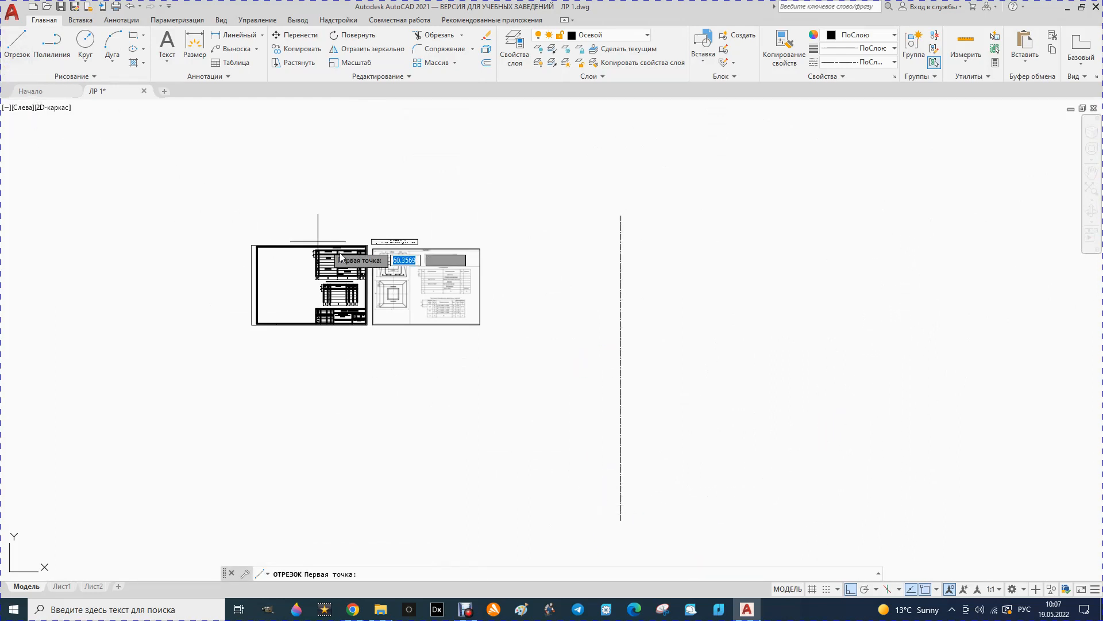
left_click(504, 430)
left_click(747, 430)
key("Escape")
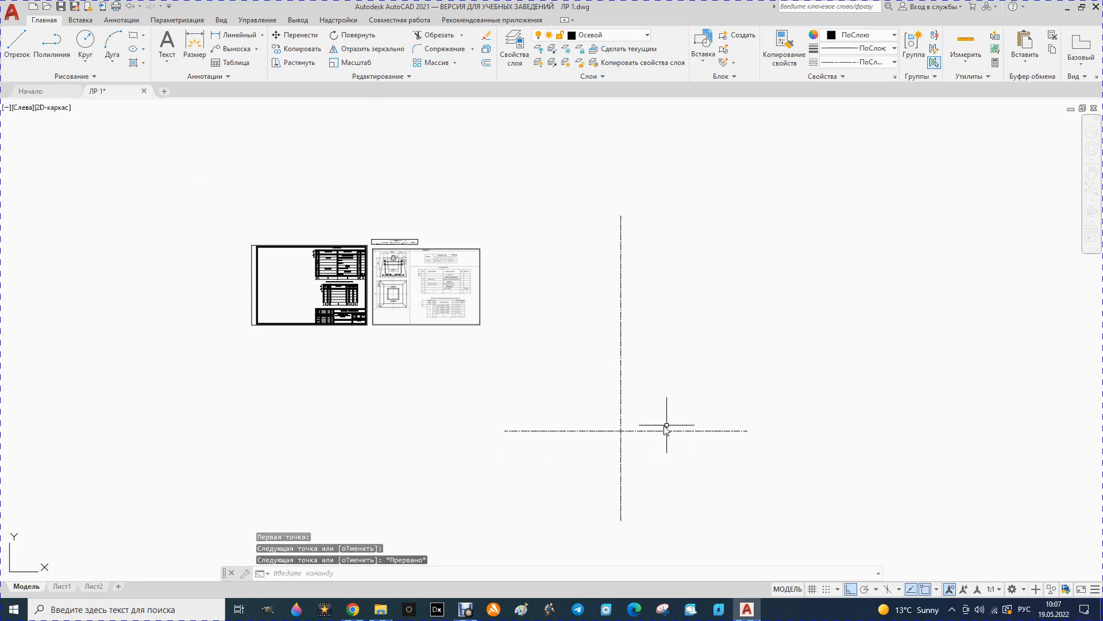
Step: Examine the foundation's section, plan and size table on the Вариант 1 sheet for the dimensions needed
scroll(677, 448, "up", 2)
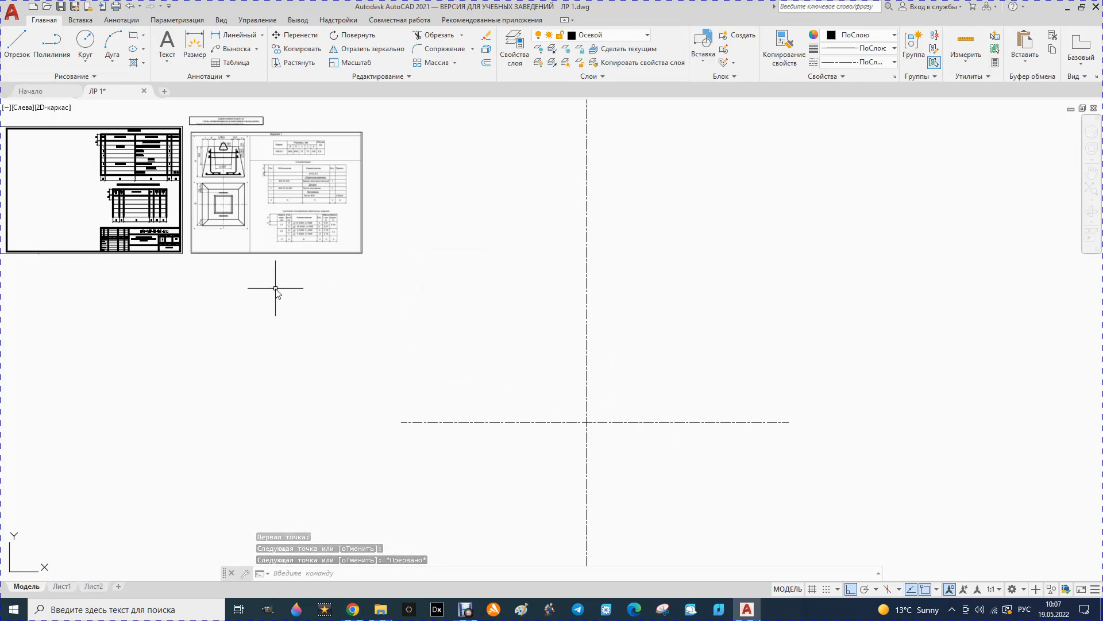
scroll(276, 289, "down", 1)
scroll(265, 262, "up", 5)
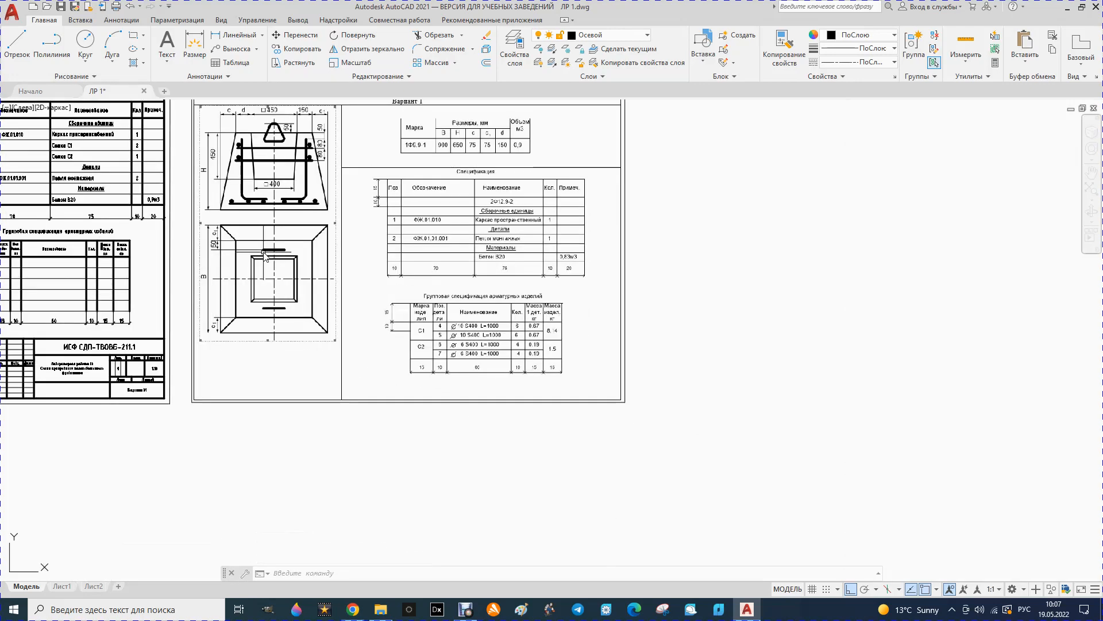
scroll(273, 285, "down", 2)
scroll(340, 181, "up", 2)
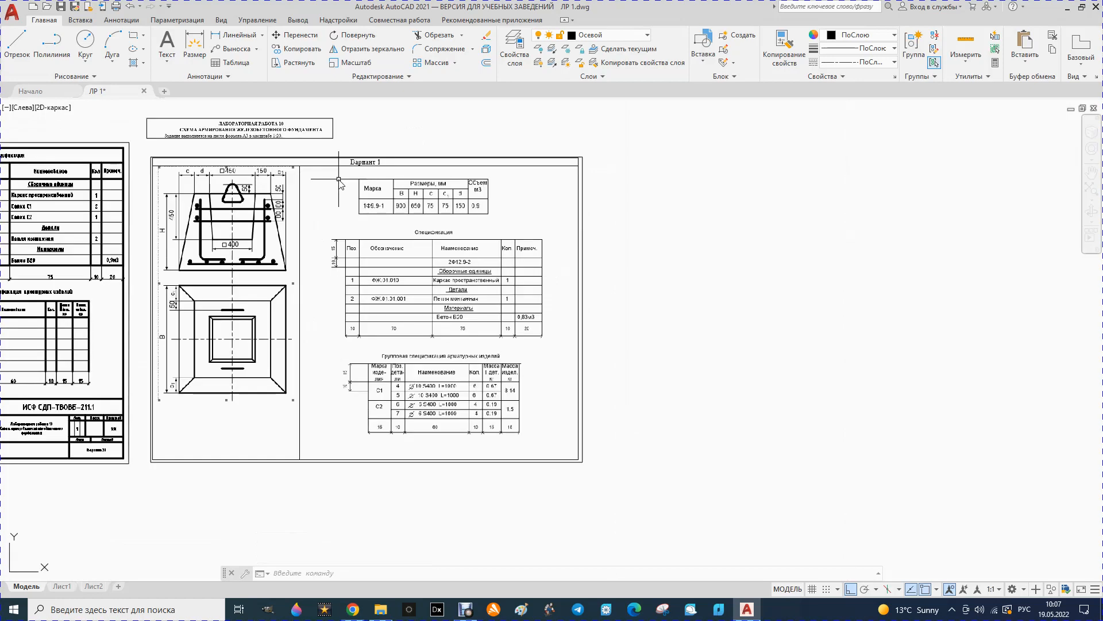
scroll(204, 182, "up", 2)
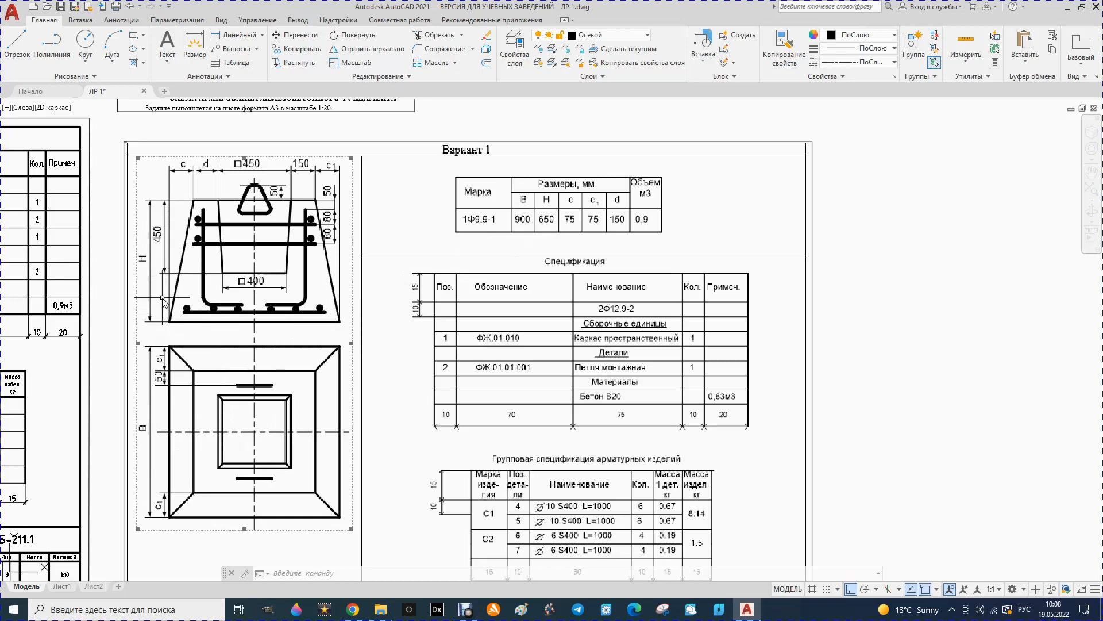
scroll(165, 291, "down", 2)
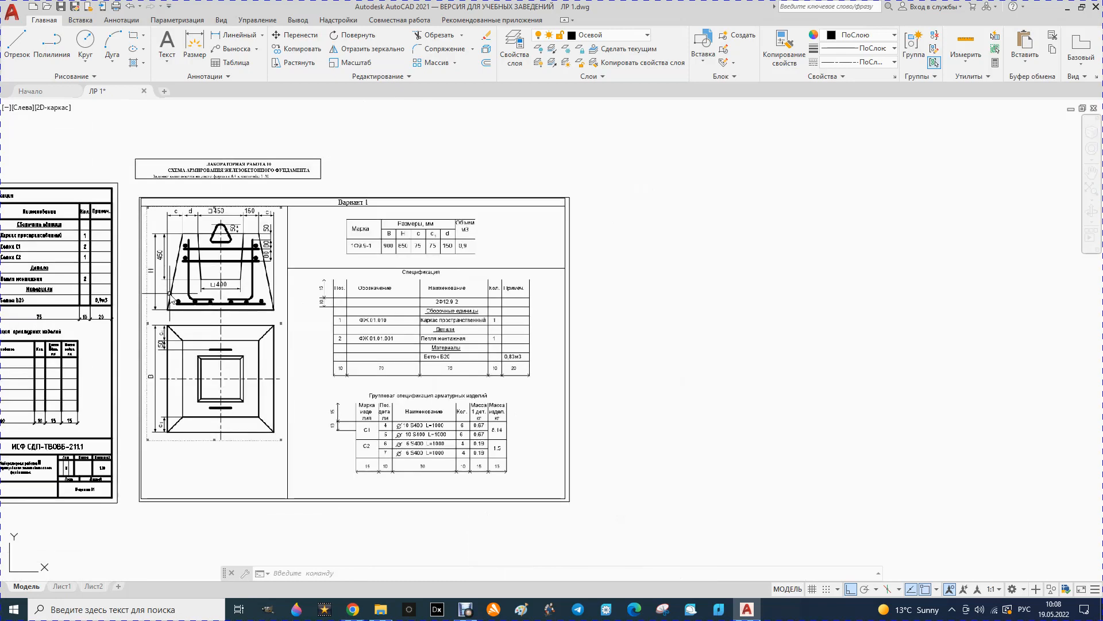
scroll(169, 292, "down", 3)
scroll(168, 292, "down", 2)
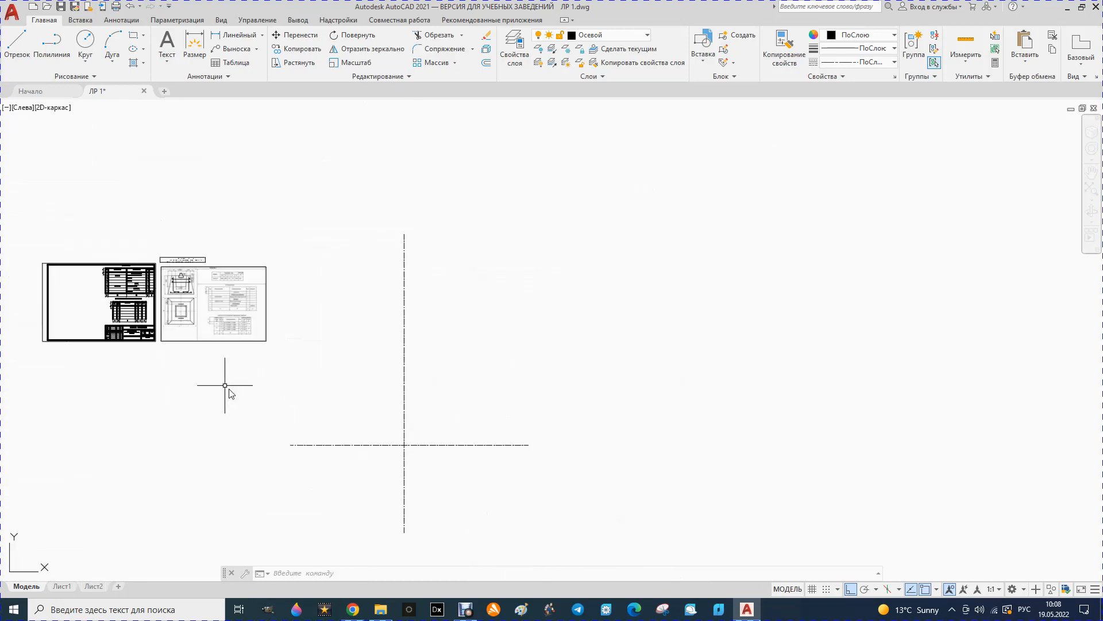
Step: On the Основной layer, draw a 450 line leftward from the centre-line intersection along the horizontal axis
scroll(362, 471, "up", 2)
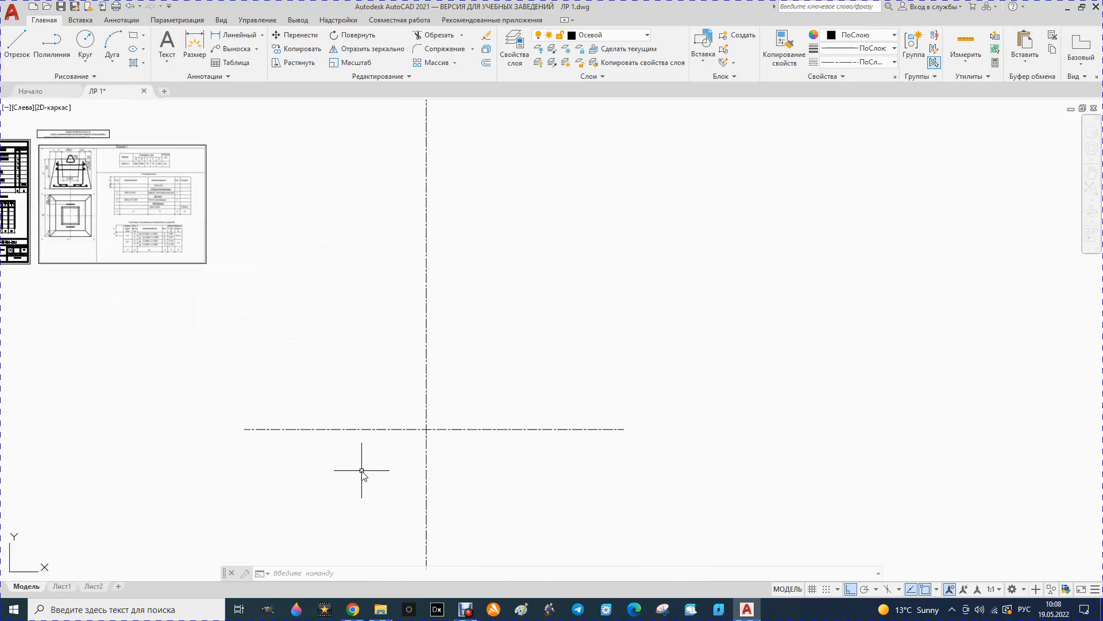
left_click(649, 40)
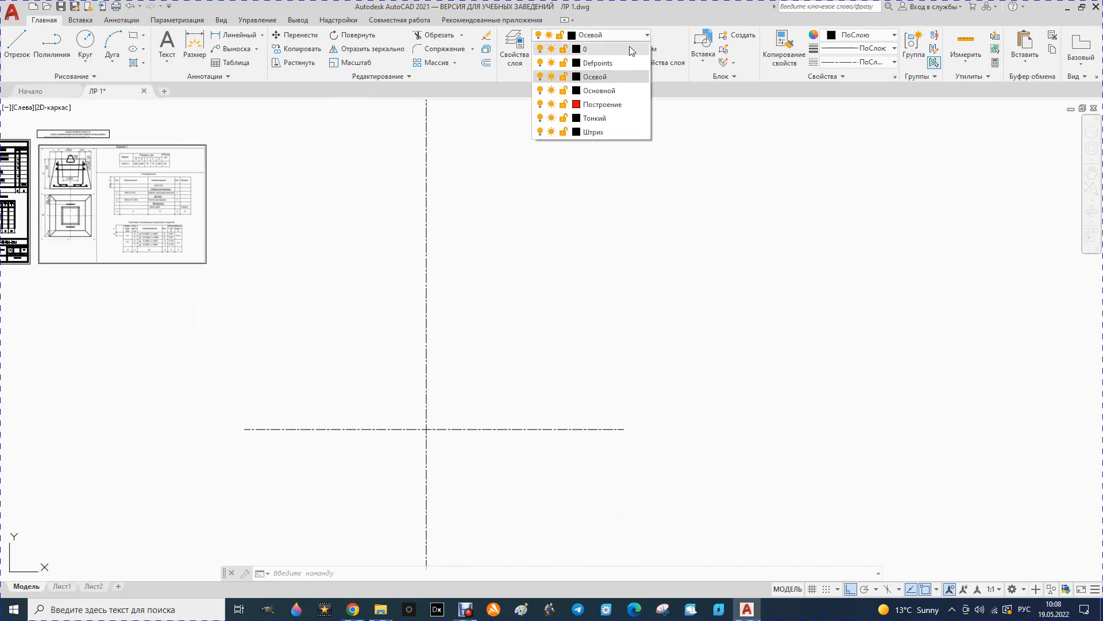
left_click(592, 91)
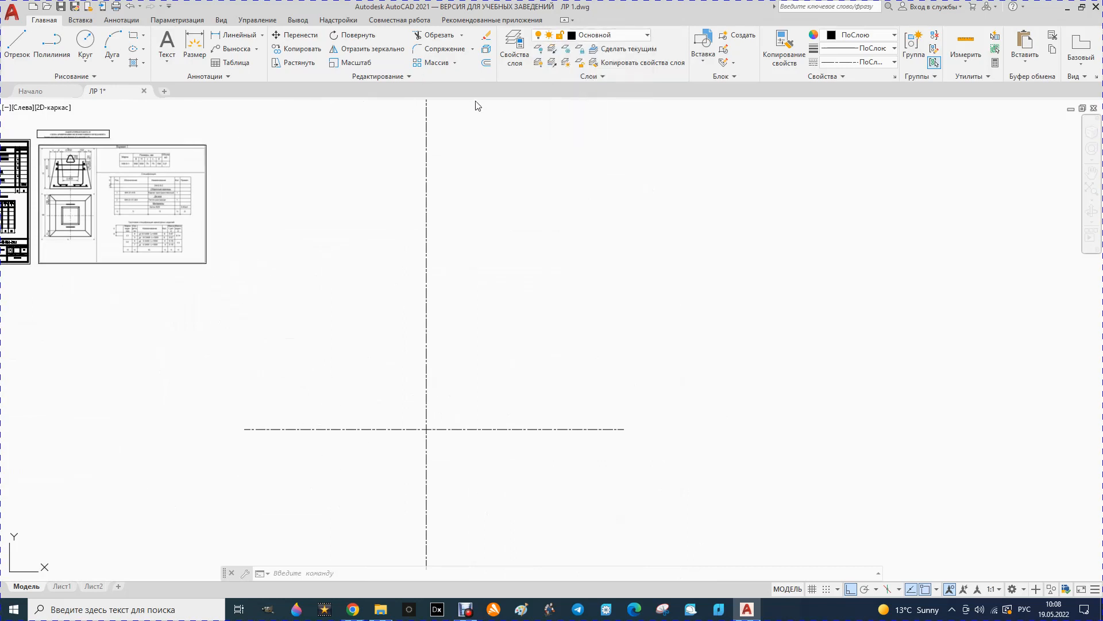
left_click(17, 48)
left_click(425, 429)
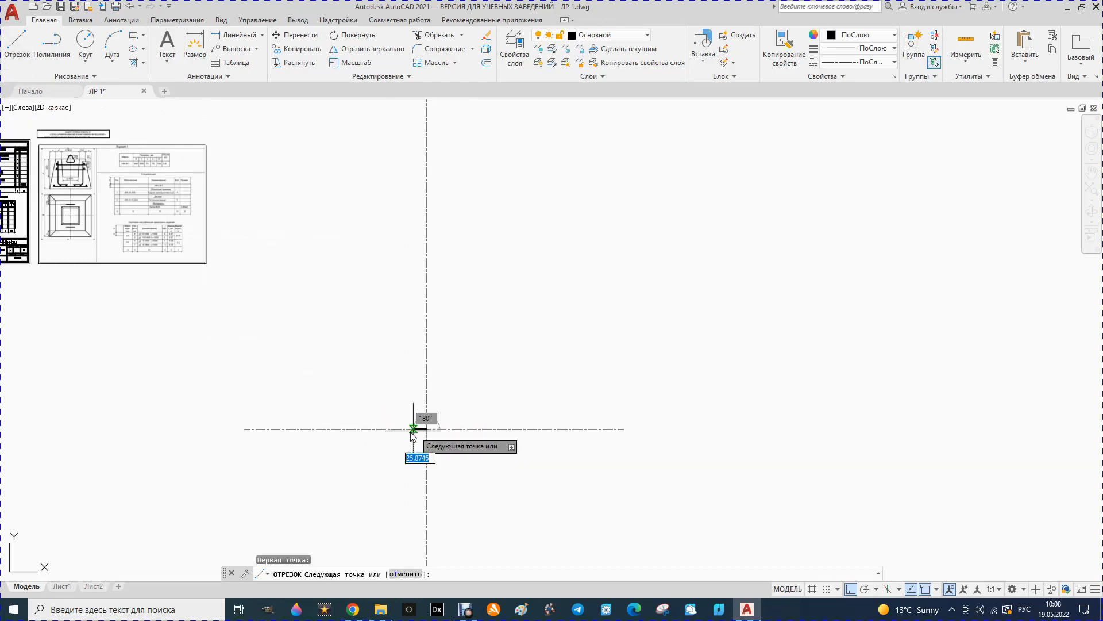
type("450")
key("Return")
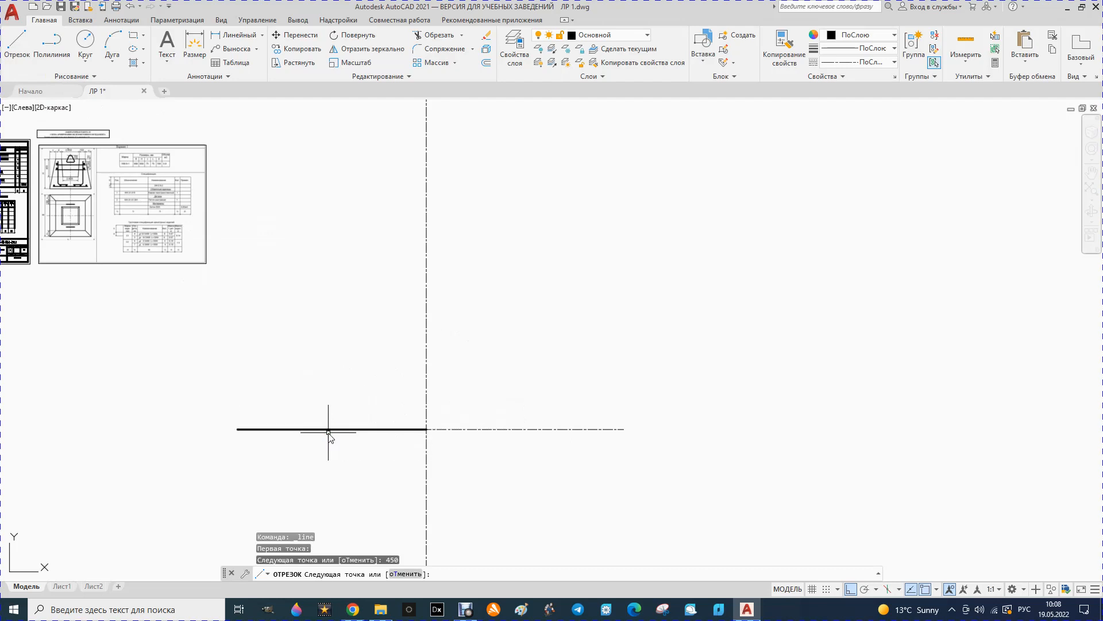
key("Escape")
Step: Draw a 450 line rightward from the centre-line intersection along the horizontal axis
left_click(17, 45)
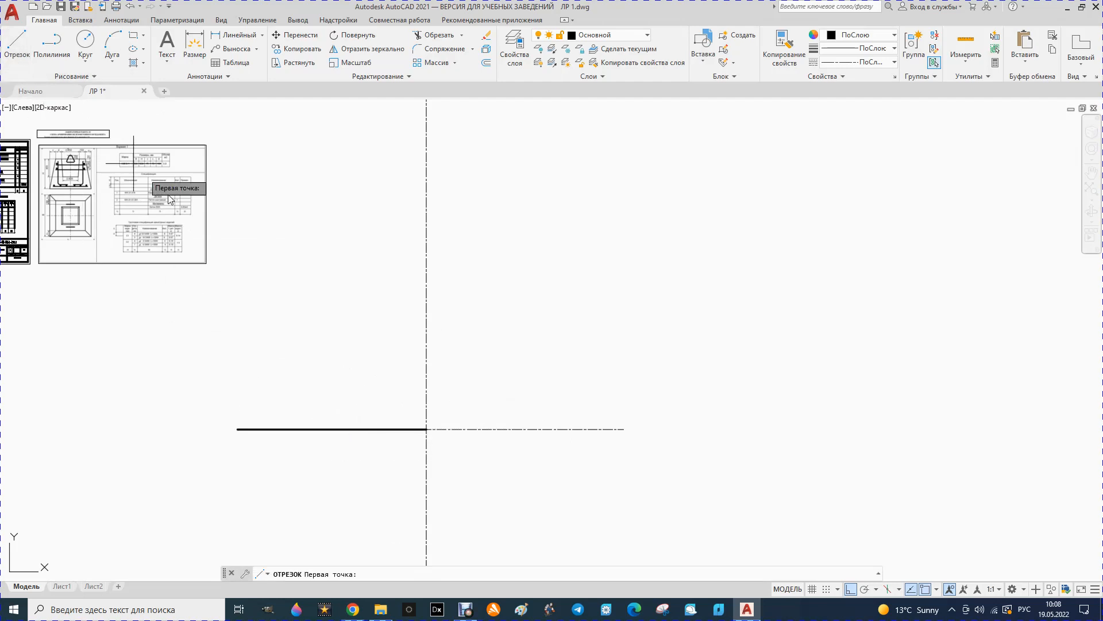
left_click(426, 429)
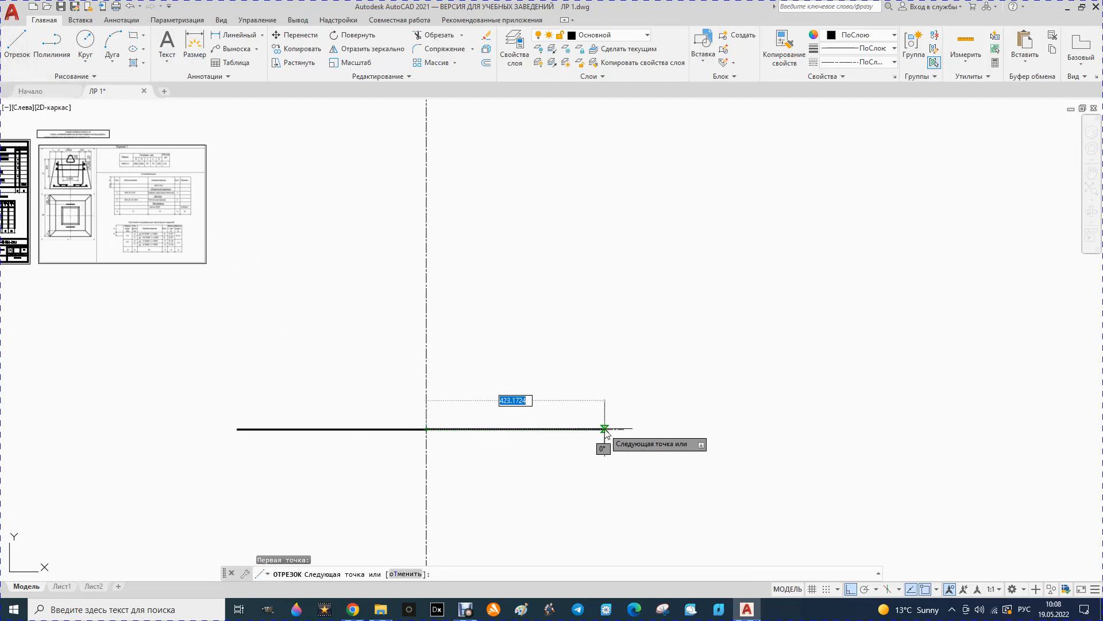
type("450")
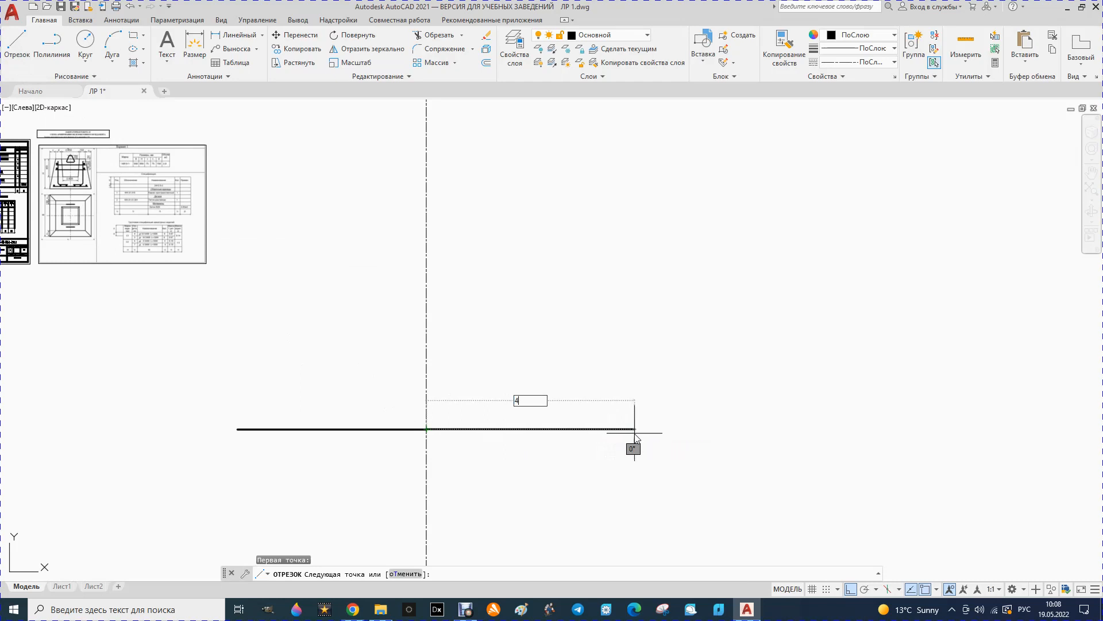
key("Return")
key("Escape")
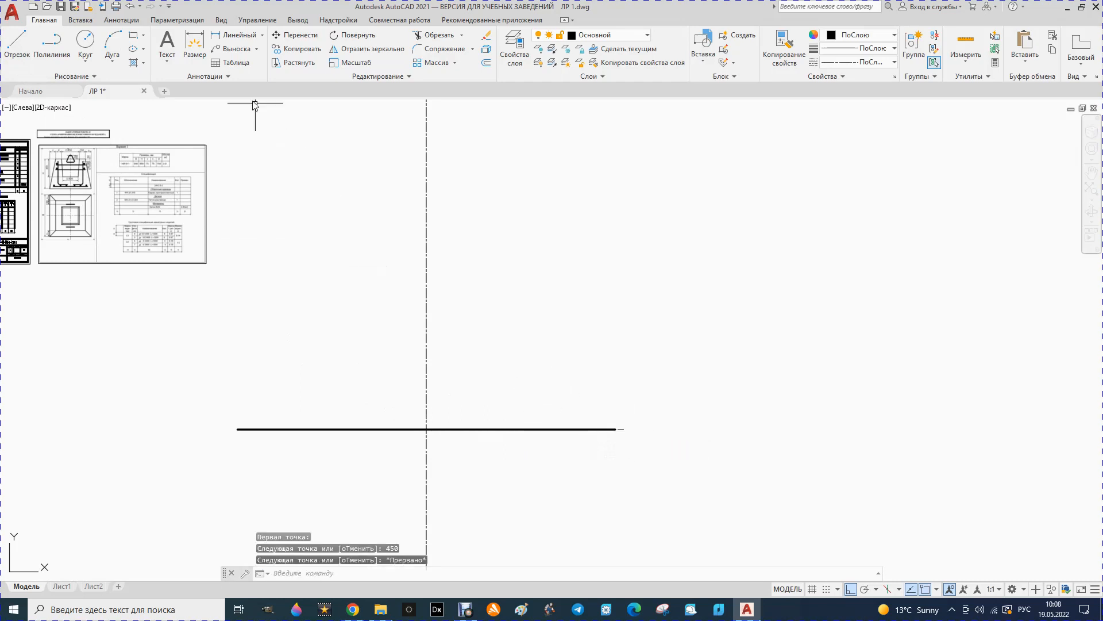
Step: Draw two 450 lines from the centre-line intersection along the vertical axis, one upward and one downward
left_click(16, 44)
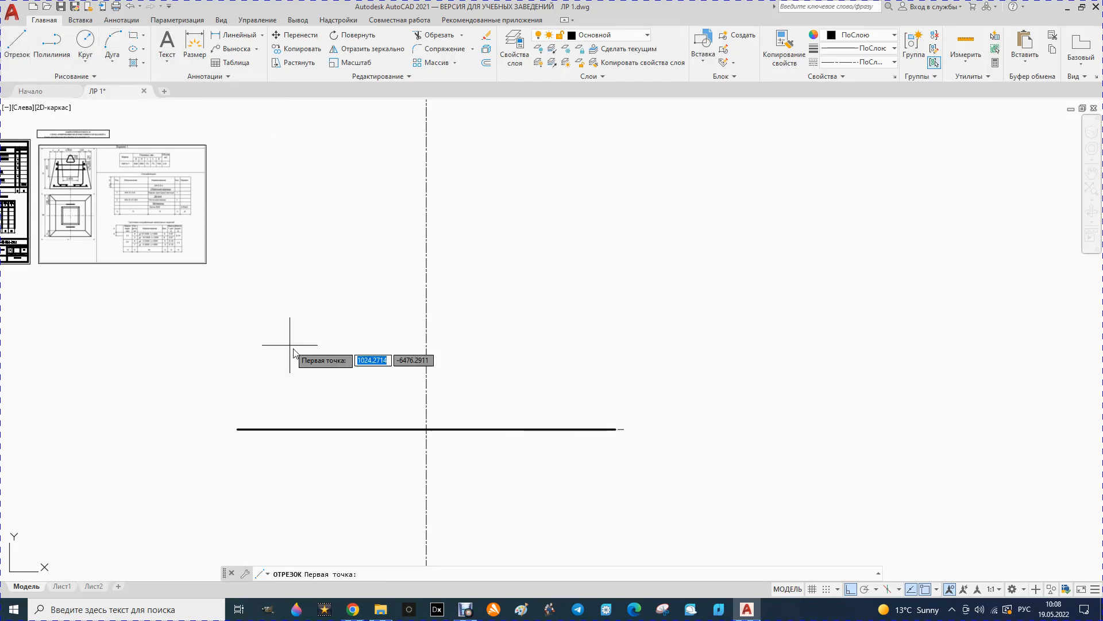
left_click(426, 428)
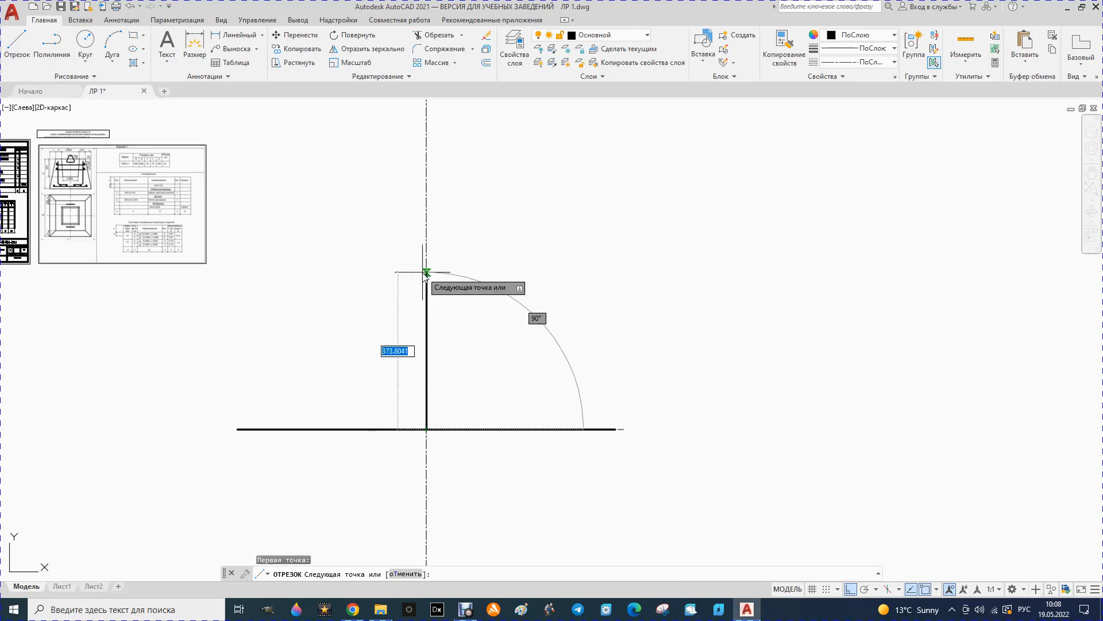
type("450")
key("Return")
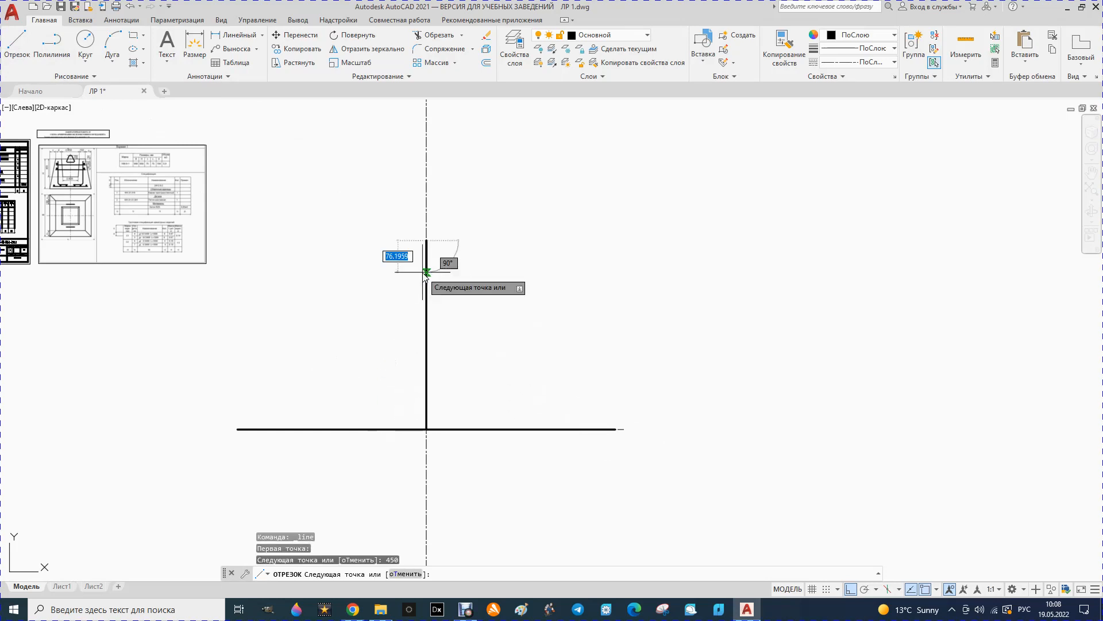
key("Escape")
left_click(15, 45)
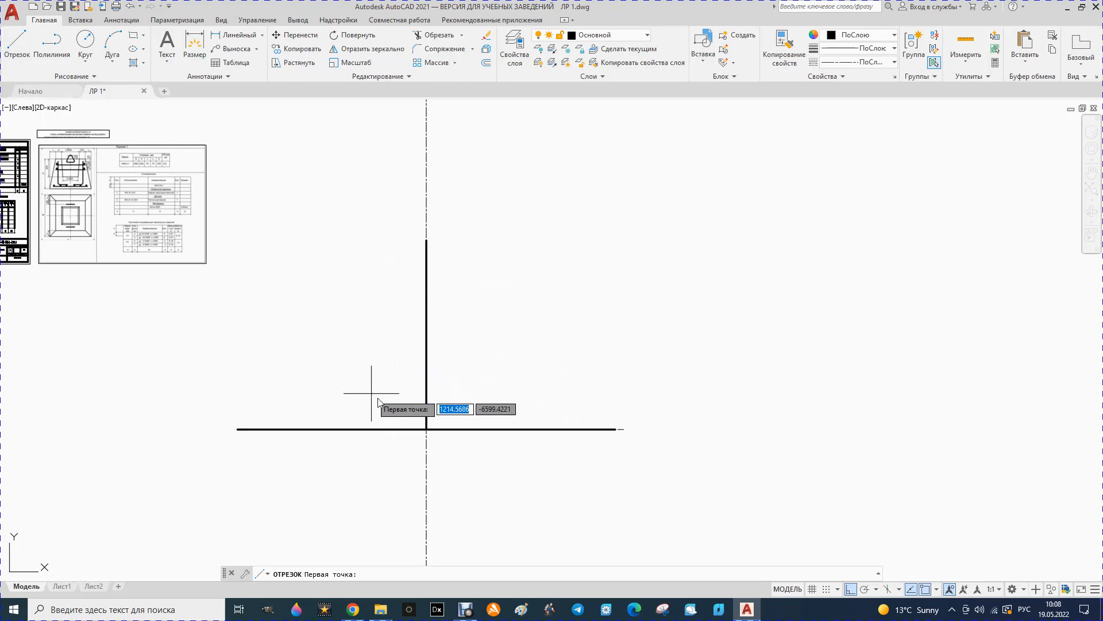
left_click(428, 431)
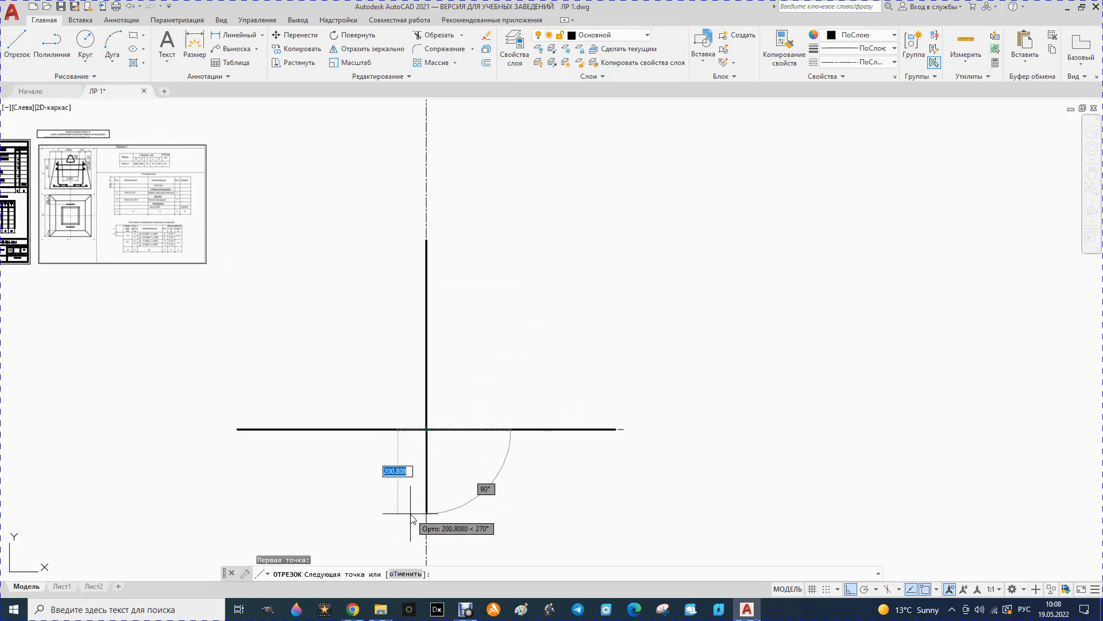
type("450")
key("Return")
key("Escape")
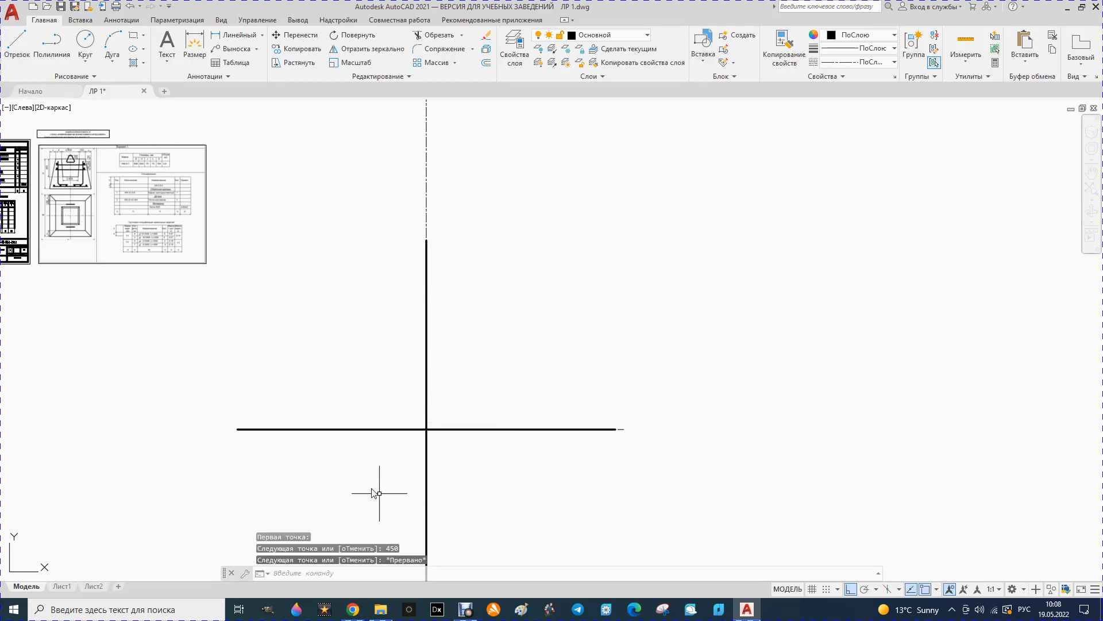
Step: Offset the upper and lower vertical lines 450 to the left to form the square's left side
left_click(485, 65)
type("450")
key("Return")
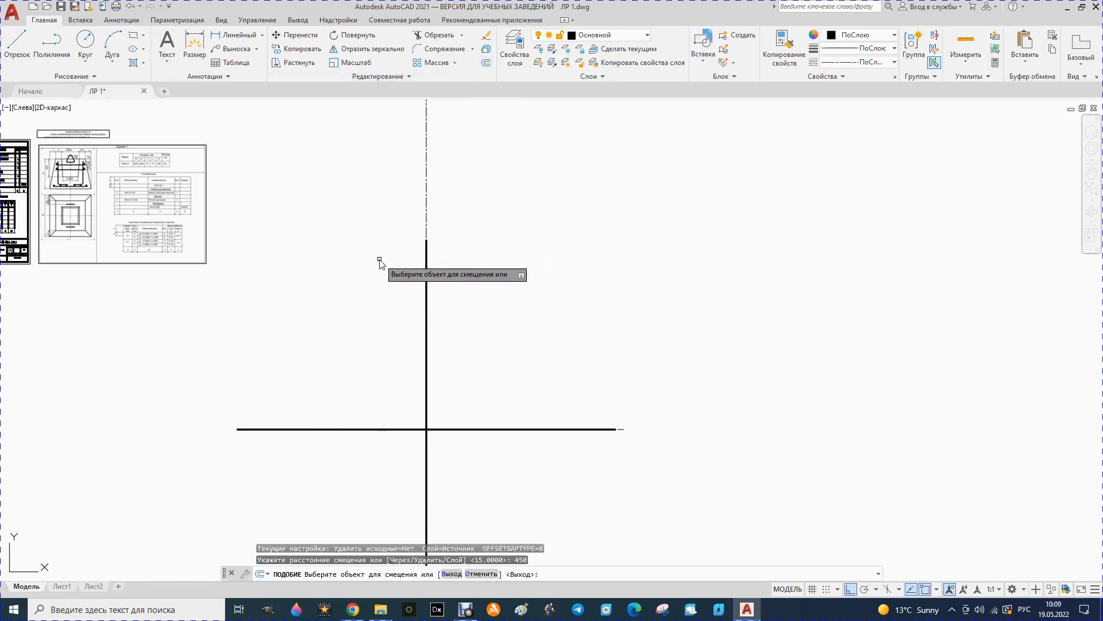
left_click(426, 294)
left_click(380, 300)
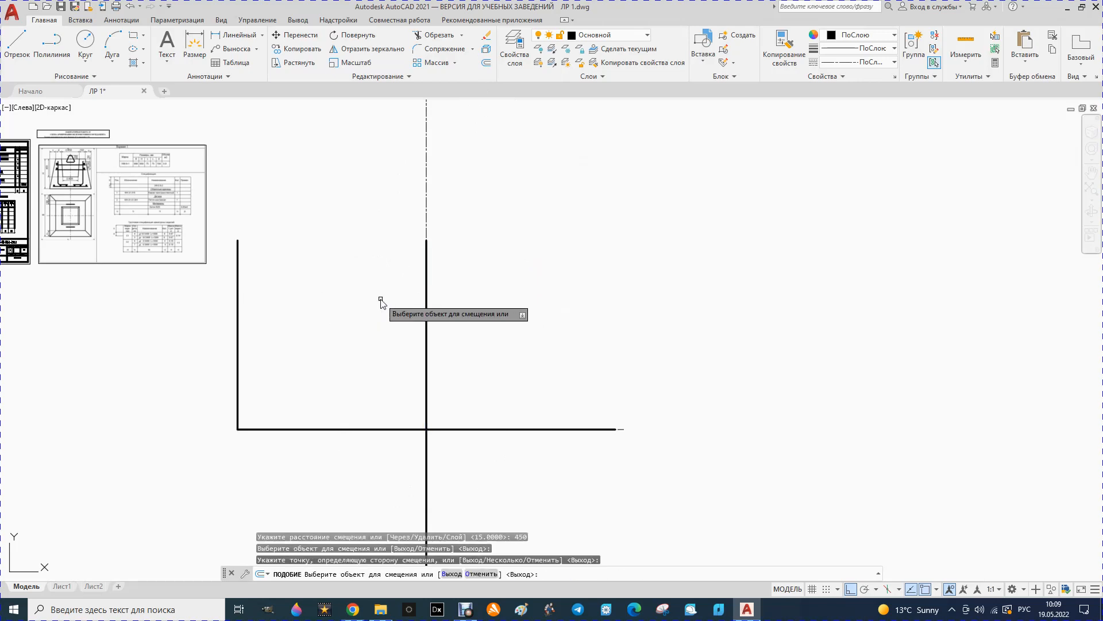
left_click(426, 478)
left_click(414, 466)
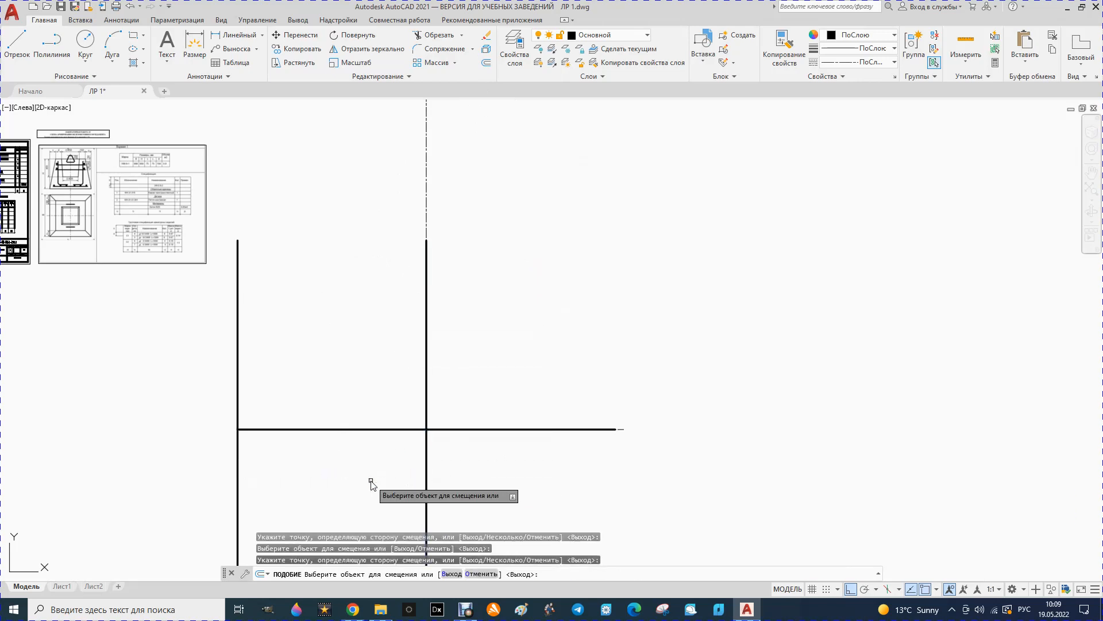
Step: Offset both horizontal axis lines 450 upward and 450 downward to form the square's top and bottom sides
left_click(356, 429)
left_click(359, 372)
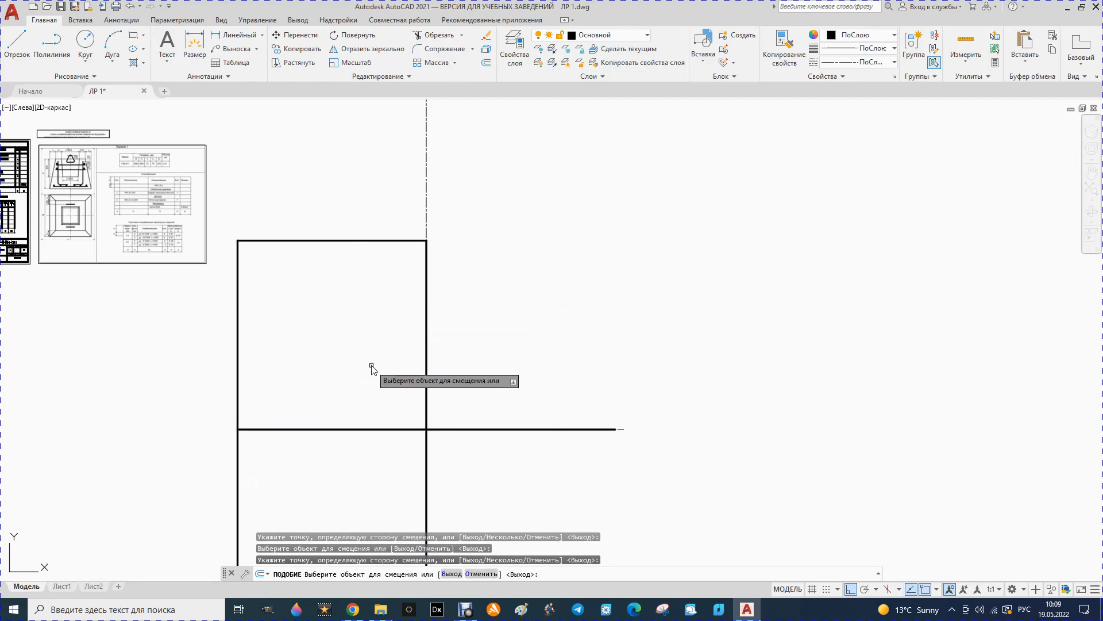
scroll(370, 356, "down", 2)
left_click(351, 401)
left_click(359, 452)
left_click(436, 403)
left_click(434, 360)
left_click(436, 402)
left_click(430, 426)
Step: Offset the upper and lower vertical axis lines 450 to the right to close the square outline
left_click(406, 380)
left_click(436, 377)
left_click(406, 447)
left_click(449, 443)
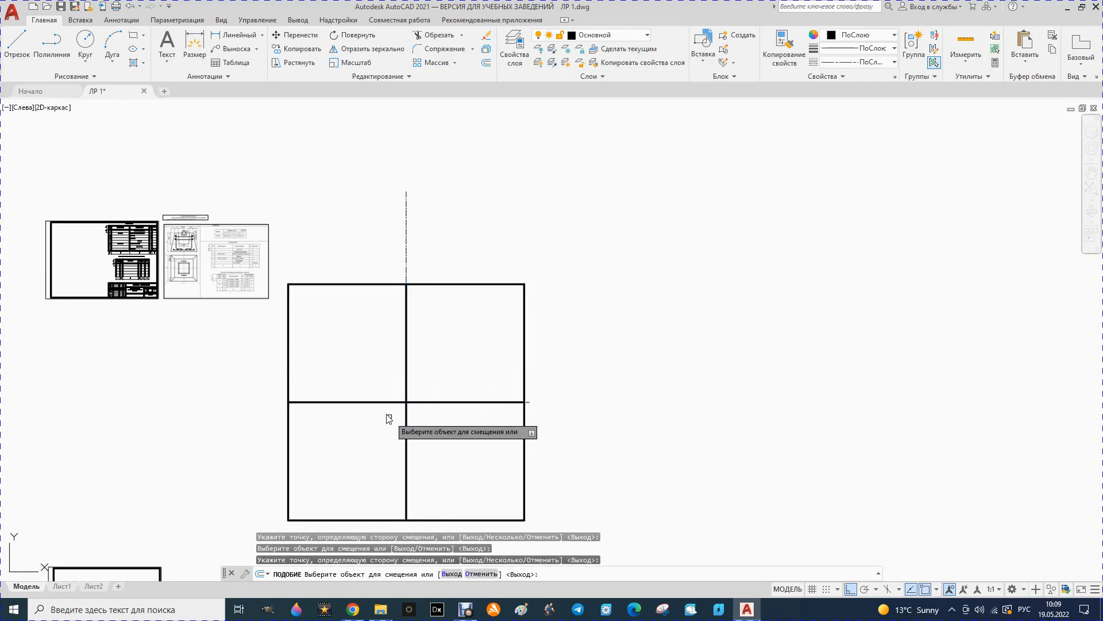
key("Escape")
key("Escape")
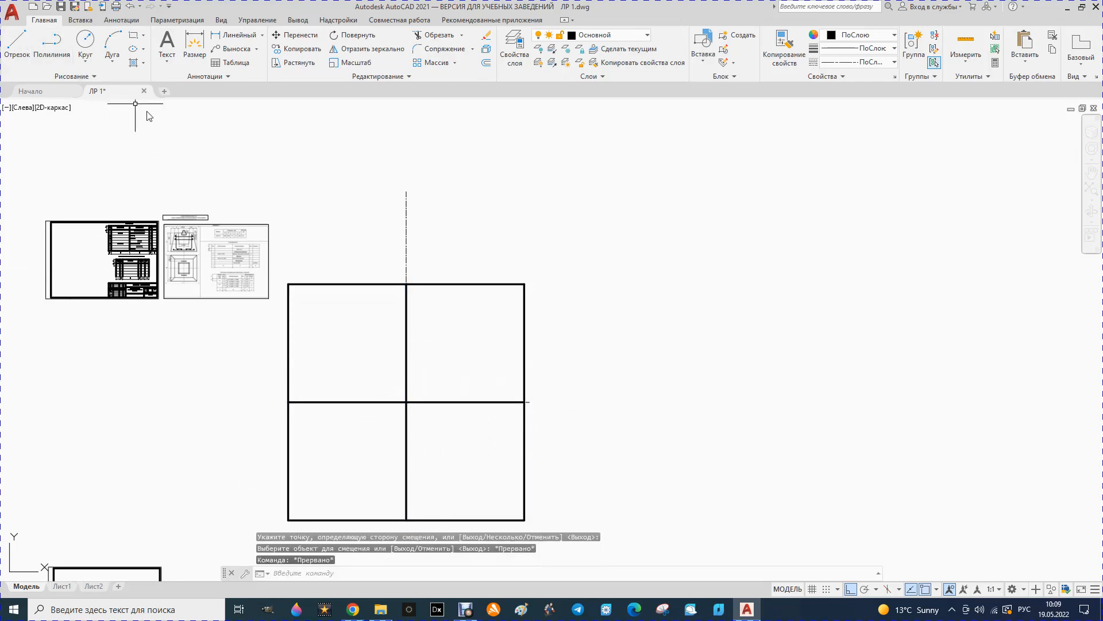
Step: Delete the solid construction lines lying on the vertical and horizontal axes inside the square
left_click(406, 358)
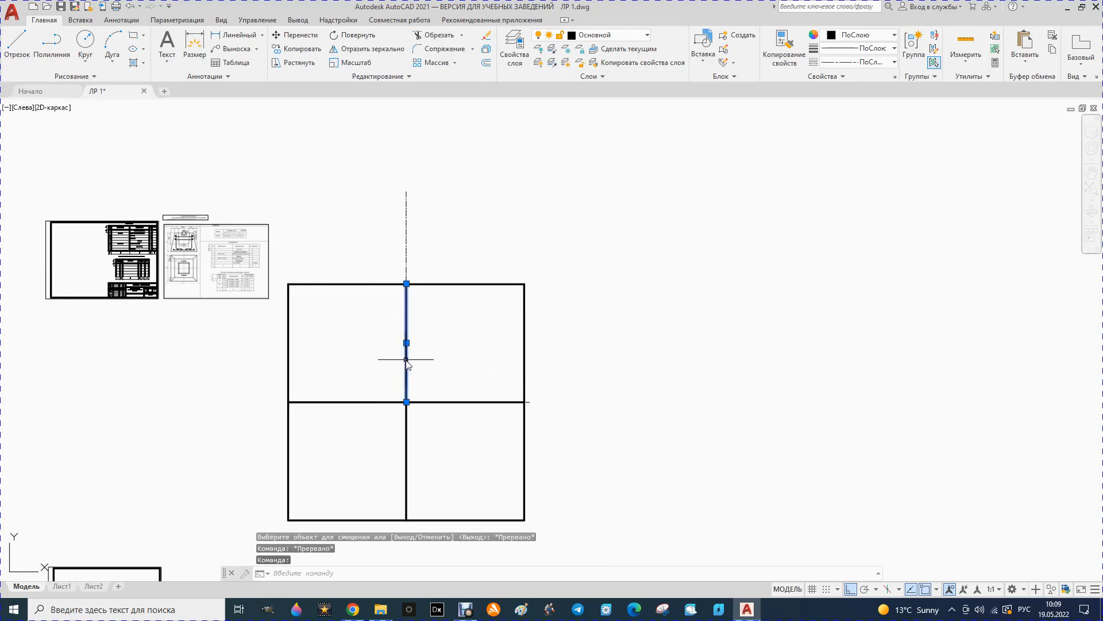
key("Delete")
left_click(406, 445)
key("Delete")
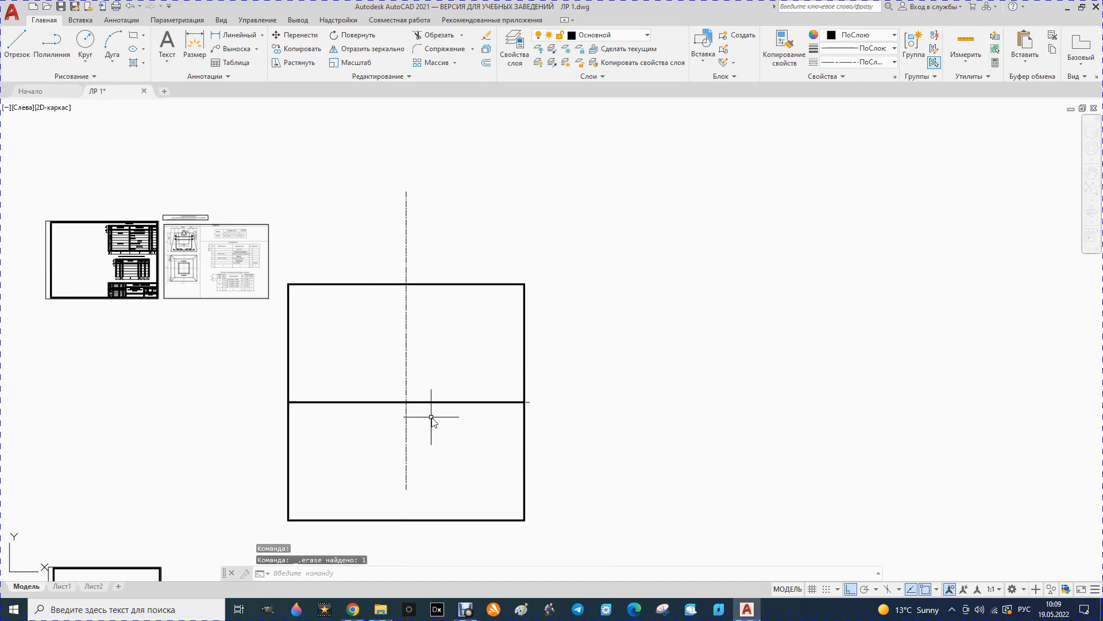
left_click(354, 402)
key("Delete")
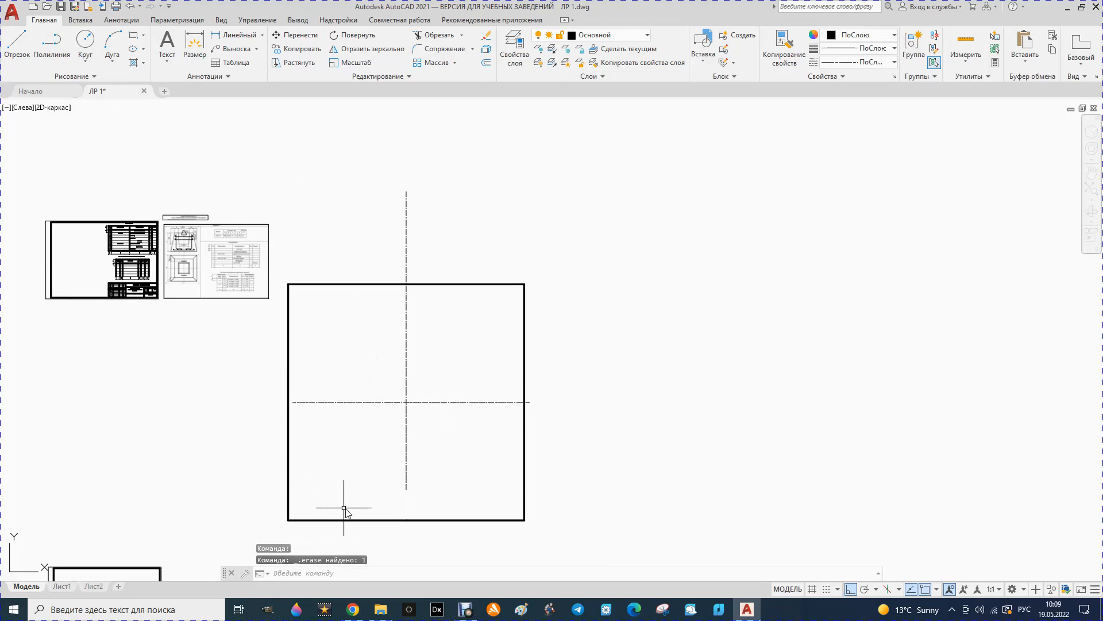
Step: Stretch the left end of the horizontal centre line outward past the square's left side
left_click(296, 402)
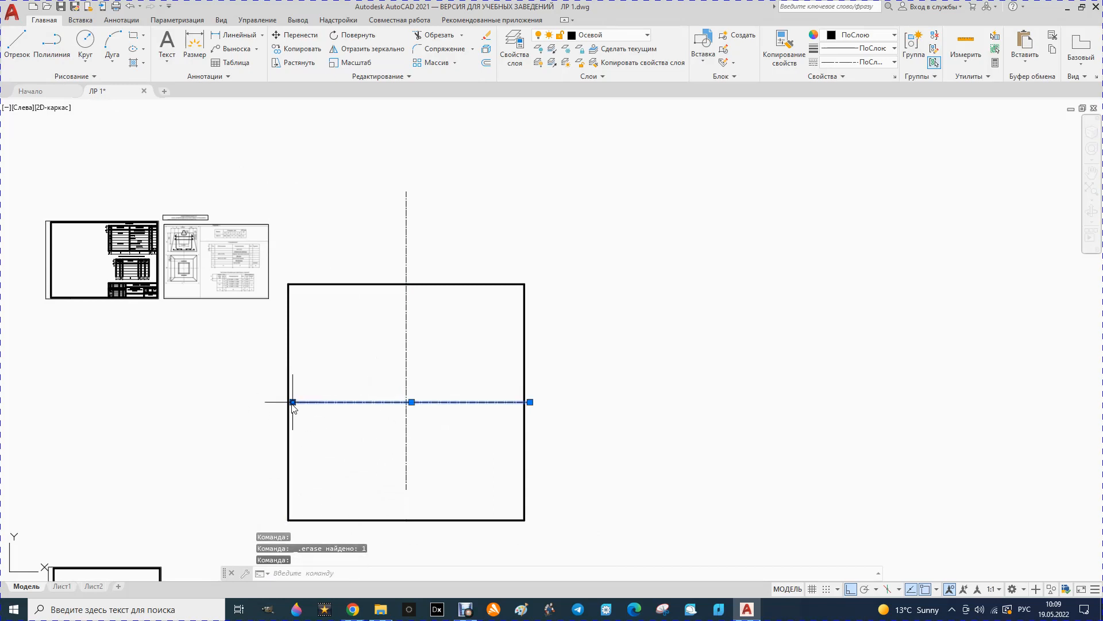
left_click(293, 402)
left_click(269, 402)
left_click(406, 477)
left_click(406, 489)
key("Escape")
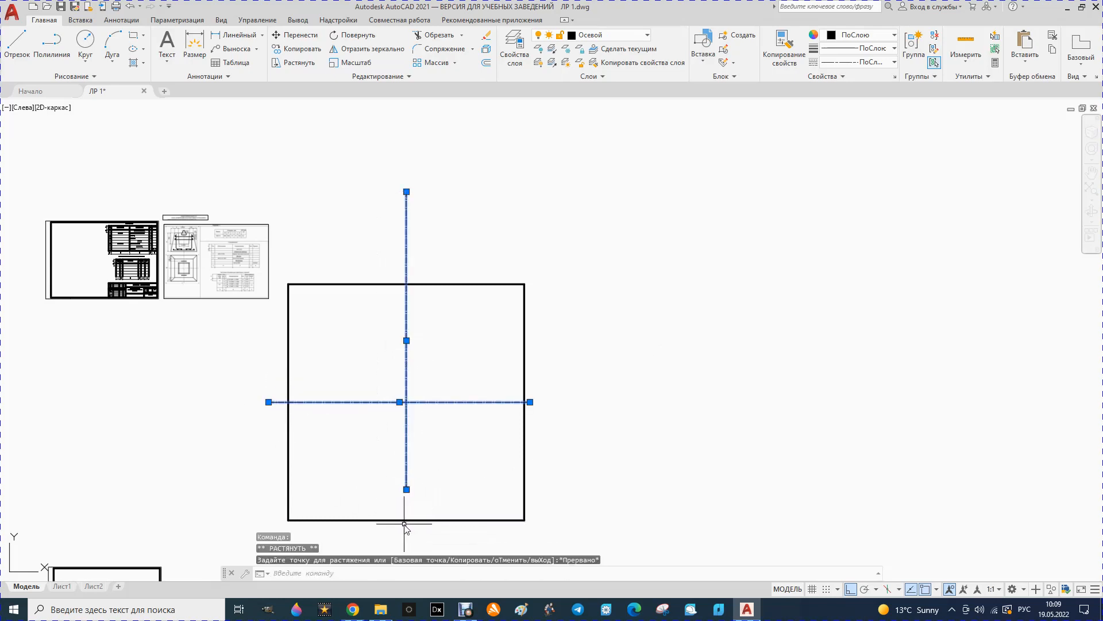
key("Escape")
Step: Stretch the vertical centre line's lower end past the square's bottom side and its upper end far above the square
left_click(408, 493)
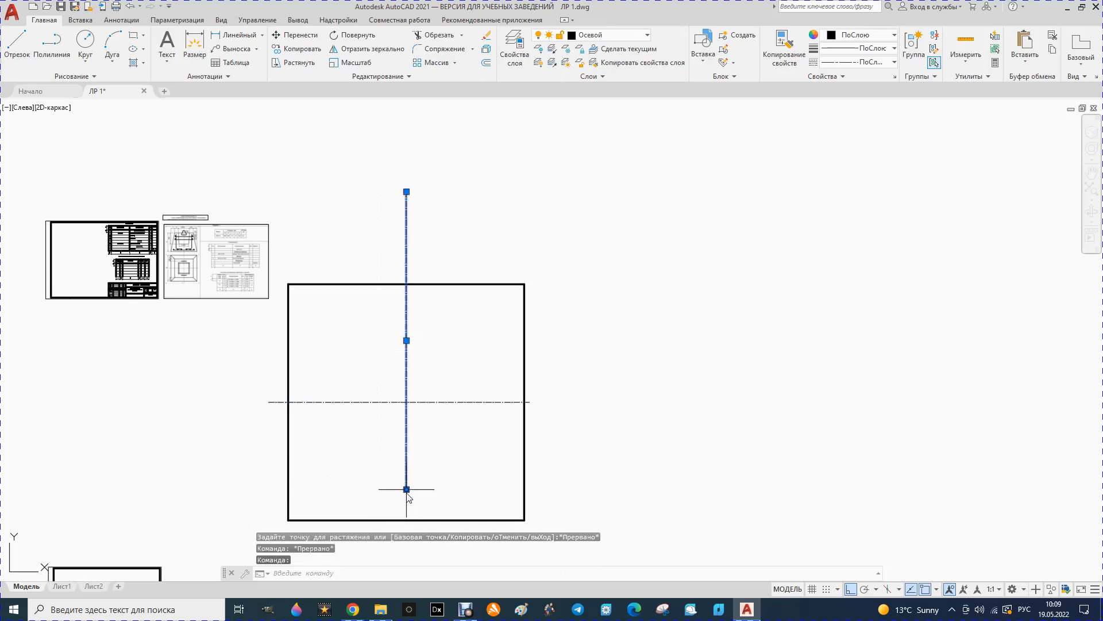
left_click(407, 489)
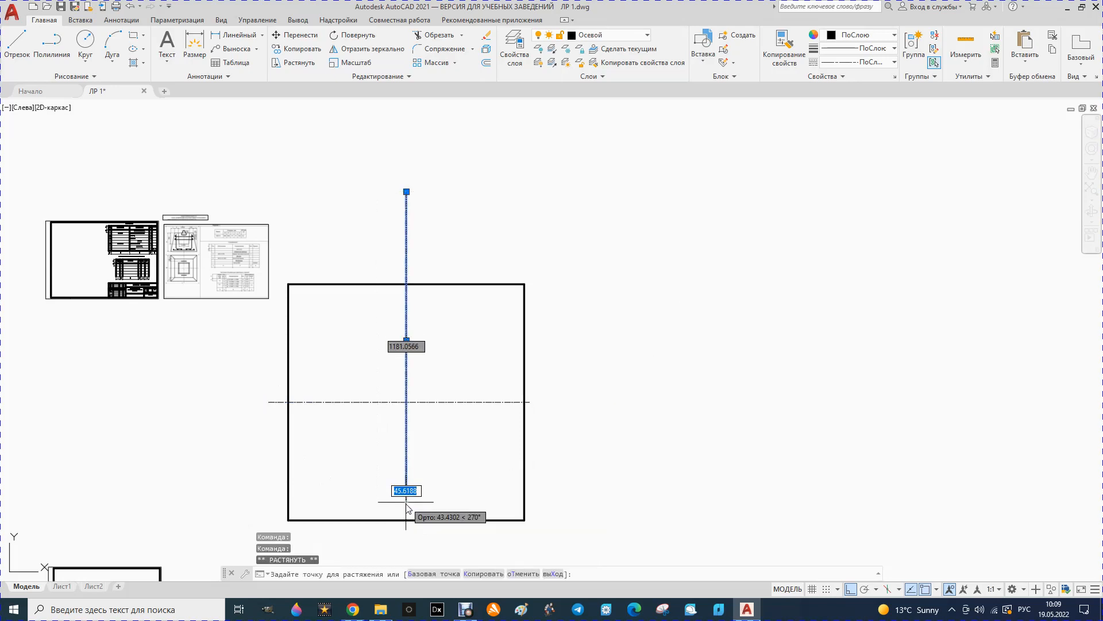
left_click(407, 539)
key("Escape")
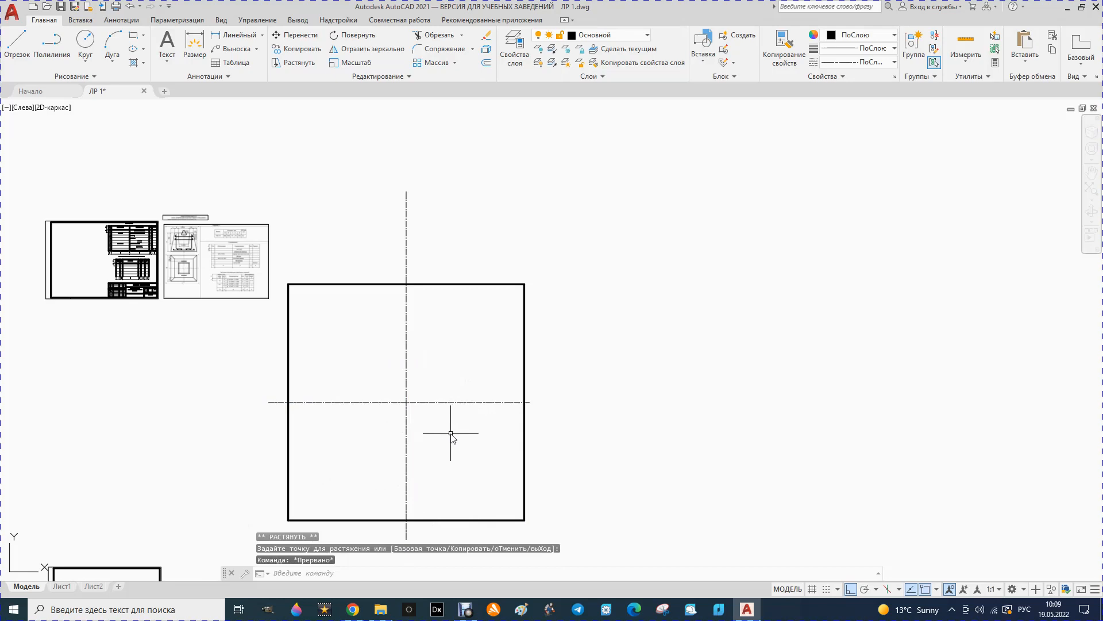
scroll(451, 434, "down", 2)
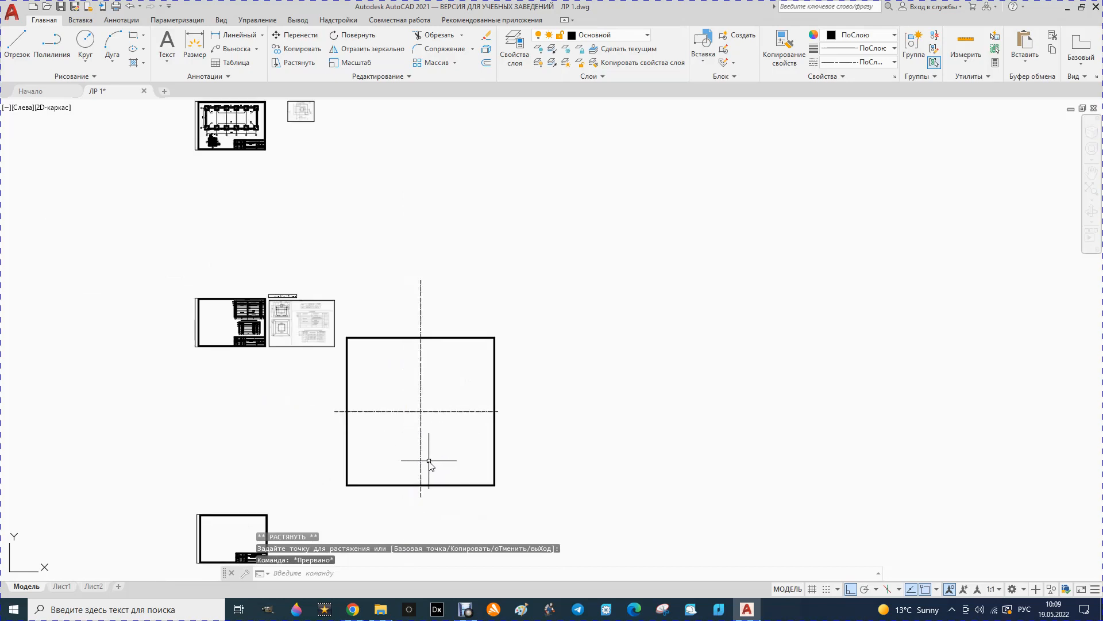
left_click(420, 294)
left_click(421, 280)
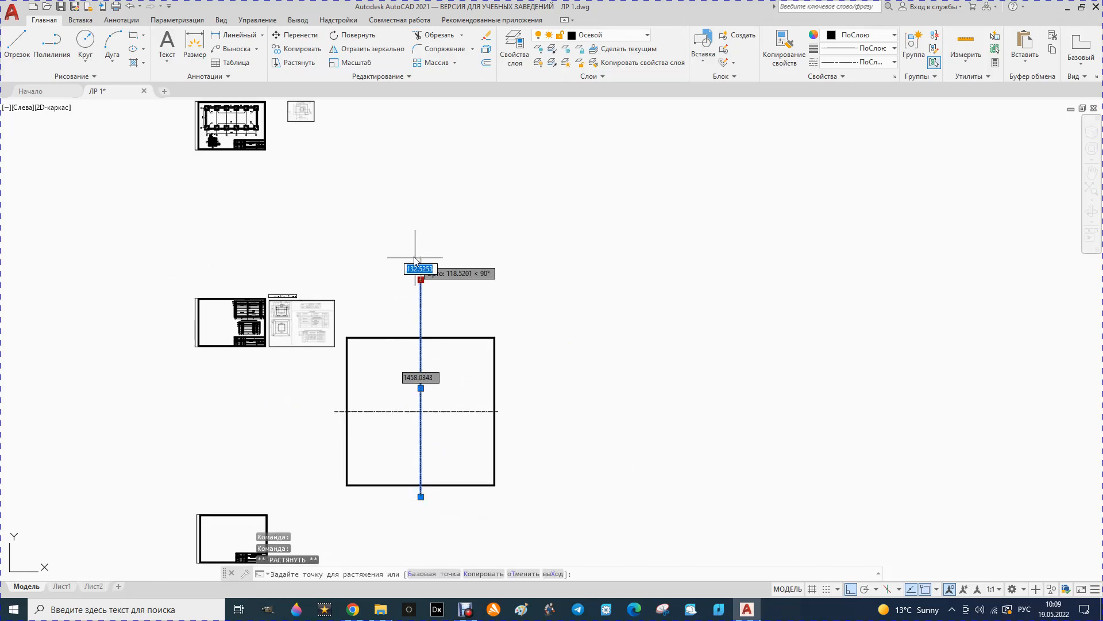
left_click(414, 162)
key("Escape")
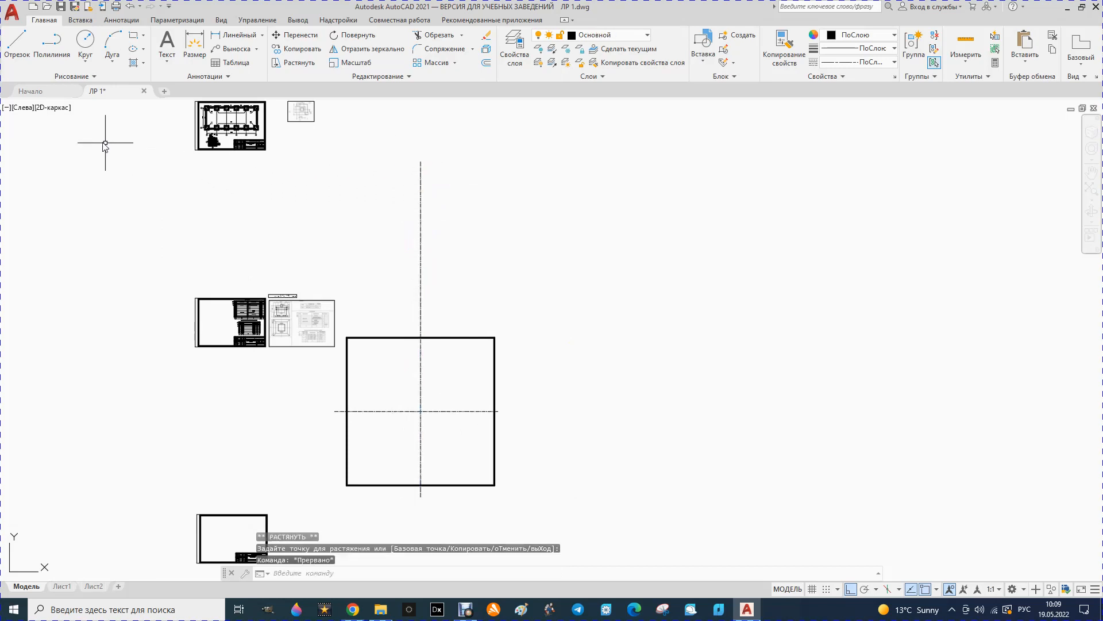
Step: Draw a 900 horizontal line a short distance above the square, starting in line with its left side
left_click(16, 45)
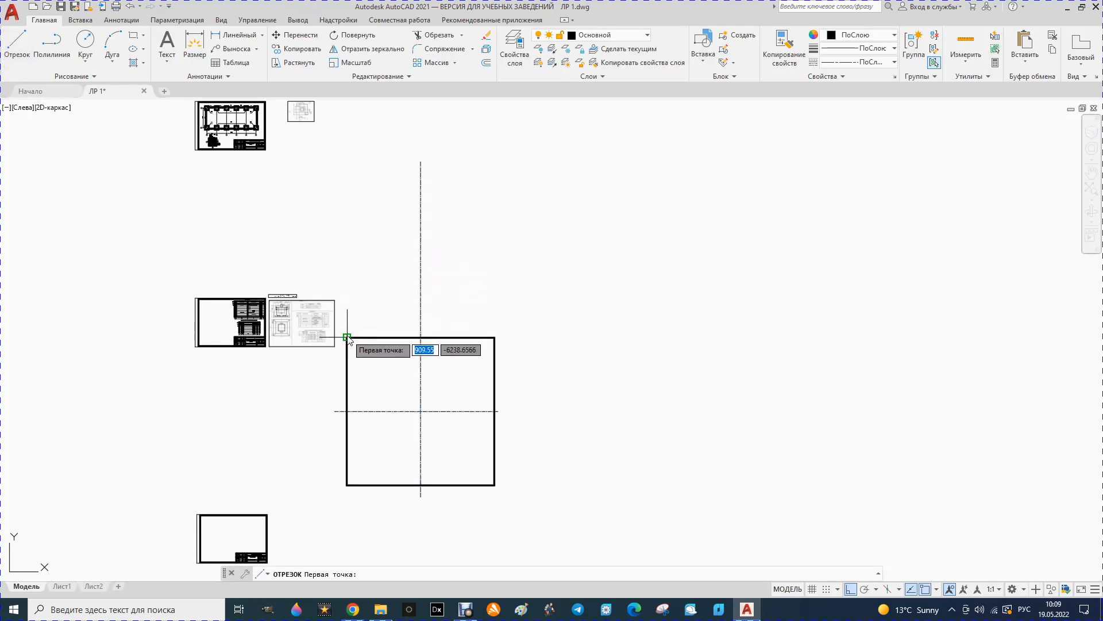
left_click(347, 301)
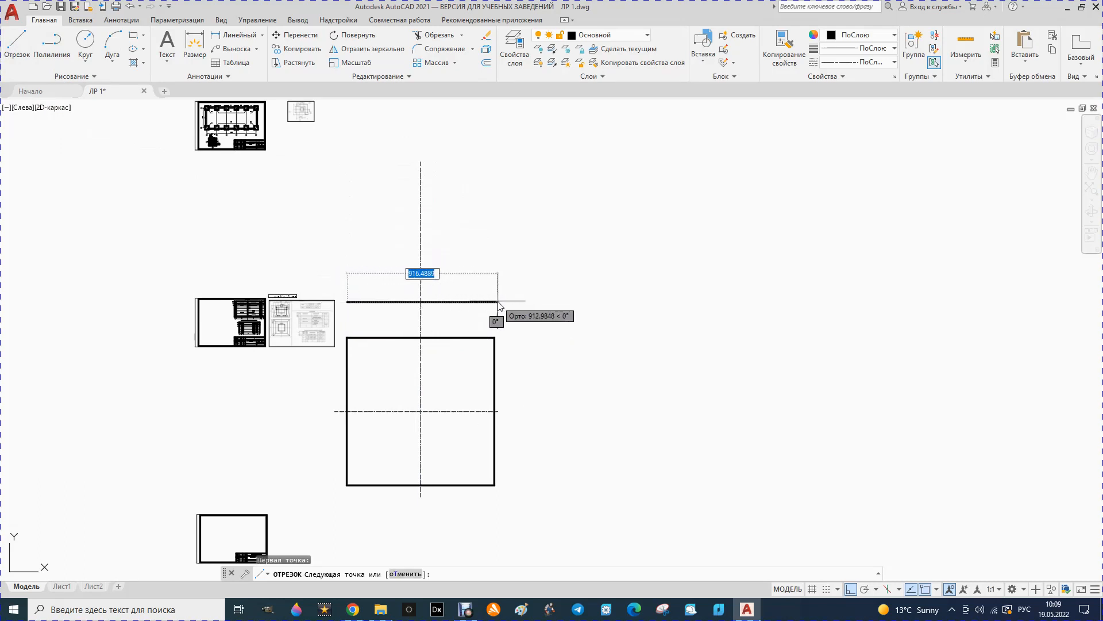
type("9")
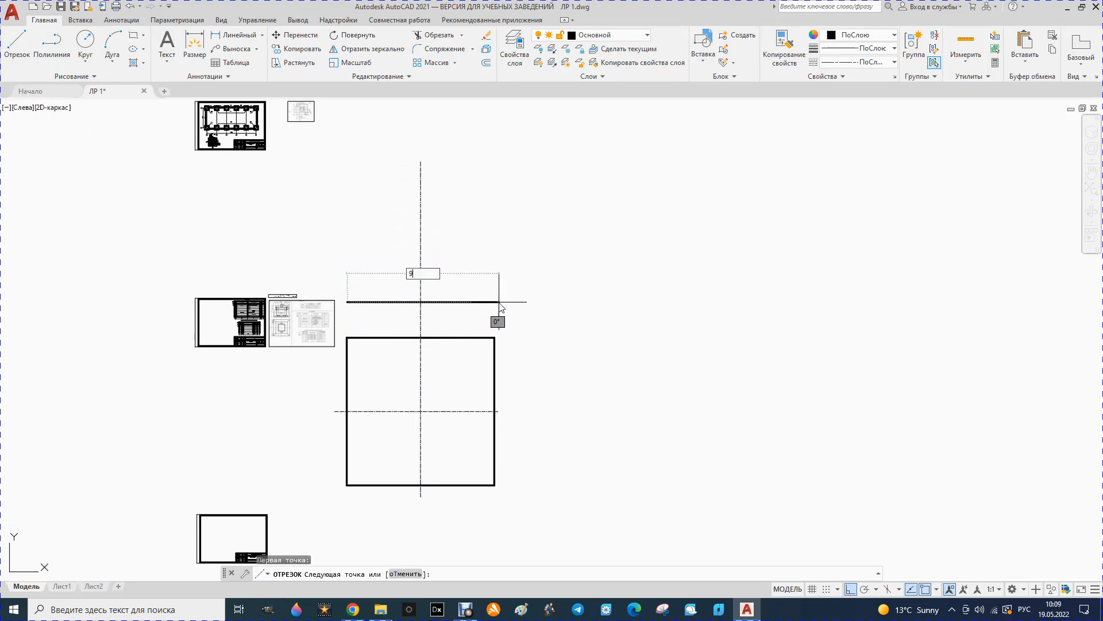
type("00")
key("Return")
key("Escape")
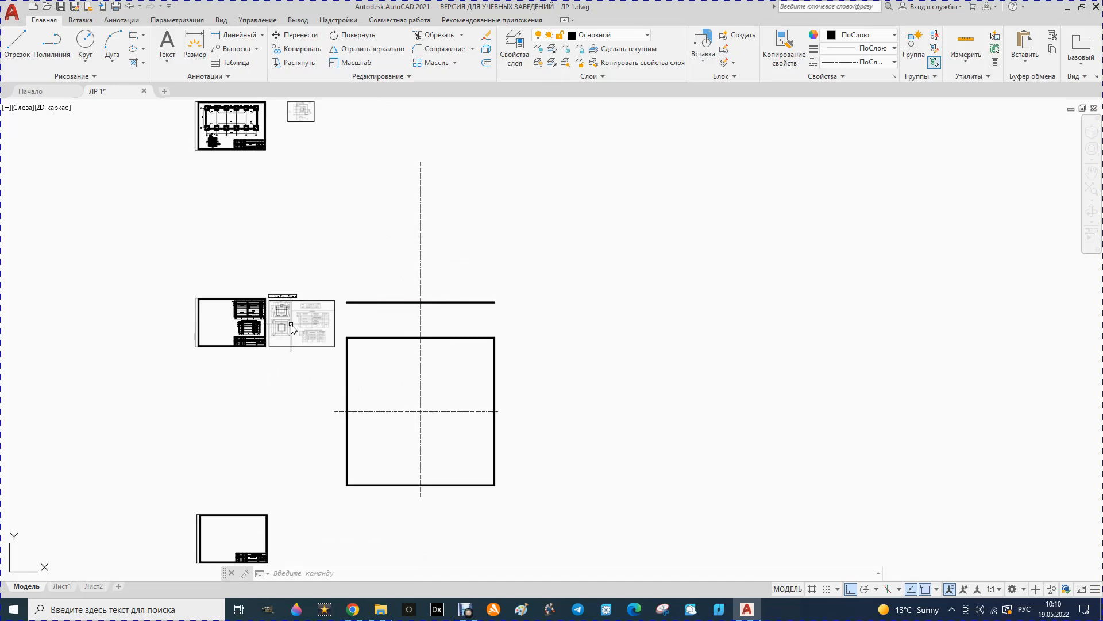
Step: Examine the foundation's section and size table on the Вариант 1 sheet for the section's dimensions
scroll(291, 325, "up", 2)
scroll(259, 326, "up", 2)
scroll(236, 327, "down", 4)
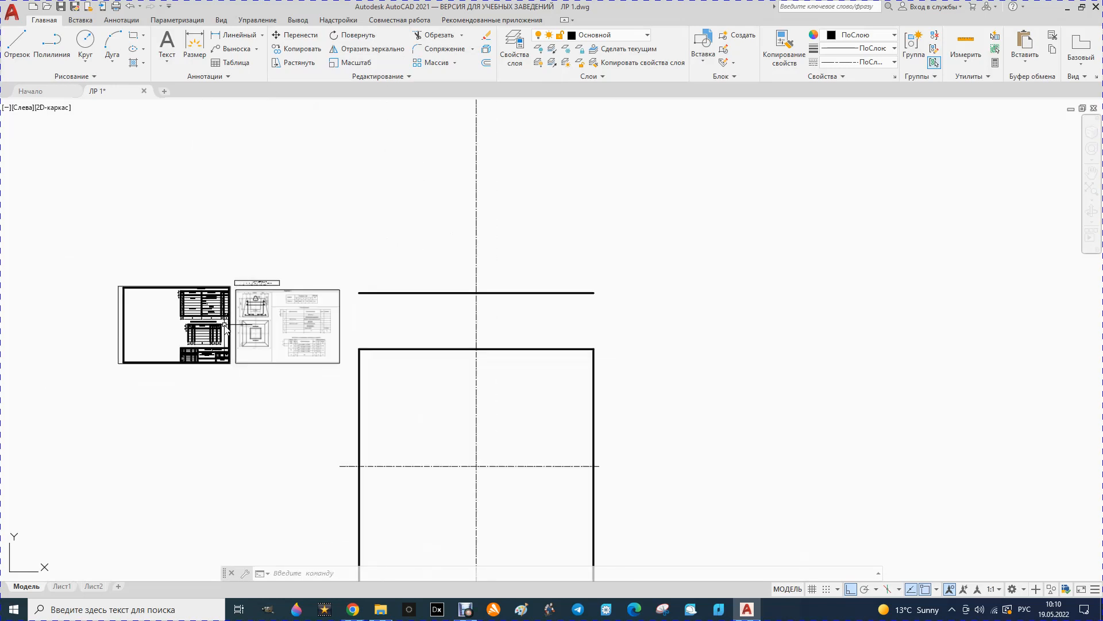
scroll(247, 355, "up", 2)
scroll(230, 326, "up", 2)
scroll(202, 308, "down", 2)
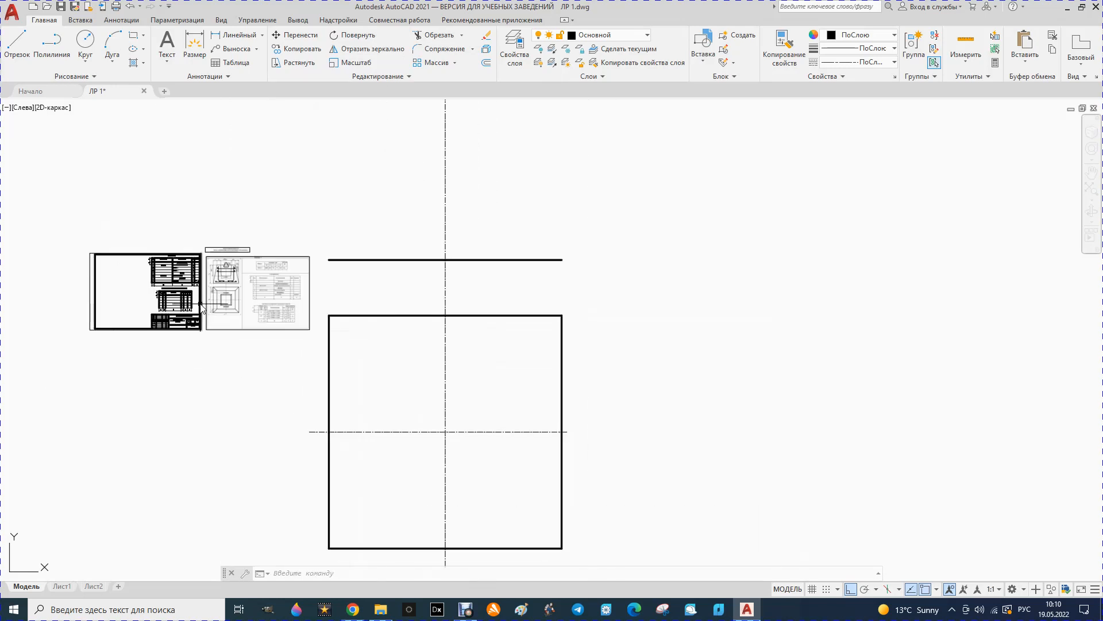
scroll(223, 319, "up", 4)
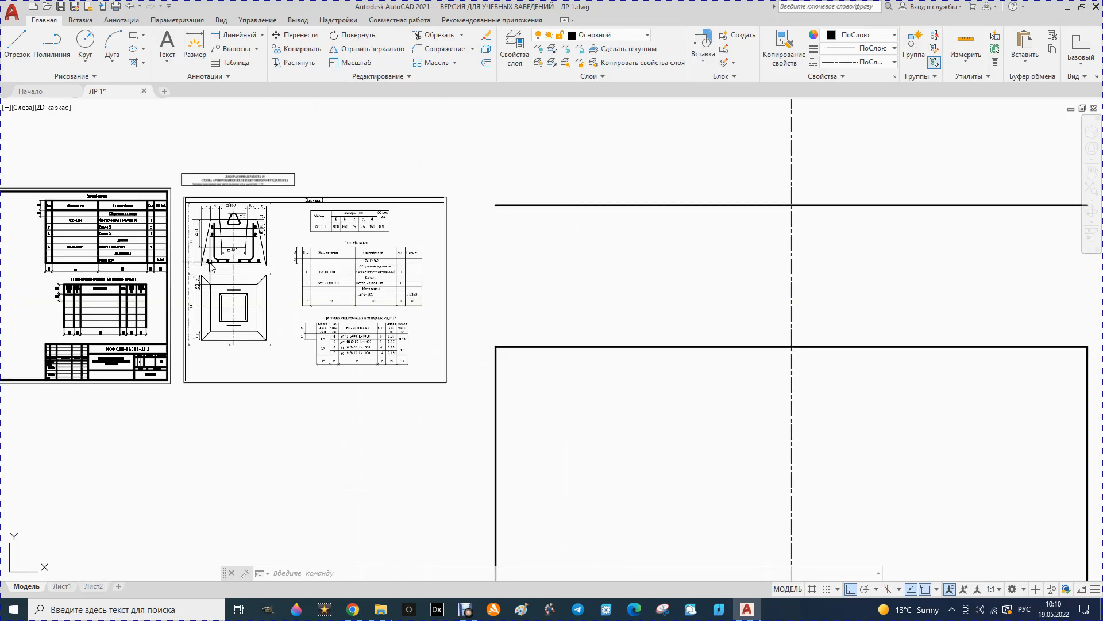
scroll(212, 266, "down", 4)
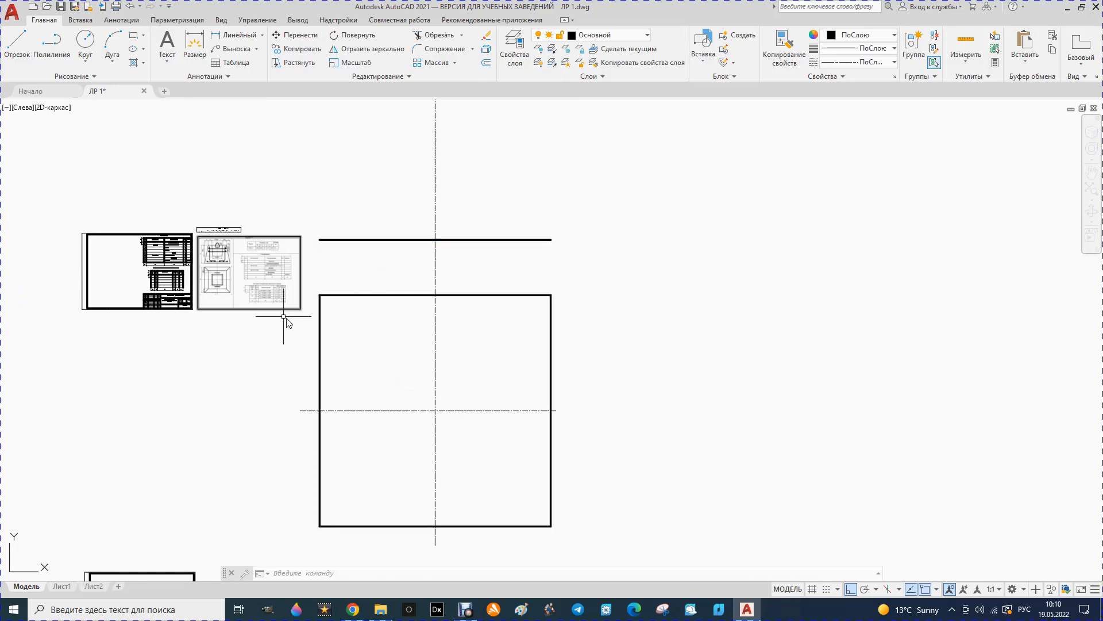
Step: Check the step widths c, c1 and d on the Вариант 1 section and in its size table
scroll(381, 542, "up", 2)
scroll(286, 466, "down", 2)
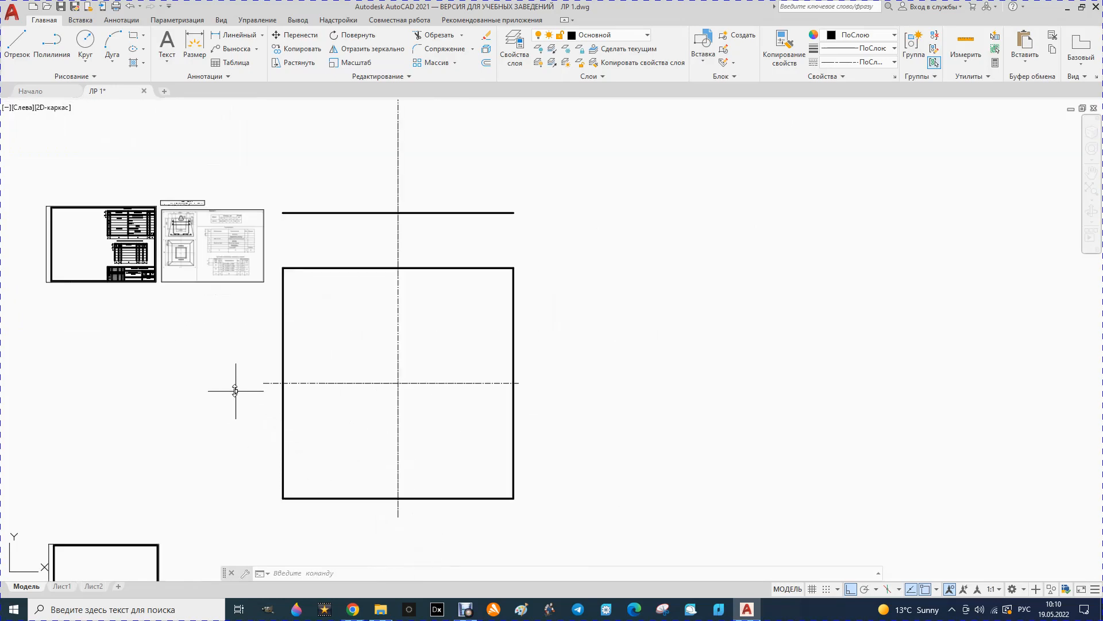
scroll(173, 236, "up", 4)
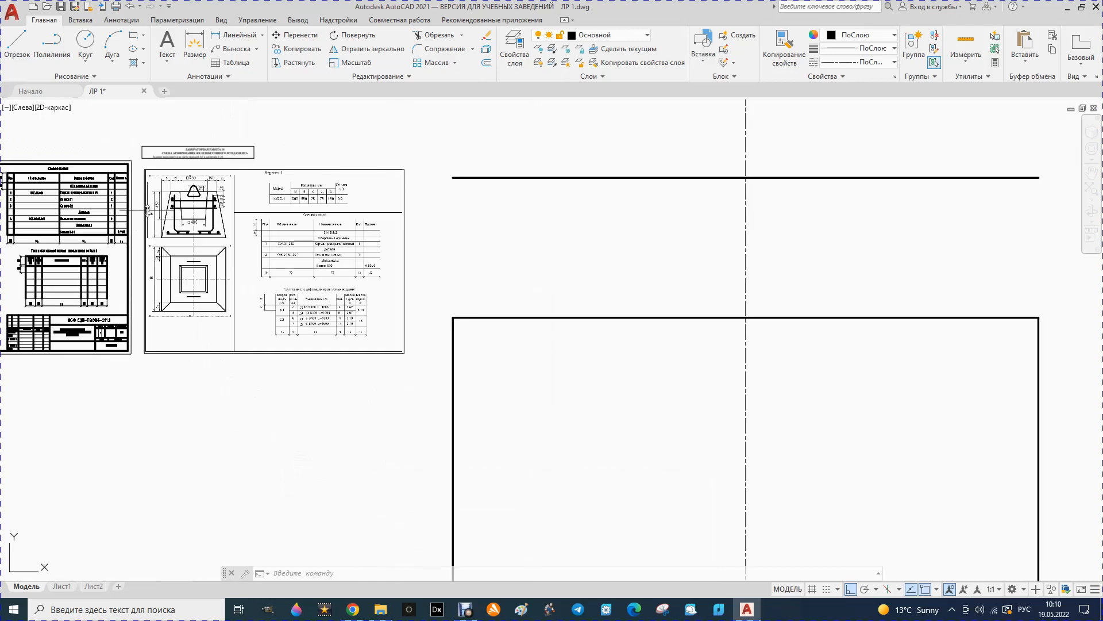
scroll(157, 201, "up", 2)
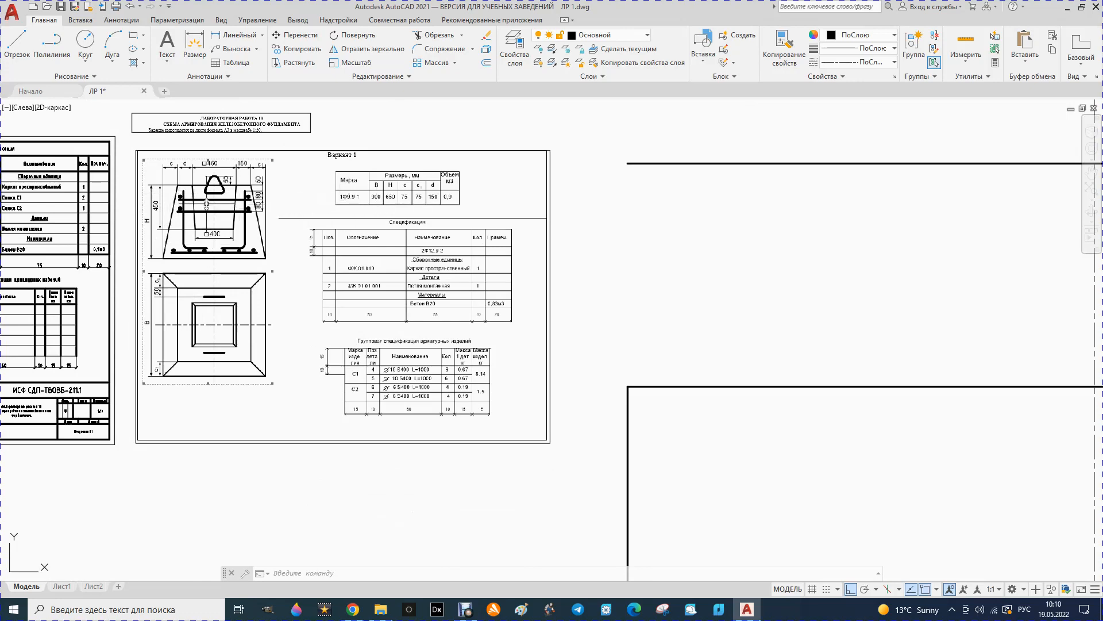
scroll(168, 159, "up", 5)
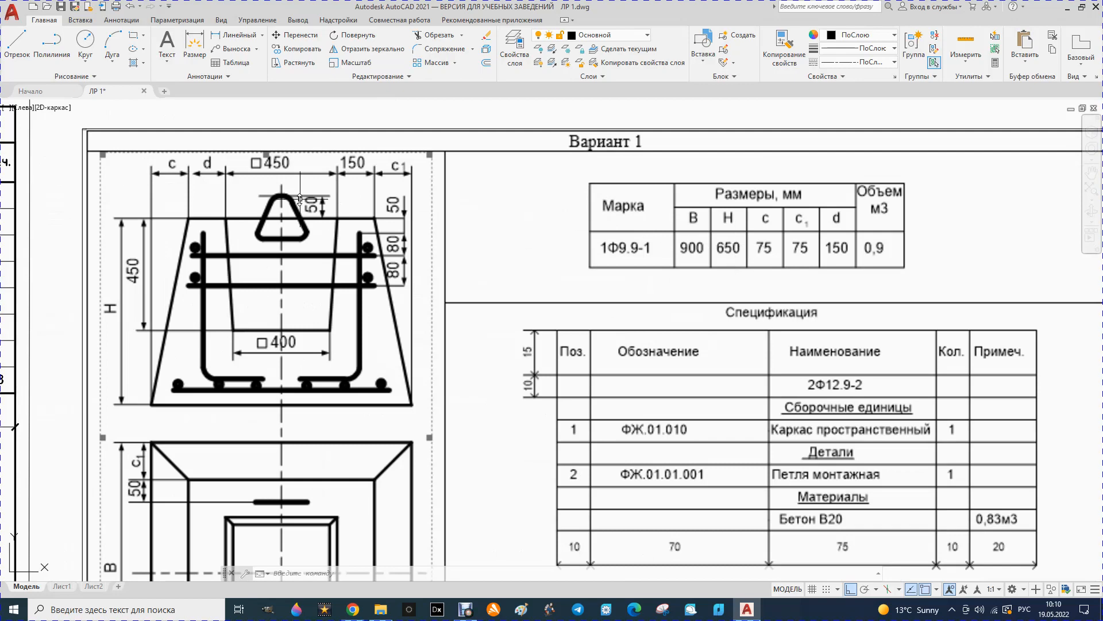
scroll(300, 200, "down", 8)
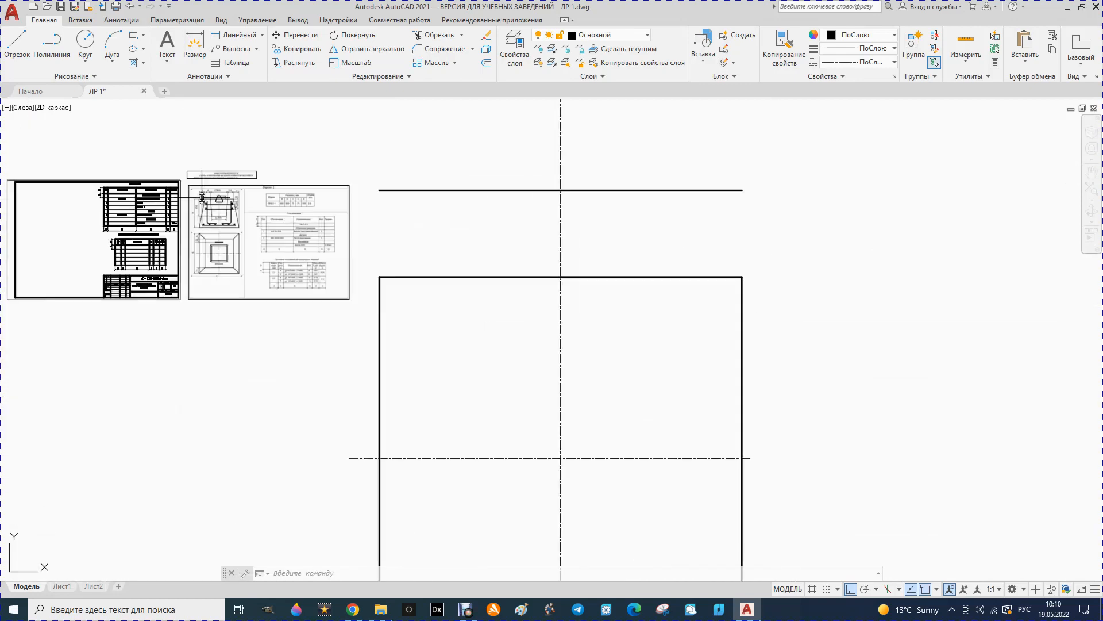
scroll(201, 198, "down", 2)
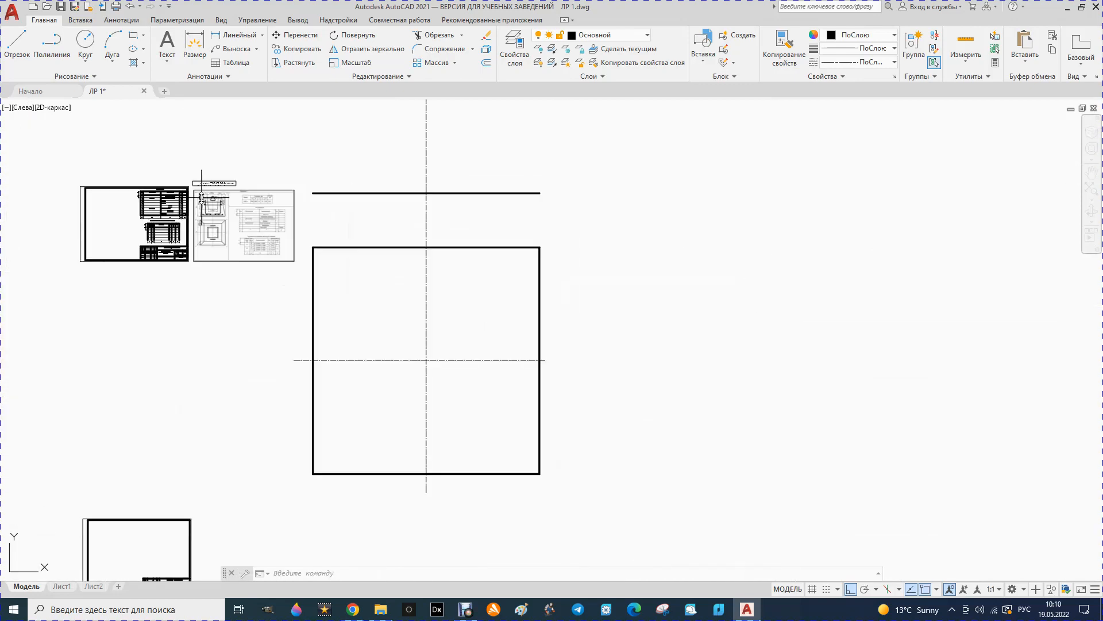
Step: Offset the upper half of the square's left side and both halves of its top side inward by 75
left_click(487, 63)
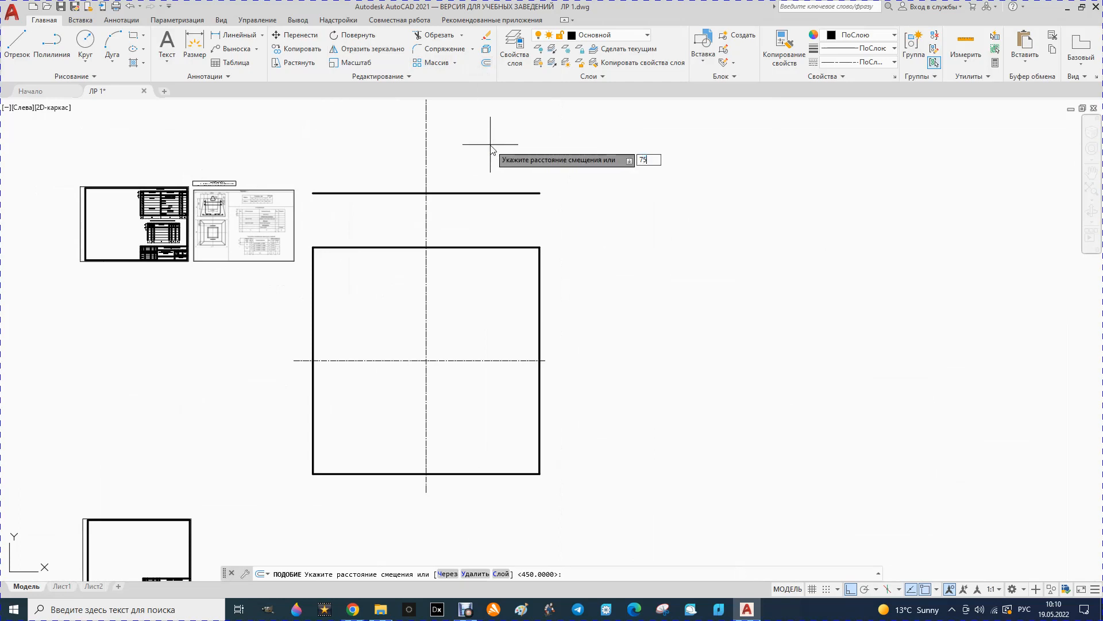
type("75")
key("Return")
left_click(318, 284)
left_click(350, 296)
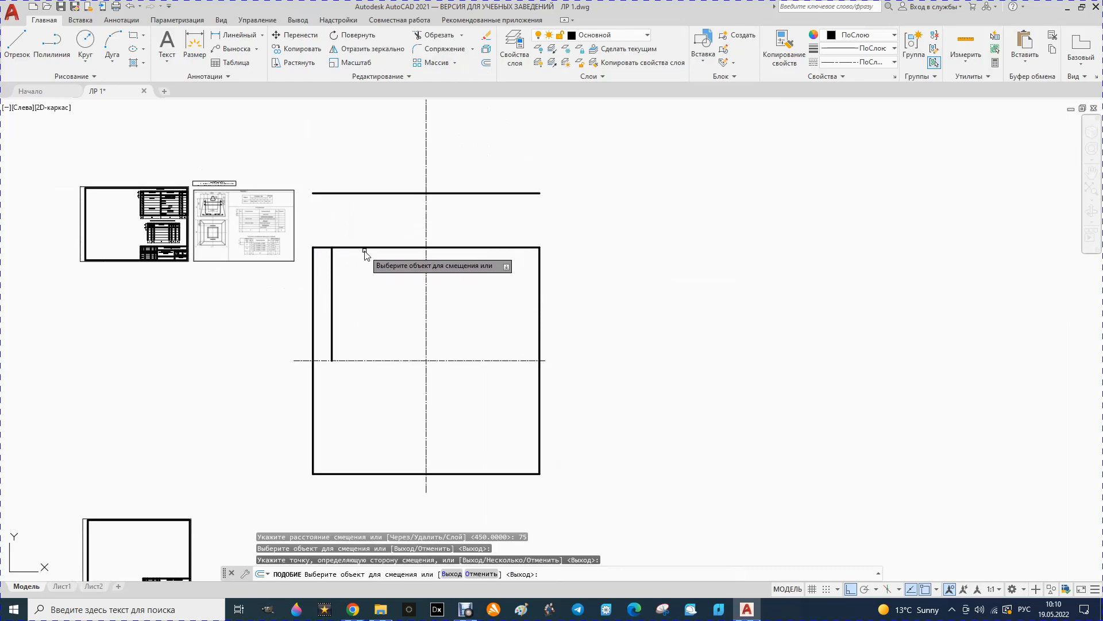
left_click(364, 249)
left_click(362, 278)
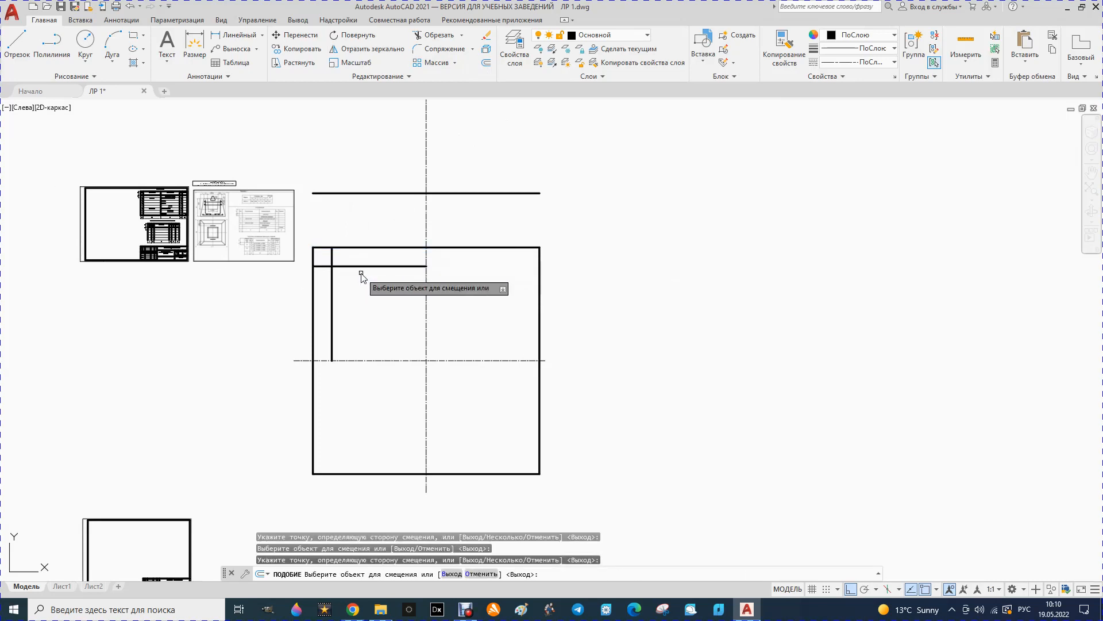
left_click(464, 248)
left_click(457, 284)
Step: Offset the square's right side, bottom side and the lower half of its left side inward by 75
left_click(539, 296)
left_click(520, 327)
left_click(539, 411)
left_click(497, 409)
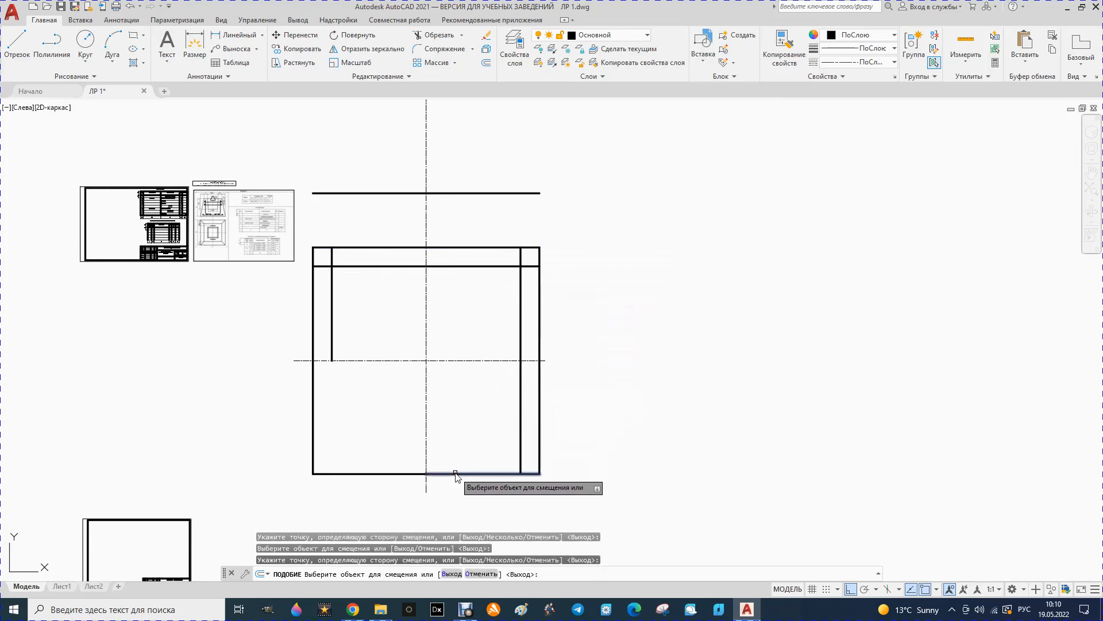
left_click(386, 474)
left_click(386, 443)
left_click(314, 419)
left_click(349, 411)
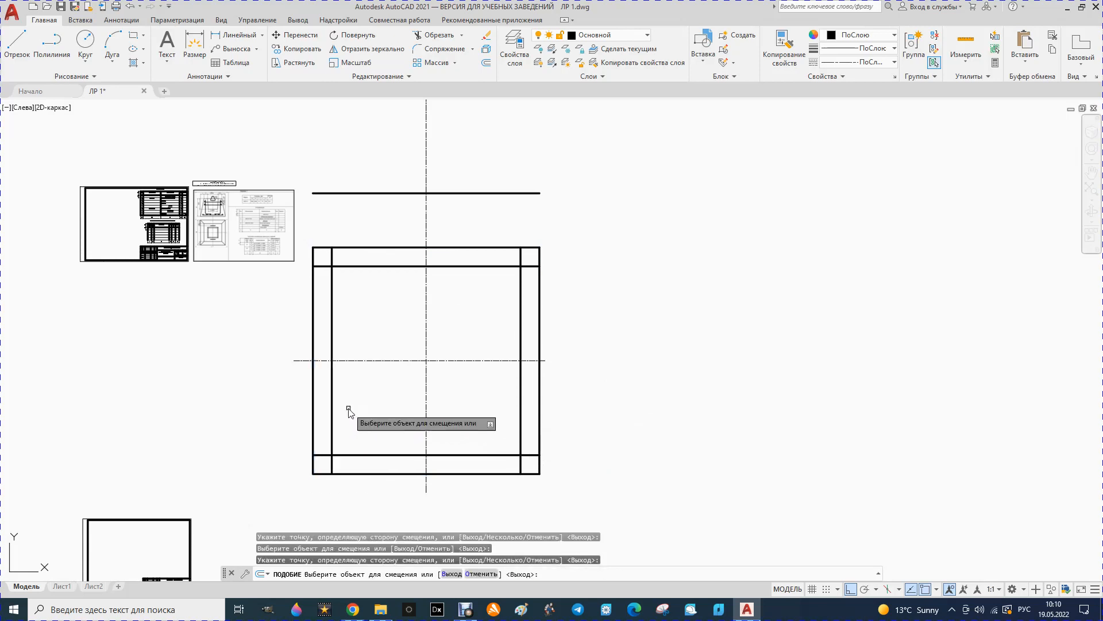
Step: Trim the overhanging ends of the 75 offset lines at all corners to leave a clean inner square
left_click(449, 40)
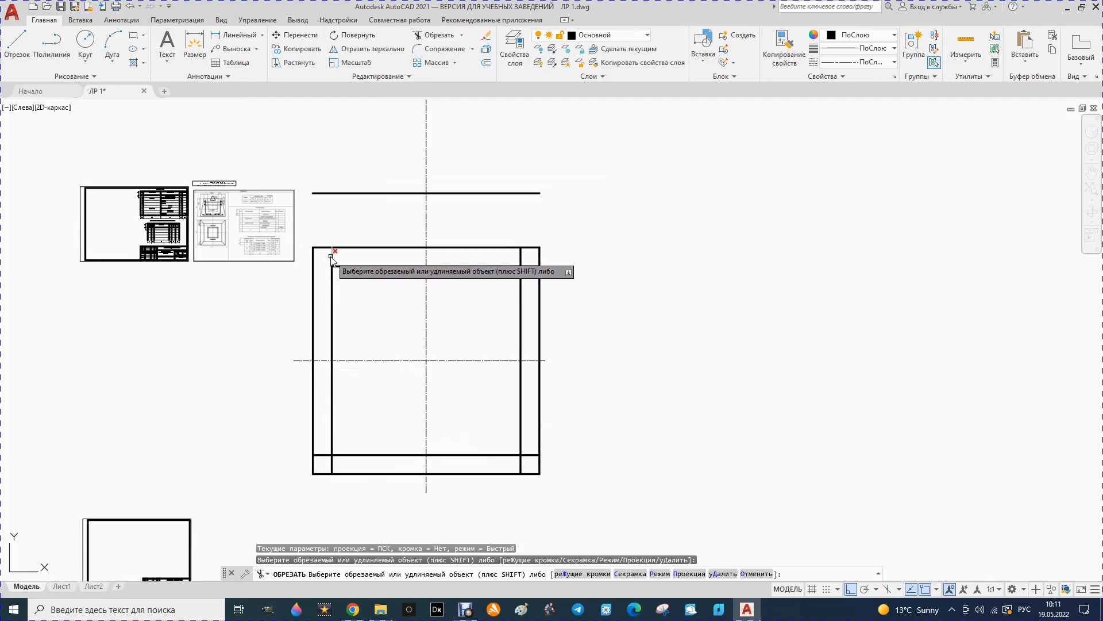
left_click(332, 257)
left_click(521, 256)
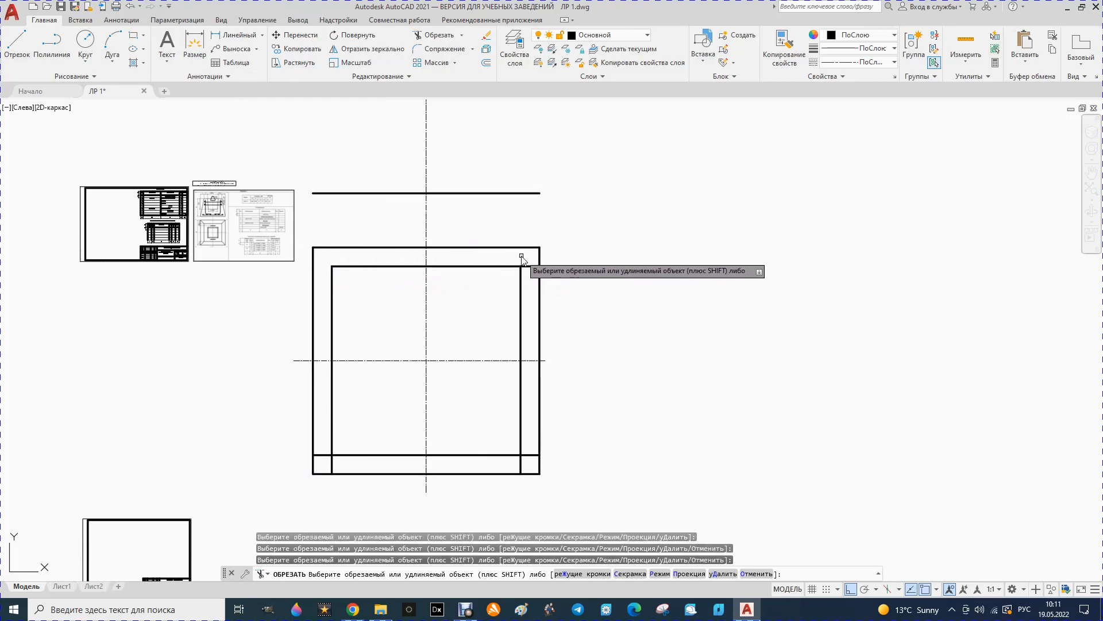
left_click(533, 266)
left_click(533, 455)
left_click(331, 465)
Step: Examine the Вариант 1 section and size table for the d offset of the foundation's central opening
scroll(322, 457, "down", 2)
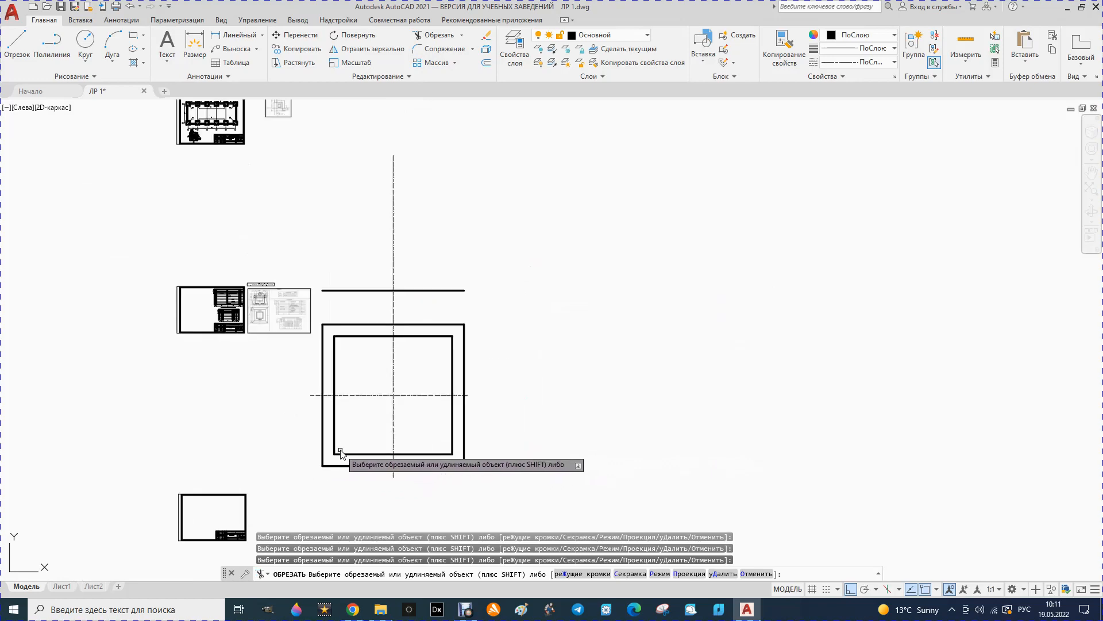
scroll(262, 325, "up", 2)
scroll(262, 325, "up", 5)
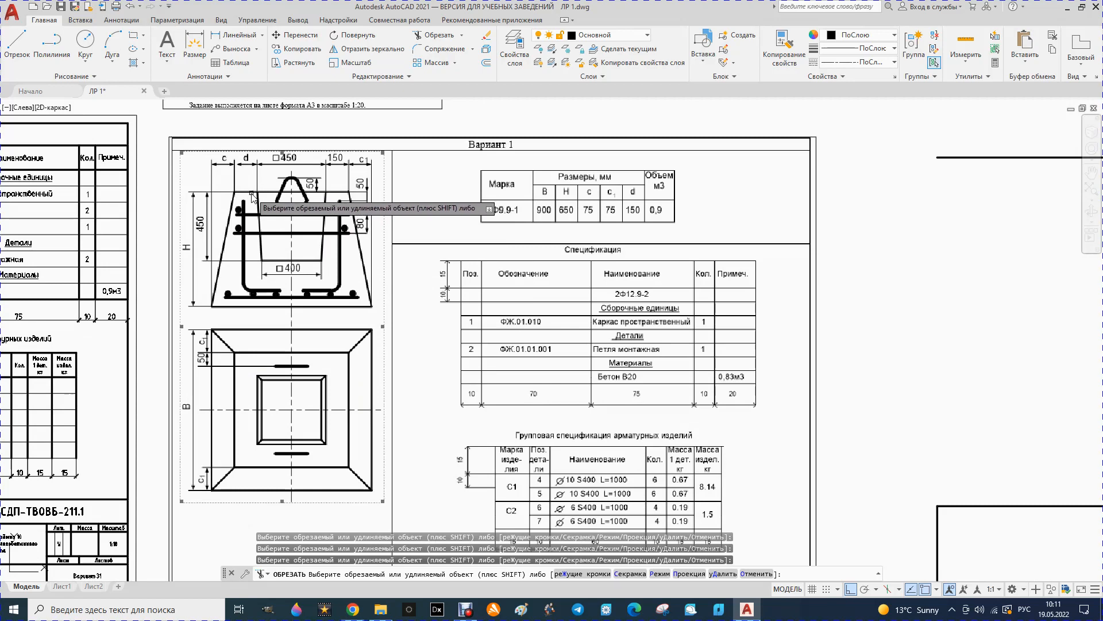
scroll(221, 230, "down", 5)
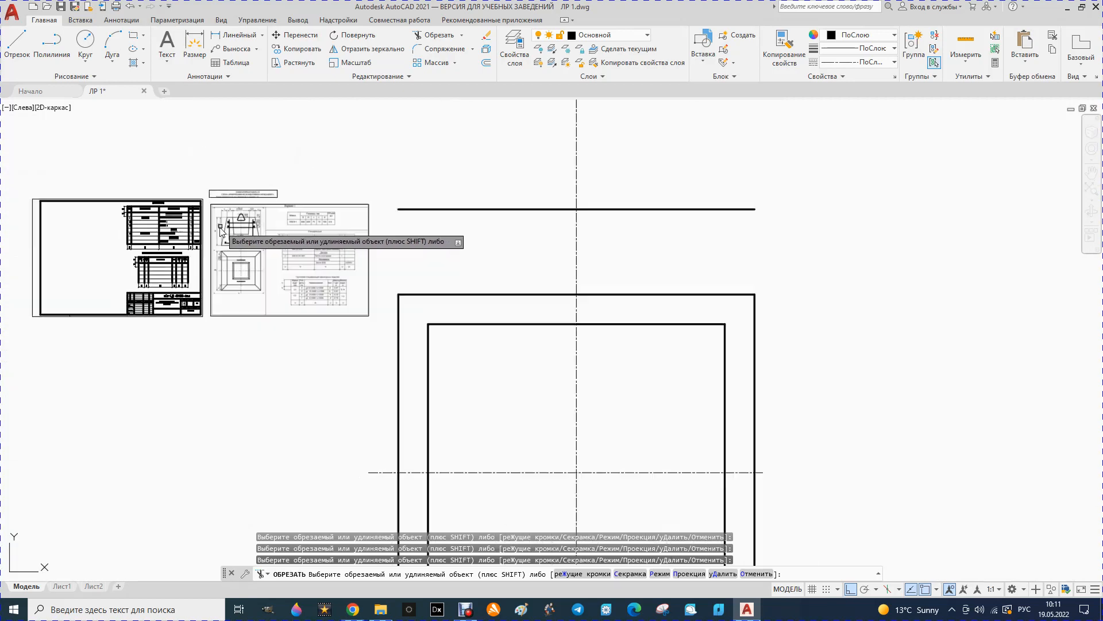
scroll(220, 229, "down", 2)
scroll(285, 230, "up", 2)
scroll(288, 224, "up", 4)
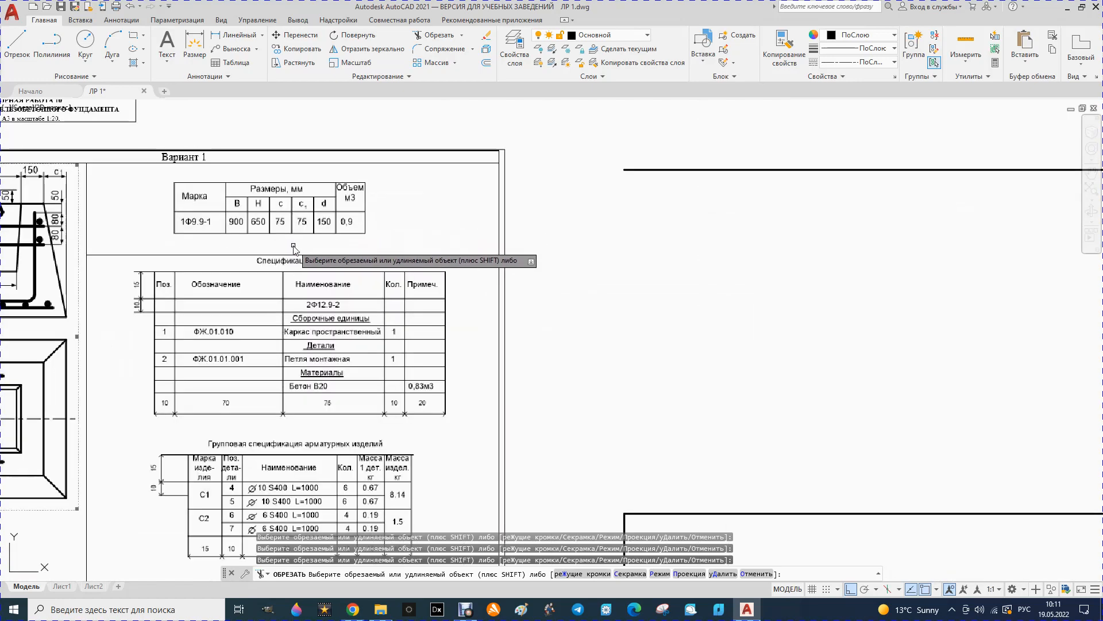
scroll(294, 247, "down", 8)
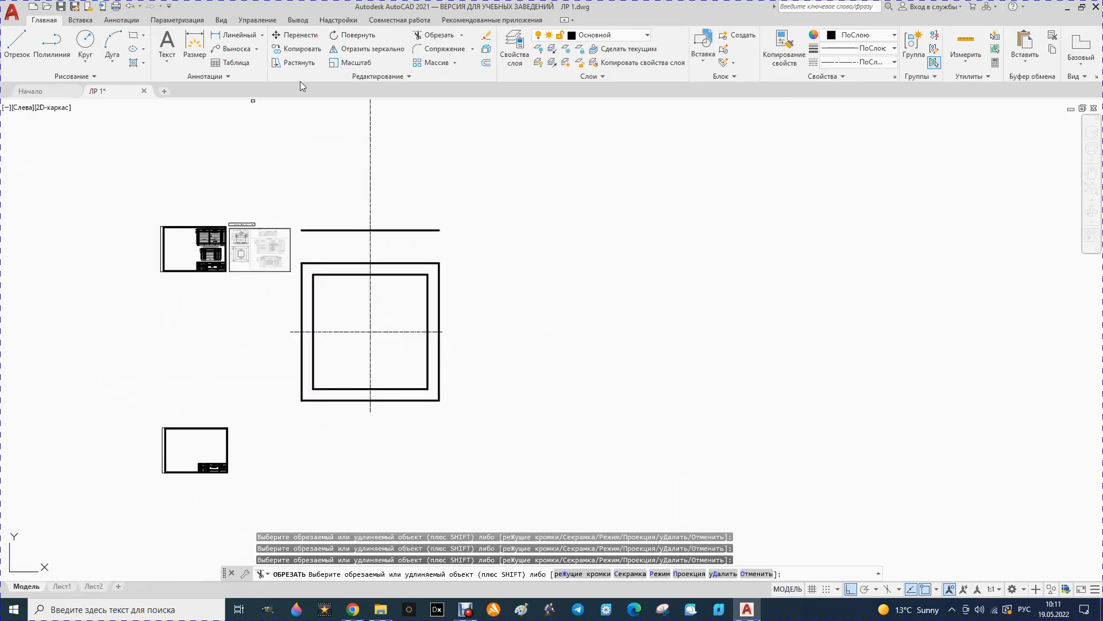
Step: Offset the upper half of the inner square's left side and both halves of its top side inward by 150
left_click(486, 64)
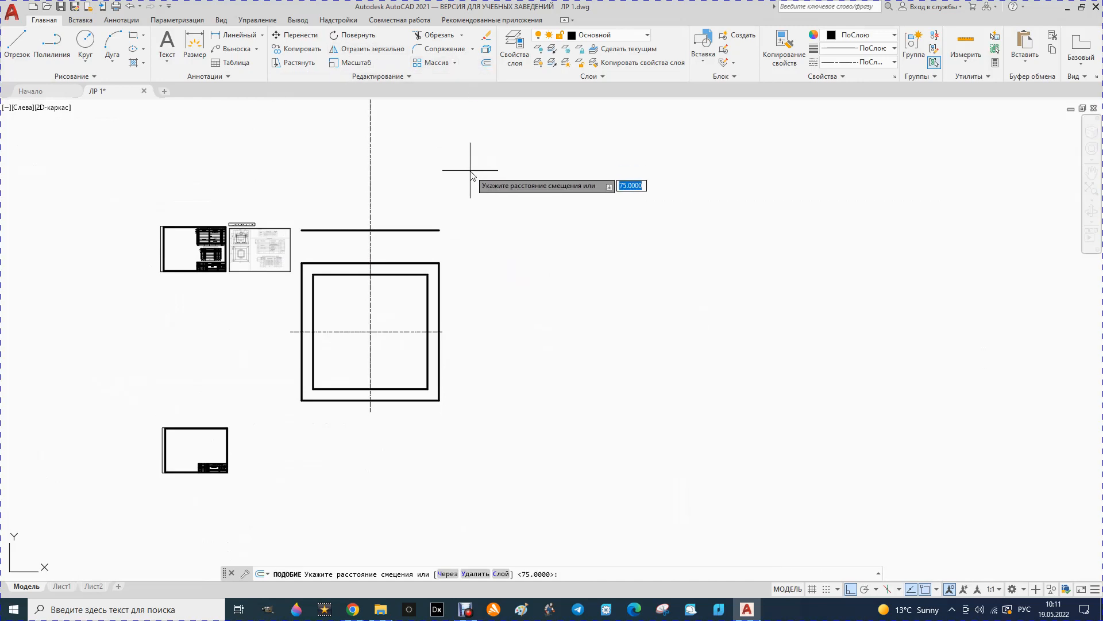
type("150")
key("Return")
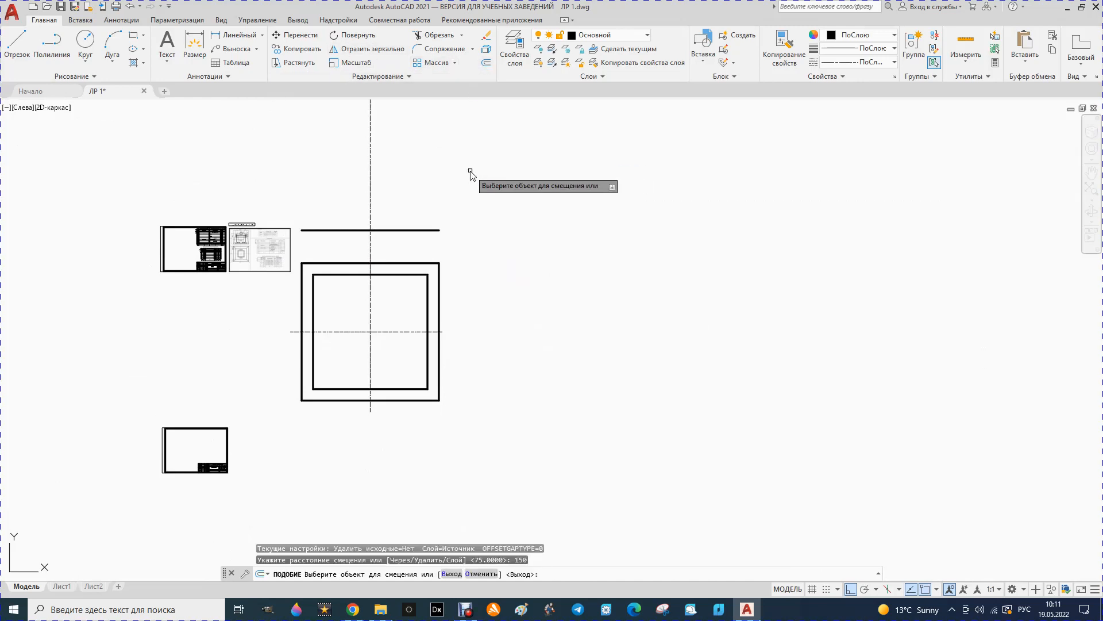
left_click(315, 308)
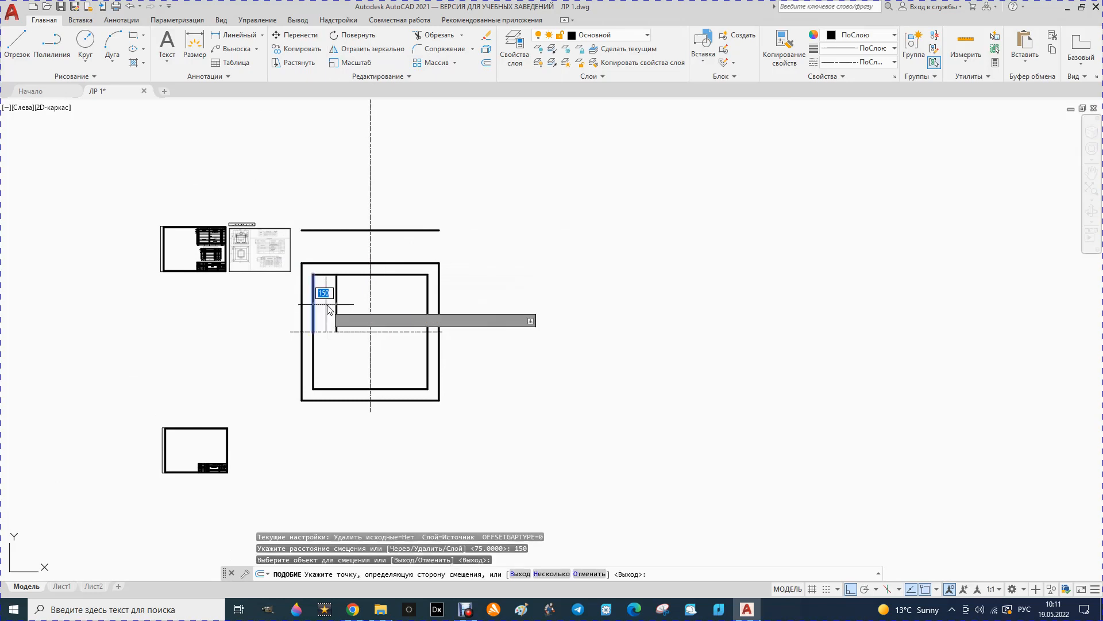
left_click(339, 304)
left_click(346, 276)
left_click(349, 308)
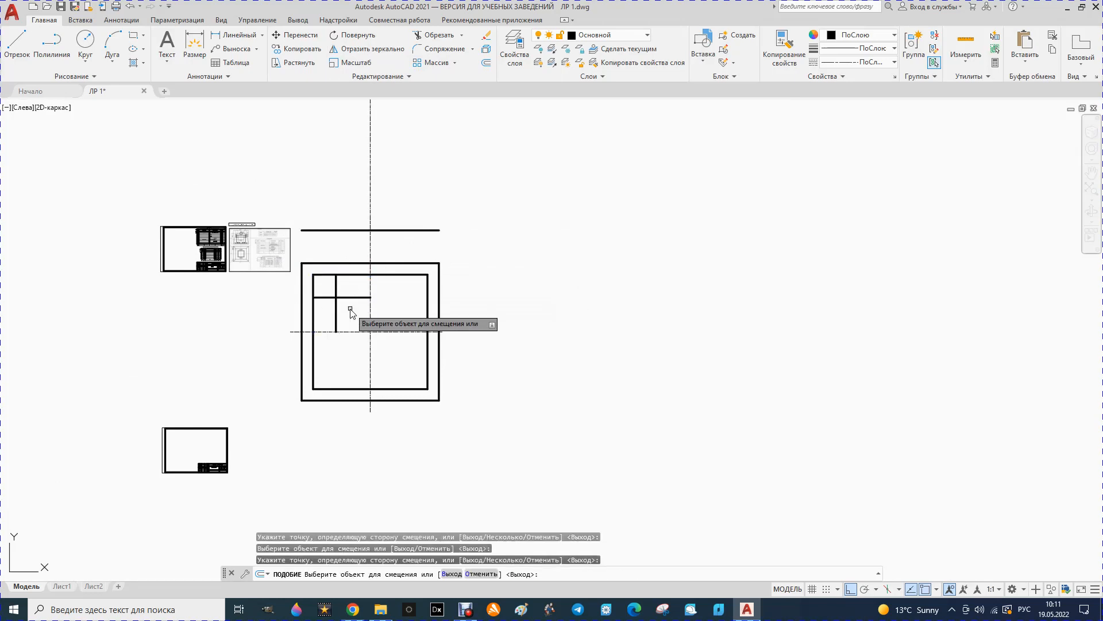
left_click(392, 275)
left_click(389, 304)
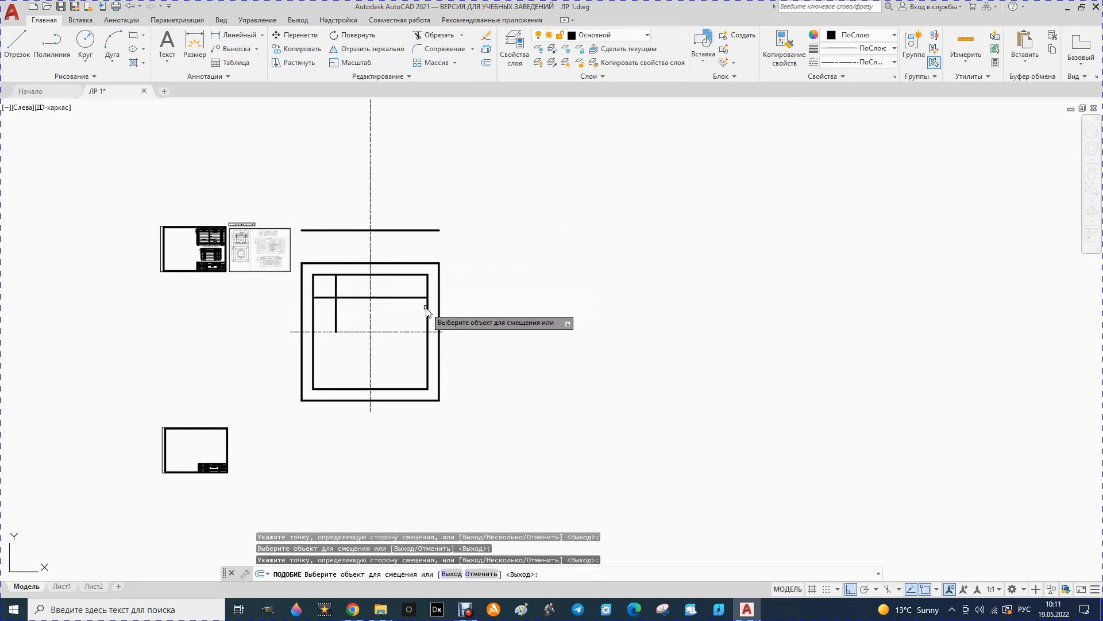
Step: Offset the inner square's right side, bottom side and the lower half of its left side inward by 150
left_click(428, 310)
left_click(409, 315)
left_click(428, 363)
left_click(400, 374)
left_click(392, 390)
left_click(386, 375)
left_click(348, 389)
left_click(349, 374)
left_click(312, 358)
left_click(345, 360)
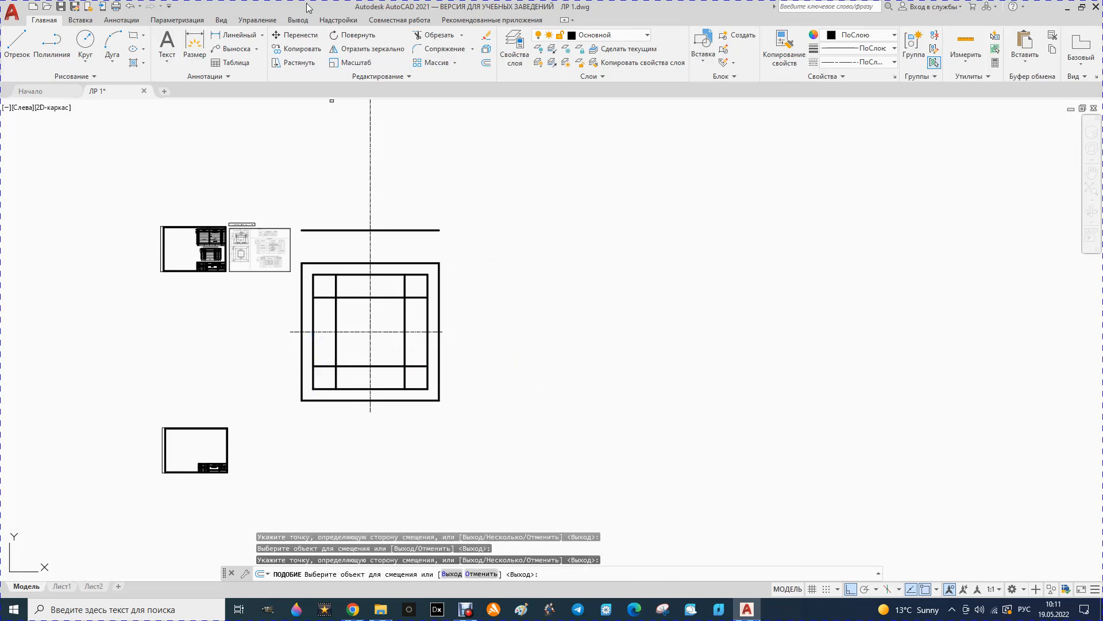
Step: Trim the overhanging ends of the 150 offset lines at the corners to form the innermost square
left_click(423, 38)
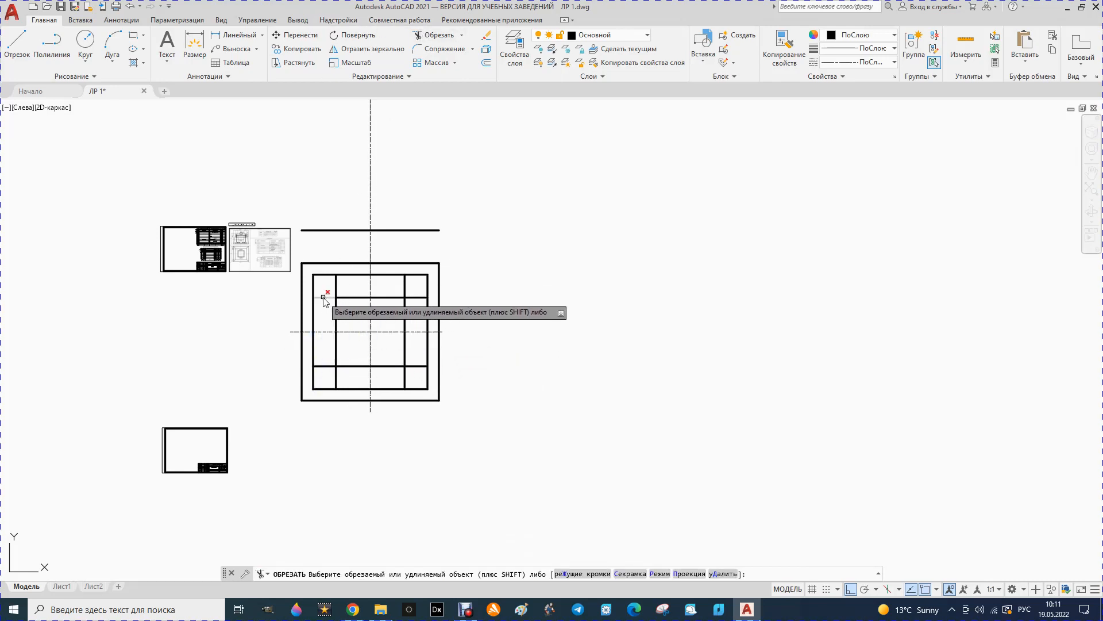
left_click(336, 286)
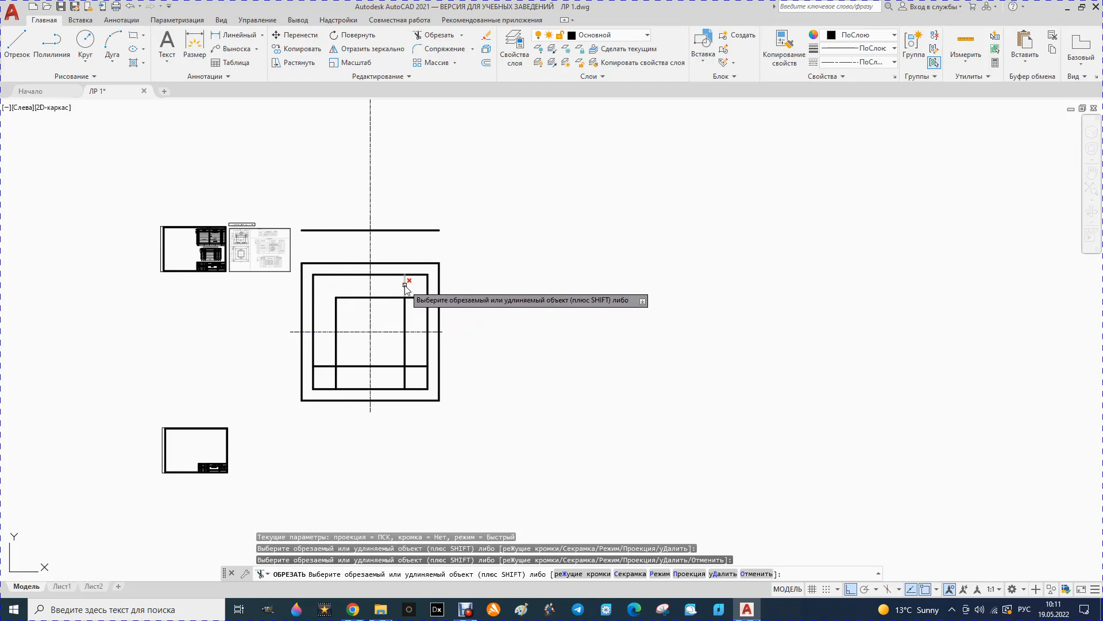
left_click(404, 286)
left_click(416, 367)
left_click(405, 380)
left_click(337, 377)
left_click(323, 365)
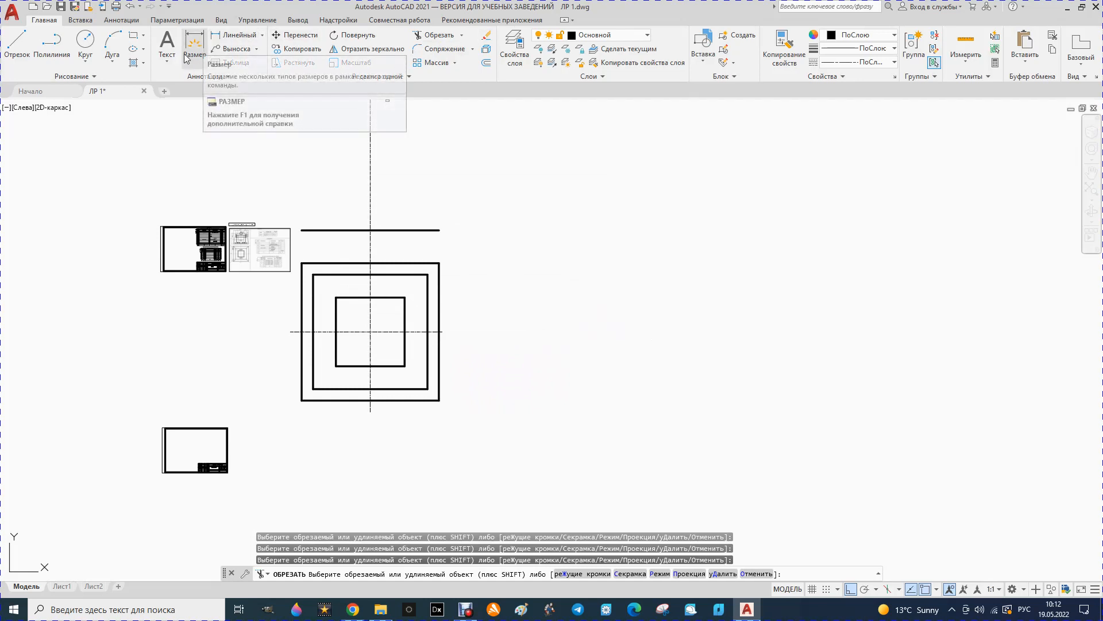
Step: Check the innermost square's width with a temporary linear dimension between its two upper corners, and delete the dimension
left_click(198, 43)
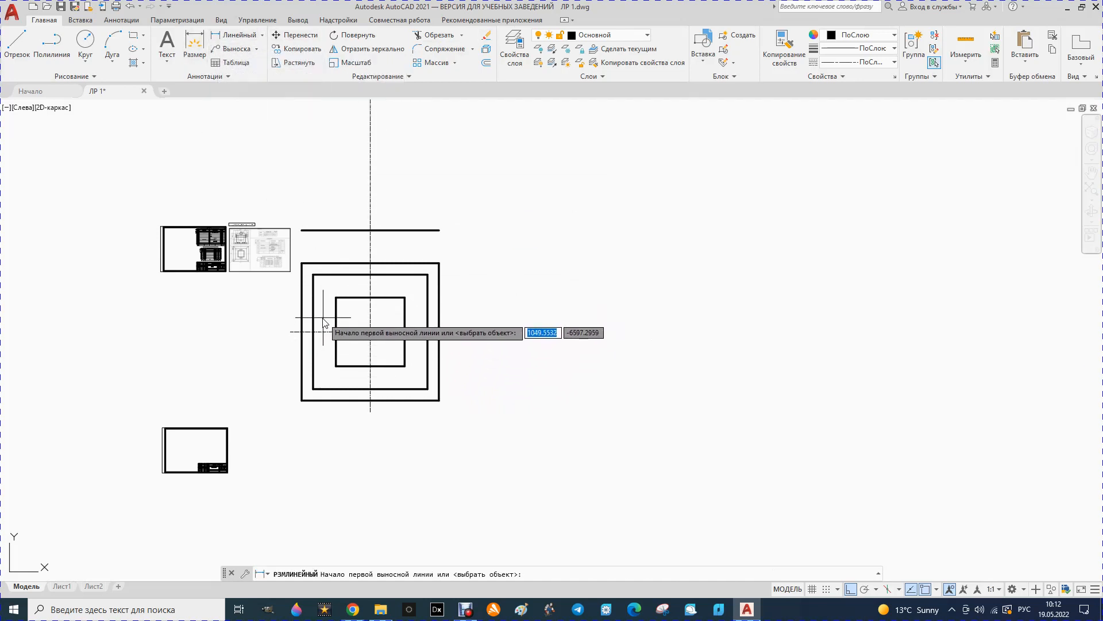
left_click(336, 297)
left_click(404, 297)
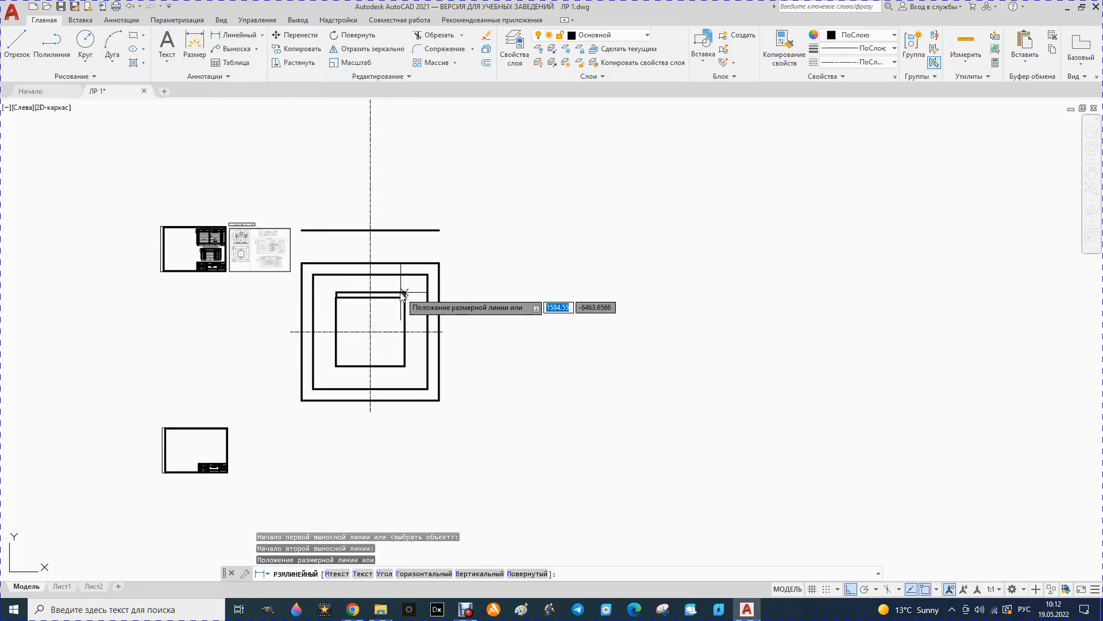
left_click(368, 309)
scroll(359, 299, "up", 2)
scroll(368, 293, "up", 8)
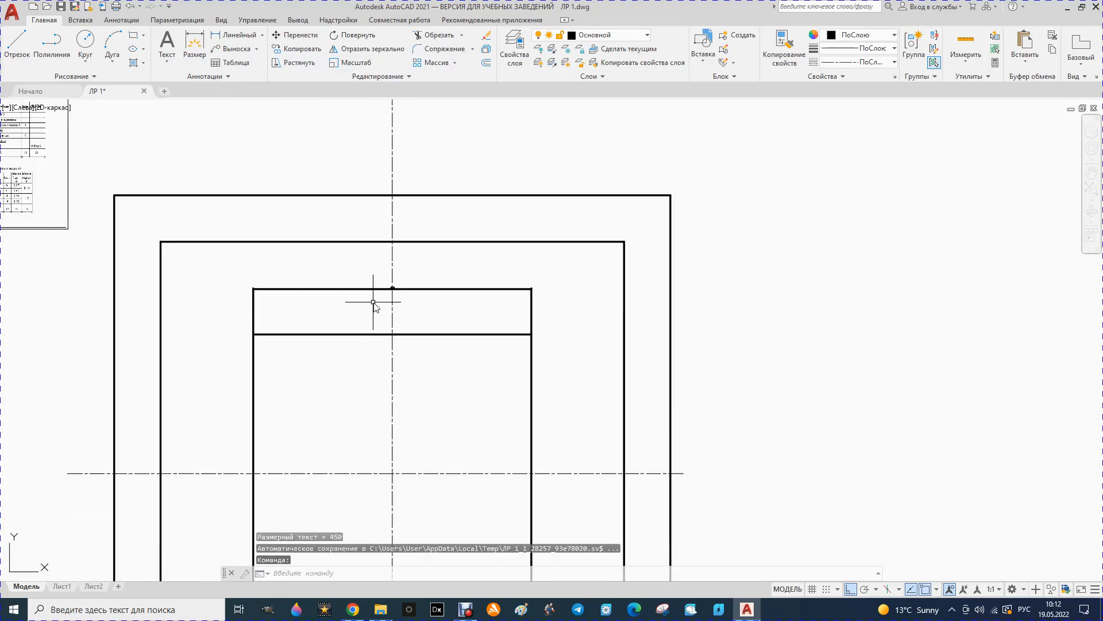
scroll(398, 295, "down", 5)
scroll(376, 285, "down", 2)
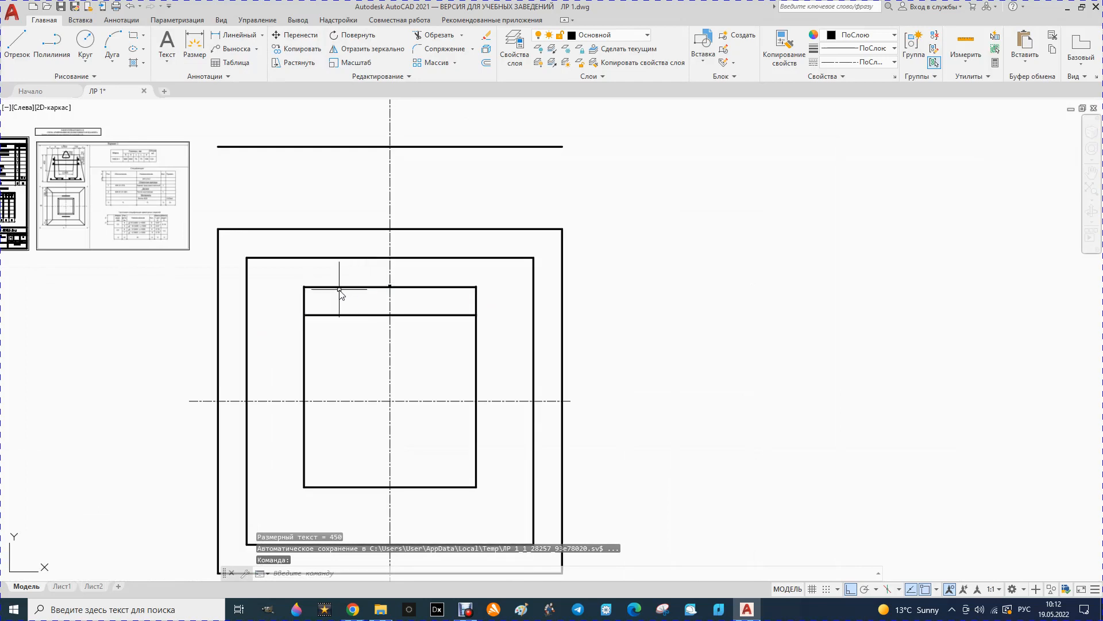
left_click(340, 286)
key("Delete")
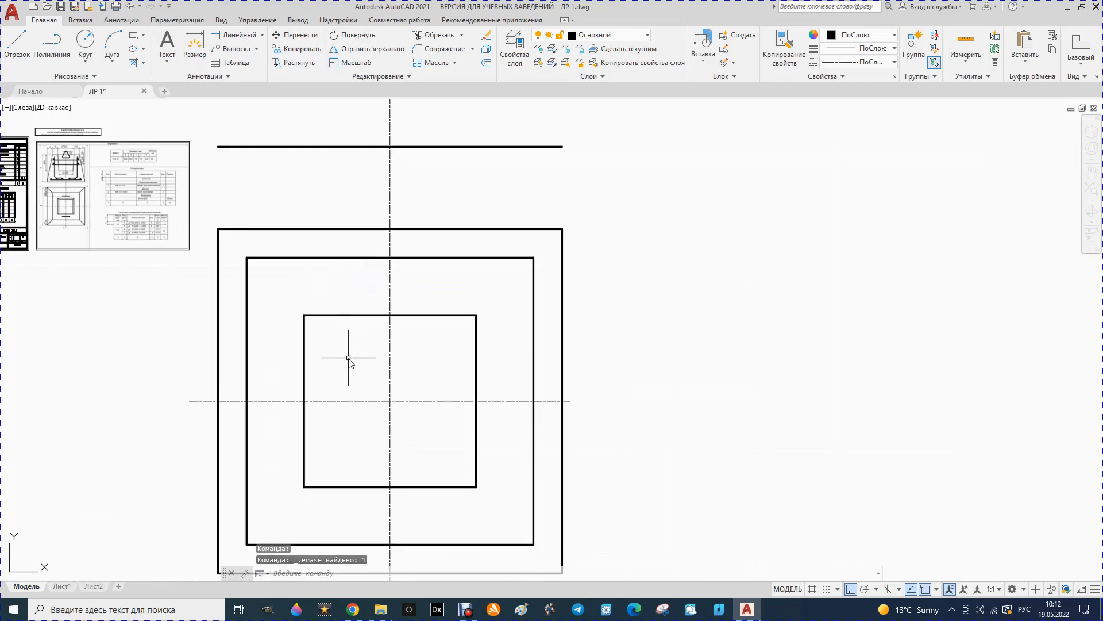
Step: Offset both halves of the innermost square's top side and the upper halves of its left and right sides inward by 25
scroll(350, 336, "down", 2)
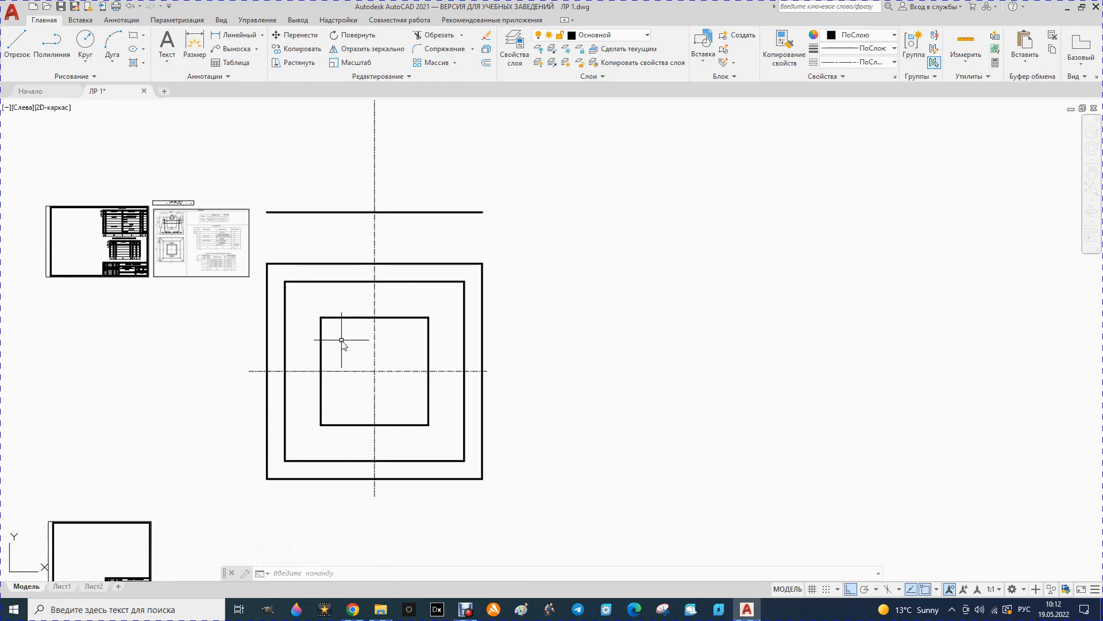
left_click(487, 63)
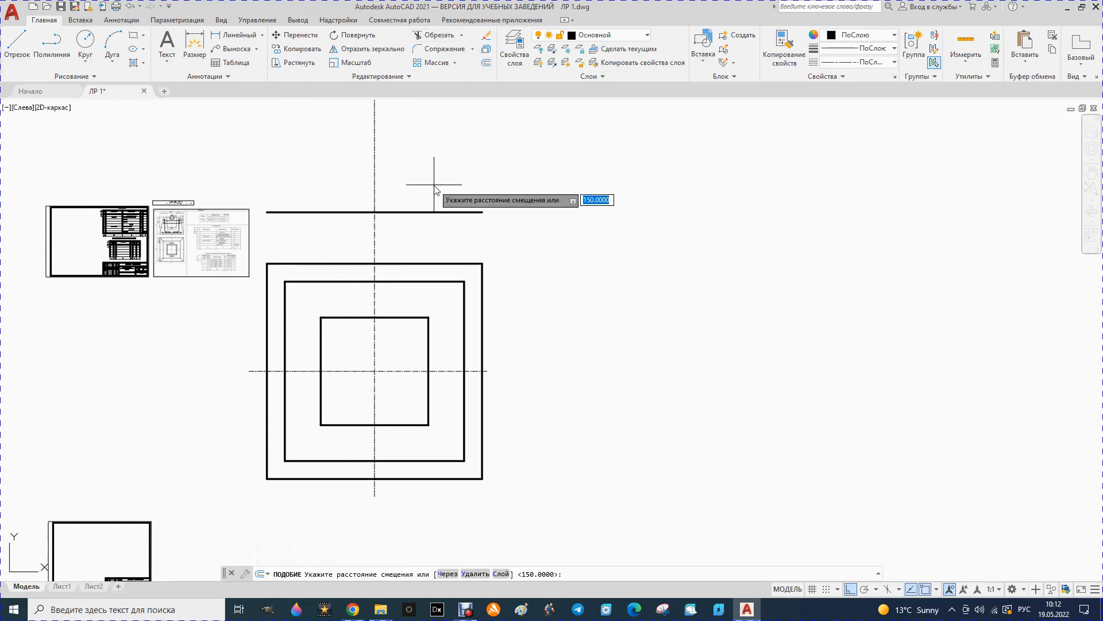
key("Return")
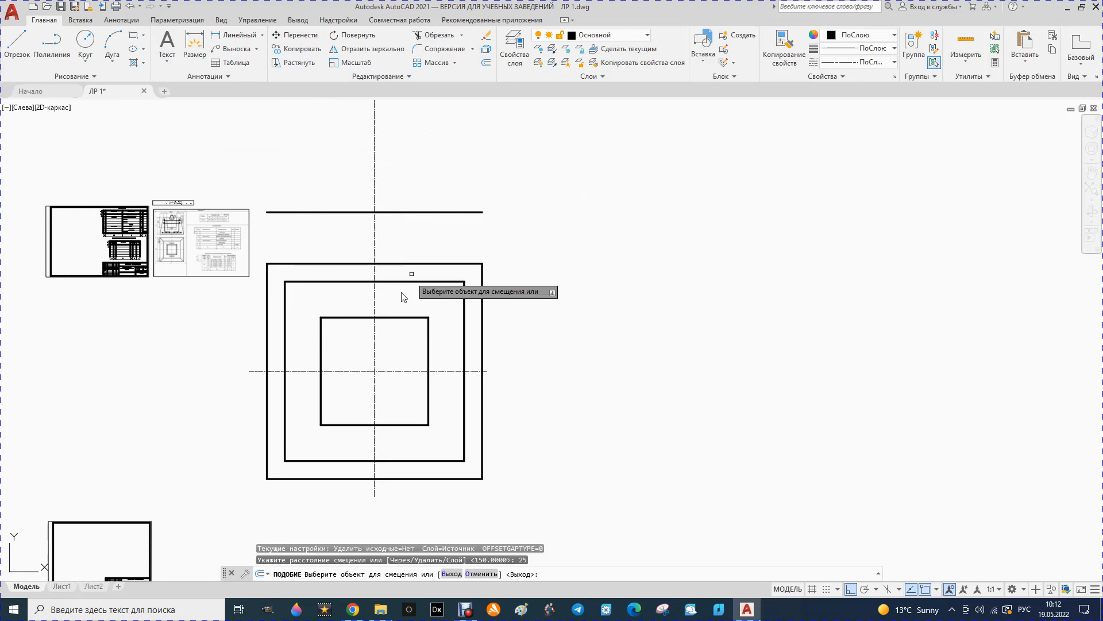
left_click(322, 340)
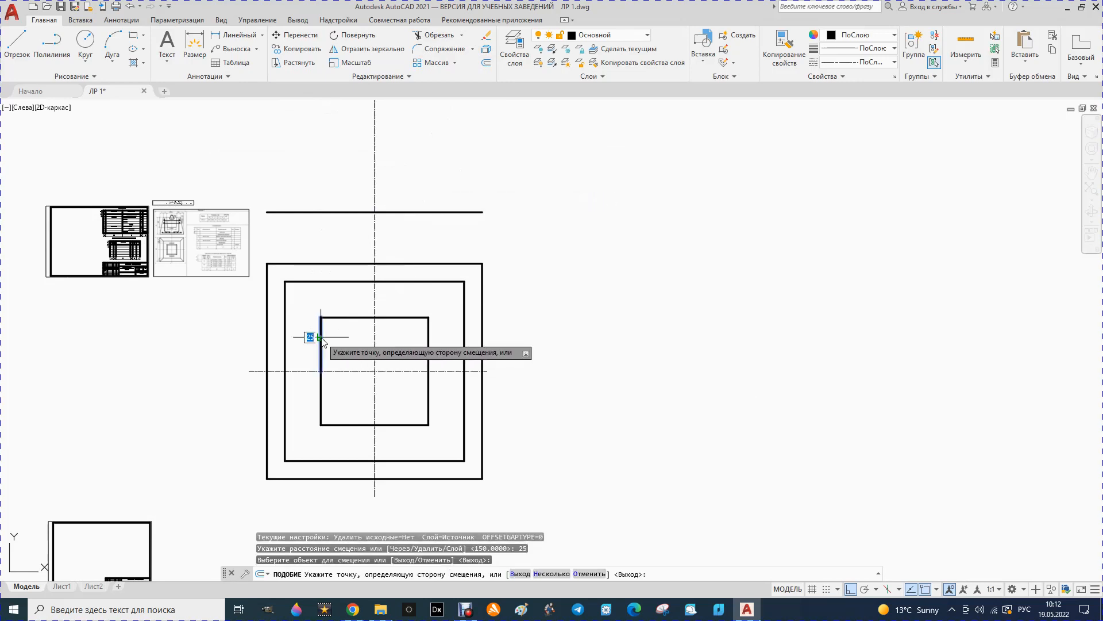
left_click(344, 345)
left_click(341, 318)
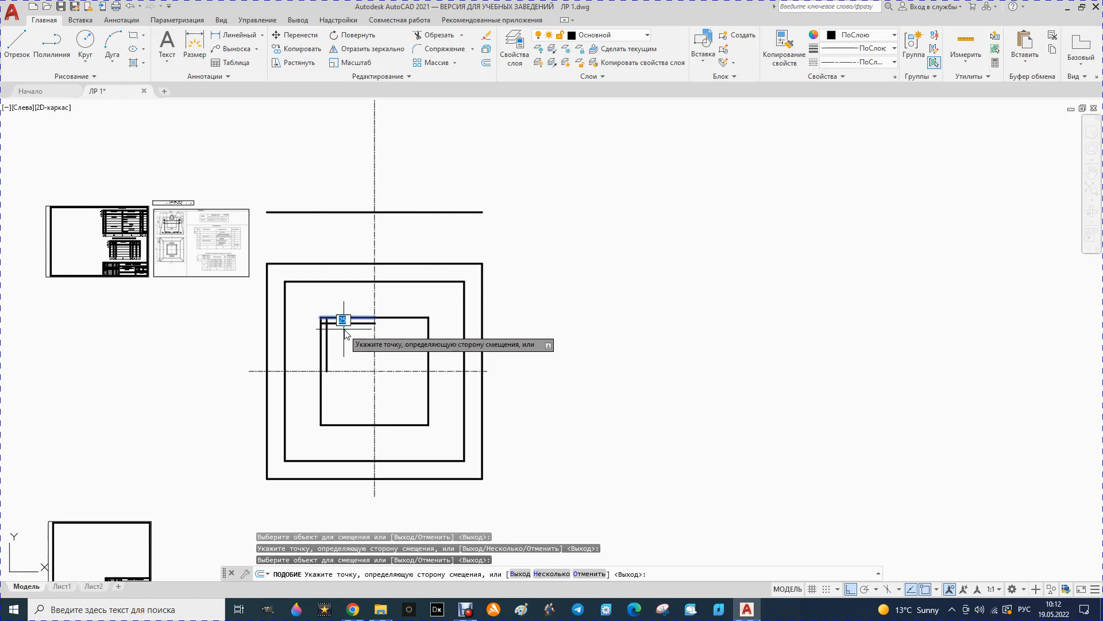
left_click(345, 325)
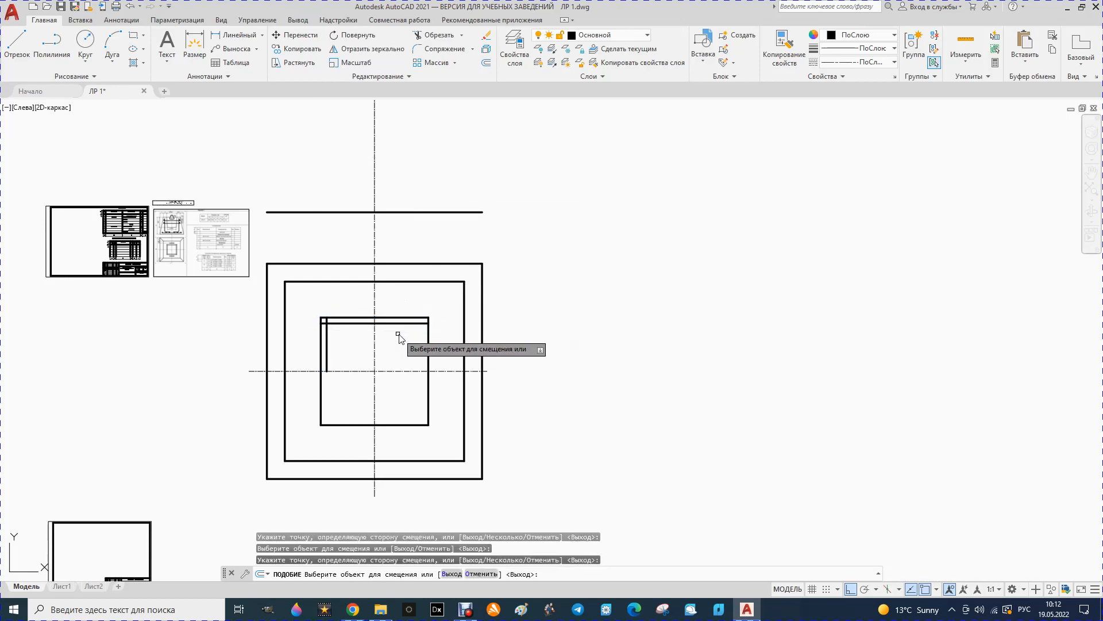
left_click(428, 344)
left_click(403, 345)
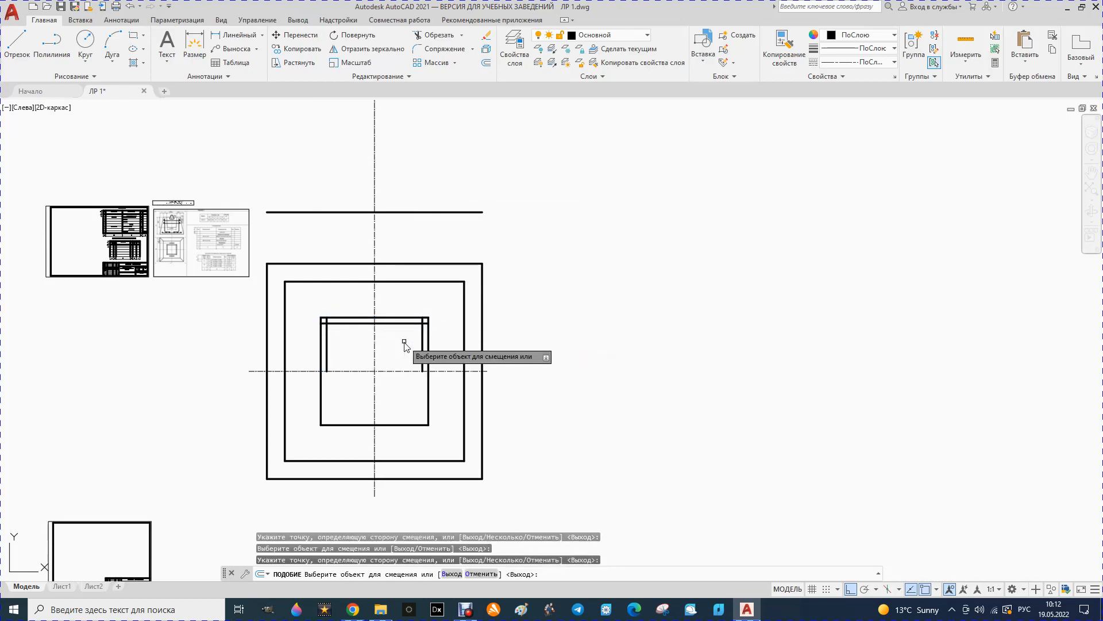
Step: Offset the lower halves of the same square's right and left sides and both halves of its bottom side inward by 25
left_click(429, 397)
left_click(409, 394)
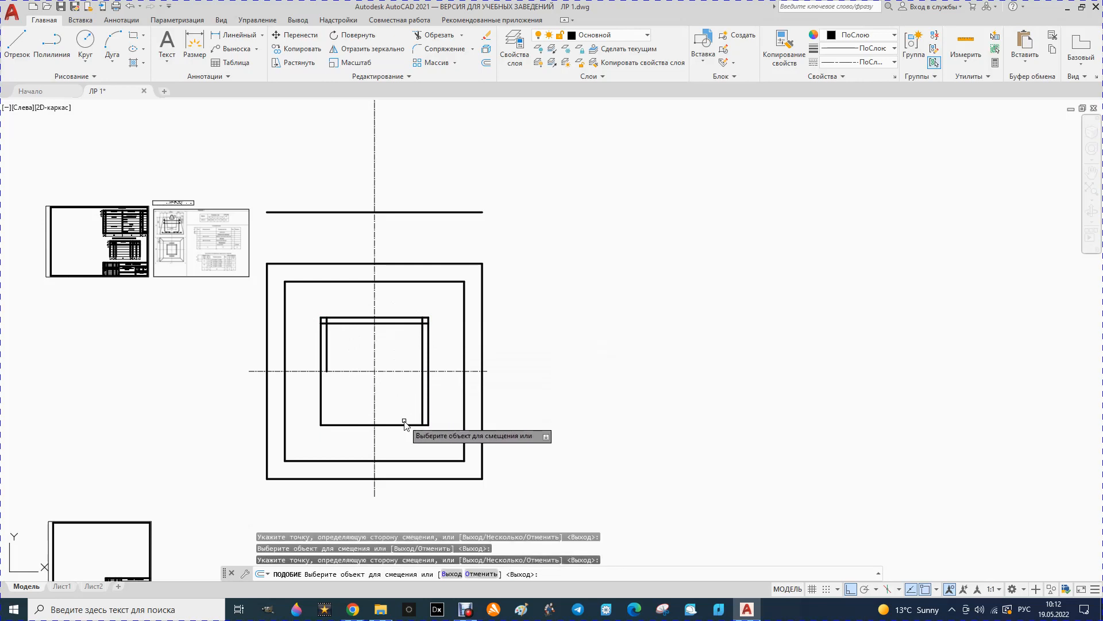
left_click(405, 425)
left_click(403, 409)
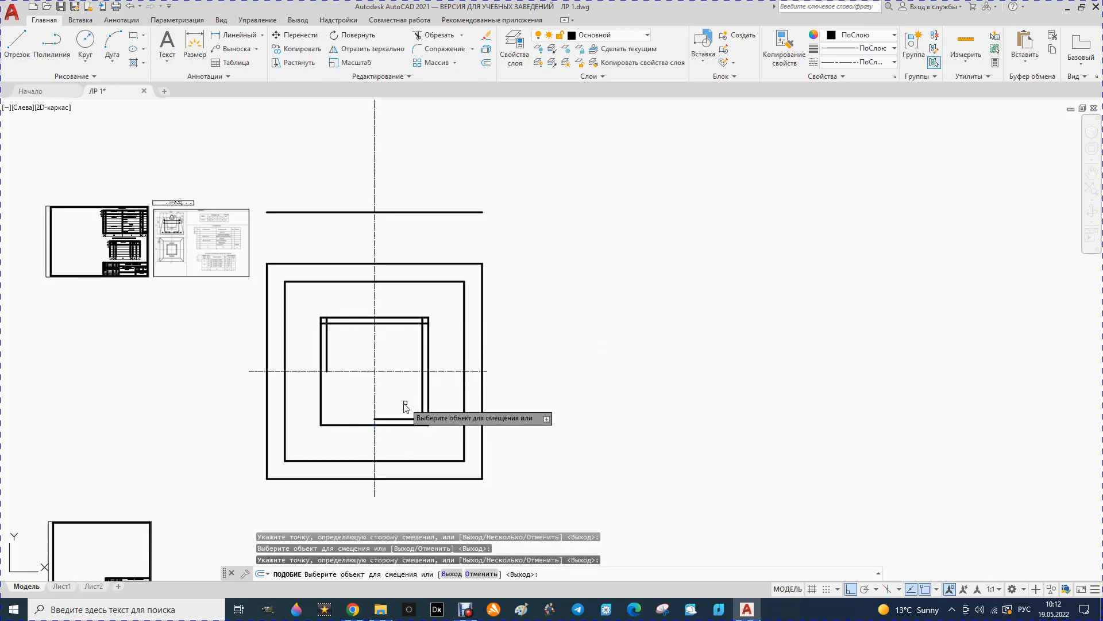
left_click(349, 425)
left_click(356, 413)
left_click(321, 397)
left_click(329, 401)
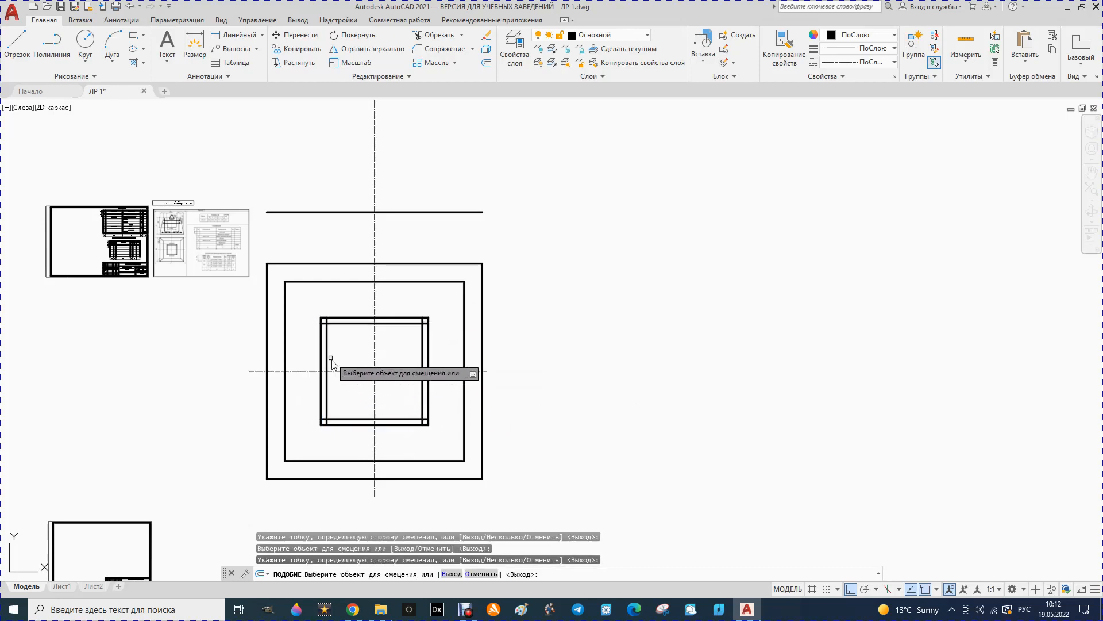
Step: Trim the overhanging ends of the 25 offset lines at all four corners to form a clean nested square
scroll(352, 403, "up", 2)
scroll(352, 403, "up", 2)
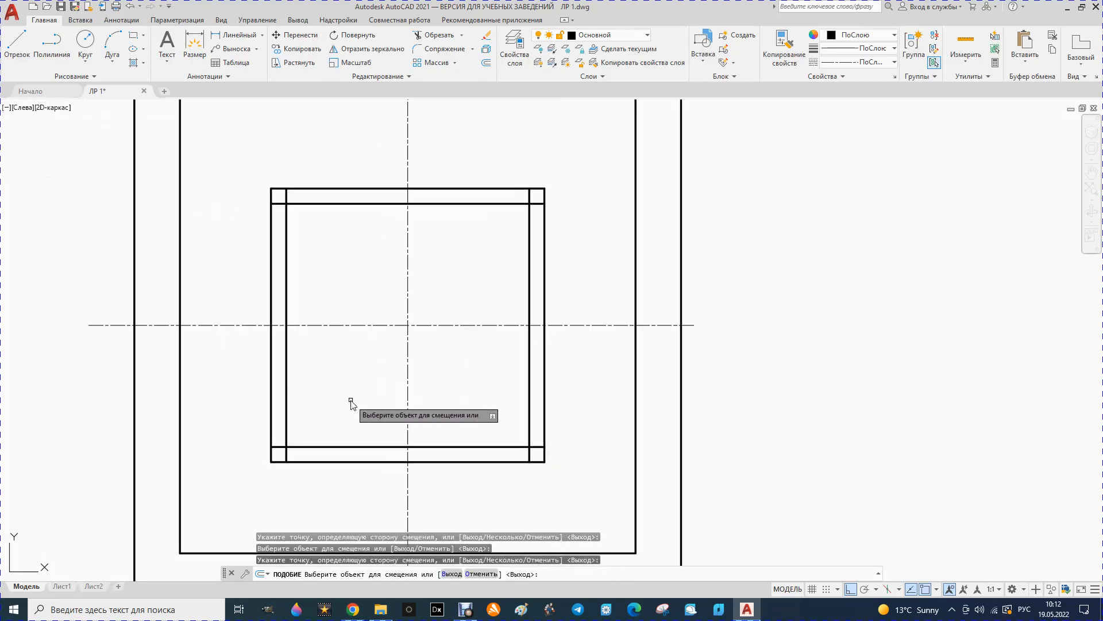
left_click(440, 36)
left_click(286, 198)
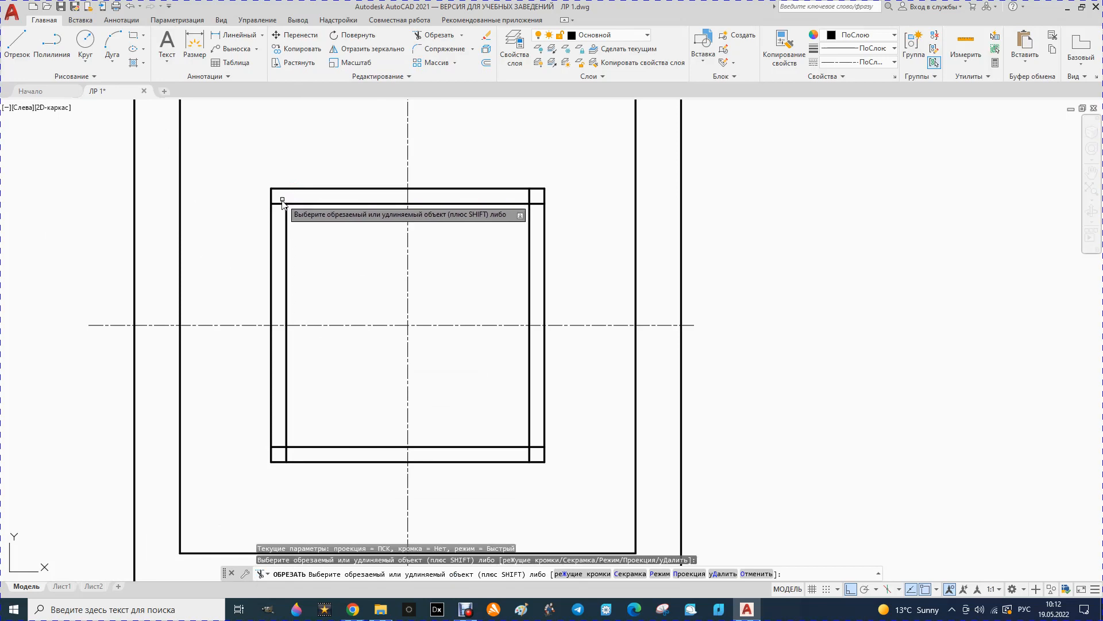
left_click(528, 199)
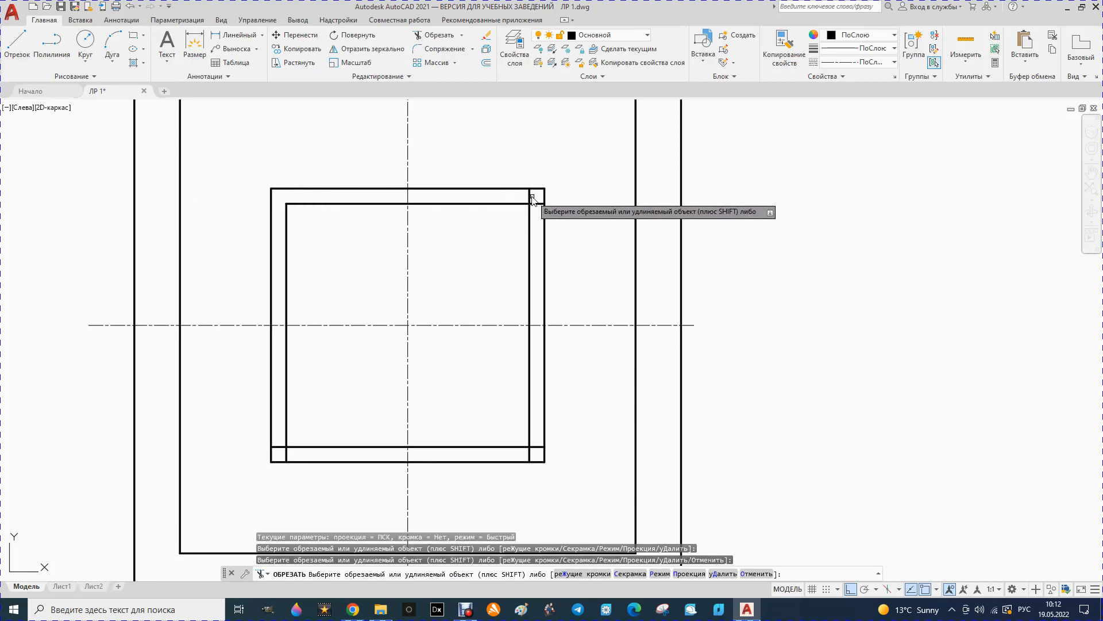
left_click(529, 197)
left_click(530, 198)
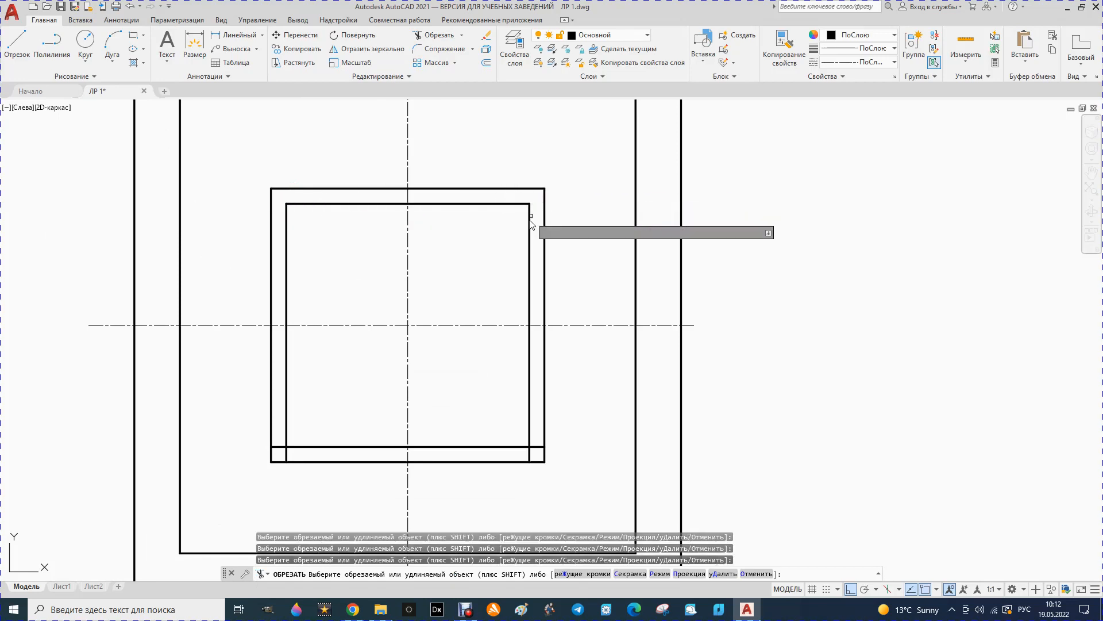
left_click(536, 446)
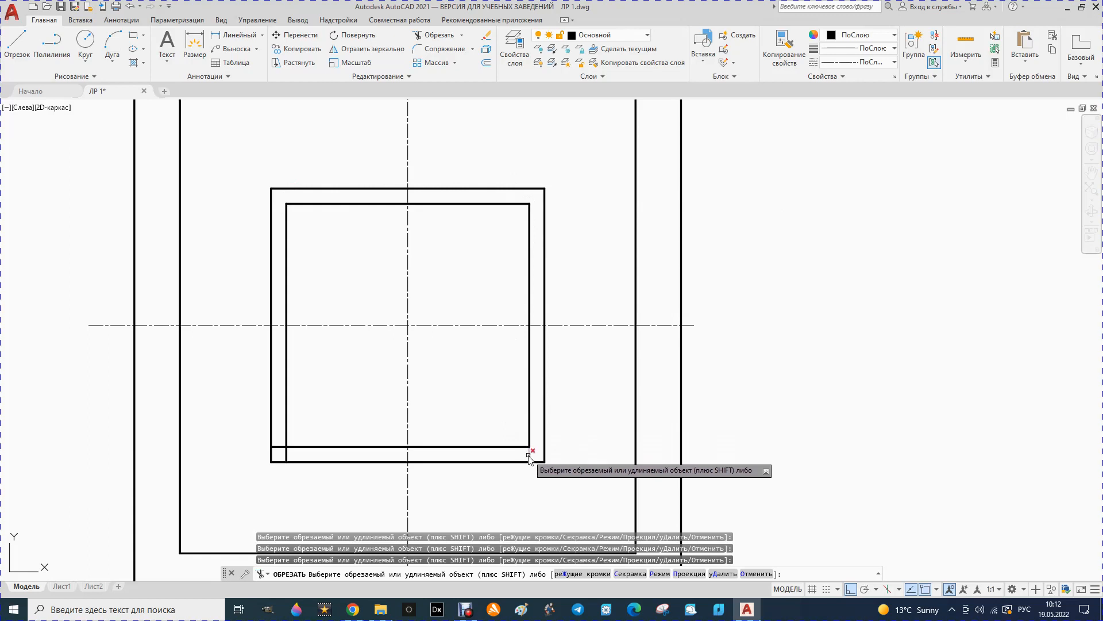
left_click(278, 448)
Step: Draw diagonal lines joining the two upper corners of the outer square to the matching corners of the second square
scroll(356, 437, "down", 2)
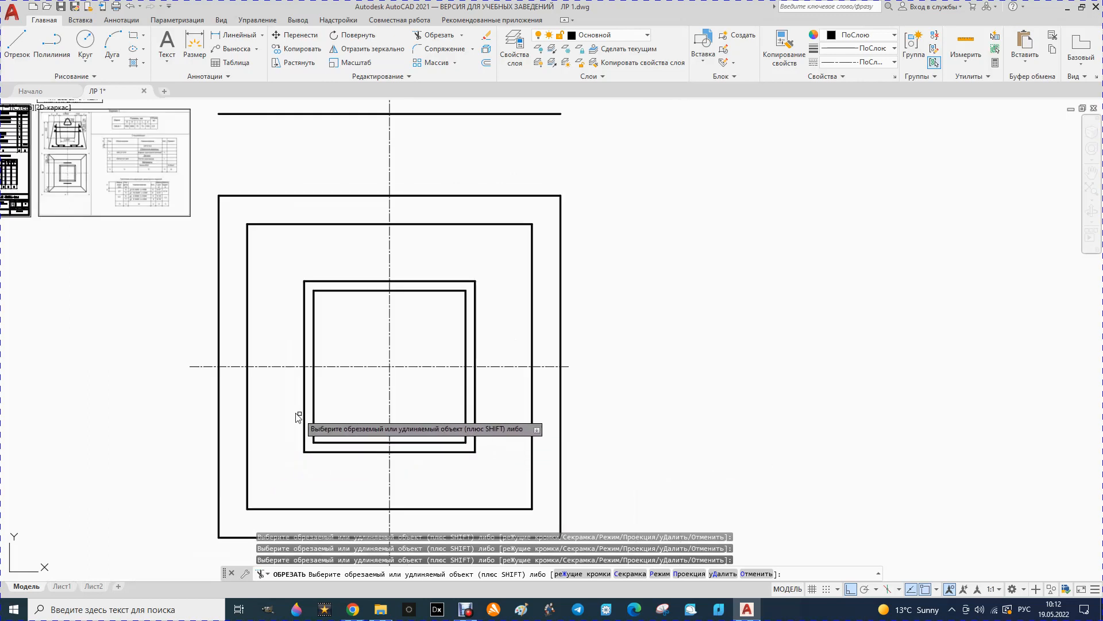
left_click(17, 44)
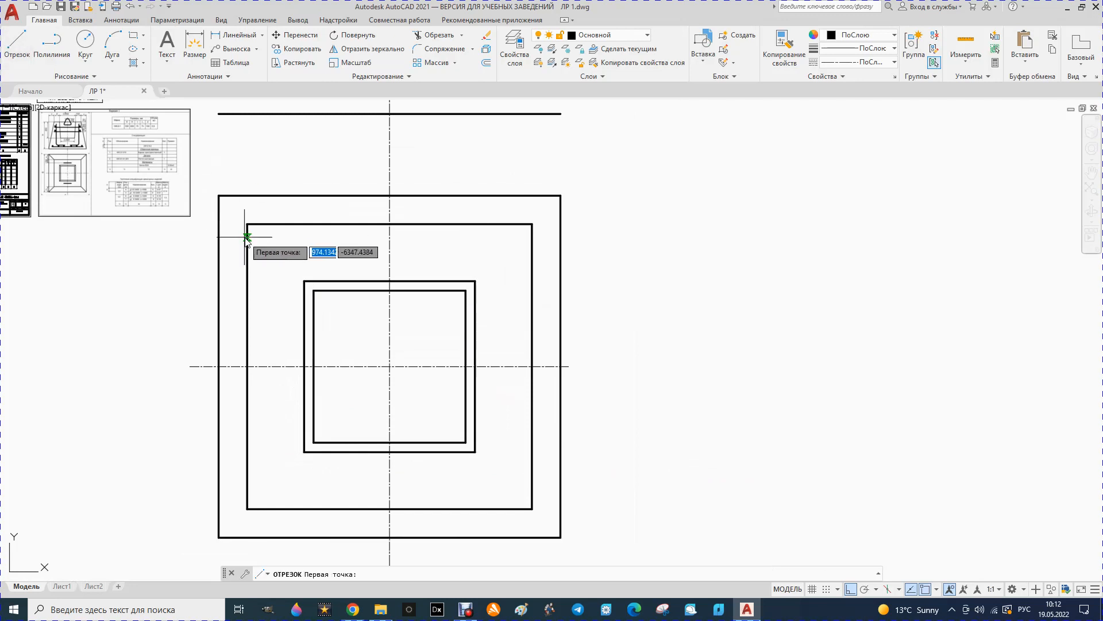
left_click(219, 196)
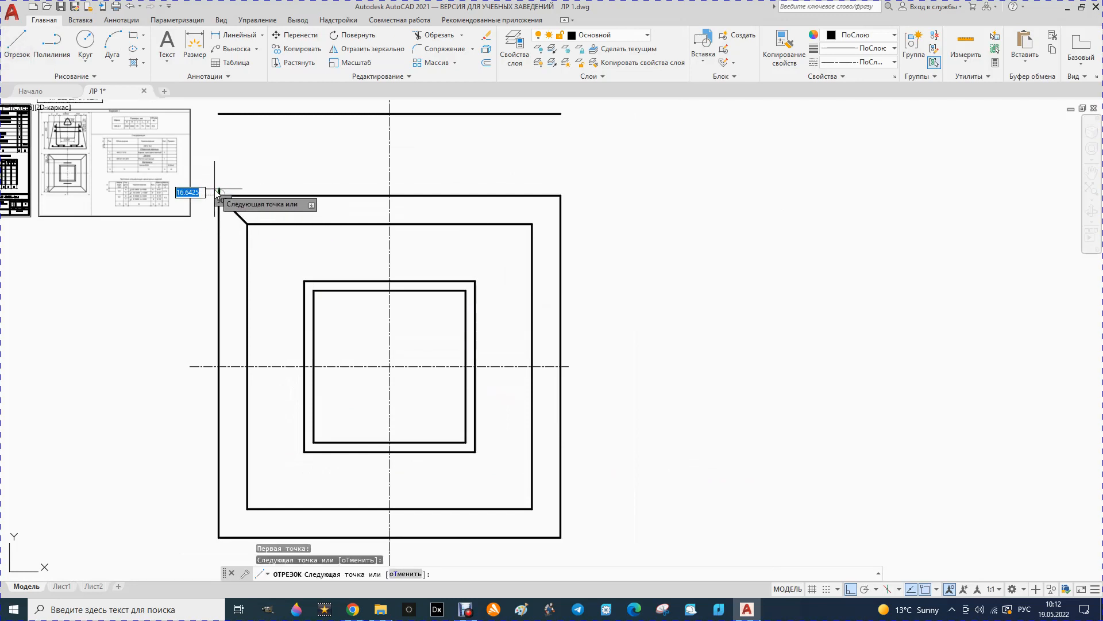
left_click(247, 224)
key("Escape")
left_click(14, 44)
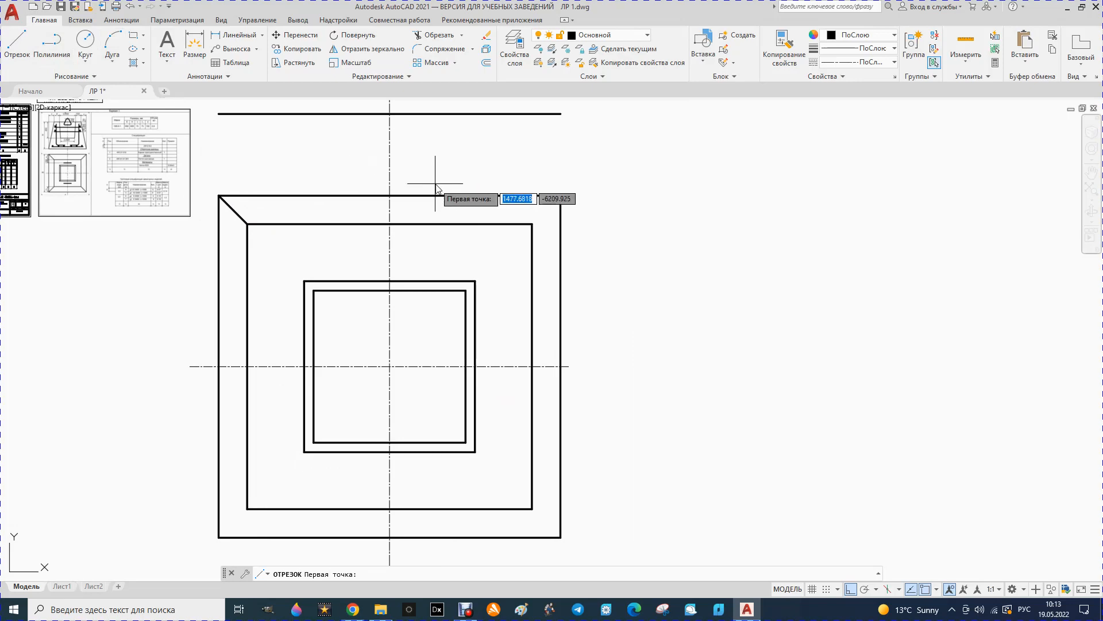
left_click(533, 224)
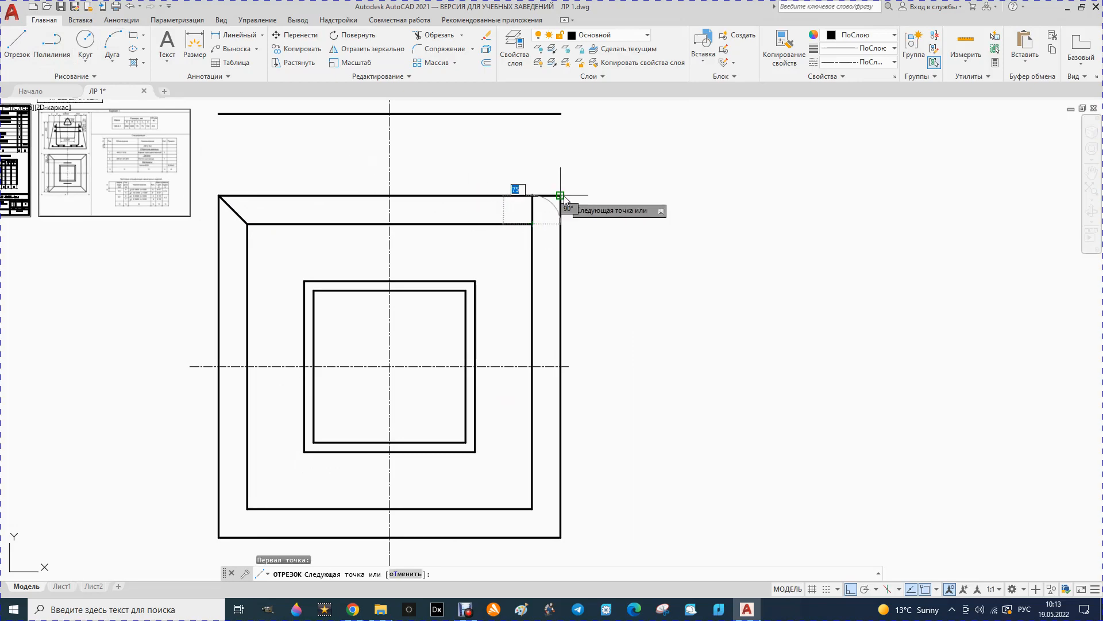
left_click(560, 196)
key("Escape")
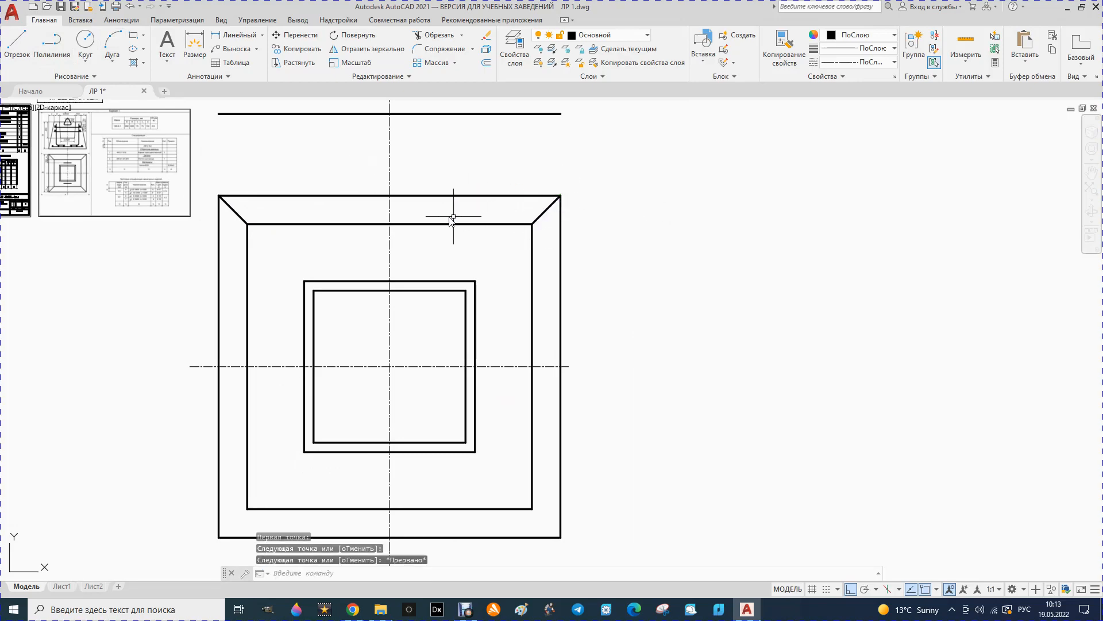
Step: Draw diagonal lines joining the two lower corners of the outer square to the matching corners of the second square
left_click(17, 49)
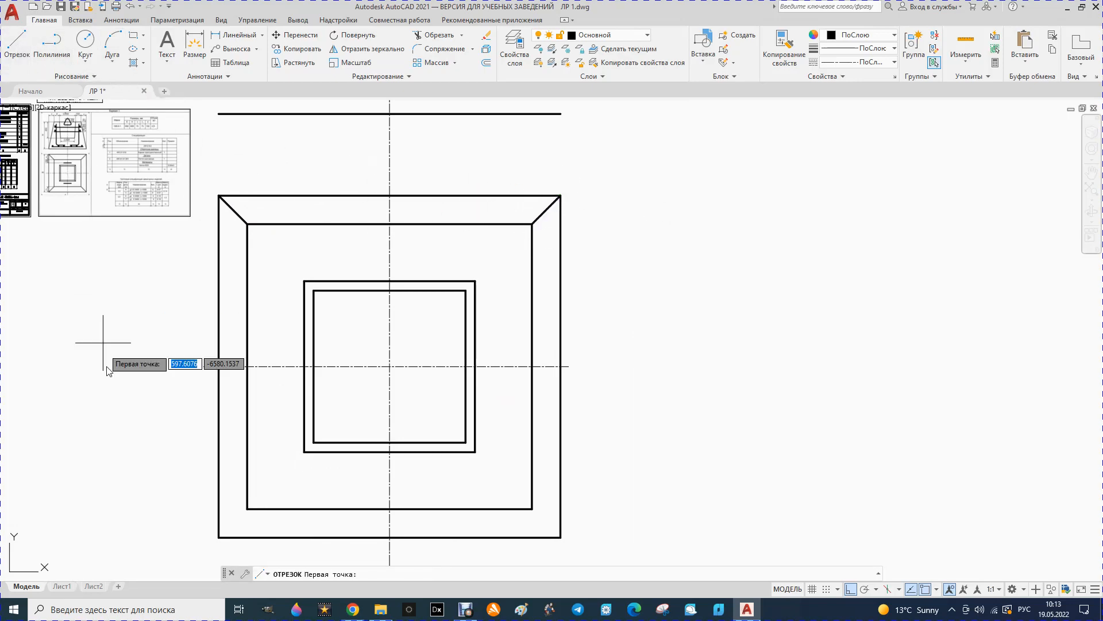
left_click(218, 538)
left_click(247, 509)
key("Escape")
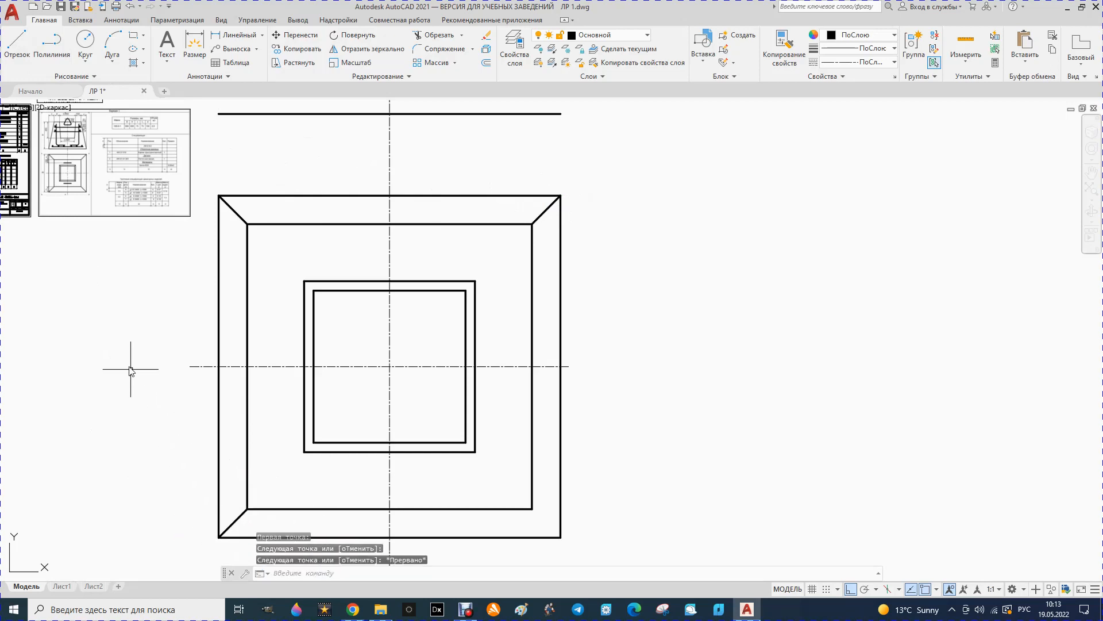
left_click(18, 43)
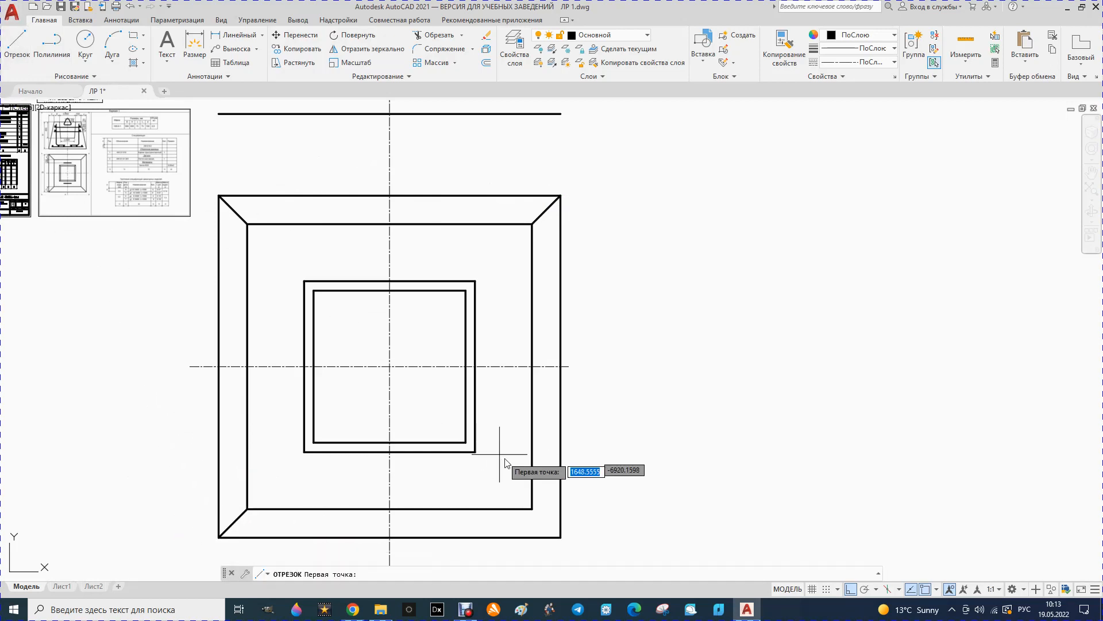
left_click(560, 537)
left_click(532, 509)
key("Escape")
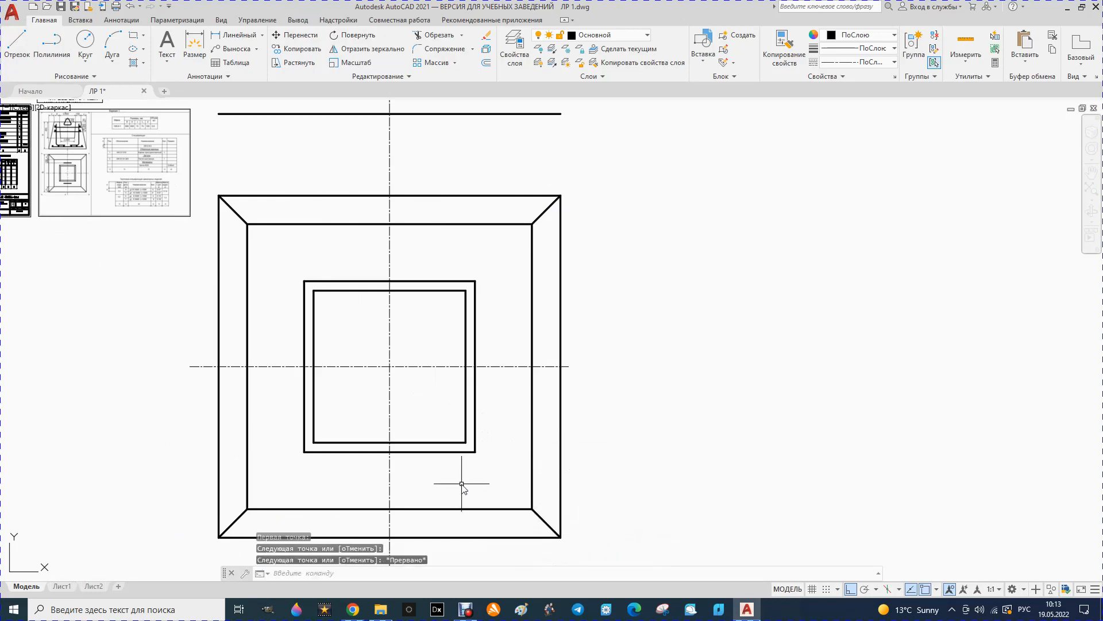
Step: Connect the lower corners of the two innermost squares with short diagonal lines
scroll(462, 481, "up", 4)
left_click(17, 43)
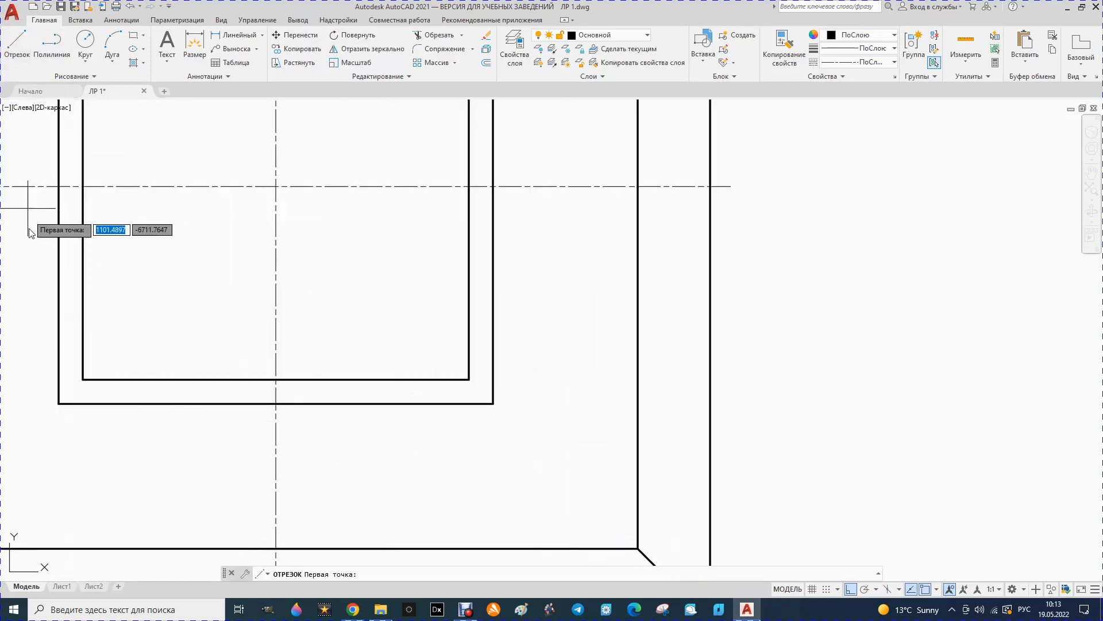
left_click(60, 403)
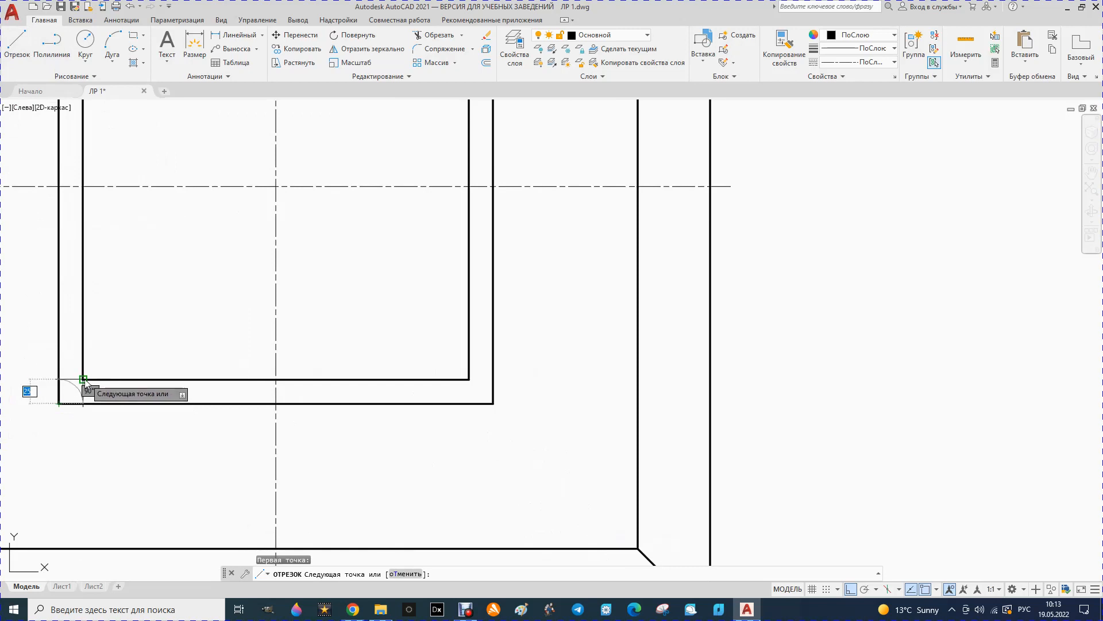
left_click(83, 379)
key("Escape")
left_click(17, 38)
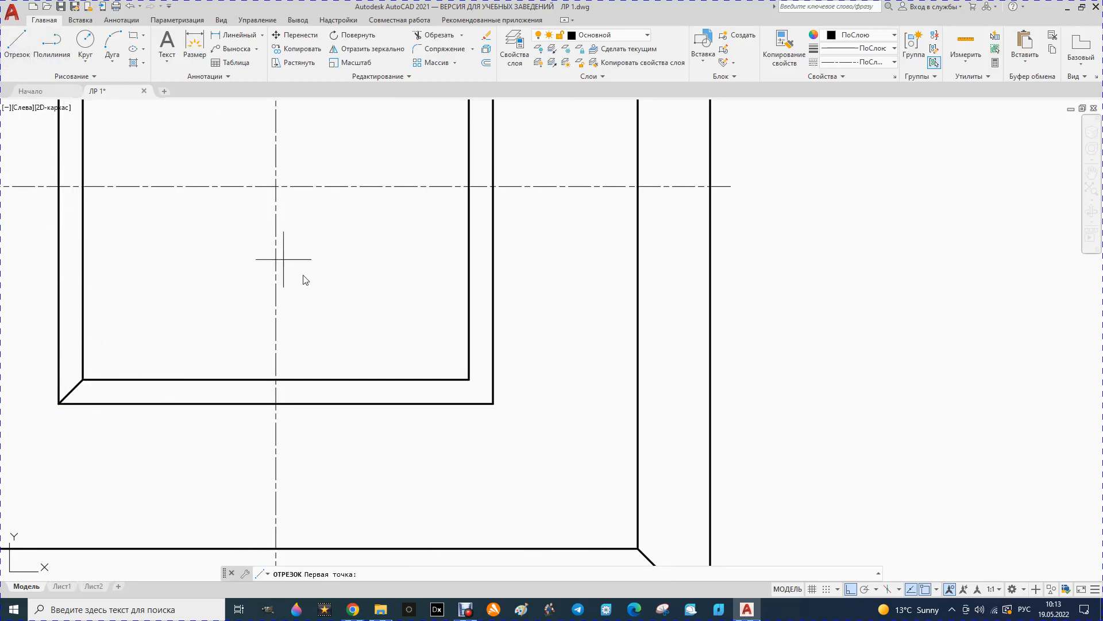
left_click(469, 379)
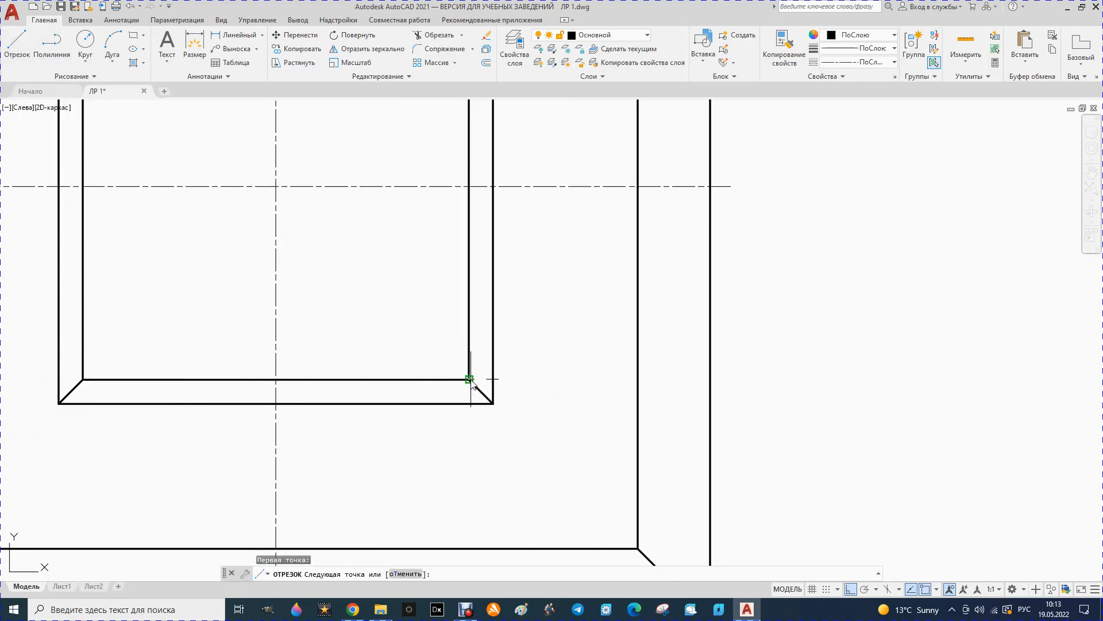
Step: Connect the upper corners of the two innermost squares with short diagonal lines
scroll(470, 379, "down", 5)
left_click(15, 36)
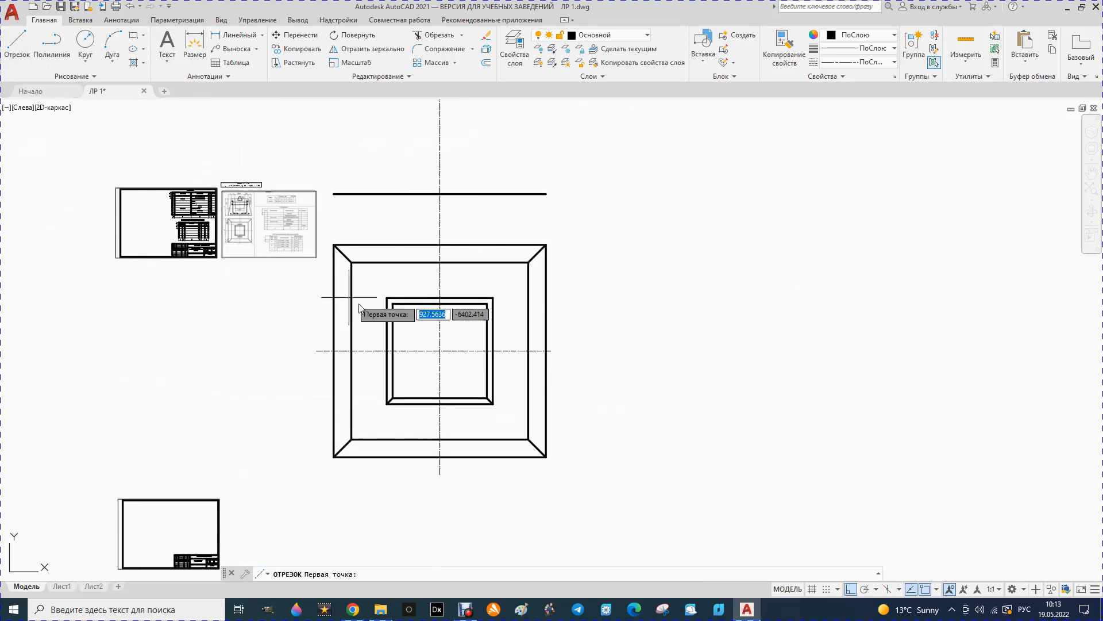
scroll(382, 308, "up", 4)
left_click(423, 322)
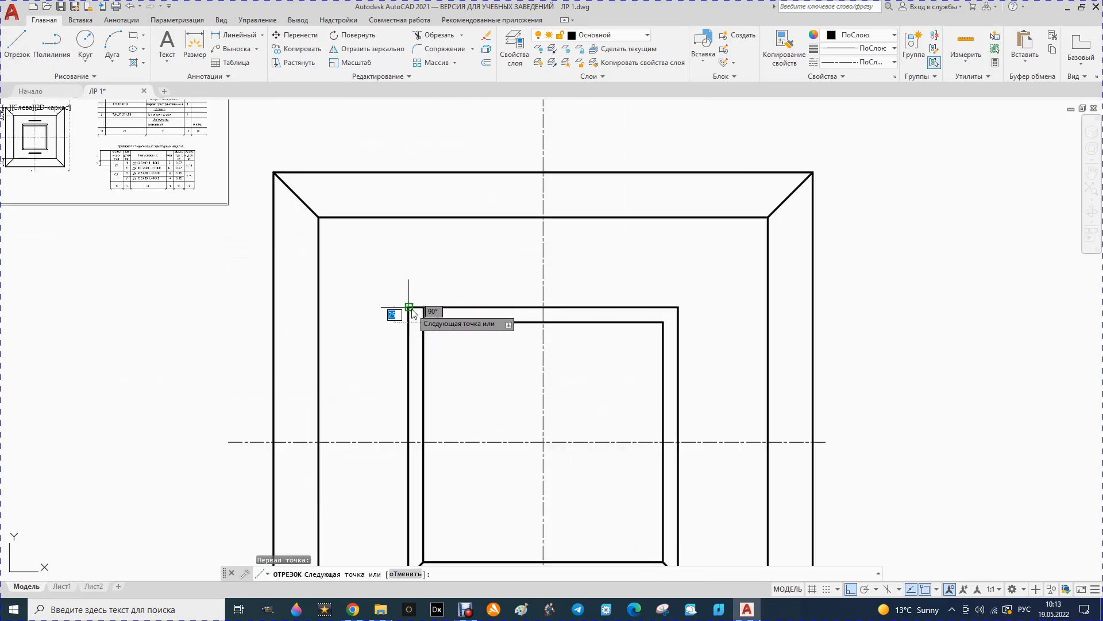
left_click(408, 308)
key("Escape")
left_click(18, 38)
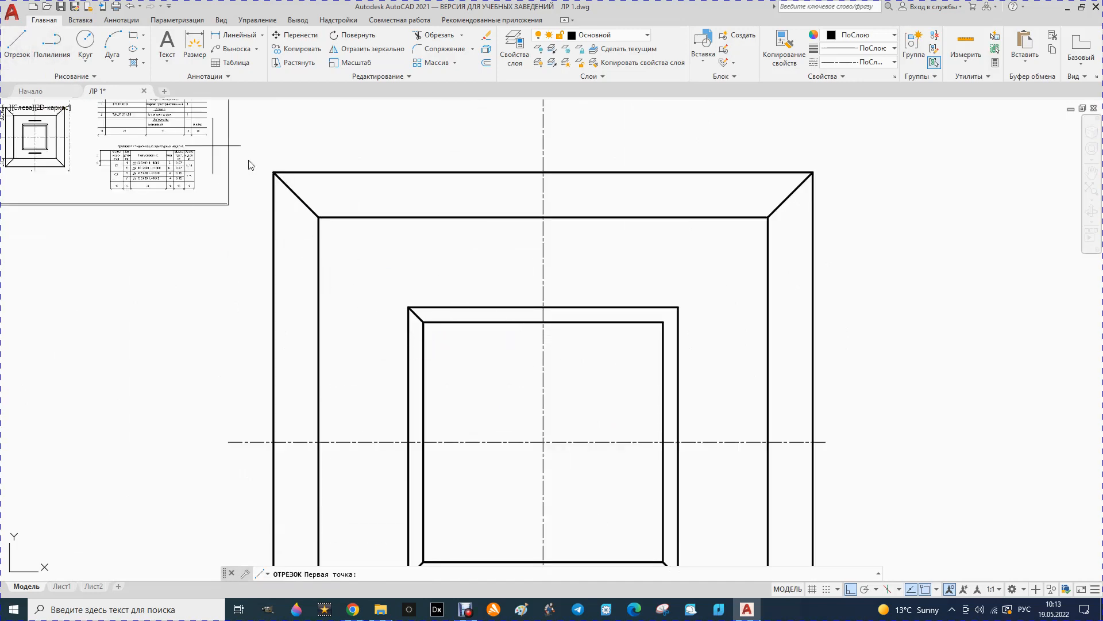
left_click(664, 322)
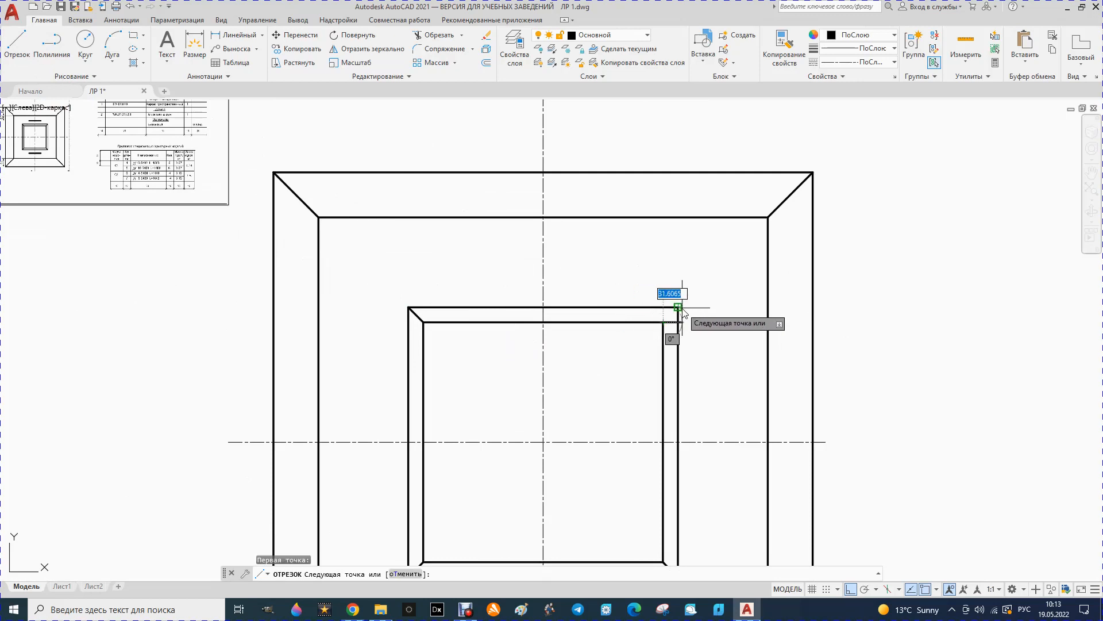
left_click(679, 307)
key("Escape")
Step: Offset the section's base line above the plan upward by 650
scroll(443, 345, "down", 5)
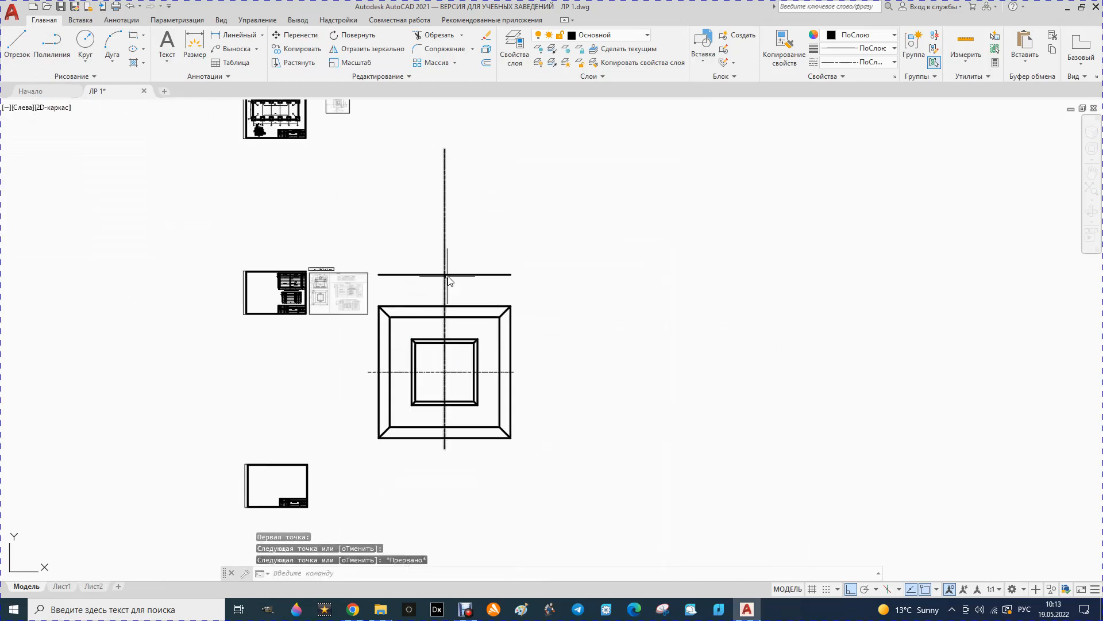
scroll(441, 254, "up", 2)
left_click(364, 286)
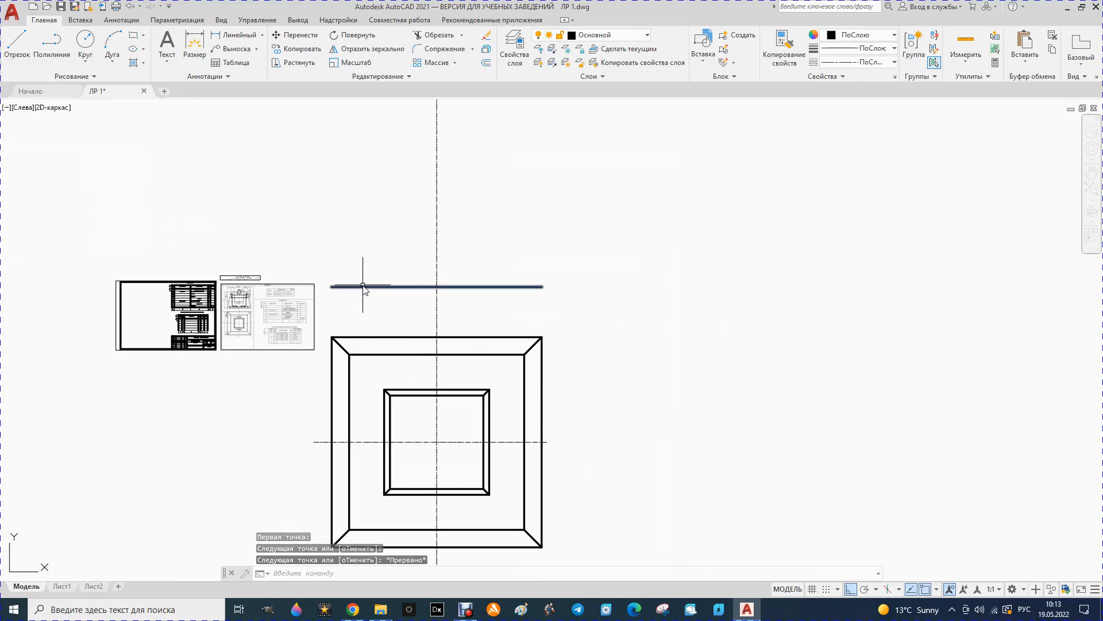
left_click(485, 65)
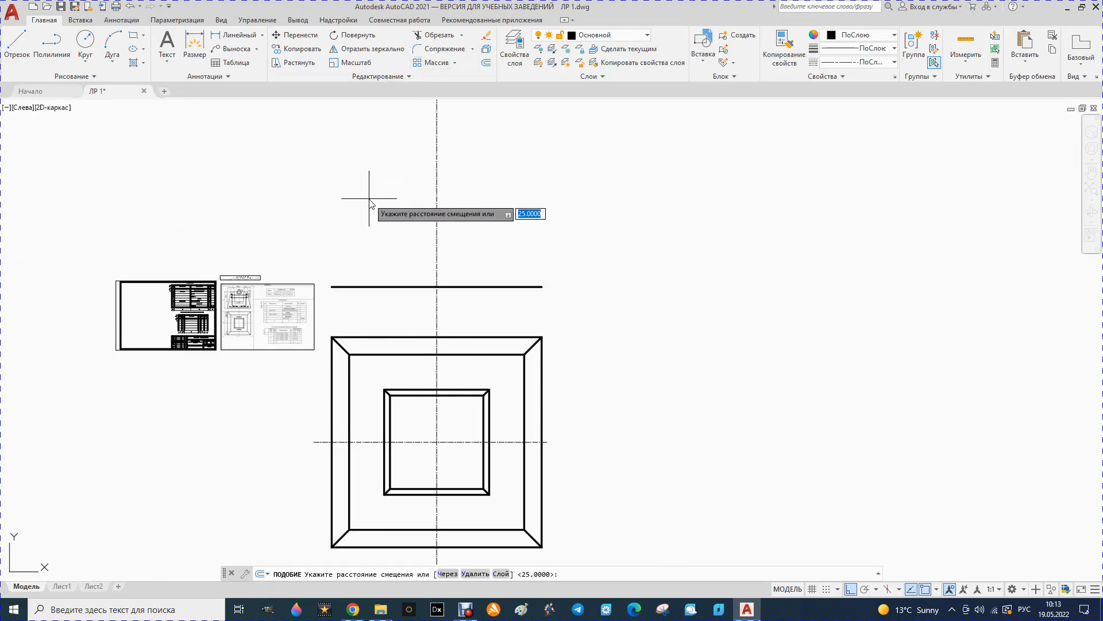
key("Return")
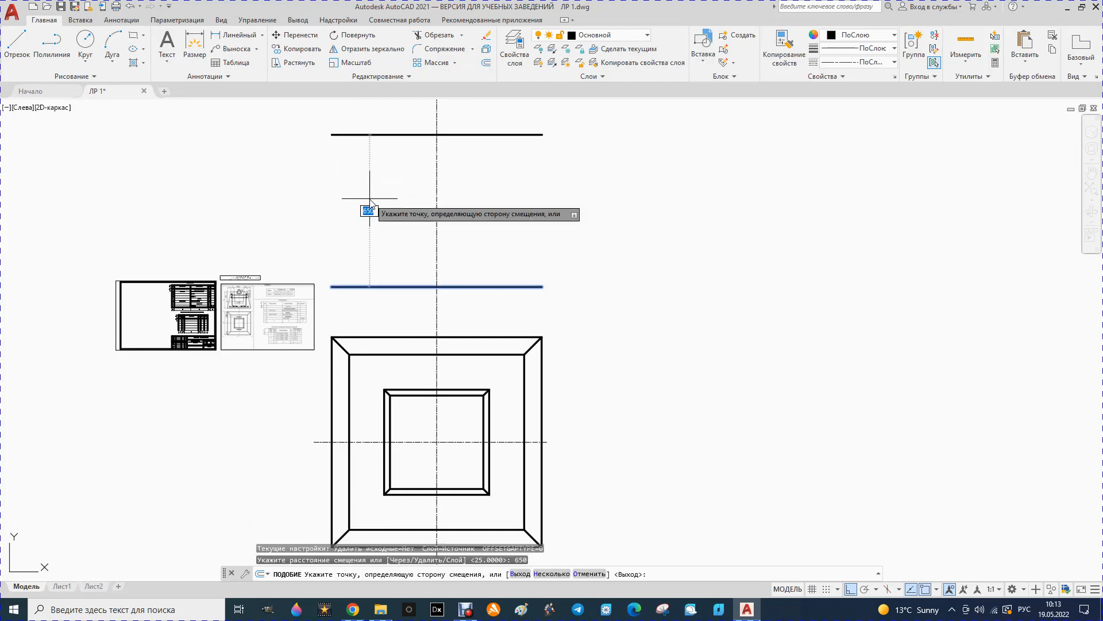
left_click(354, 208)
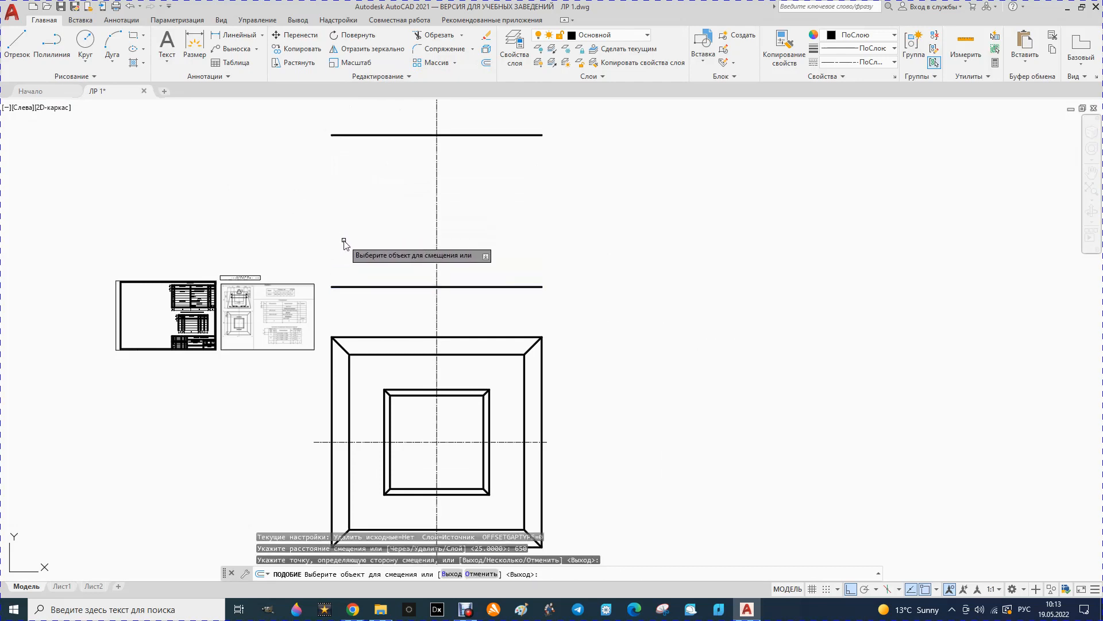
key("Escape")
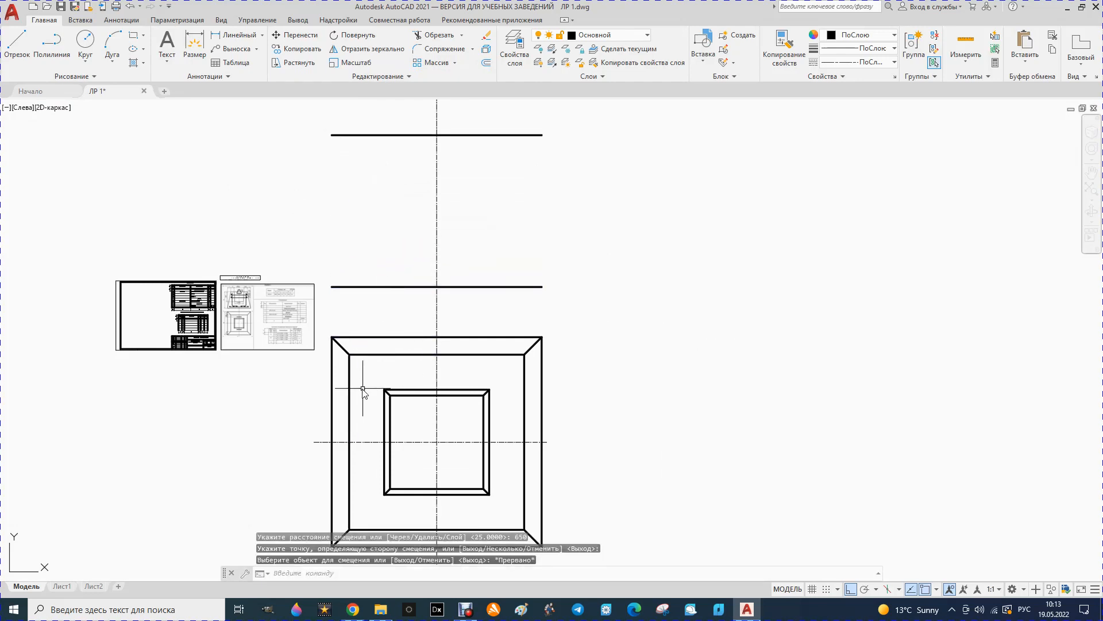
Step: Check the recess depth in the assignment's section drawing and offset the section's upper line downward by 450
scroll(243, 318, "up", 4)
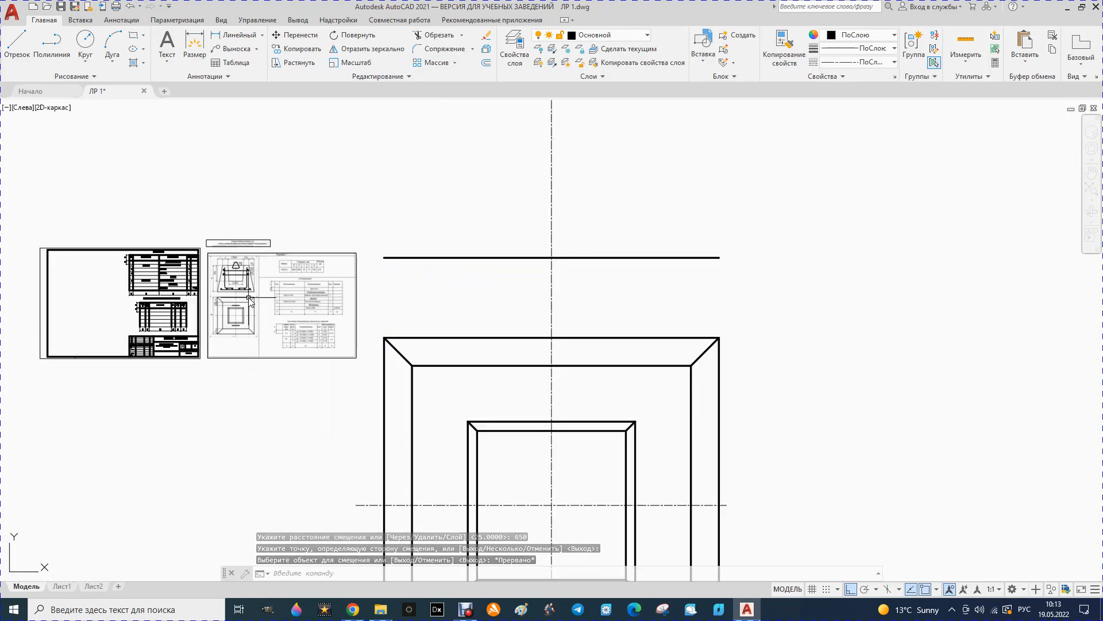
scroll(222, 276, "up", 2)
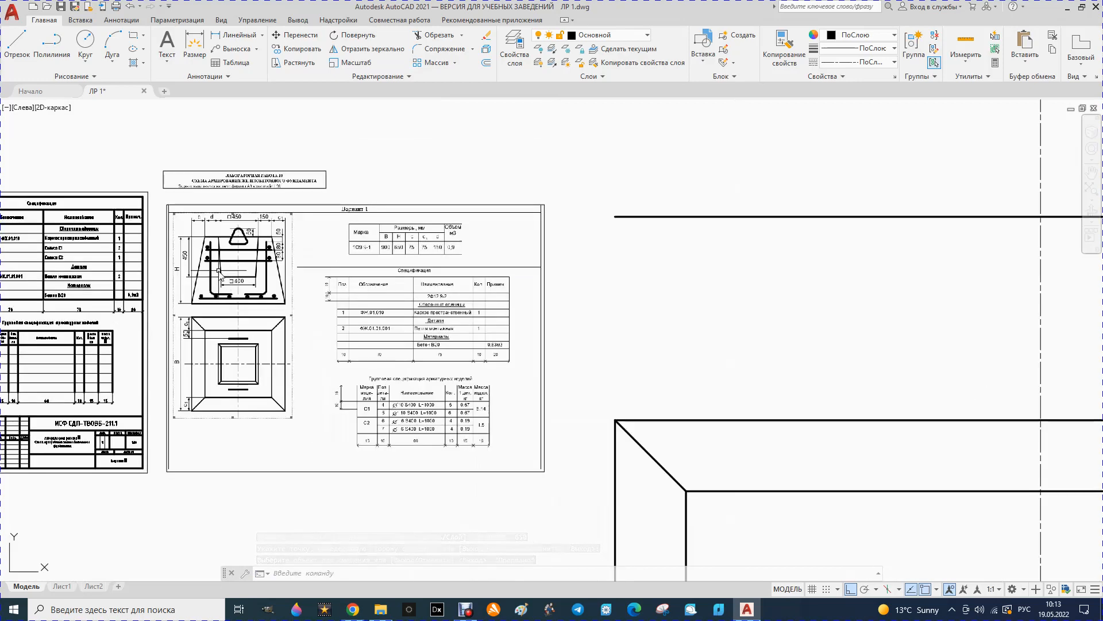
scroll(227, 285, "up", 2)
scroll(155, 266, "down", 10)
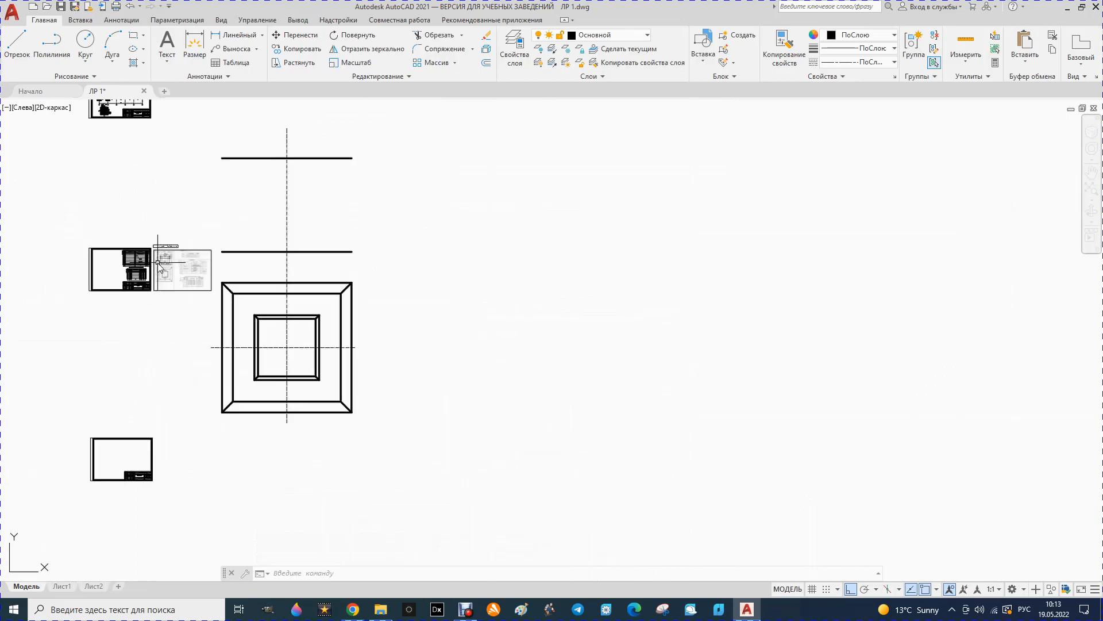
scroll(165, 191, "up", 4)
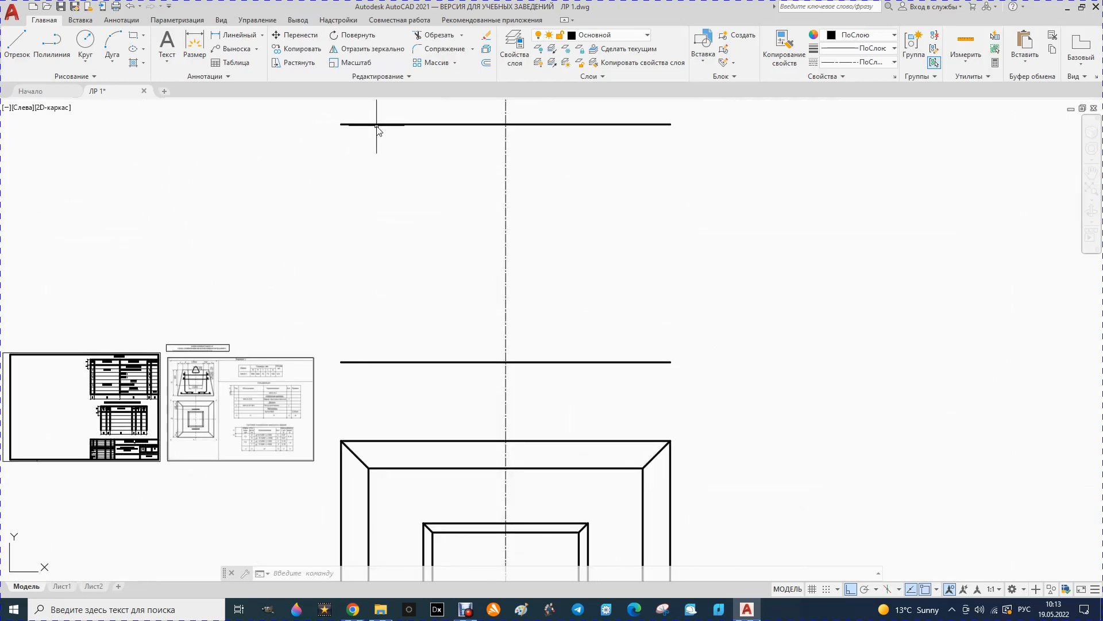
left_click(486, 62)
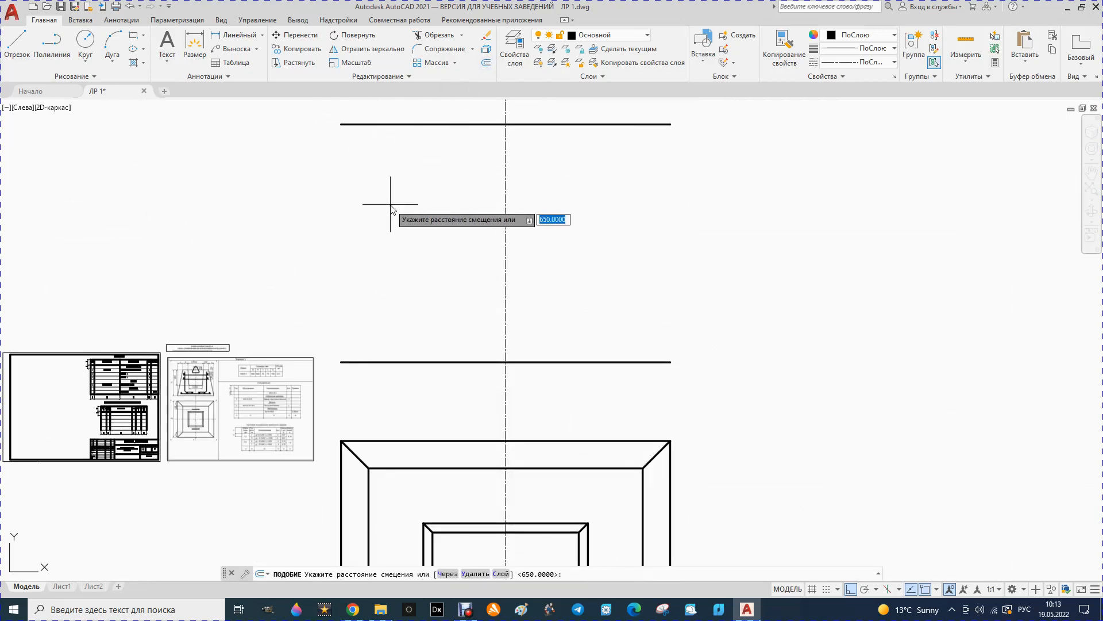
key("Return")
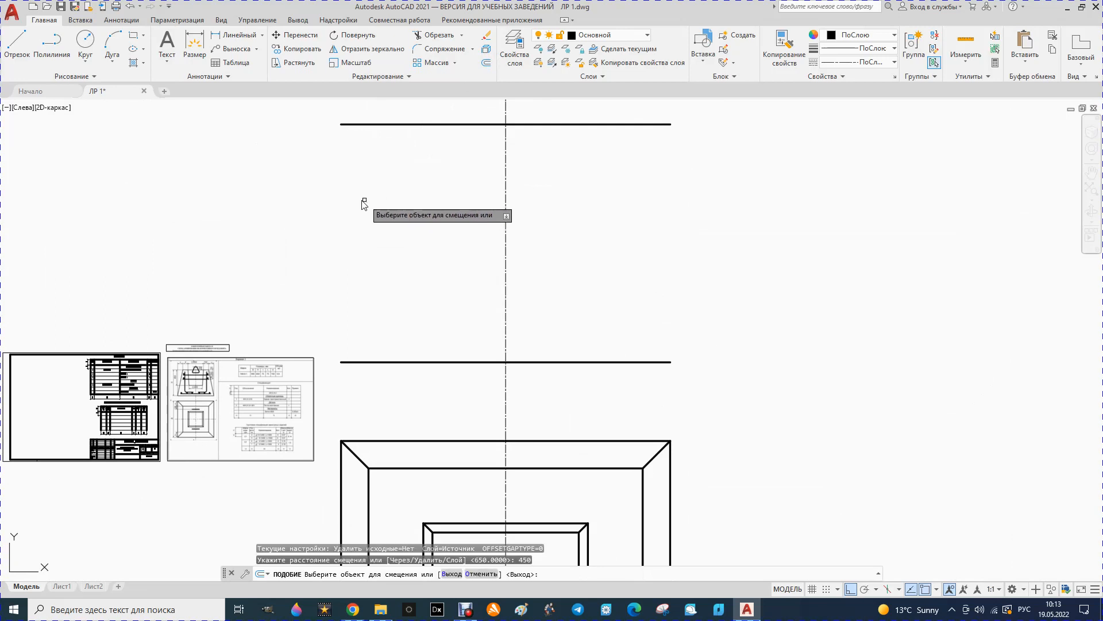
left_click(402, 124)
left_click(394, 192)
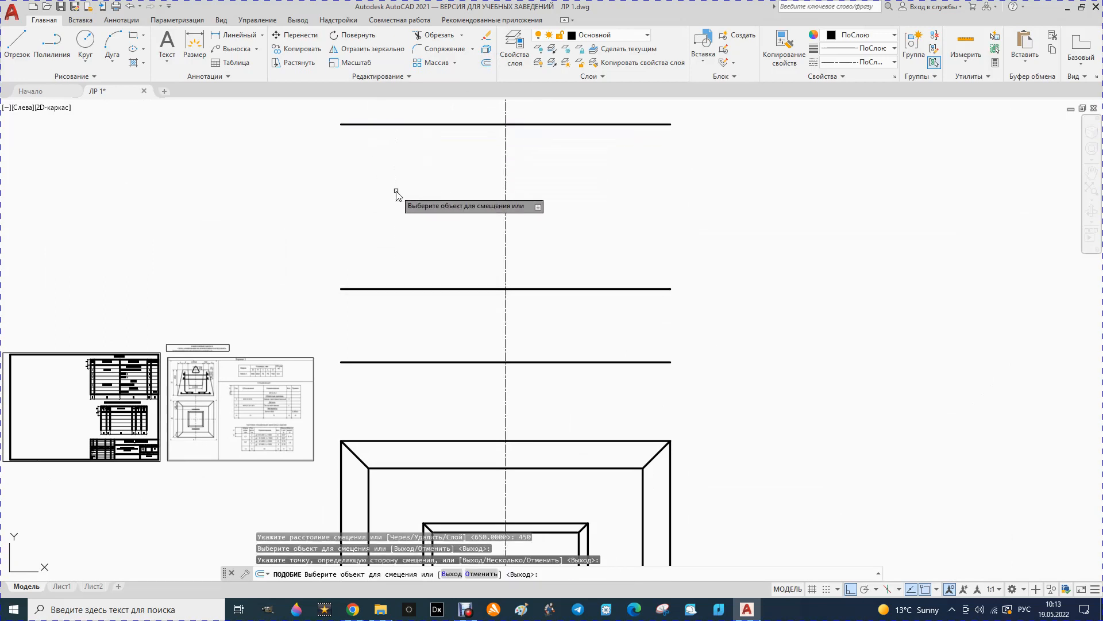
Step: On the Построение layer, draw vertical construction lines through the upper-left corners of all four nested plan squares
scroll(433, 266, "down", 4)
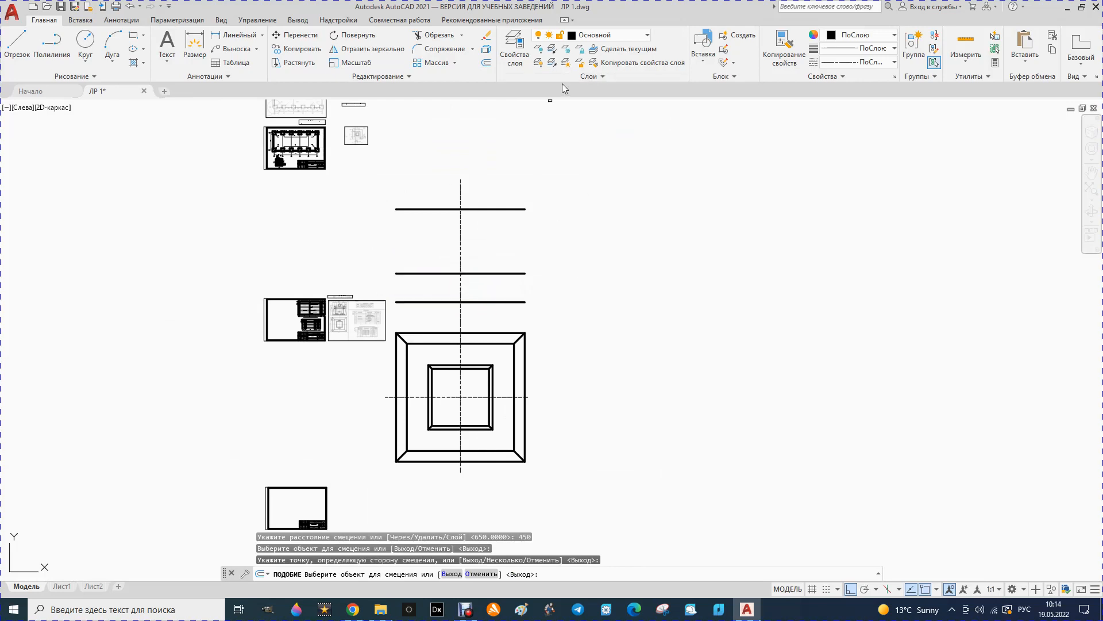
left_click(647, 35)
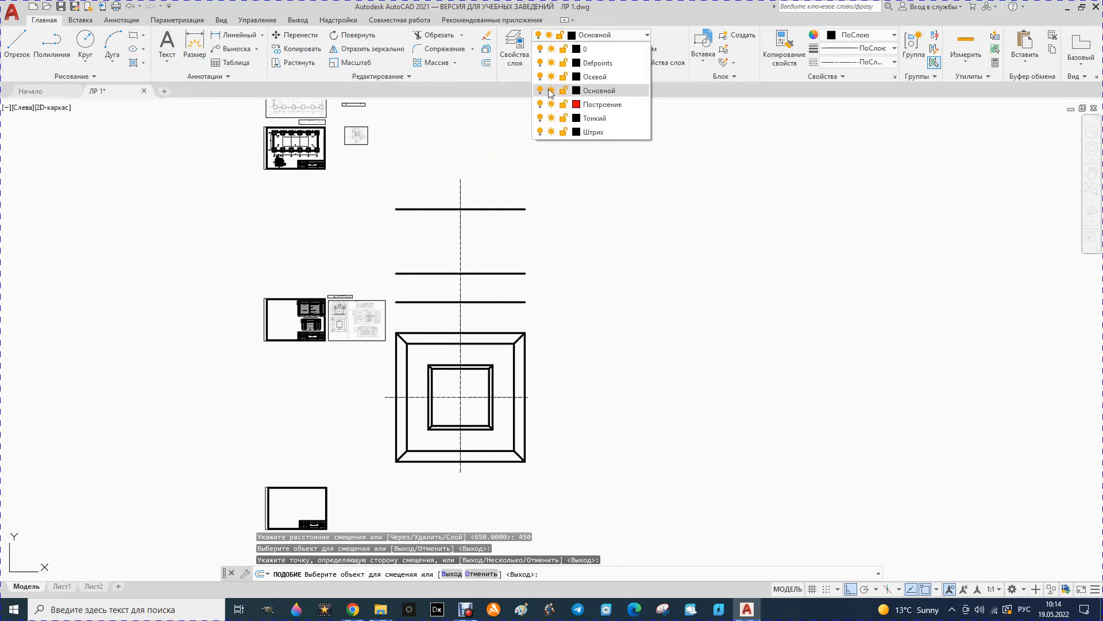
left_click(605, 105)
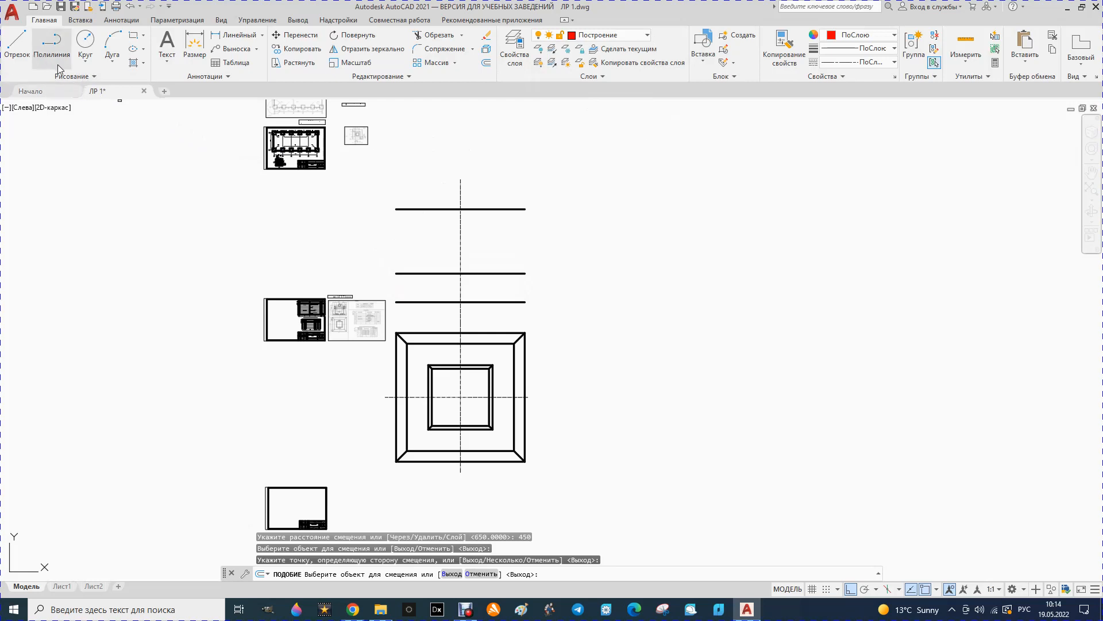
left_click(96, 78)
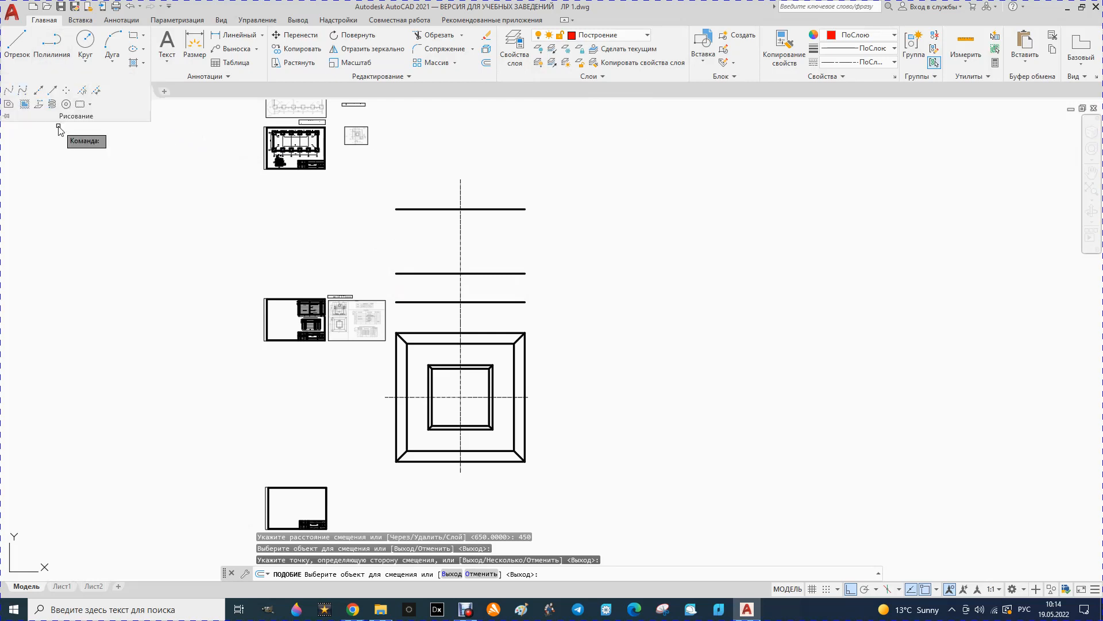
left_click(38, 92)
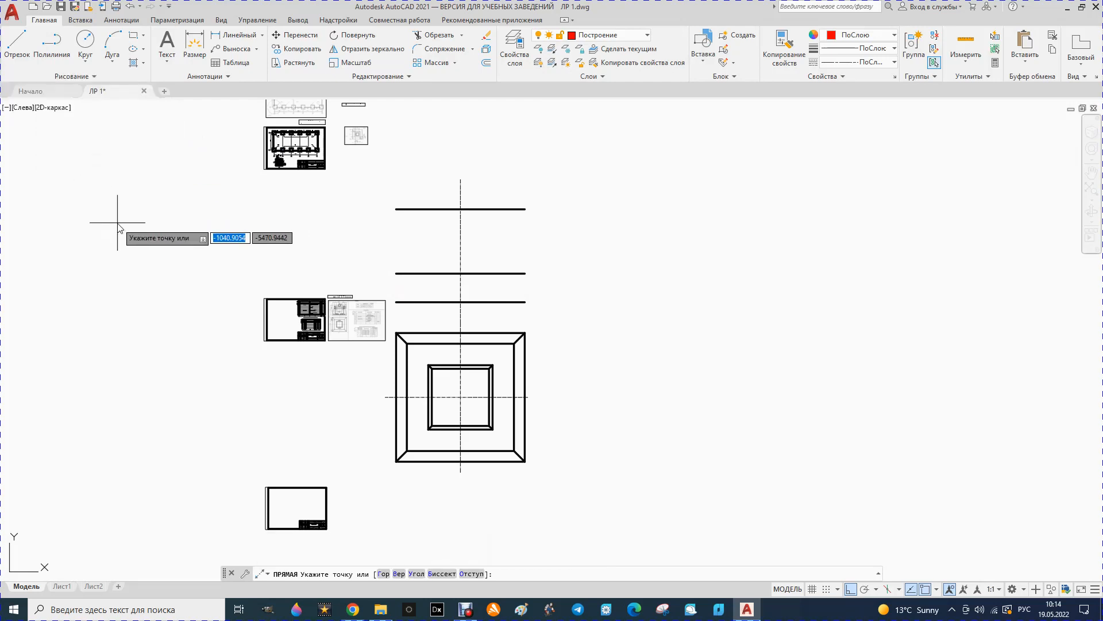
key("Down")
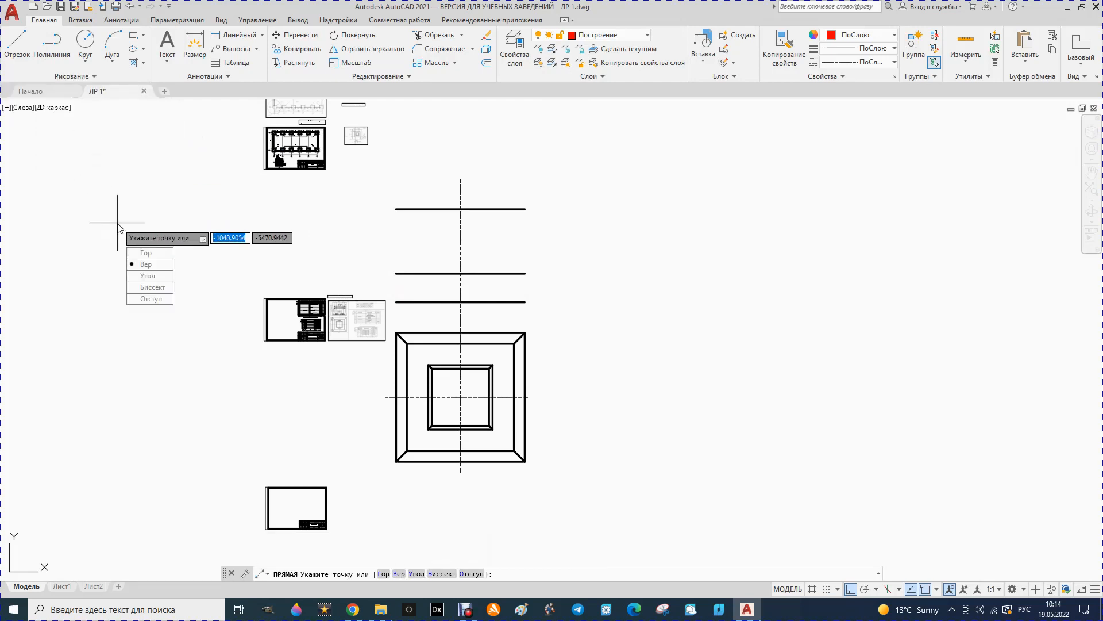
key("Return")
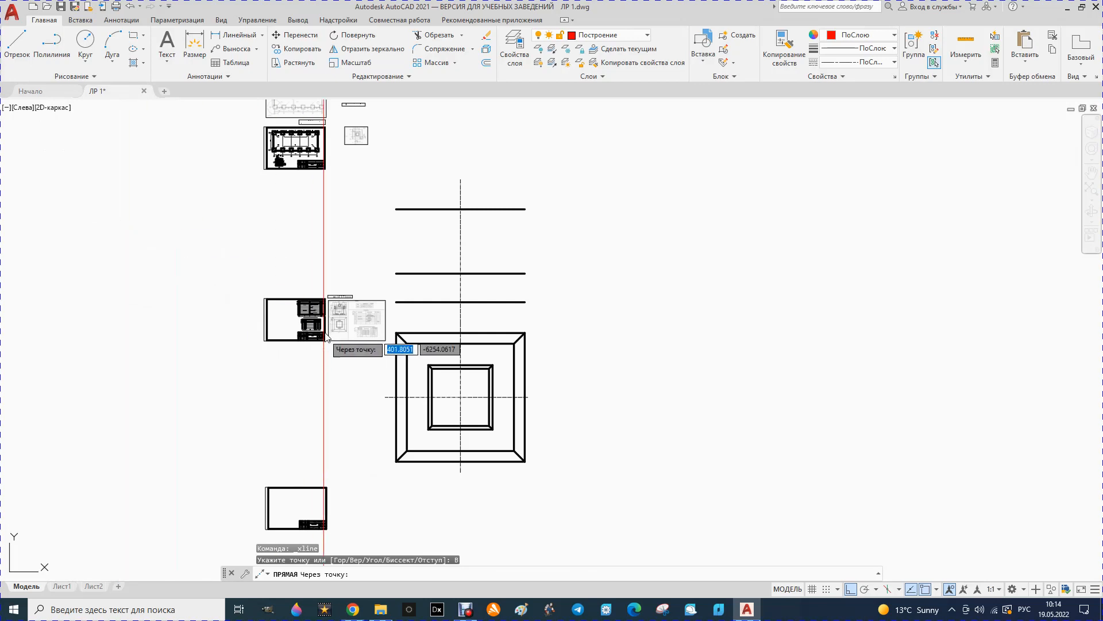
left_click(397, 336)
left_click(408, 345)
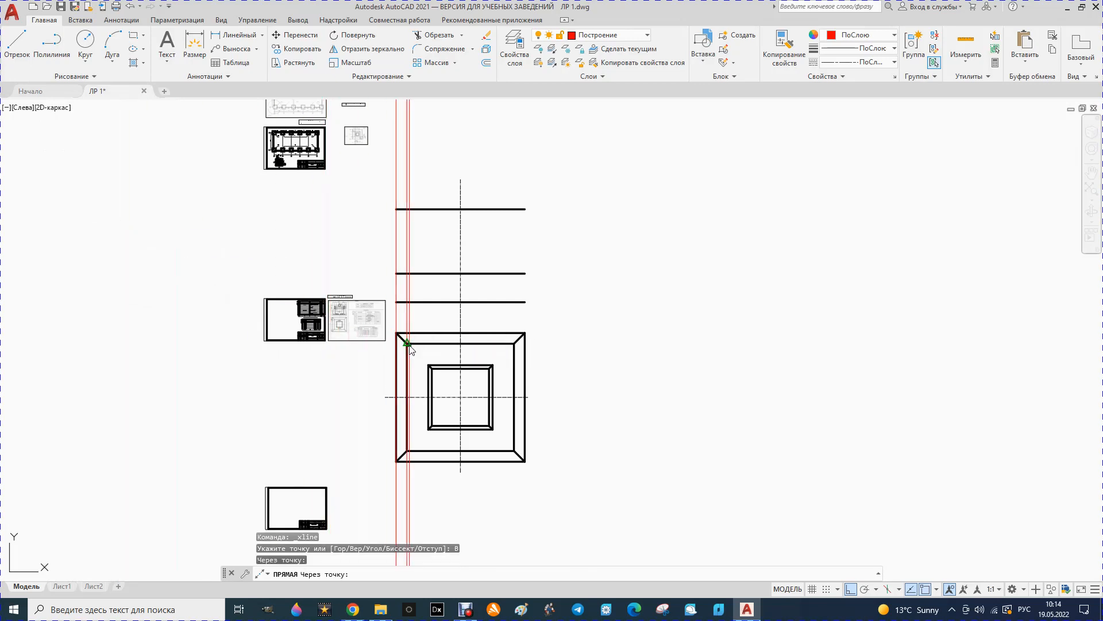
left_click(428, 365)
left_click(432, 368)
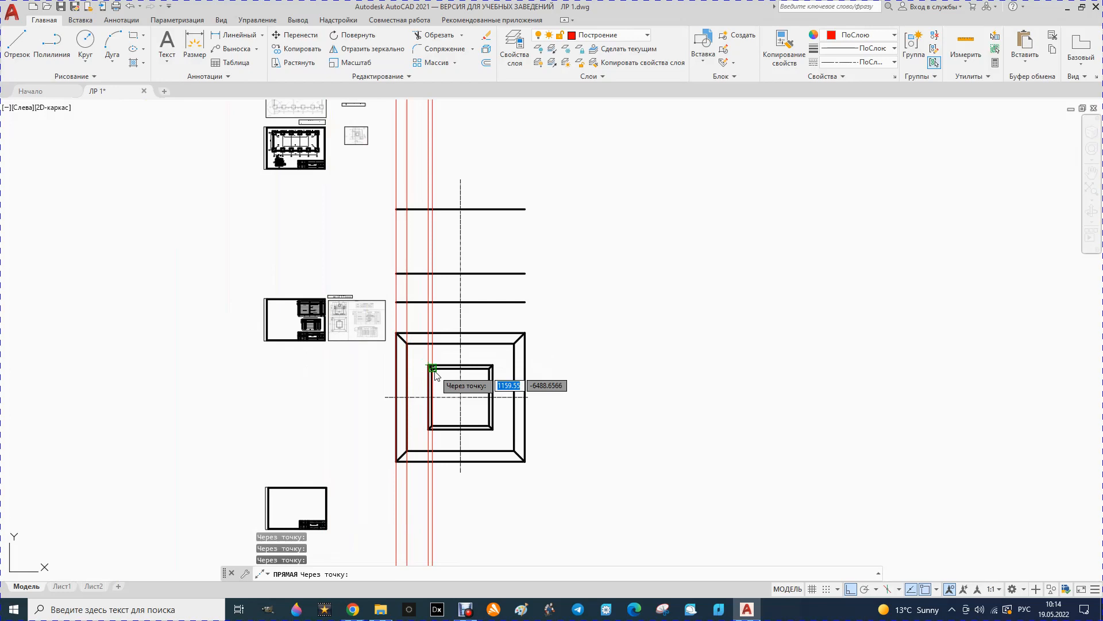
Step: Add vertical construction lines through the upper-right corners of all four nested plan squares
left_click(489, 369)
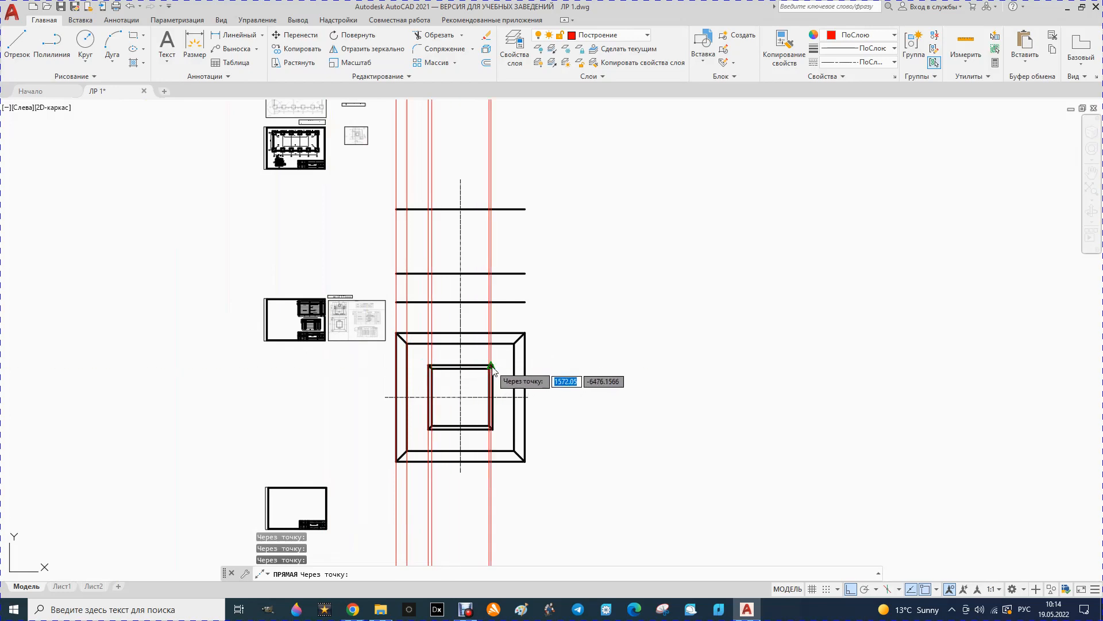
scroll(508, 368, "up", 7)
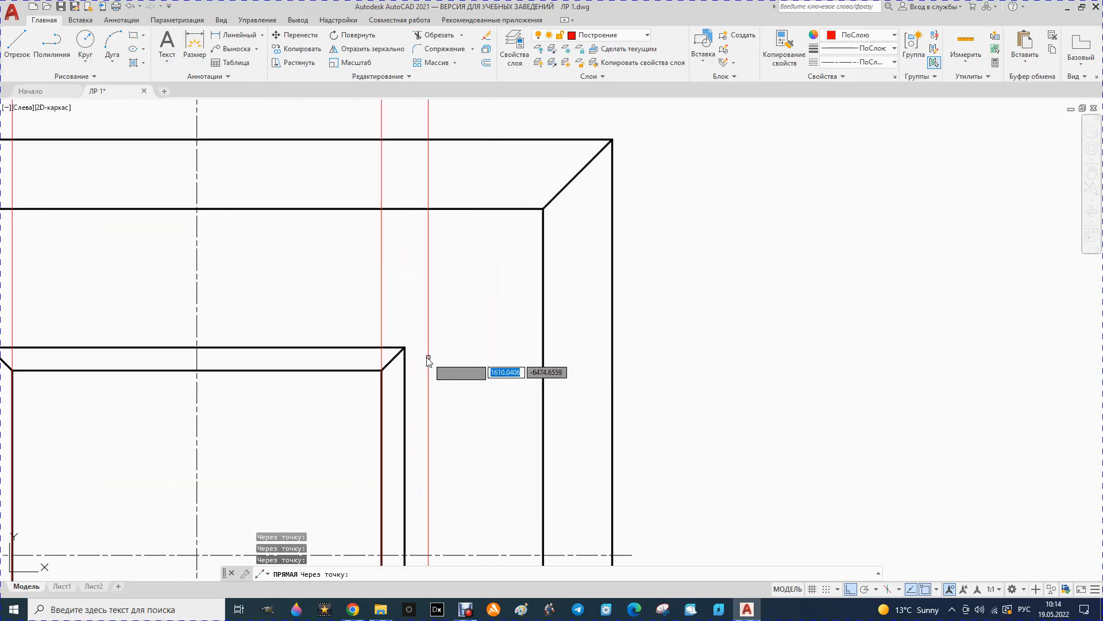
left_click(544, 209)
left_click(612, 139)
scroll(583, 202, "down", 10)
key("Escape")
key("Escape")
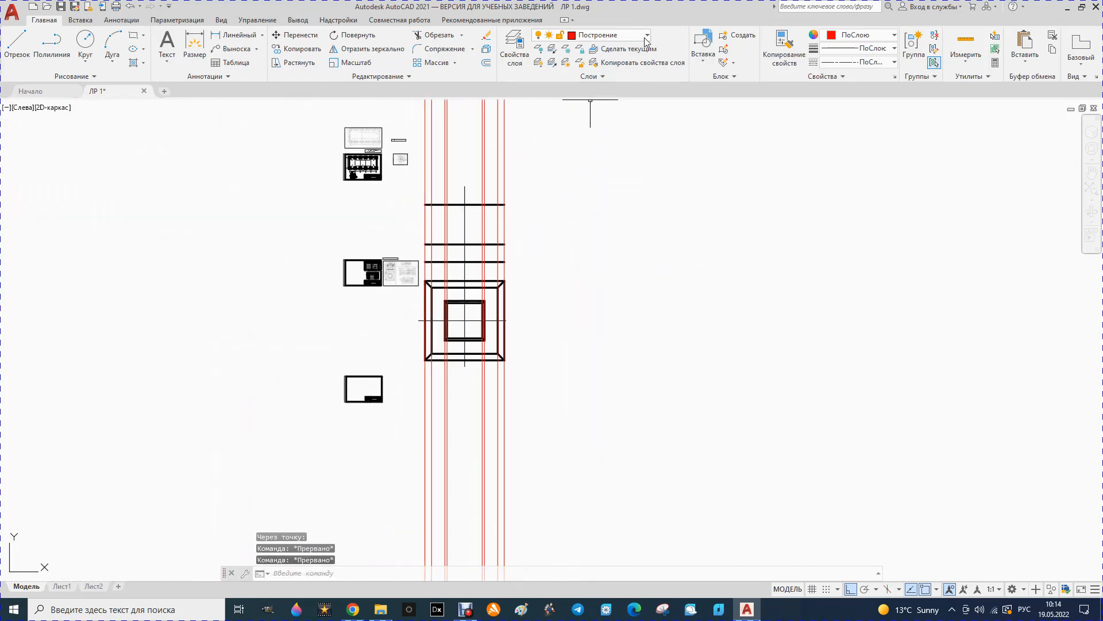
Step: On the Основной layer with Ortho off, draw the section's left sloping side from the base line's end to the second square's construction line at the top
left_click(647, 36)
left_click(598, 96)
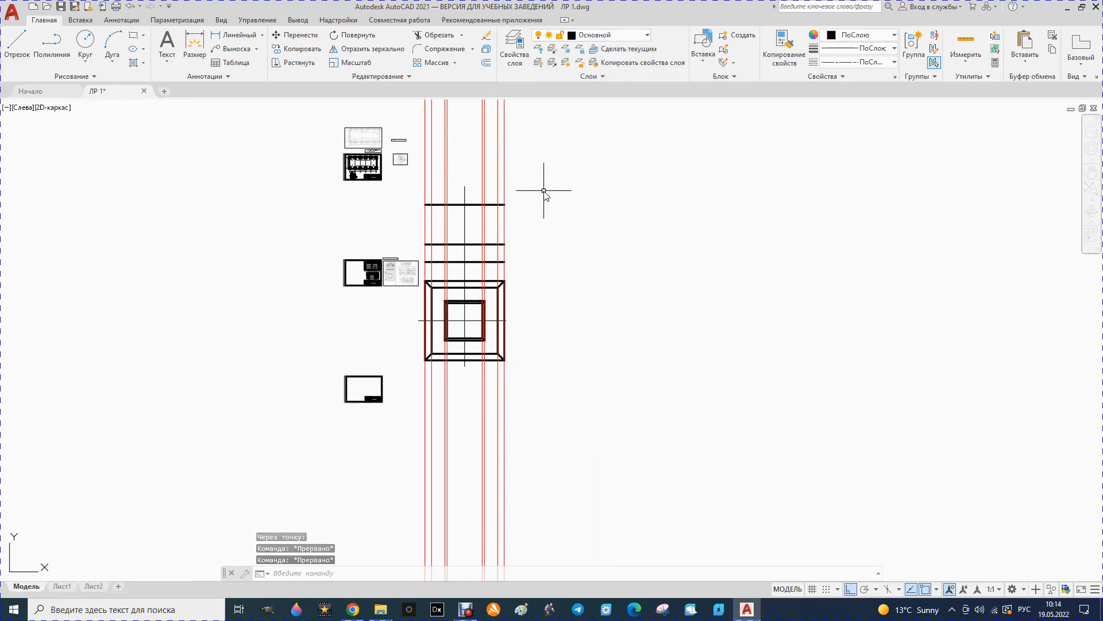
scroll(543, 191, "up", 2)
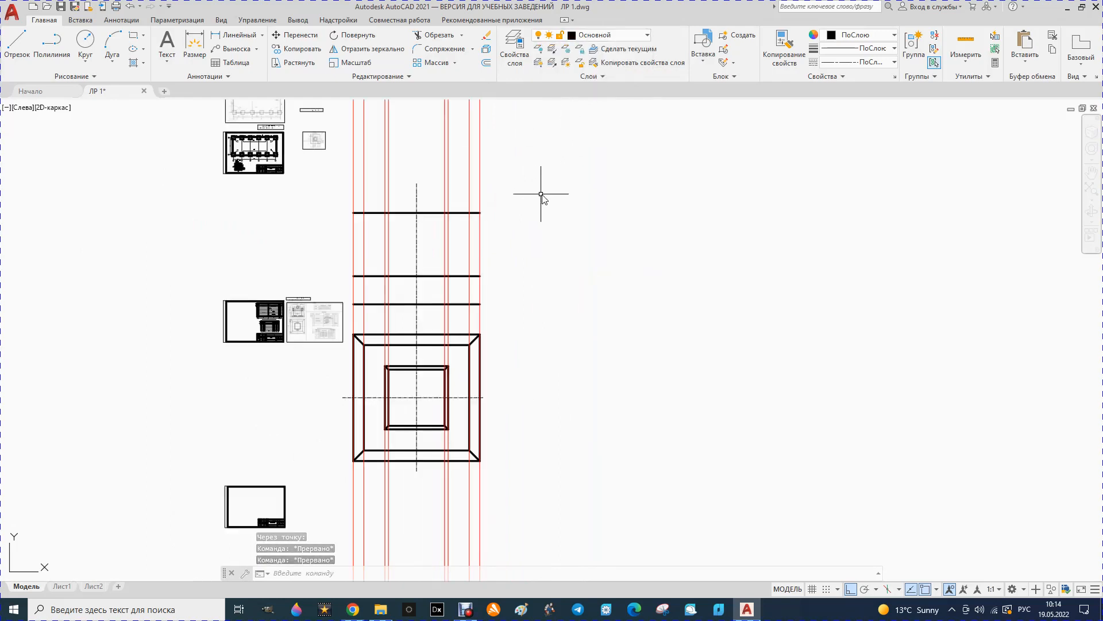
left_click(16, 54)
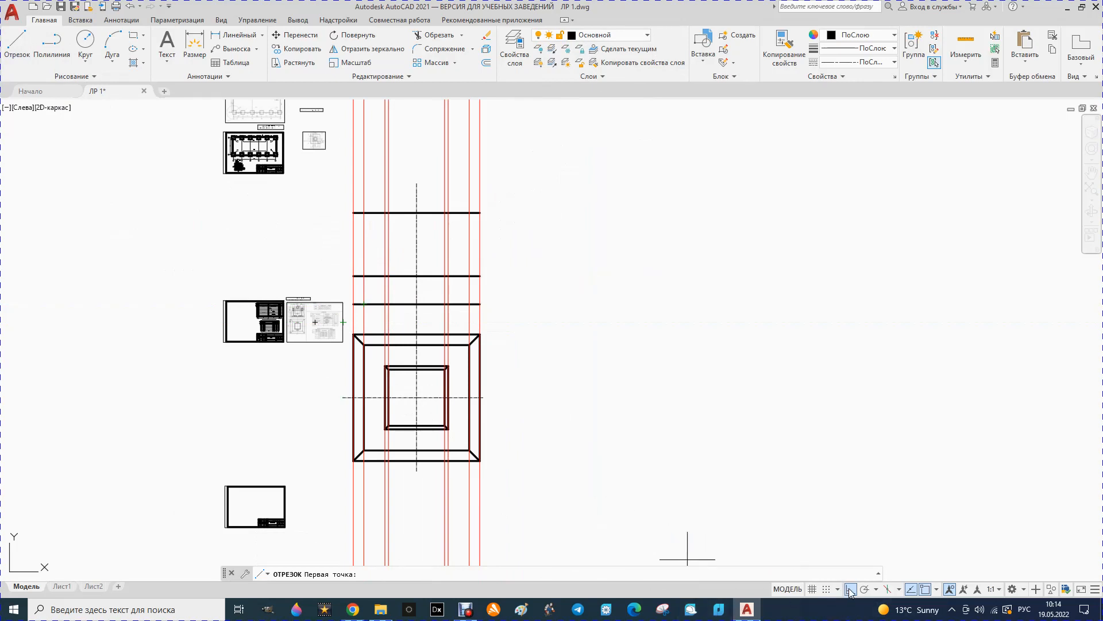
left_click(16, 46)
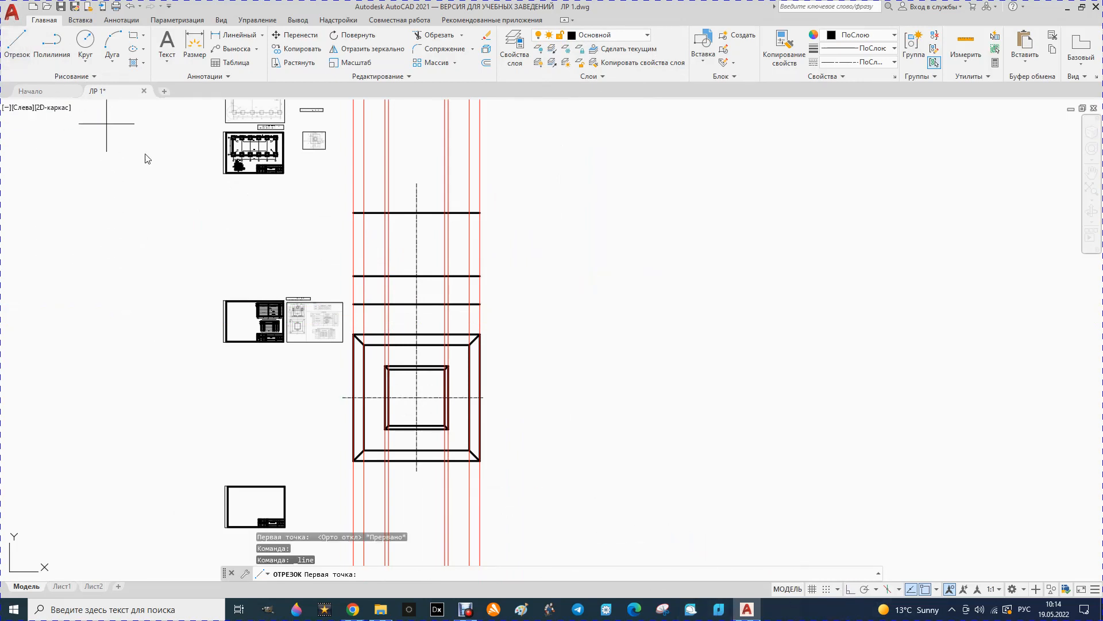
left_click(354, 304)
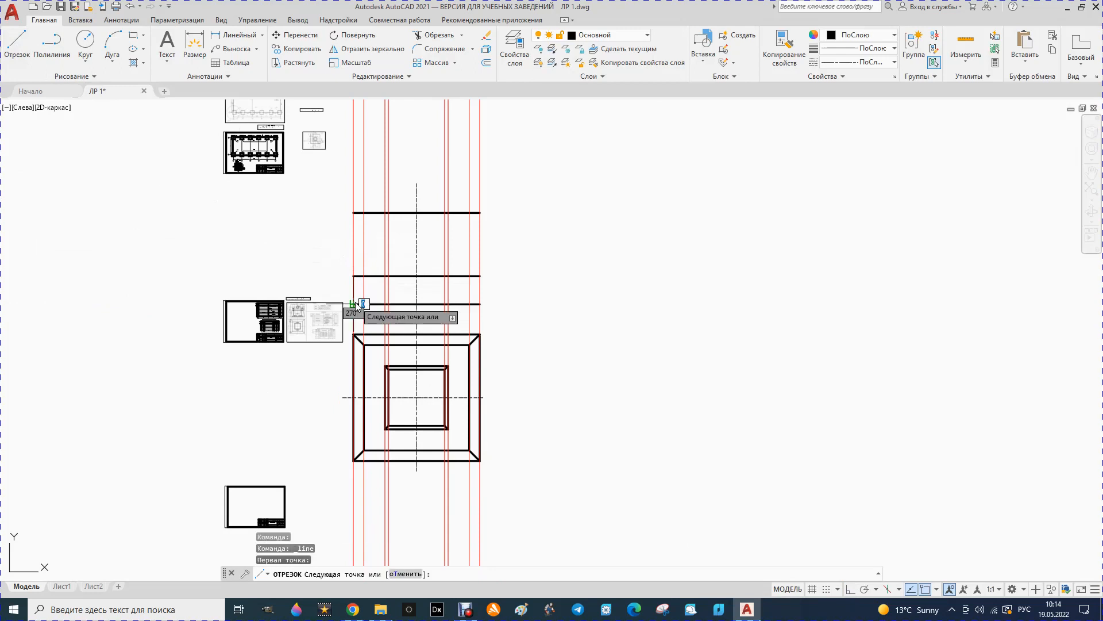
left_click(363, 213)
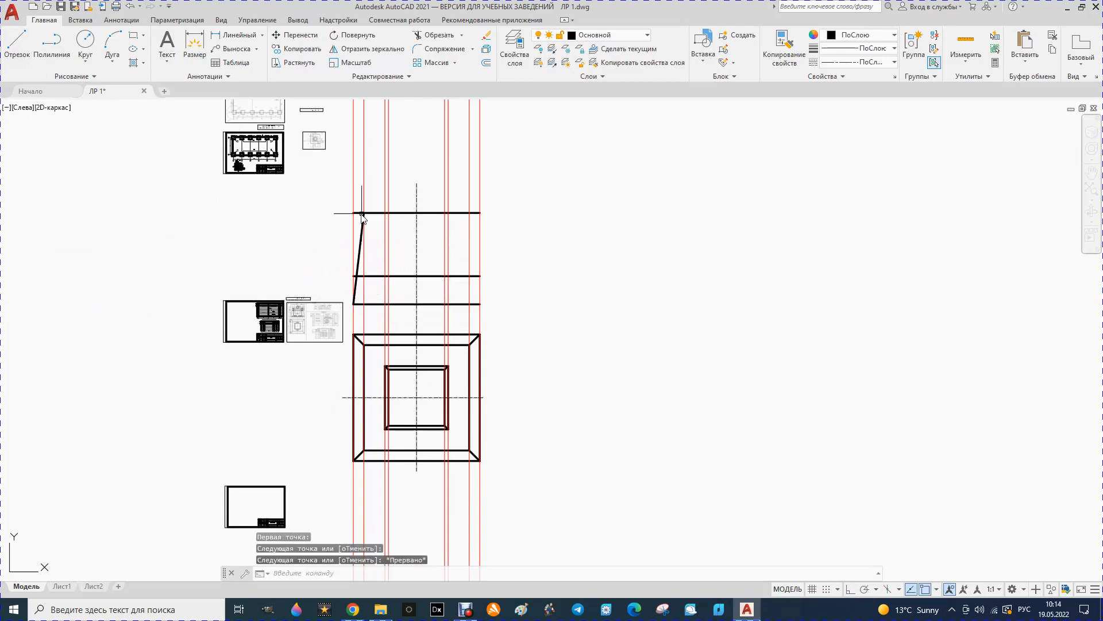
Step: Draw the section's right sloping side from the base line's right end to the second square's construction line at the top
left_click(16, 46)
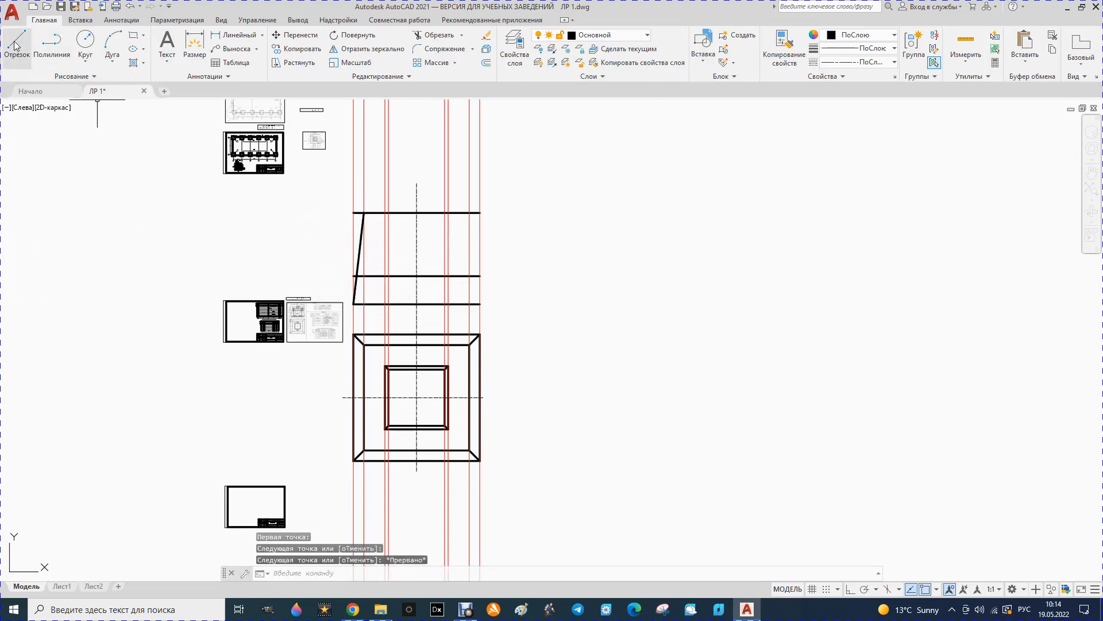
left_click(480, 304)
left_click(470, 214)
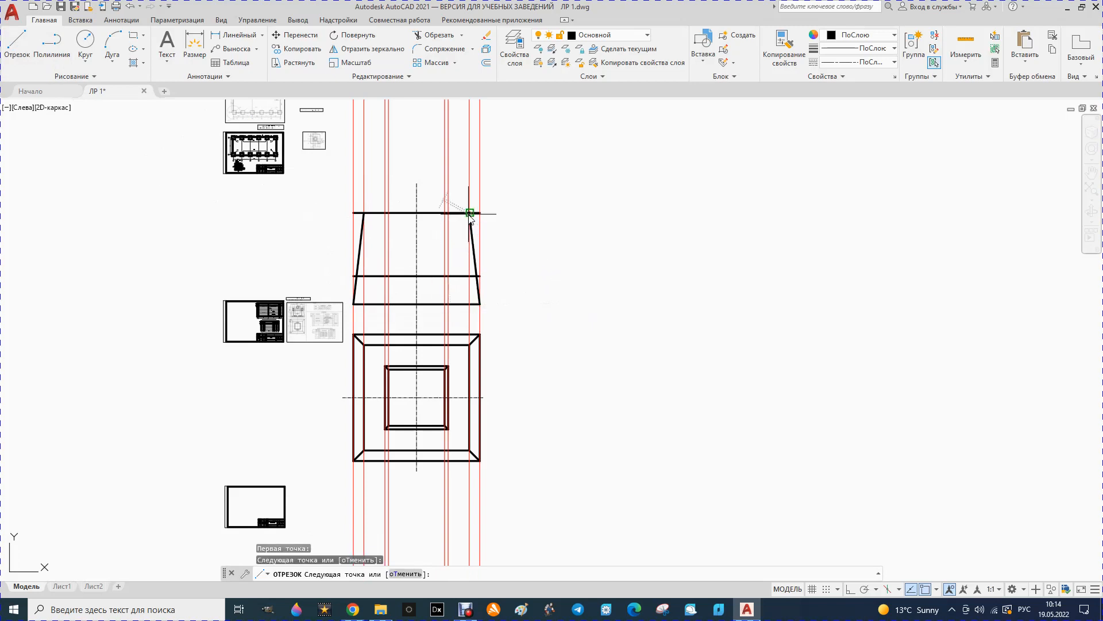
key("Escape")
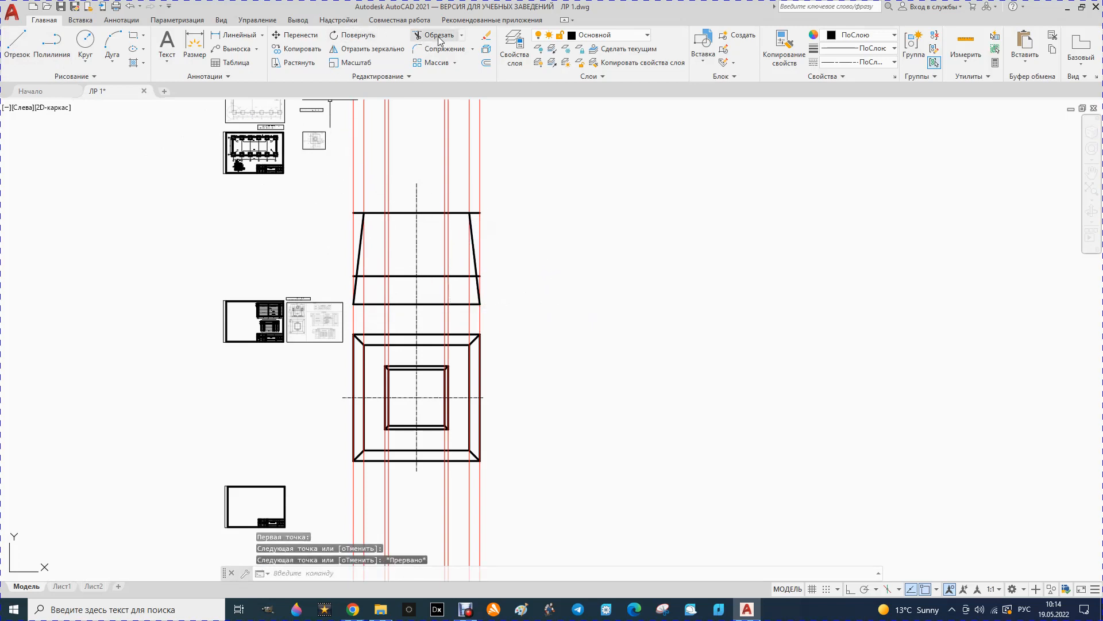
Step: Trim the section's top line back to the sloping sides at both ends
left_click(432, 35)
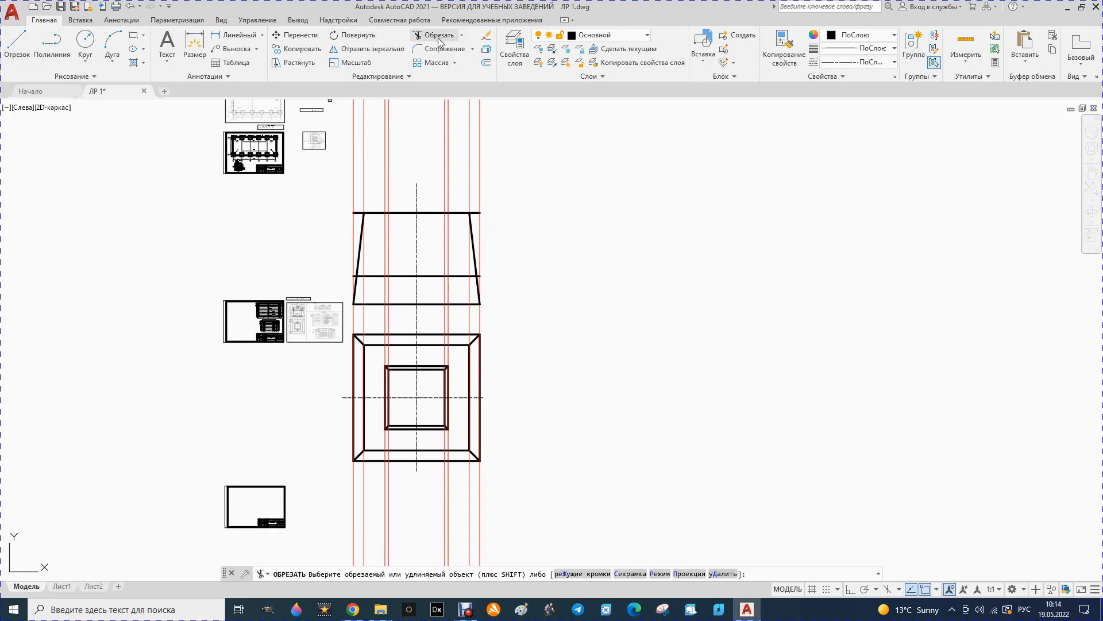
left_click(354, 210)
left_click(354, 212)
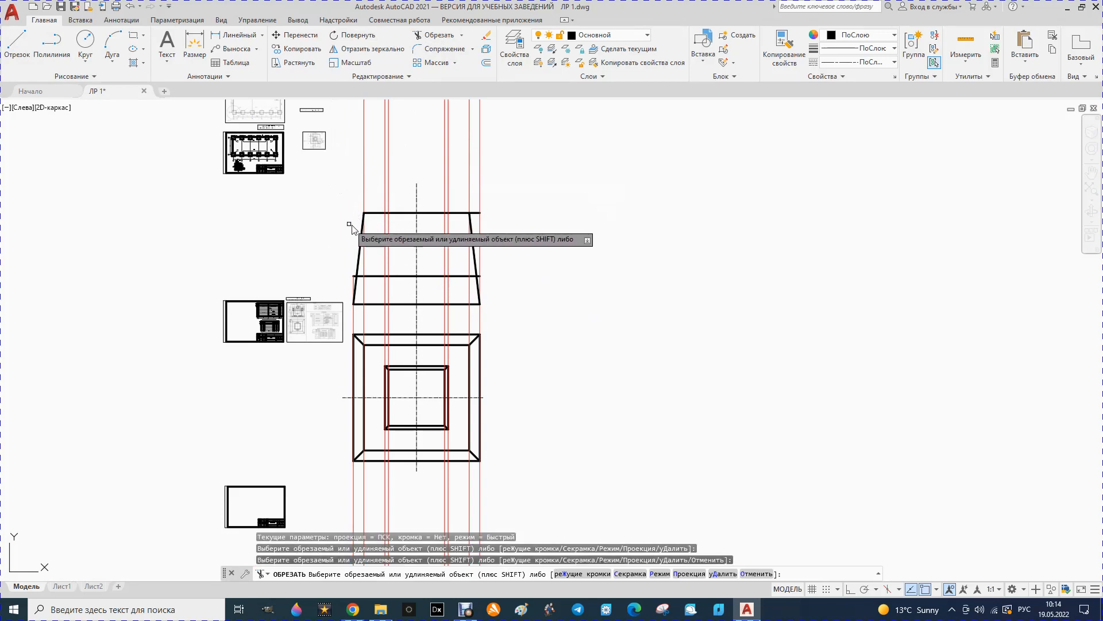
left_click(481, 216)
left_click(480, 212)
scroll(480, 279, "up", 2)
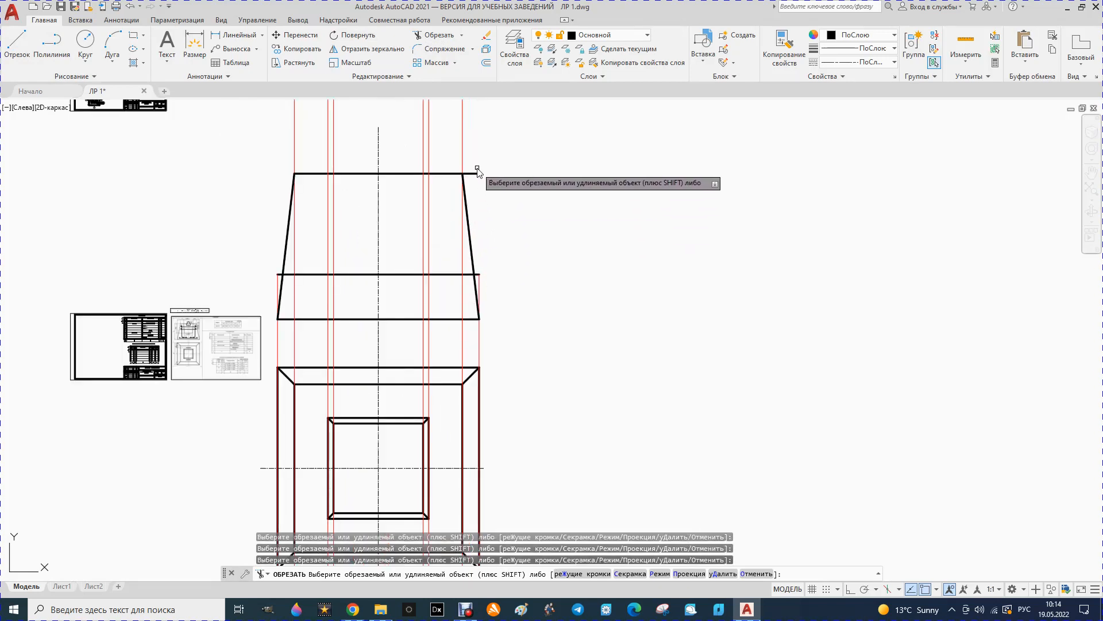
scroll(479, 279, "up", 2)
Step: Trim the ends of the section's inner horizontal line that overhang the two sloping sides
left_click(483, 281)
key("Return")
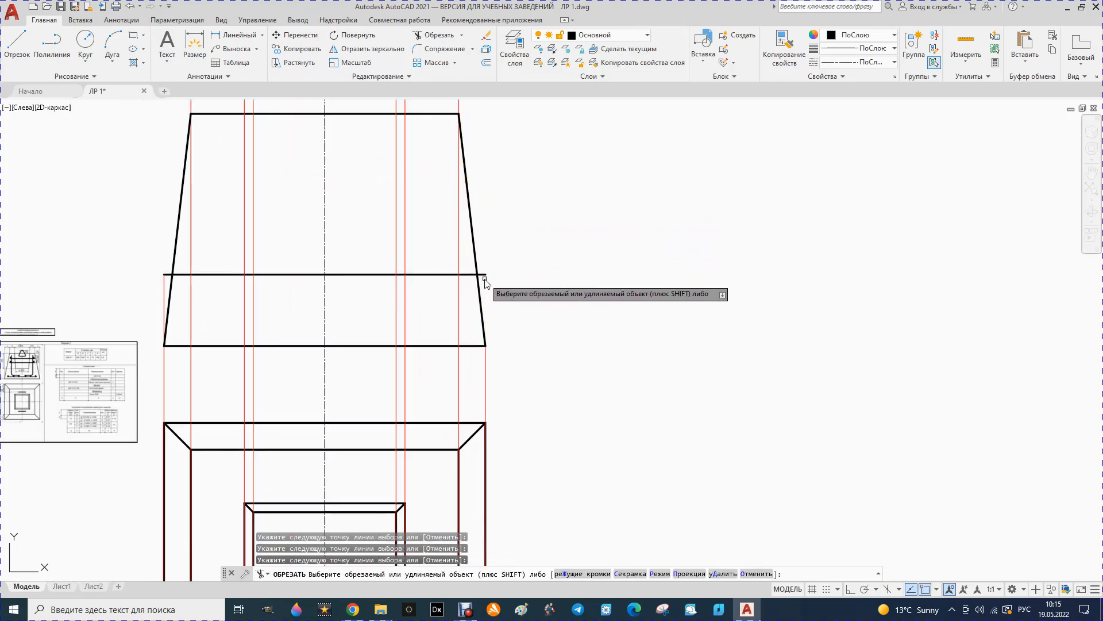
left_click(166, 275)
left_click(166, 275)
scroll(332, 304, "down", 2)
scroll(337, 301, "down", 2)
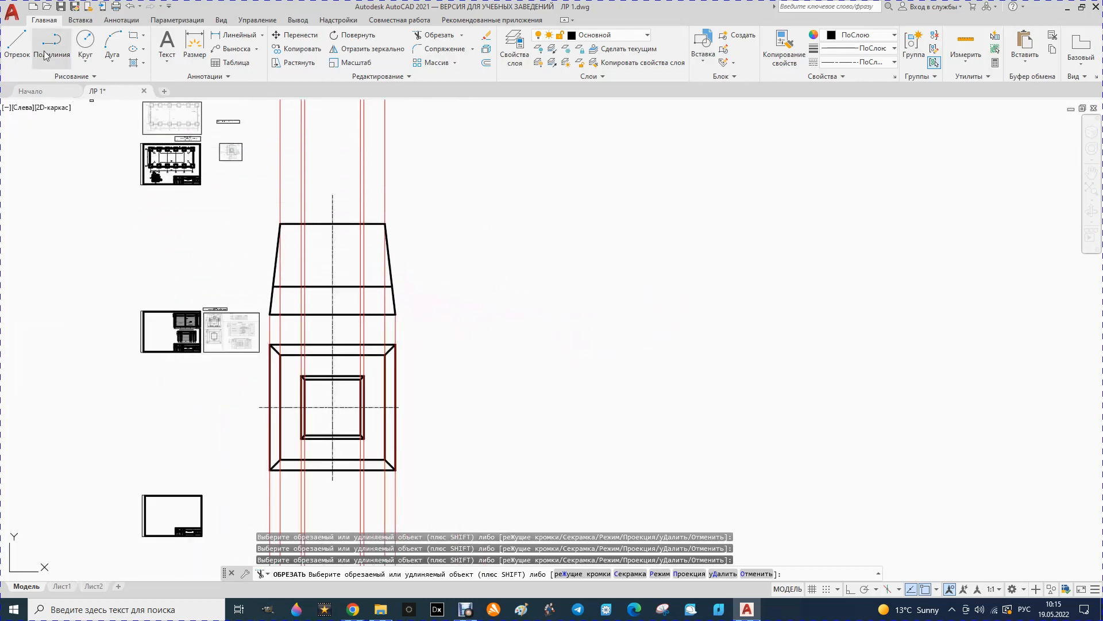
Step: Draw the socket's left wall from the innermost square's construction line on the inner horizontal up to the third square's construction line on the top edge
left_click(17, 45)
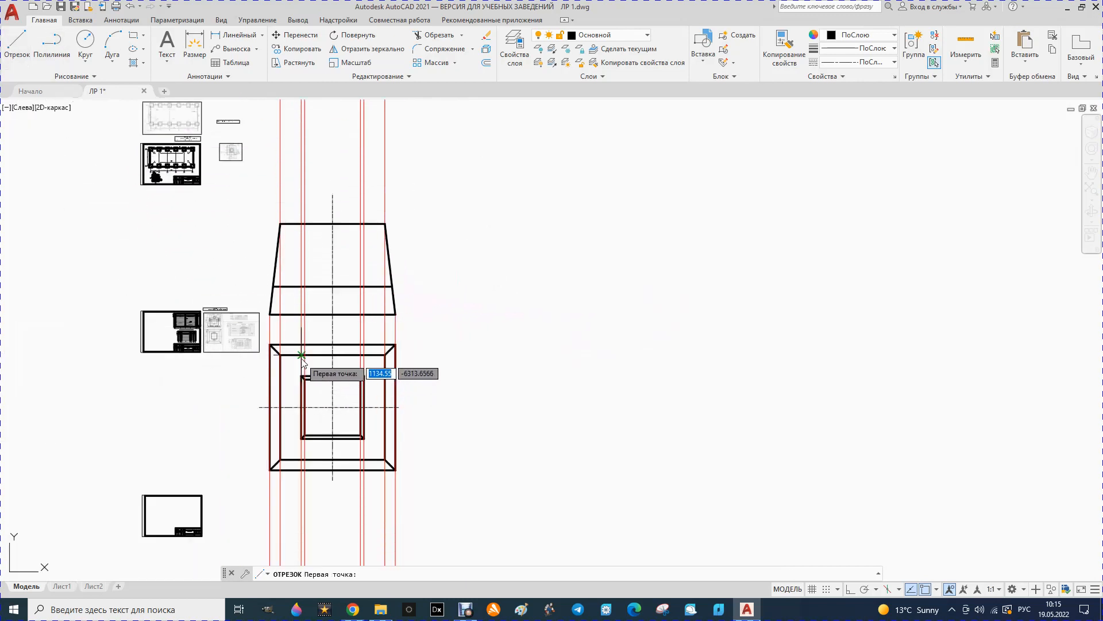
scroll(305, 281, "up", 4)
left_click(302, 293)
left_click(293, 134)
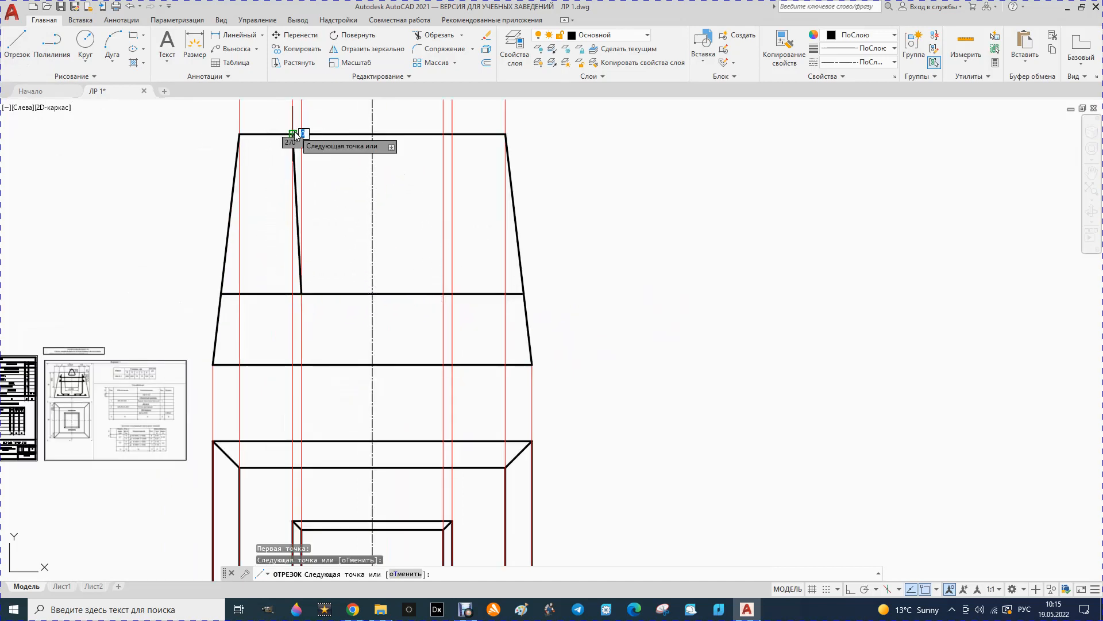
key("Escape")
Step: Draw the socket's right wall from the inner horizontal line up to the section's top edge, mirroring the left wall's slope
left_click(16, 43)
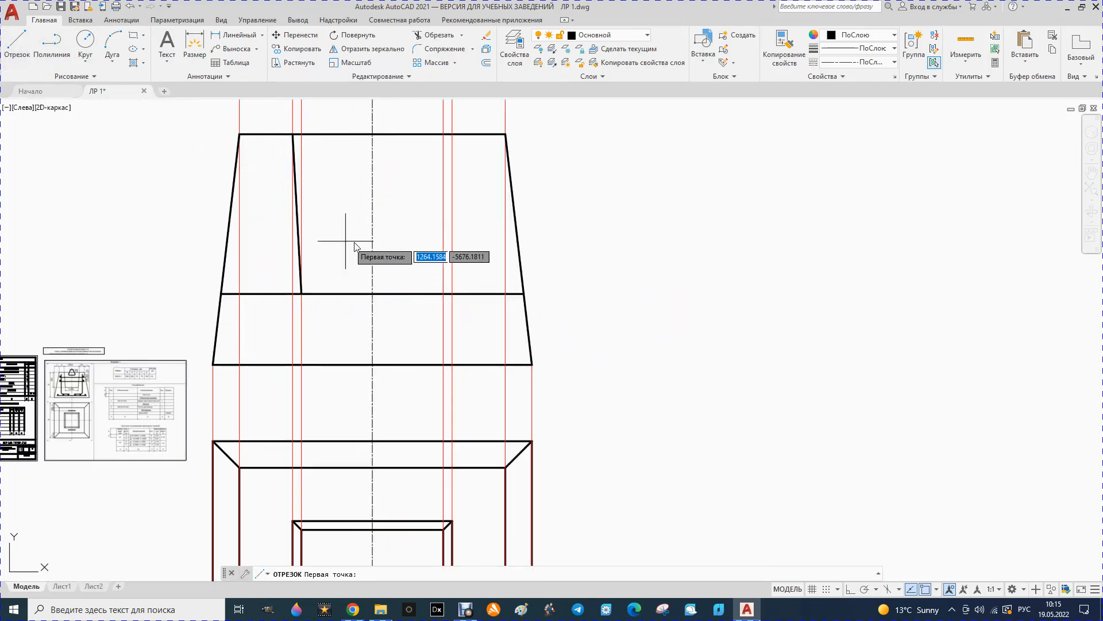
left_click(443, 293)
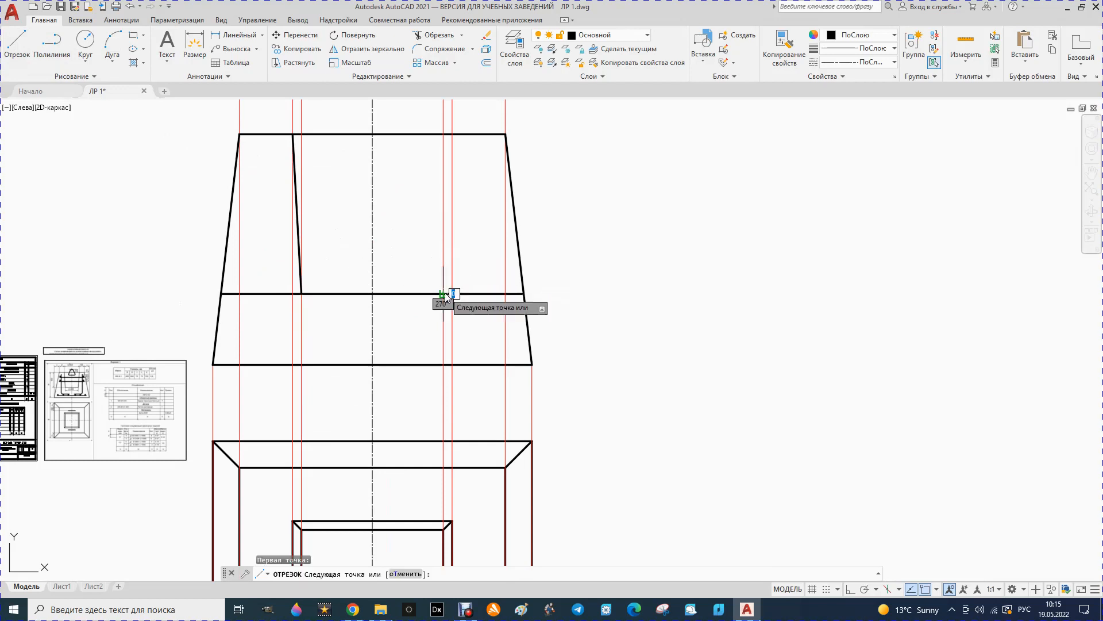
left_click(453, 134)
key("Escape")
Step: Trim the inner horizontal line outside the socket walls on both sides, leaving only the socket's bottom
left_click(431, 35)
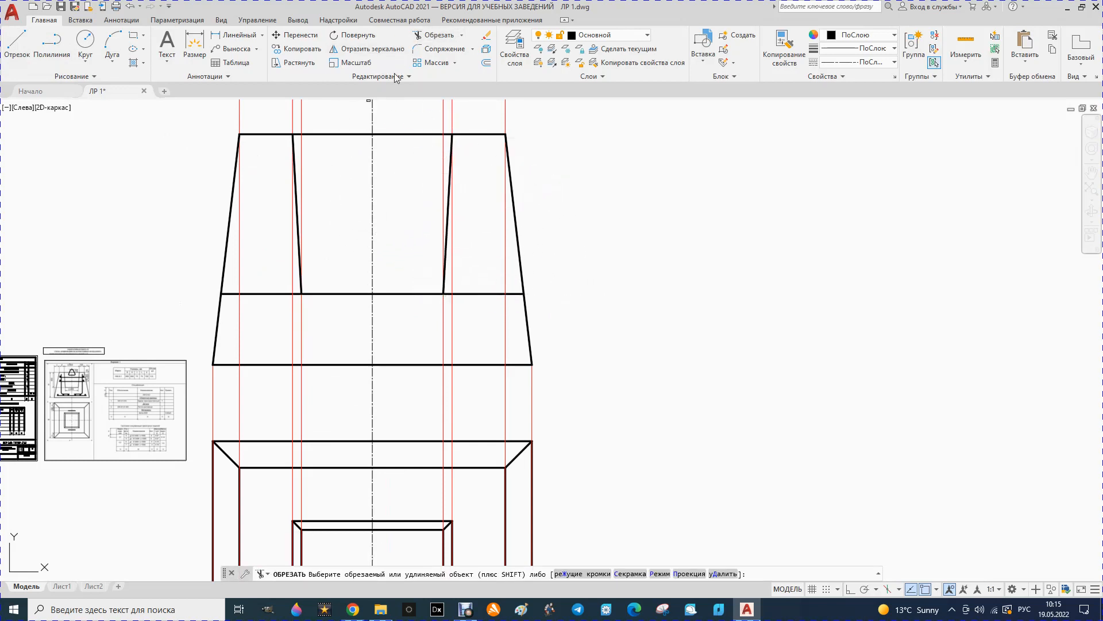
left_click(233, 293)
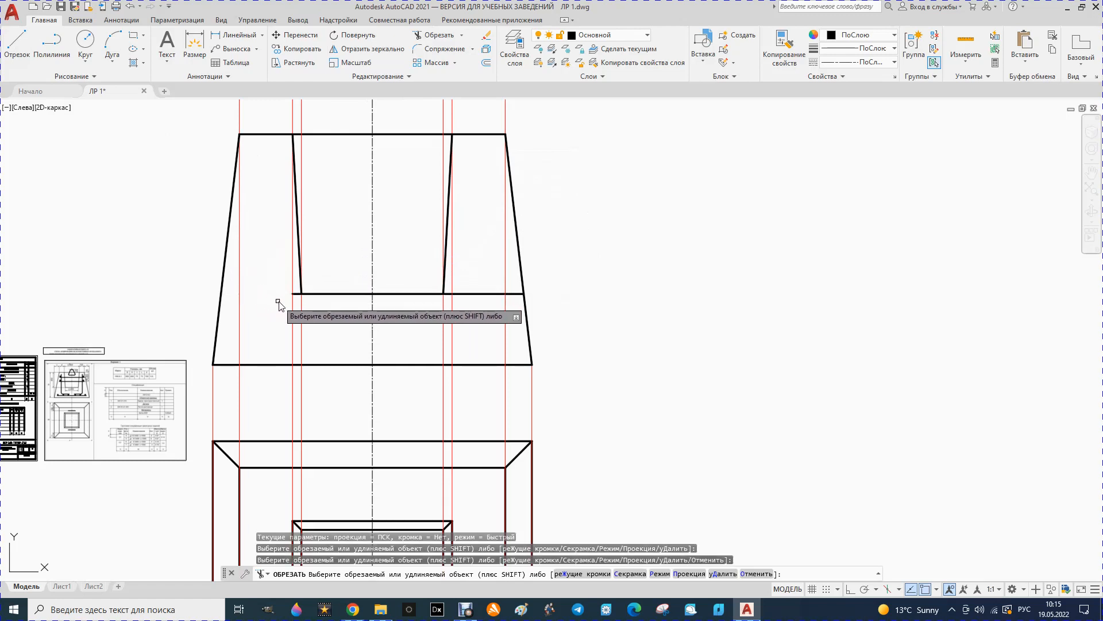
left_click(449, 293)
left_click(466, 296)
left_click(475, 294)
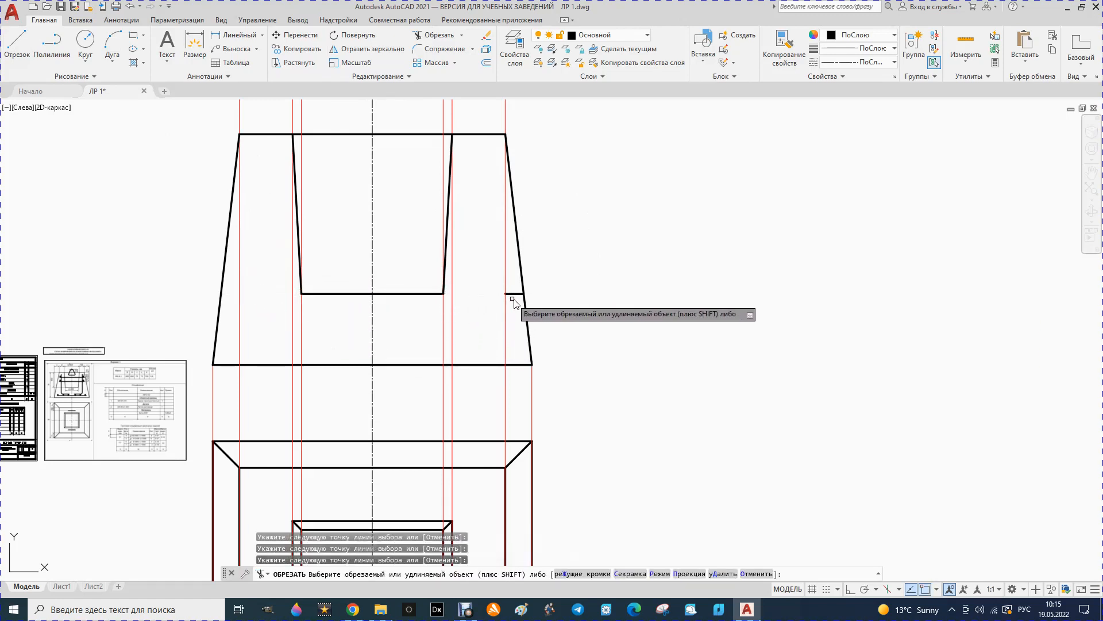
left_click(513, 295)
scroll(455, 271, "down", 4)
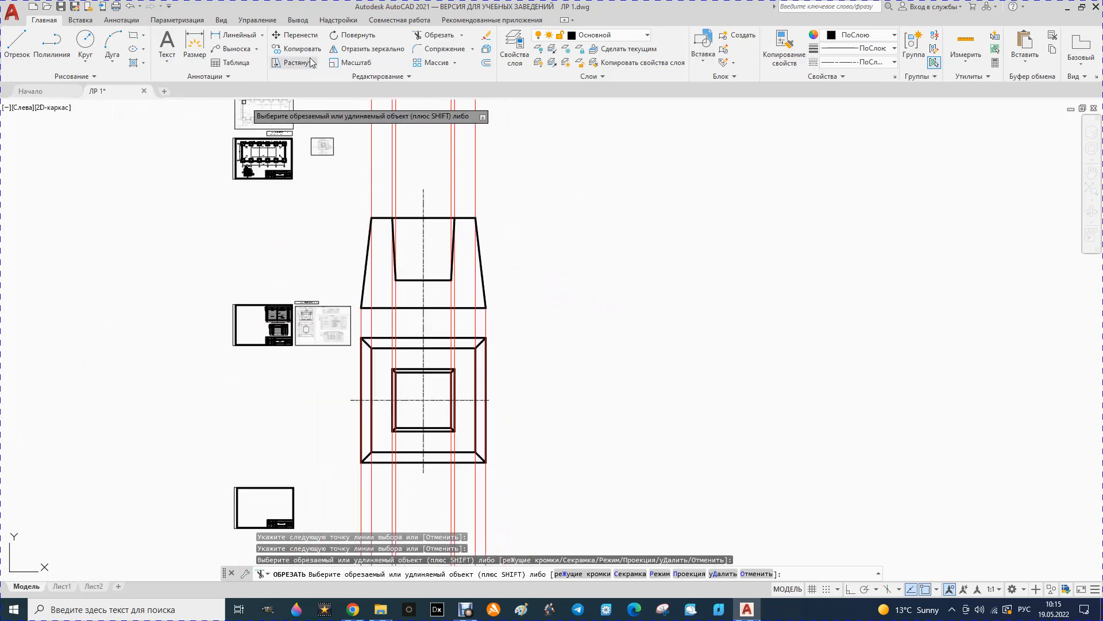
key("Escape")
key("Escape")
Step: Erase all remaining vertical construction lines, including the two through the plan's outer corners
mouse_move(355, 163)
left_mouse_down()
mouse_move(505, 150)
mouse_move(374, 167)
left_mouse_up()
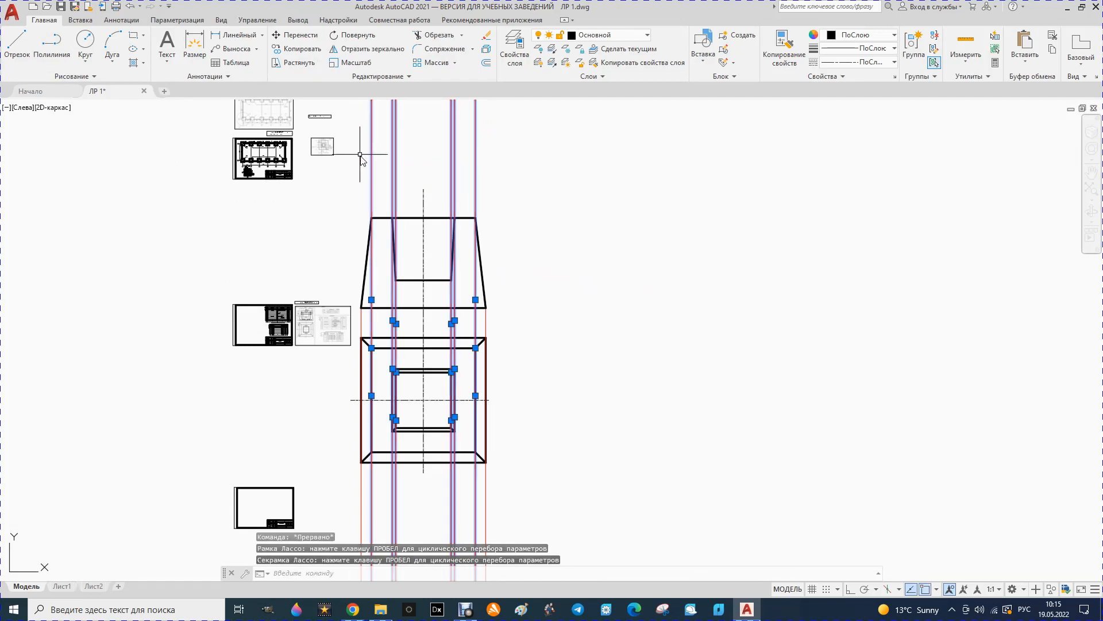
key("Delete")
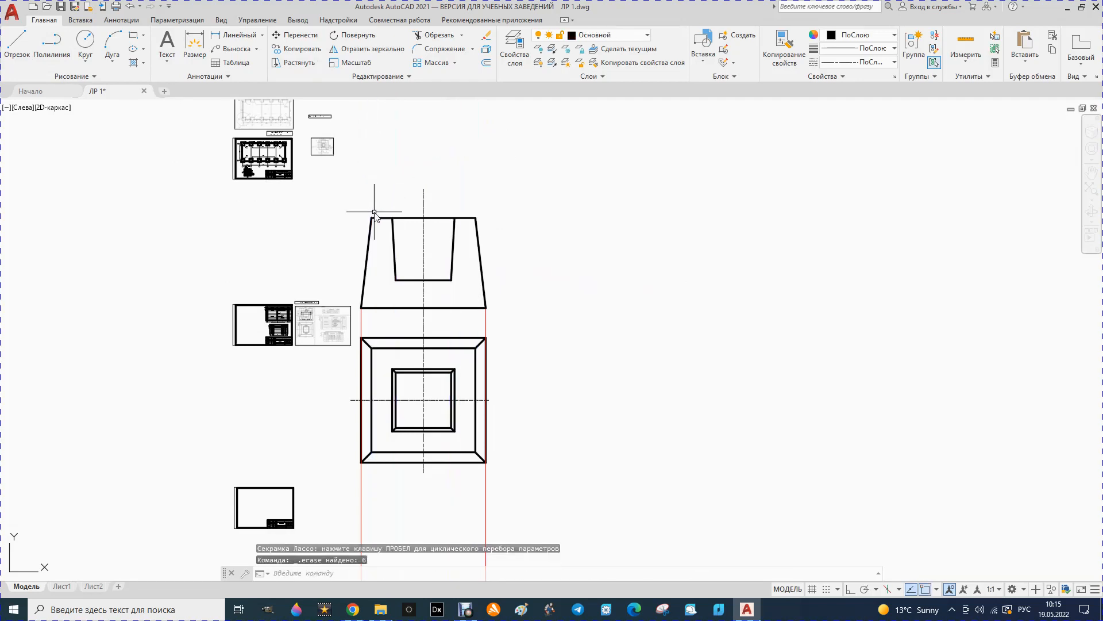
scroll(374, 212, "down", 2)
left_click(366, 423)
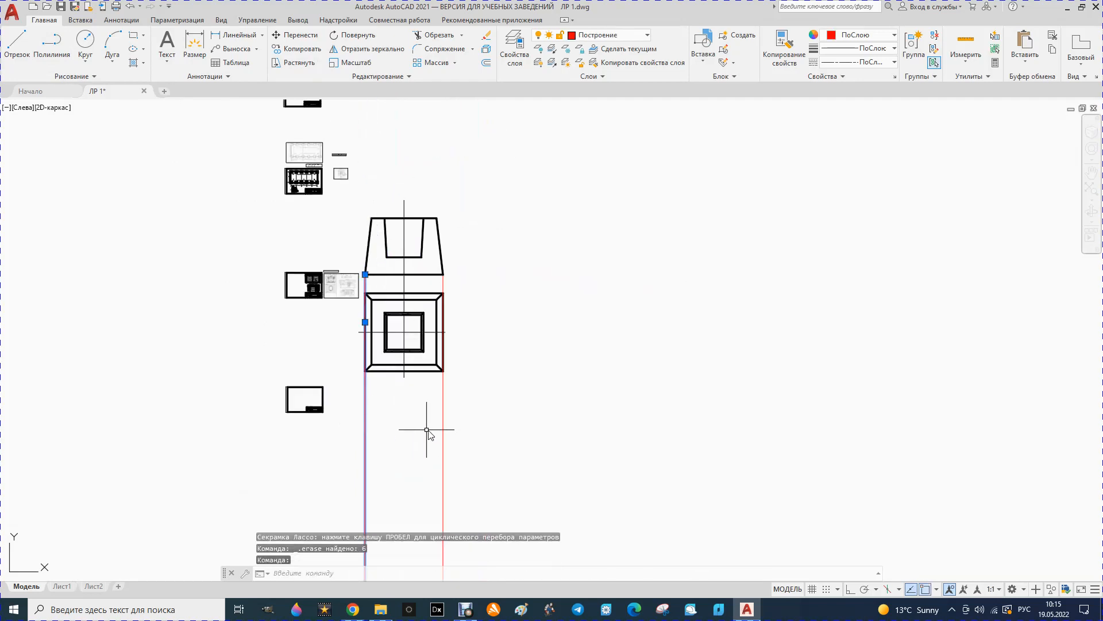
left_click(443, 427)
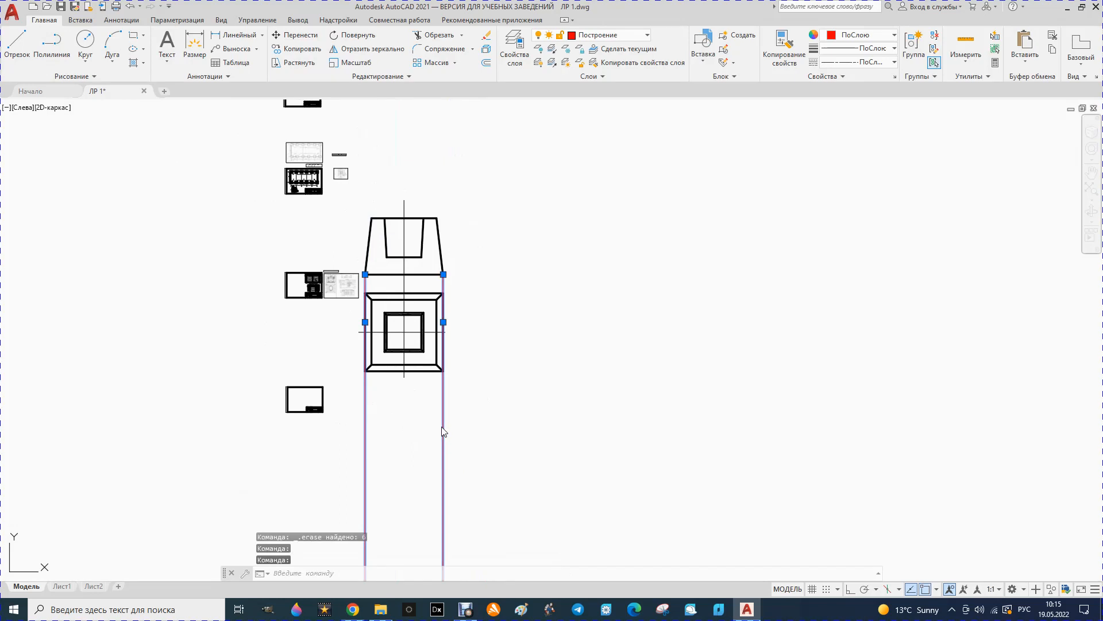
key("Delete")
Step: Examine the reinforcement layout and its dimensions in the section and plan of the Вариант 1 assignment
scroll(370, 392, "down", 3)
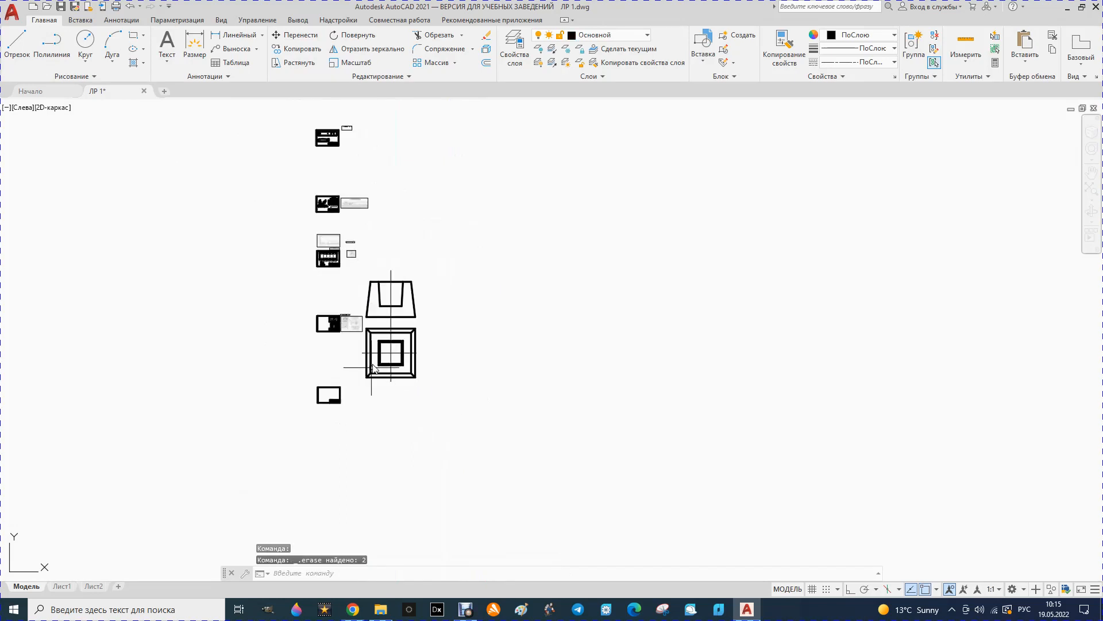
scroll(339, 312, "up", 10)
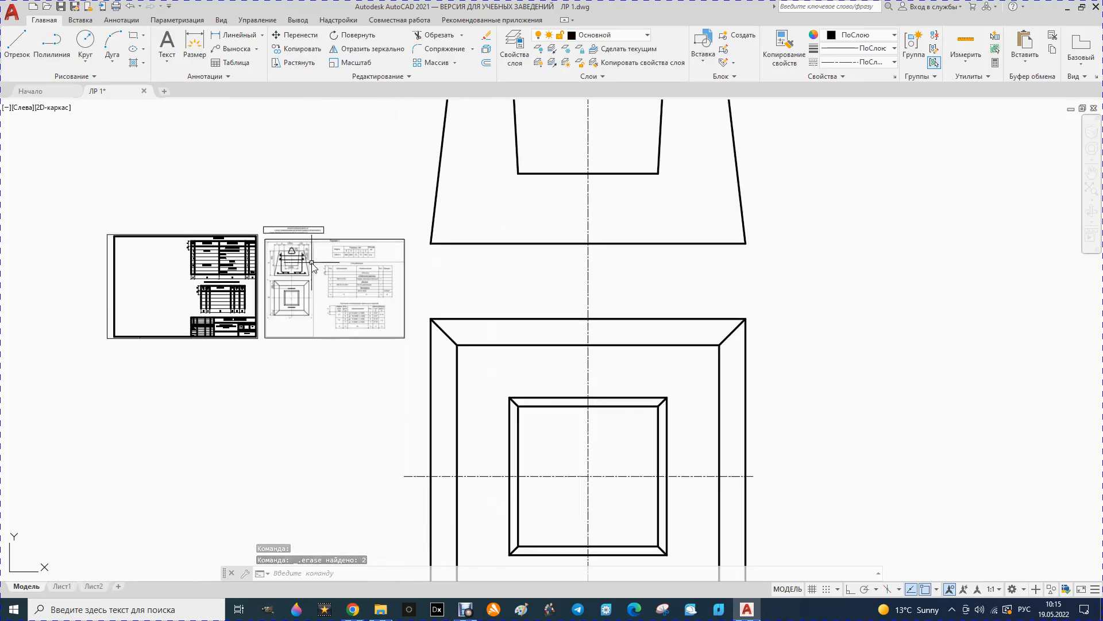
scroll(312, 263, "up", 2)
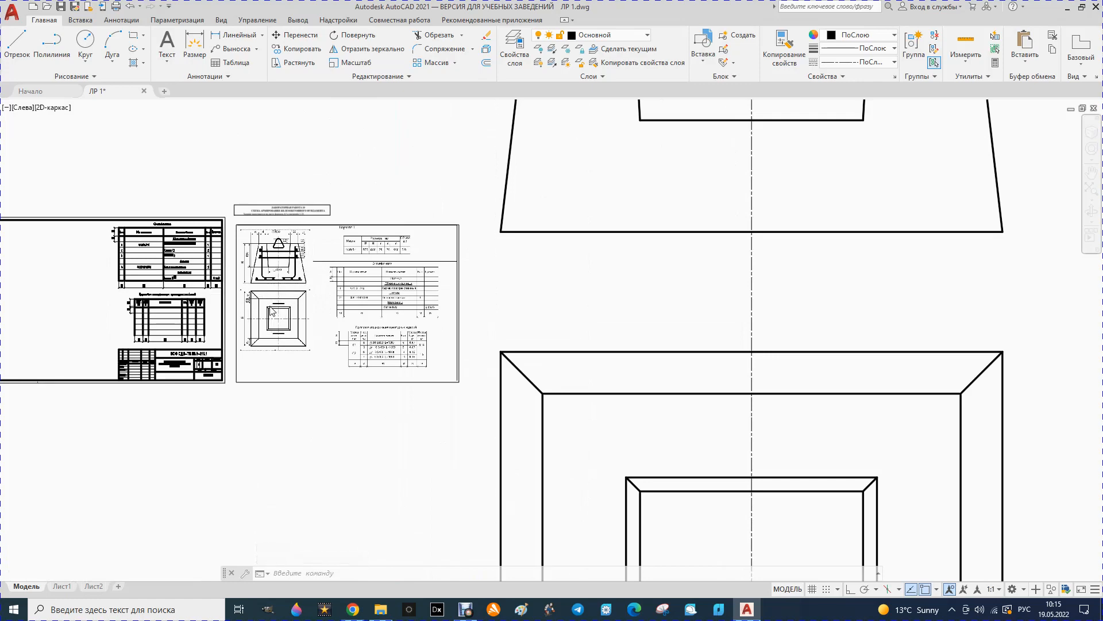
scroll(271, 307, "up", 2)
scroll(245, 298, "down", 6)
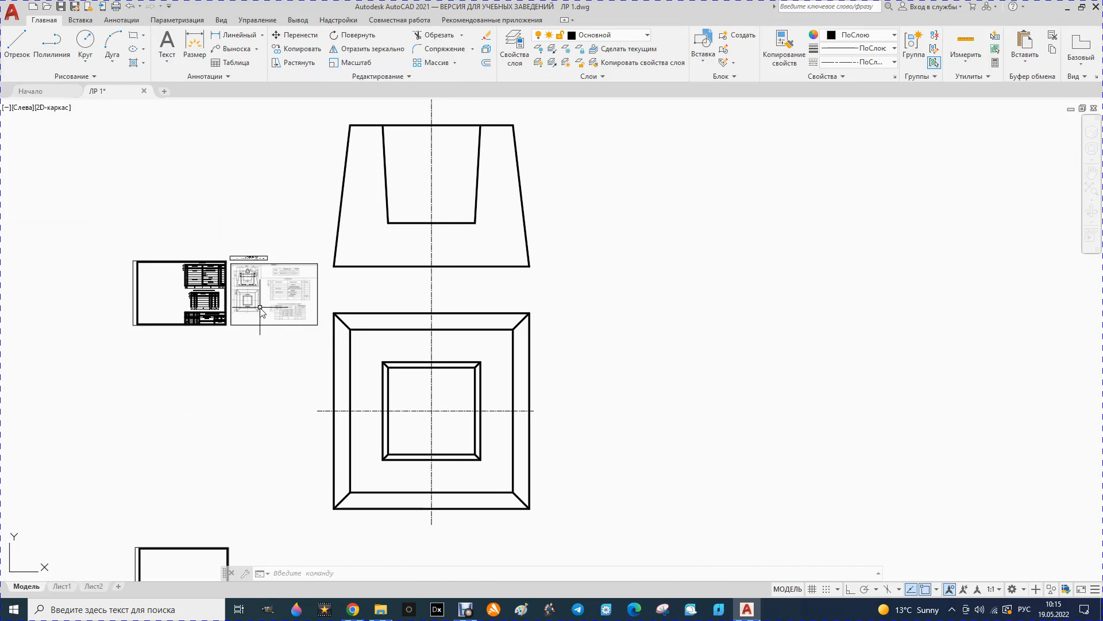
scroll(258, 299, "up", 8)
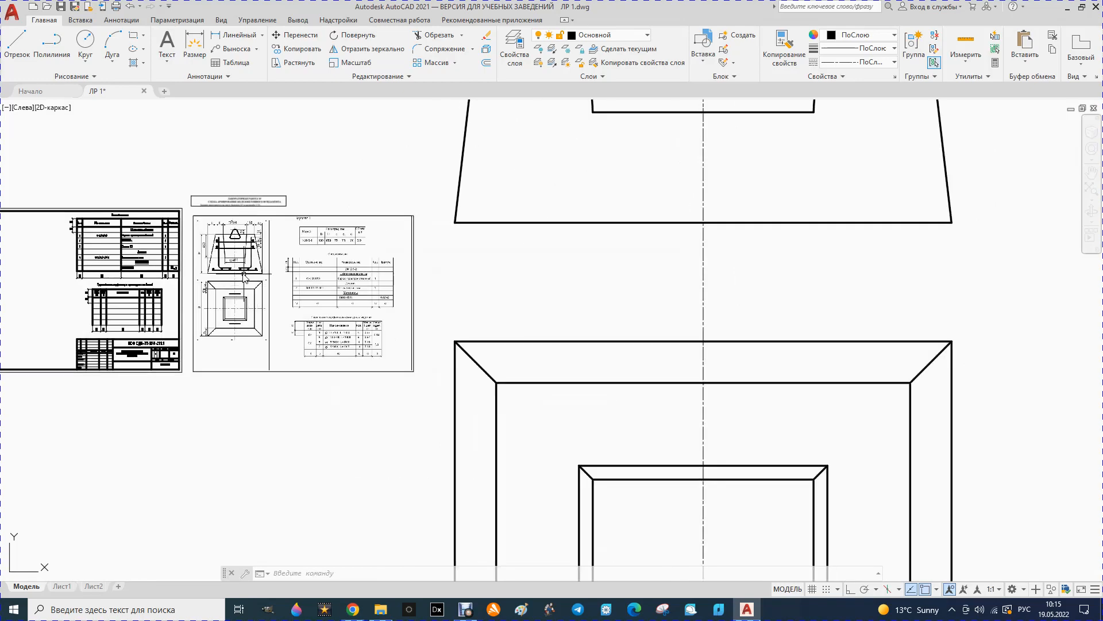
right_click(229, 257)
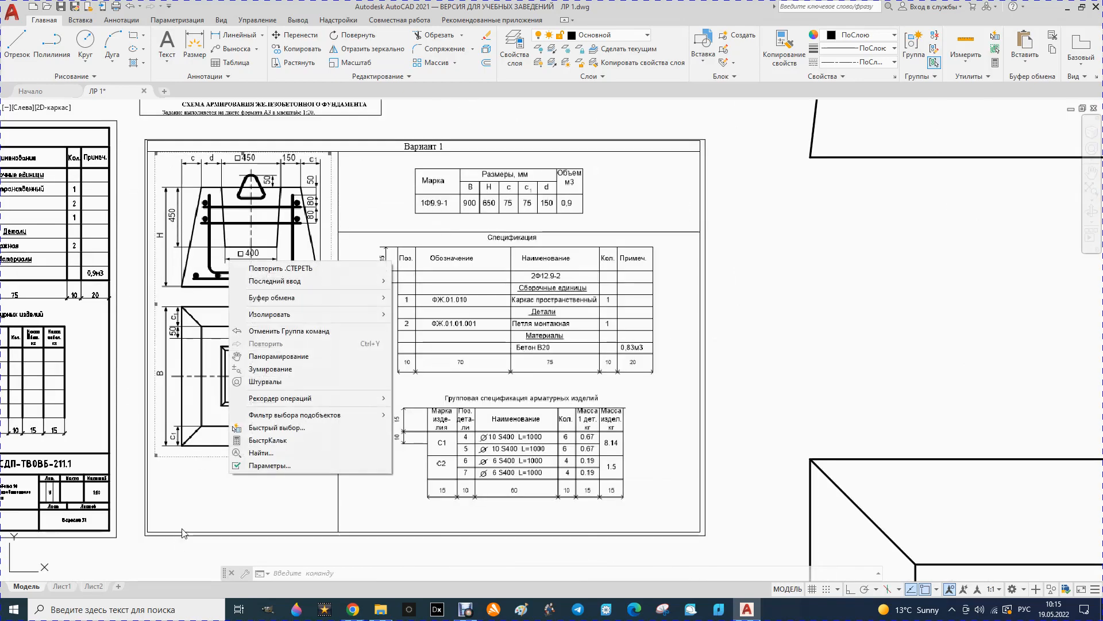
left_click(181, 550)
key("Escape")
key("Escape")
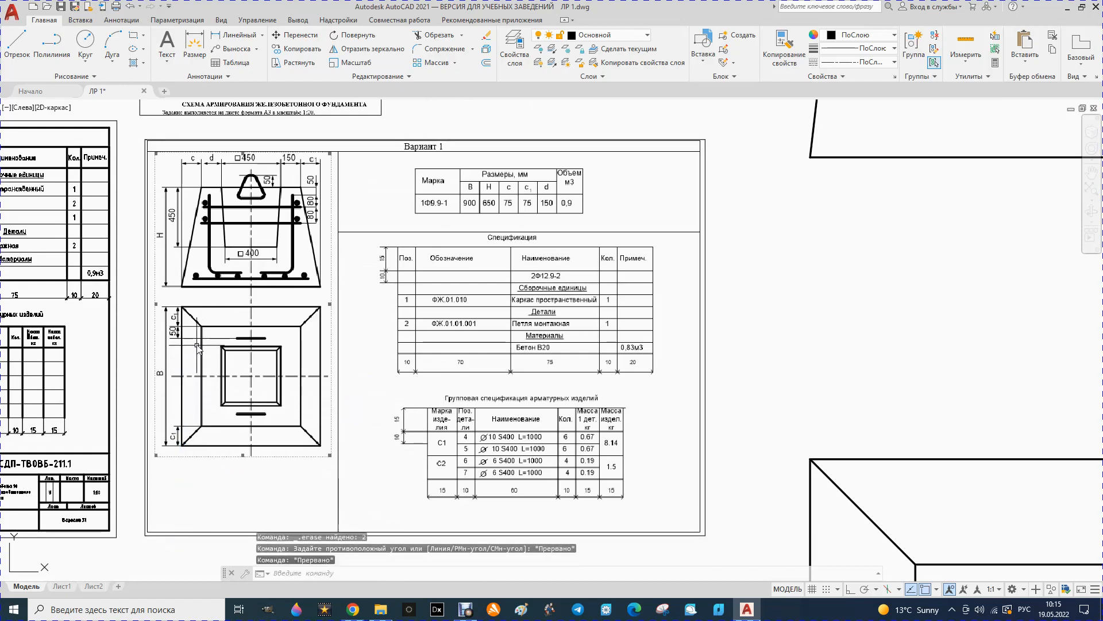
key("Escape")
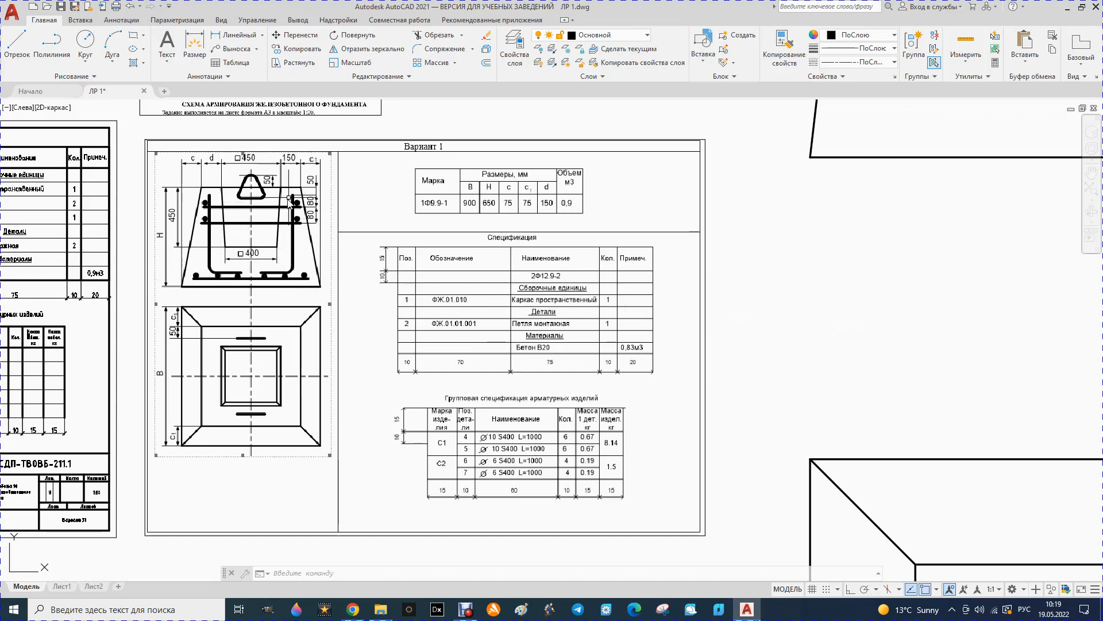
scroll(294, 208, "up", 2)
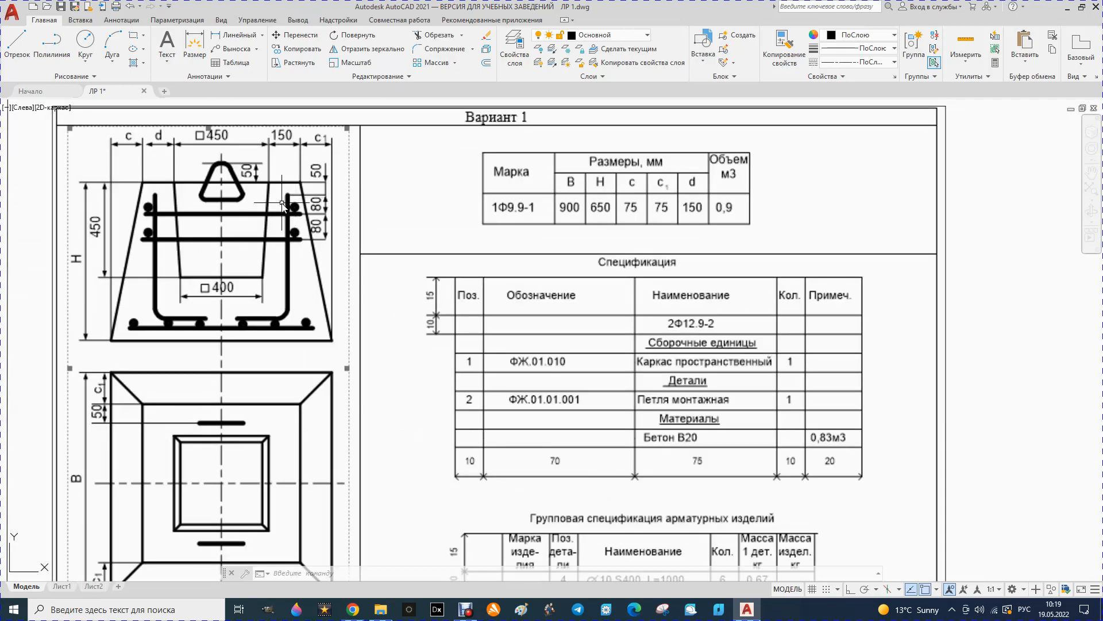
scroll(283, 207, "down", 2)
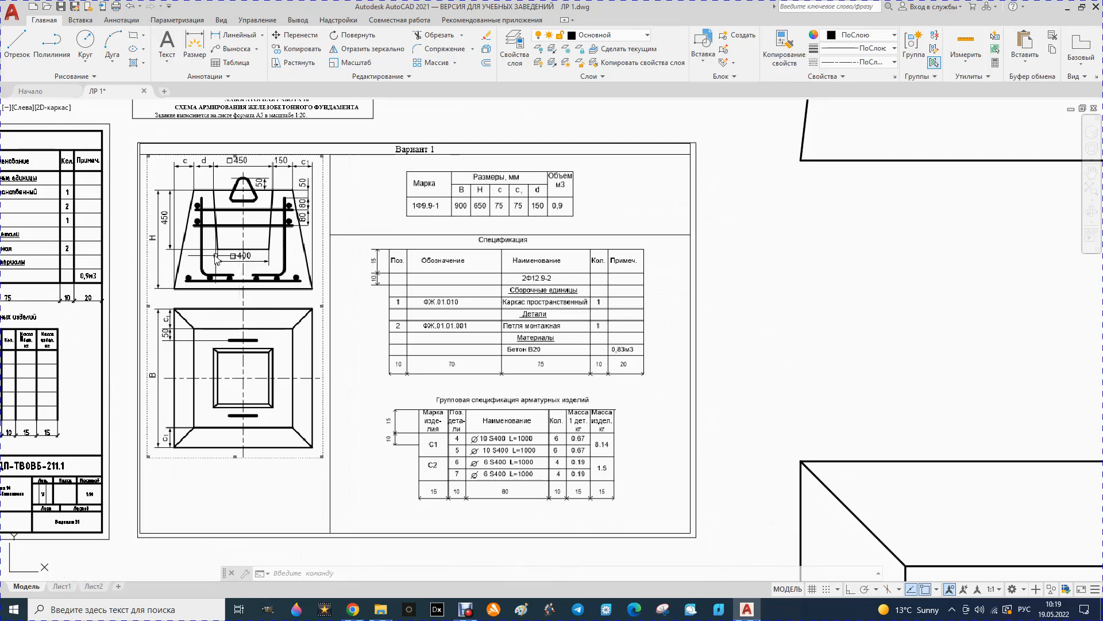
Step: Create a new layer named Арматура with the Continuous linetype
left_click(513, 46)
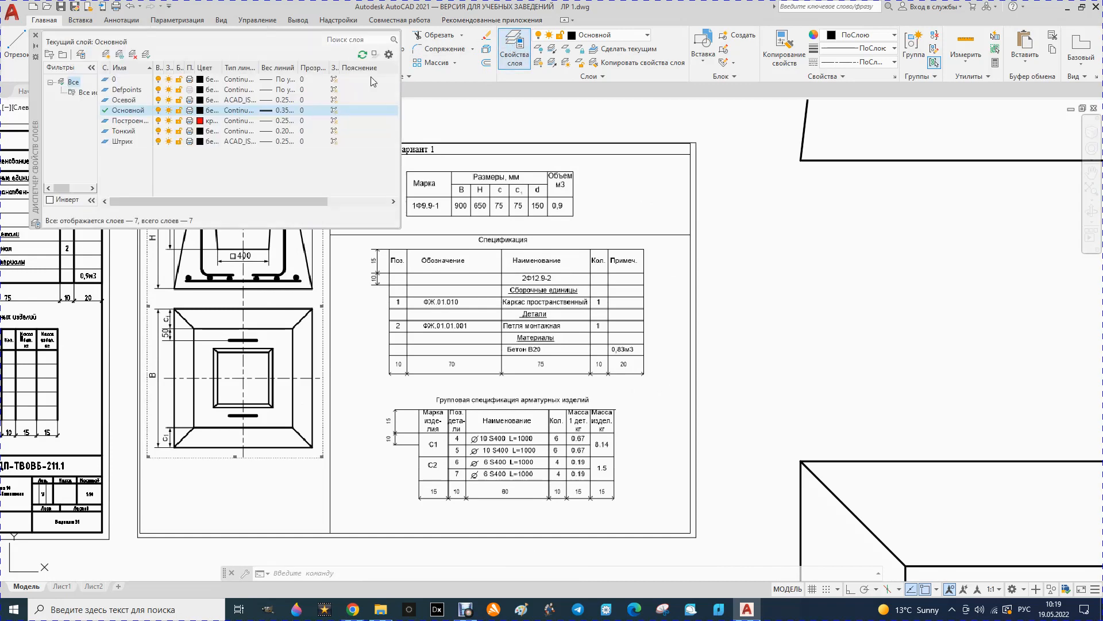
left_click(82, 54)
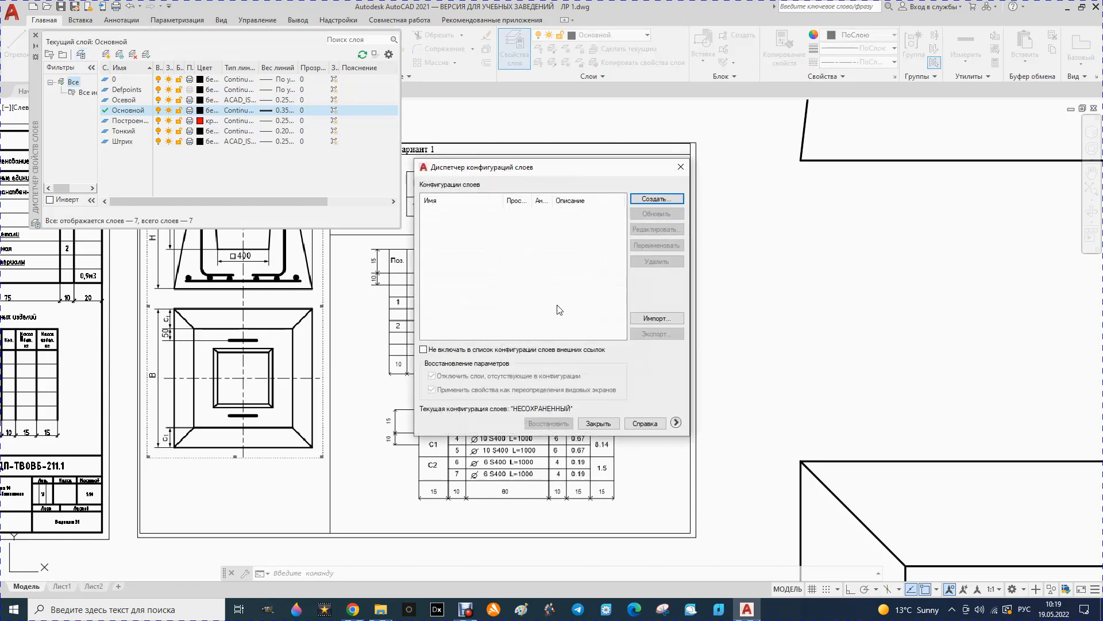
left_click(681, 168)
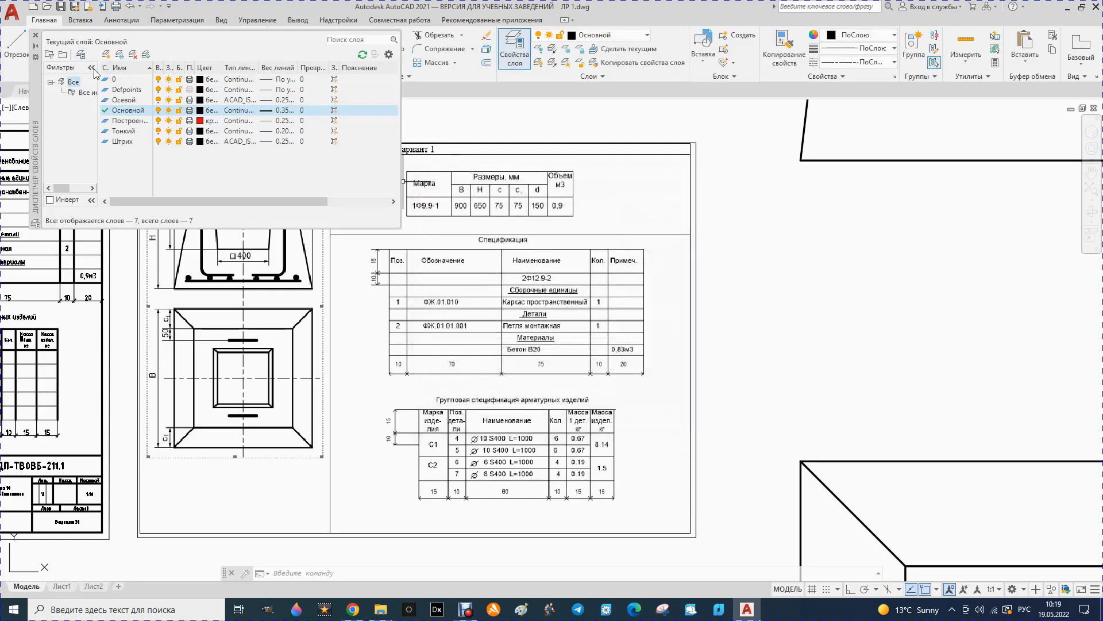
left_click(106, 55)
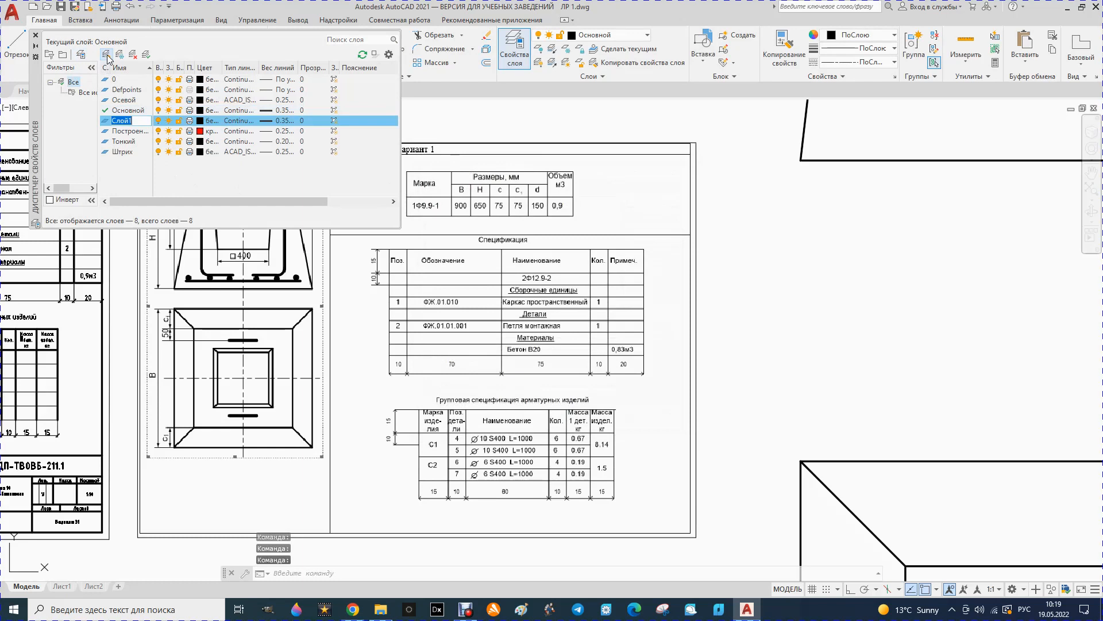
type("Арматура")
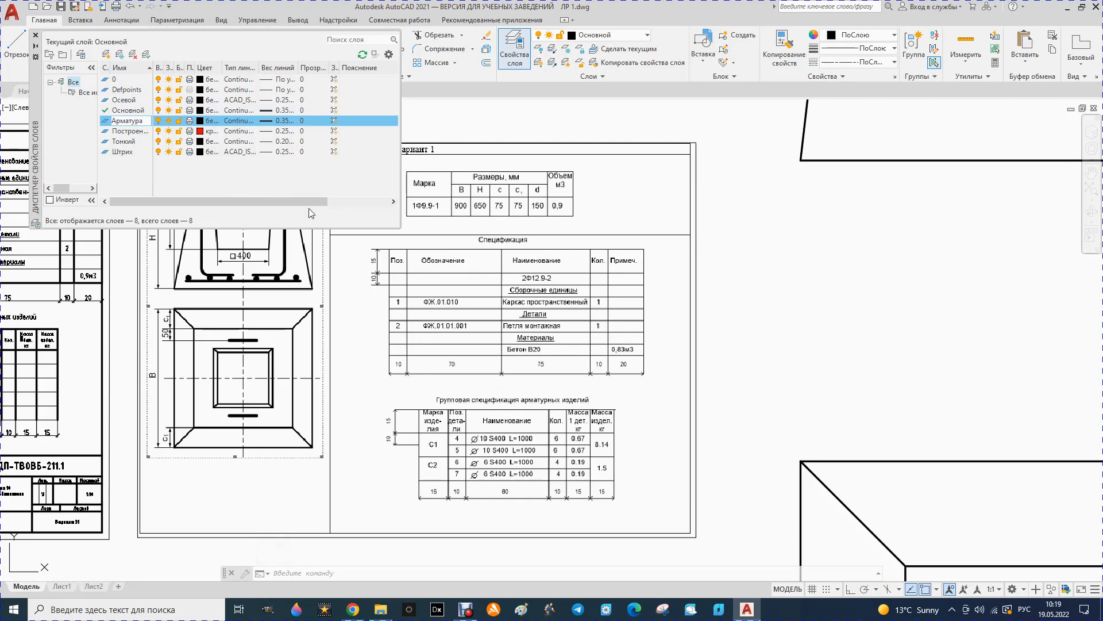
left_click(256, 176)
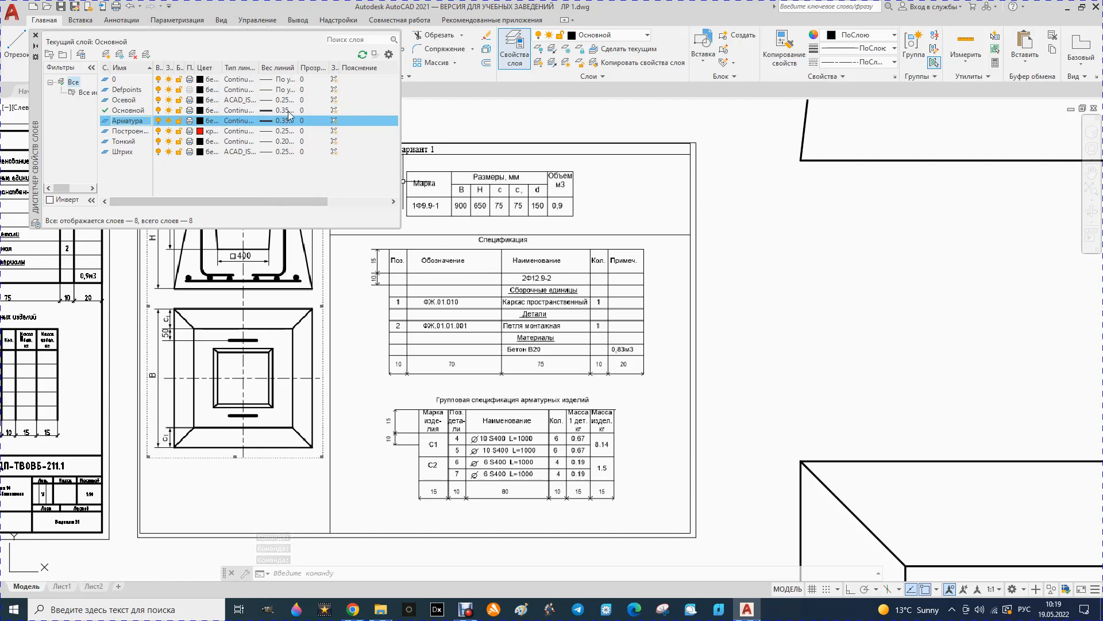
left_click(238, 121)
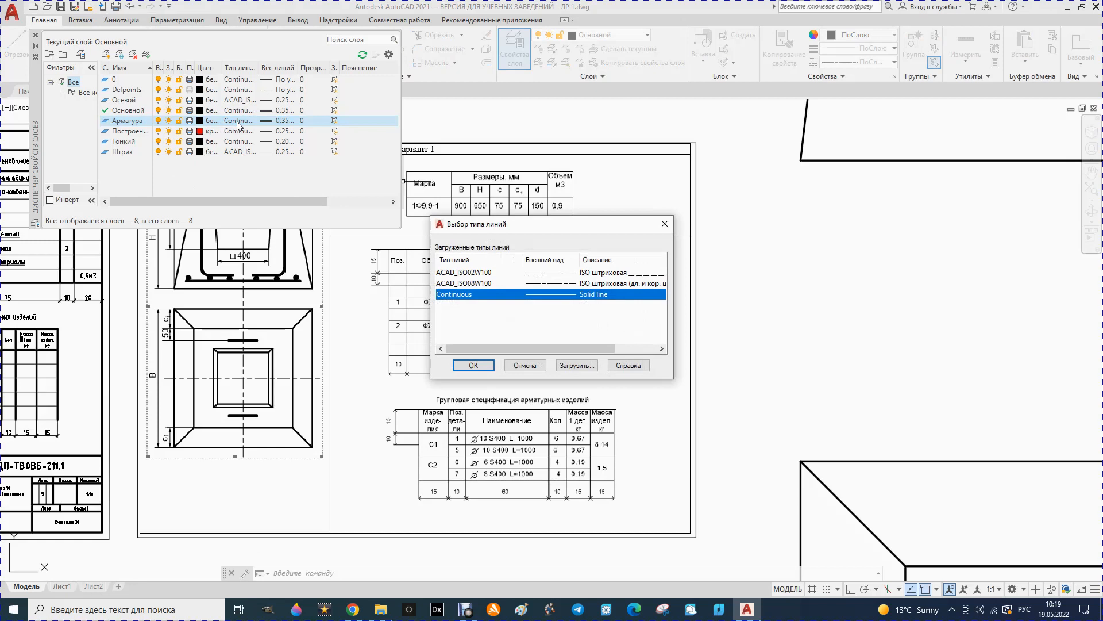
left_click(474, 365)
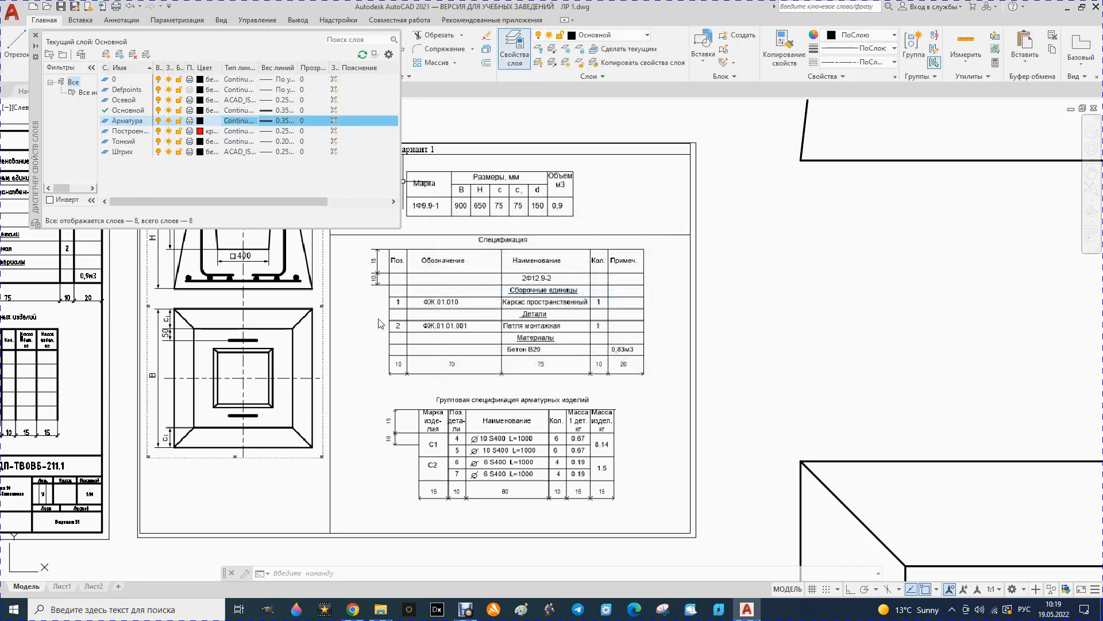
Step: Set the Арматура layer's lineweight to 0.40 mm and close the layer manager
left_click(284, 121)
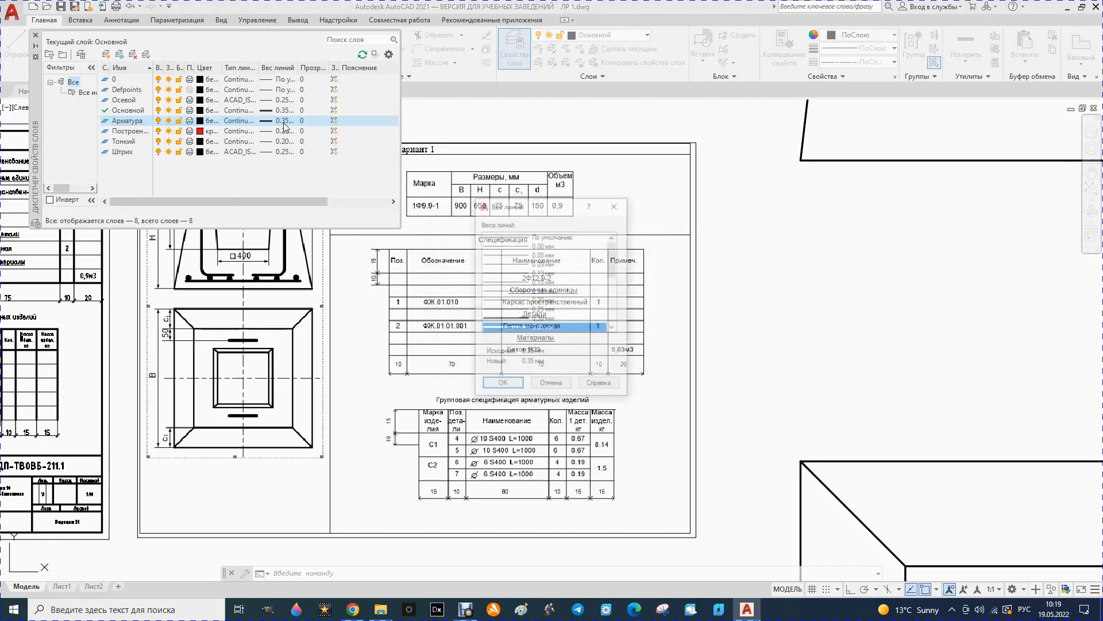
left_click_drag(612, 261, 616, 274)
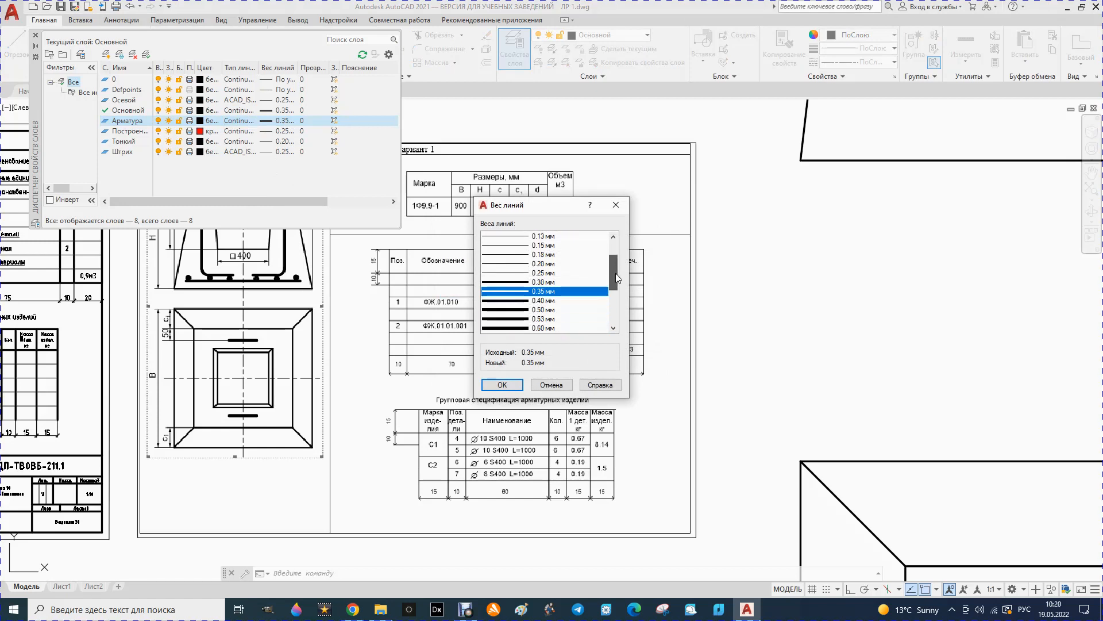
left_click(515, 301)
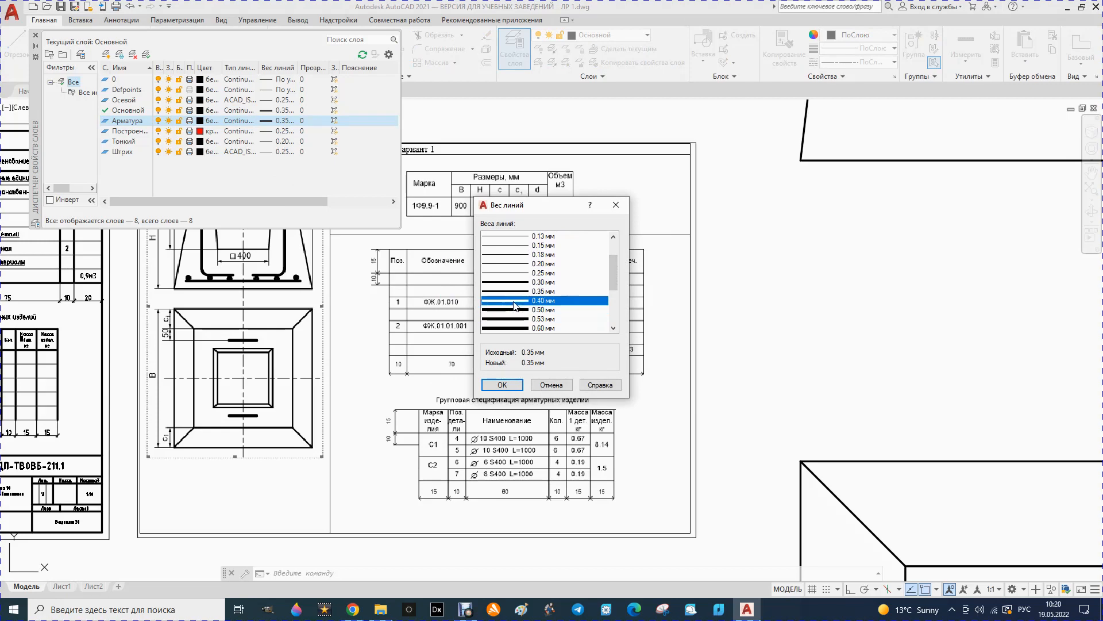
left_click(502, 385)
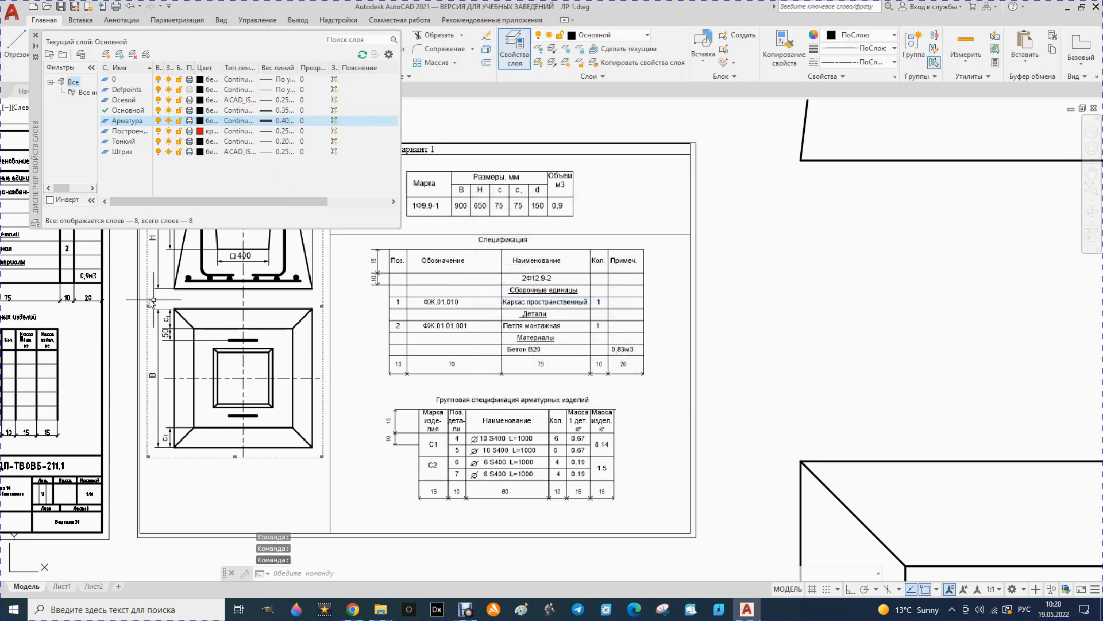
left_click(35, 36)
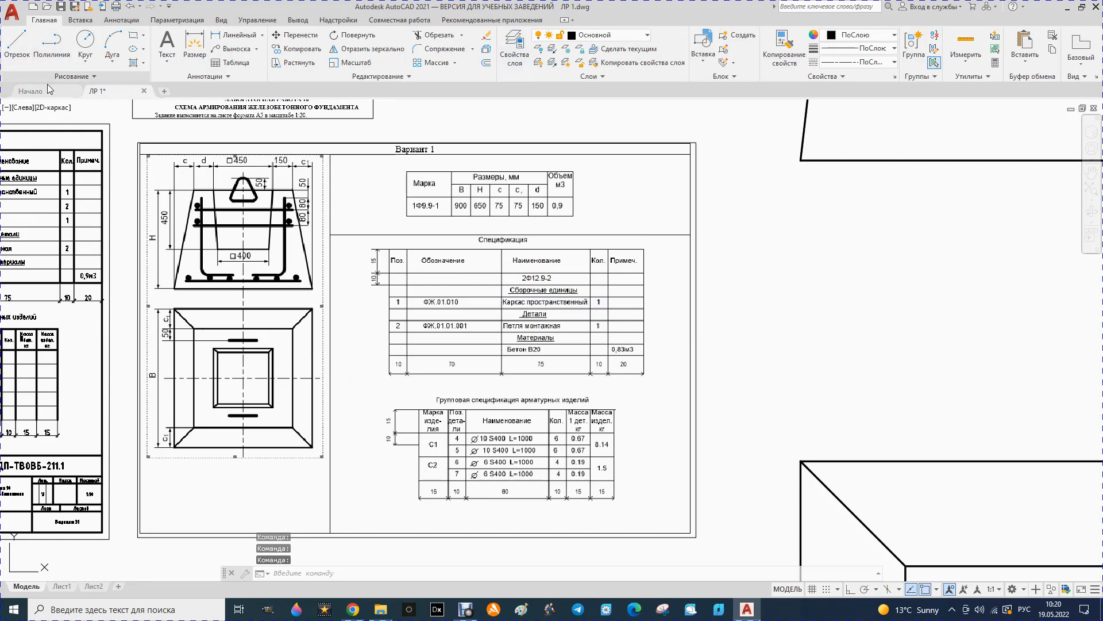
Step: Select the bottom edge line of the foundation's section view
scroll(63, 286, "down", 5)
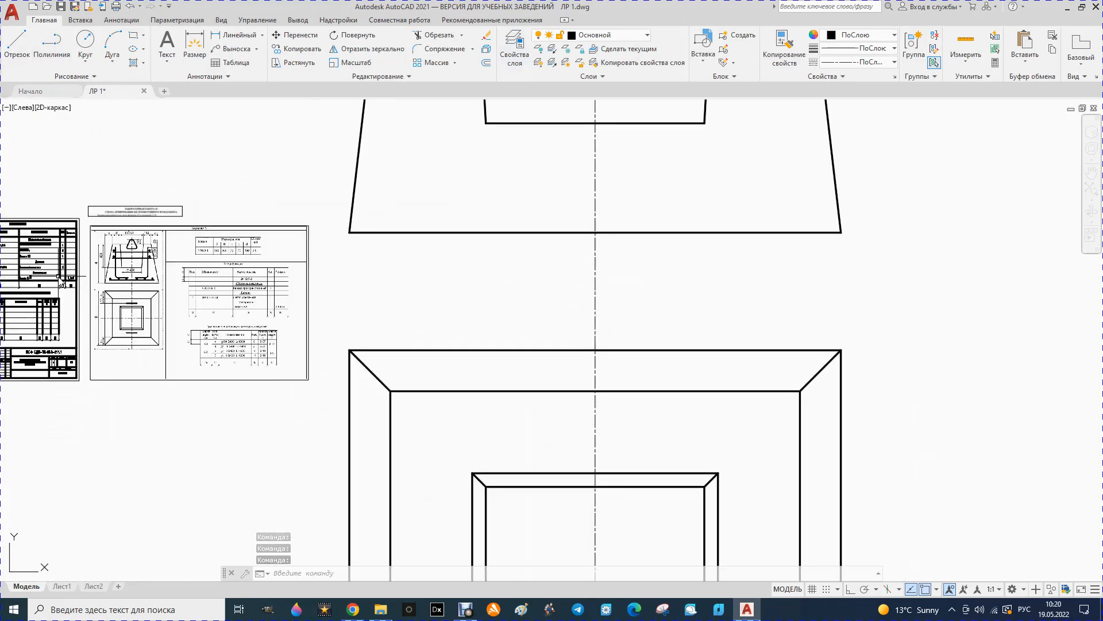
scroll(315, 253, "up", 2)
scroll(322, 253, "down", 4)
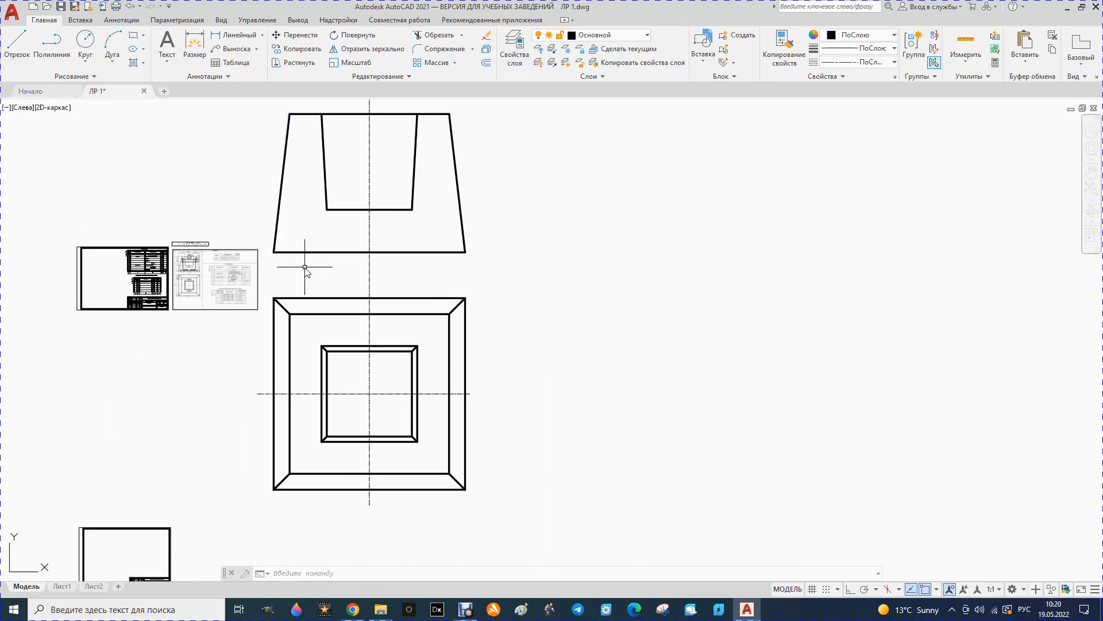
scroll(310, 251, "up", 4)
left_click(311, 253)
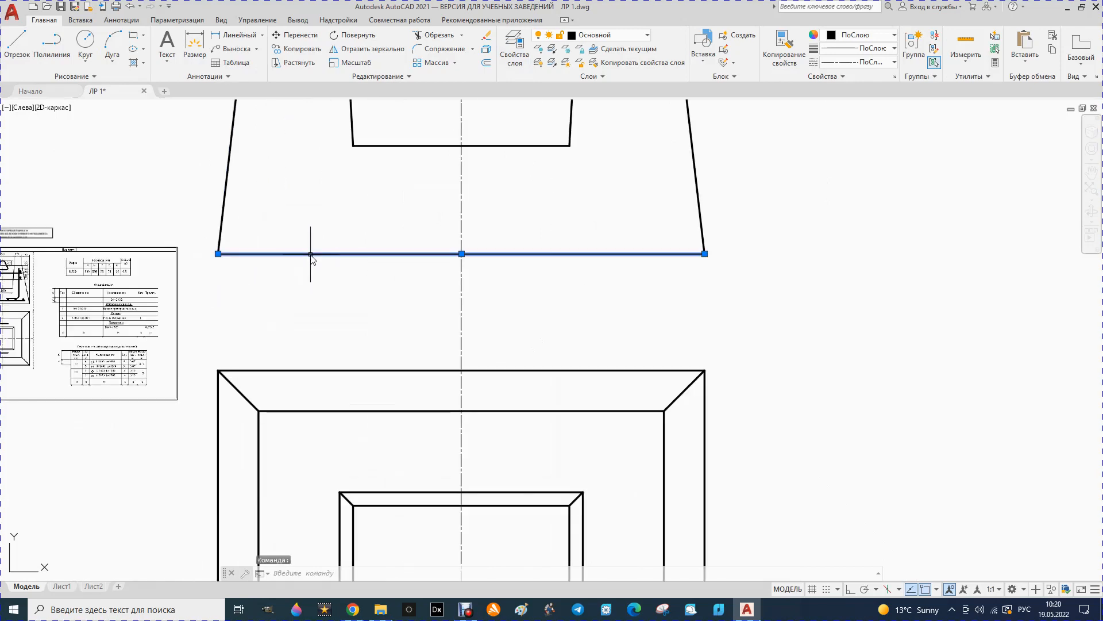
Step: Offset the base line of the upper foundation view 50 mm upward into the section
left_click(486, 64)
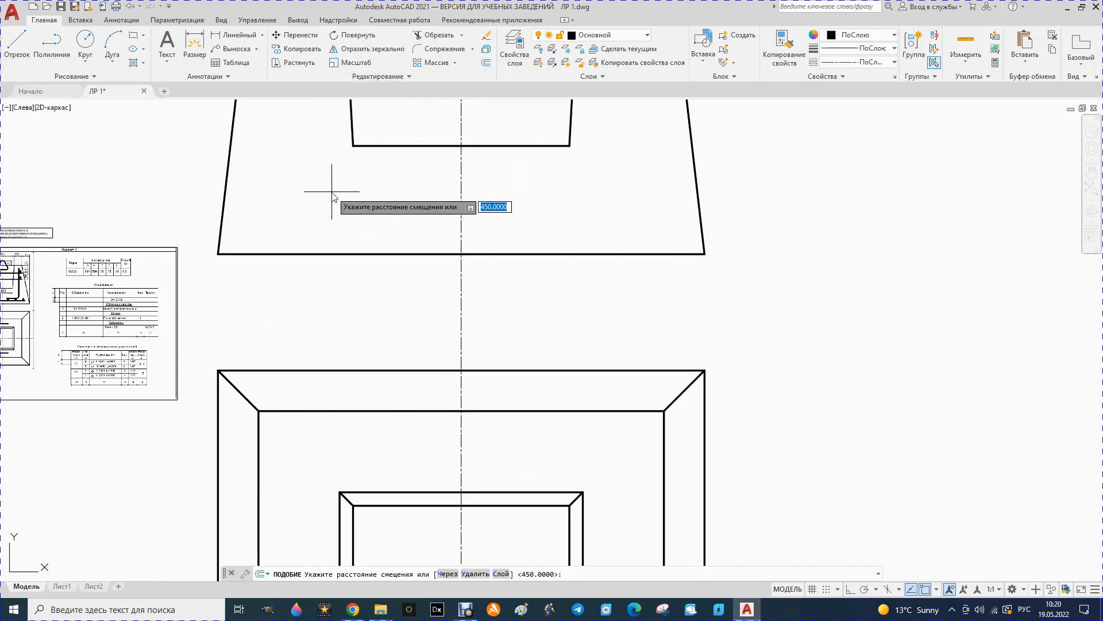
key("Return")
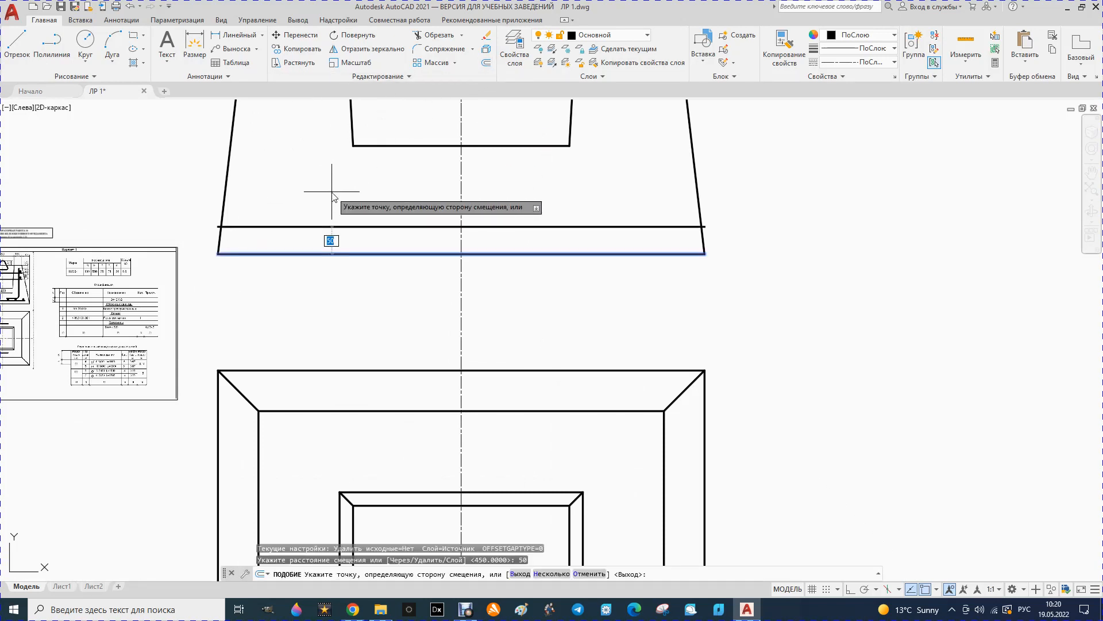
left_click(316, 236)
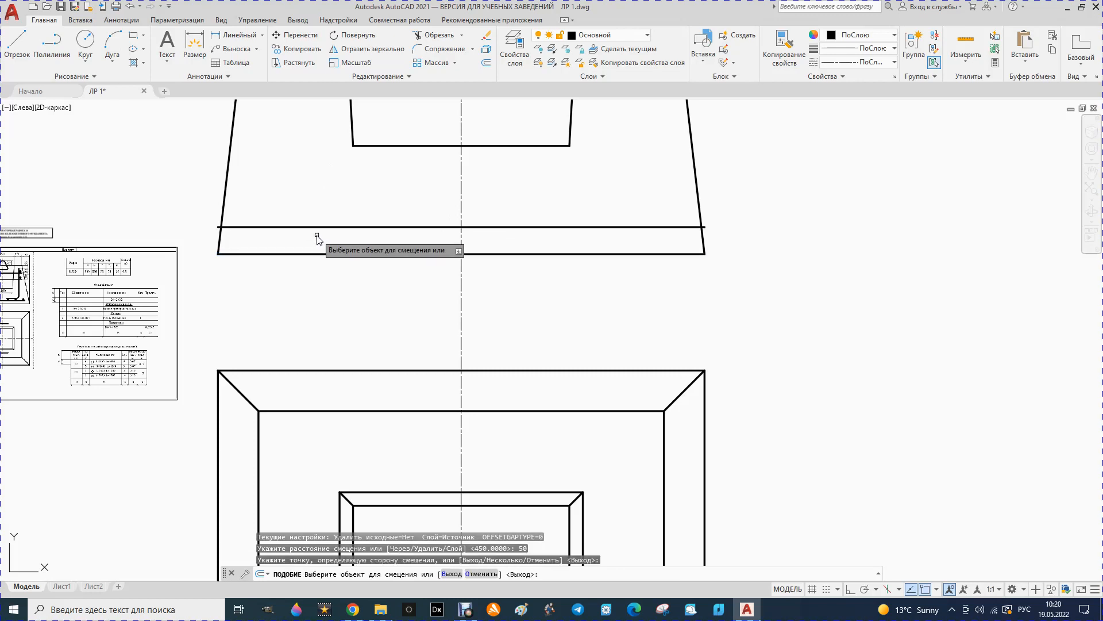
scroll(364, 264, "down", 2)
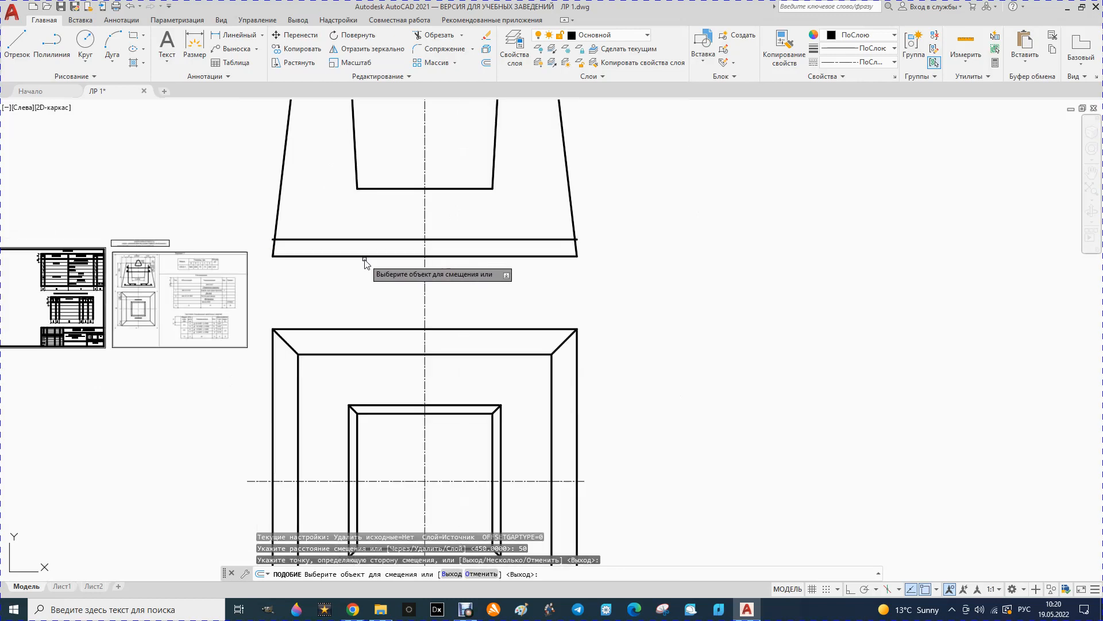
Step: Draw a vertical line from the base's left corner up to the left end of the offset line
left_click(23, 40)
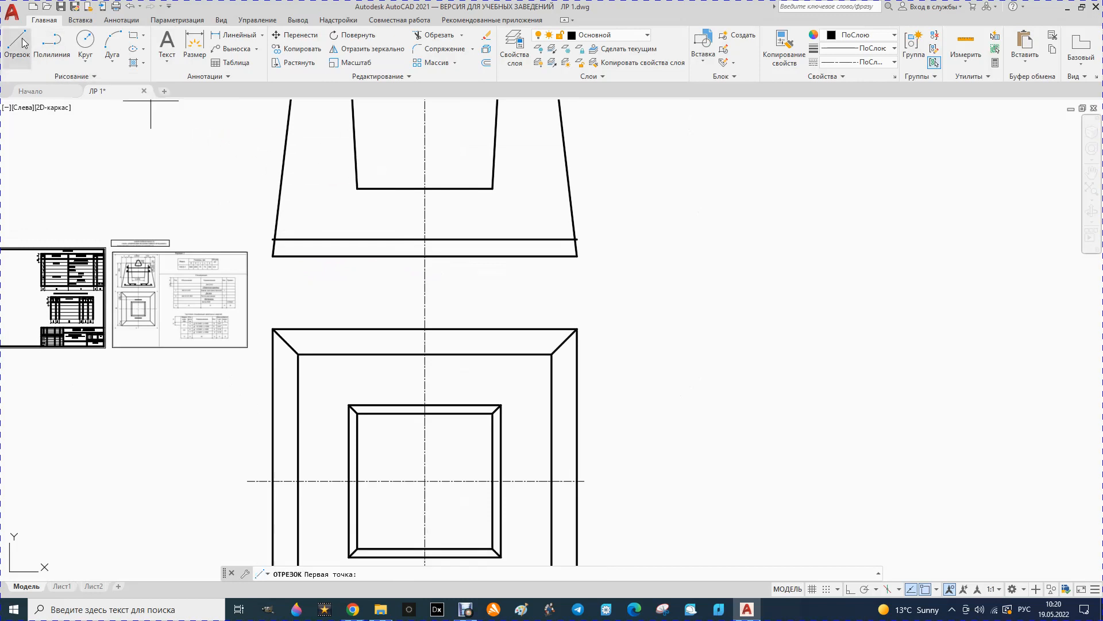
scroll(263, 237, "up", 5)
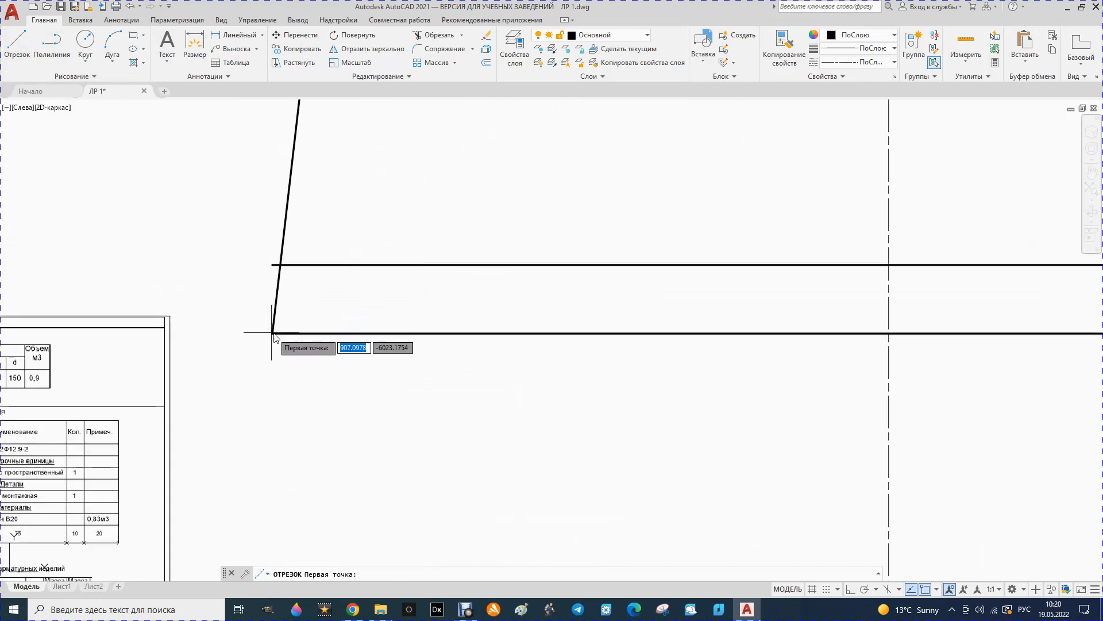
left_click(273, 332)
left_click(273, 265)
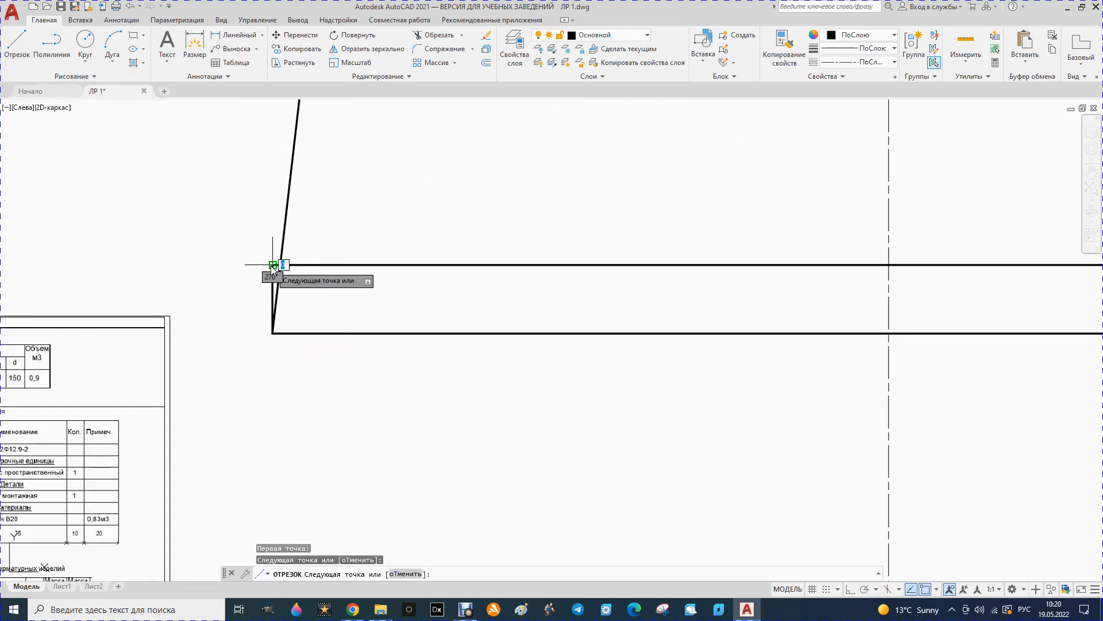
key("Escape")
Step: Draw a vertical line from the base's right corner up to the right end of the offset line
left_click(16, 44)
scroll(20, 166, "down", 6)
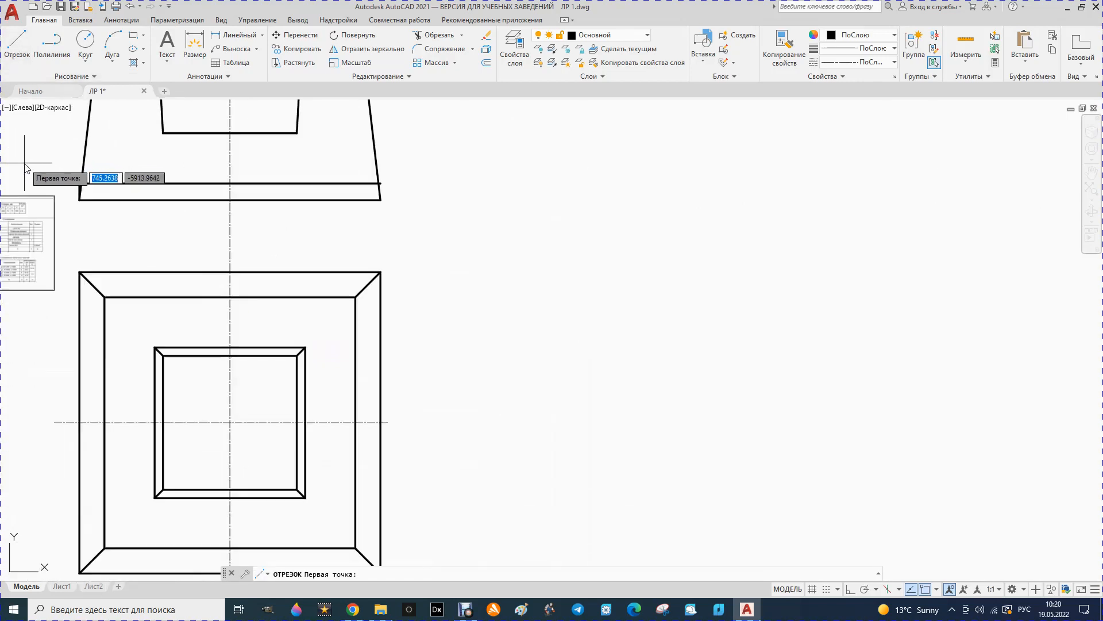
scroll(285, 183, "up", 4)
left_click(528, 234)
left_click(527, 192)
key("Escape")
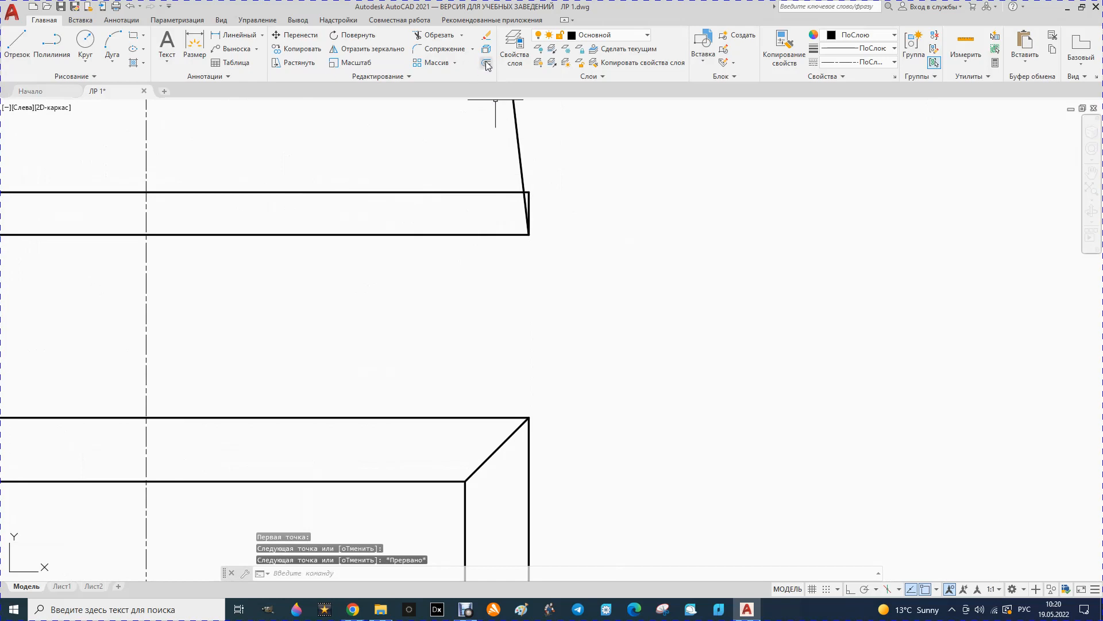
Step: Offset the two short vertical end lines 50 mm inward, one at each side of the base
left_click(485, 63)
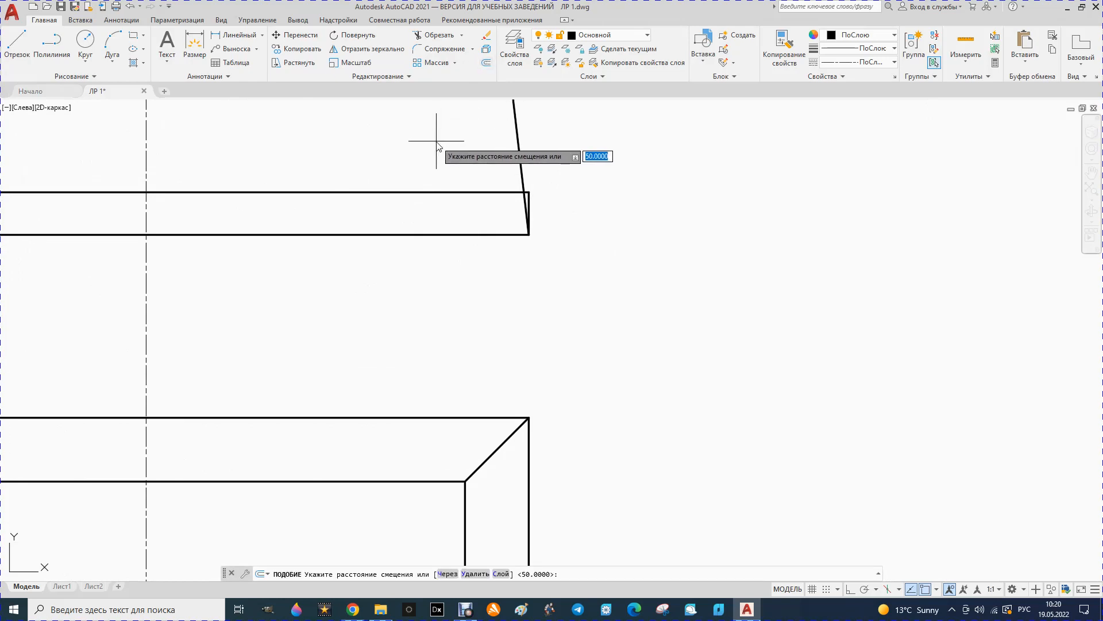
key("Return")
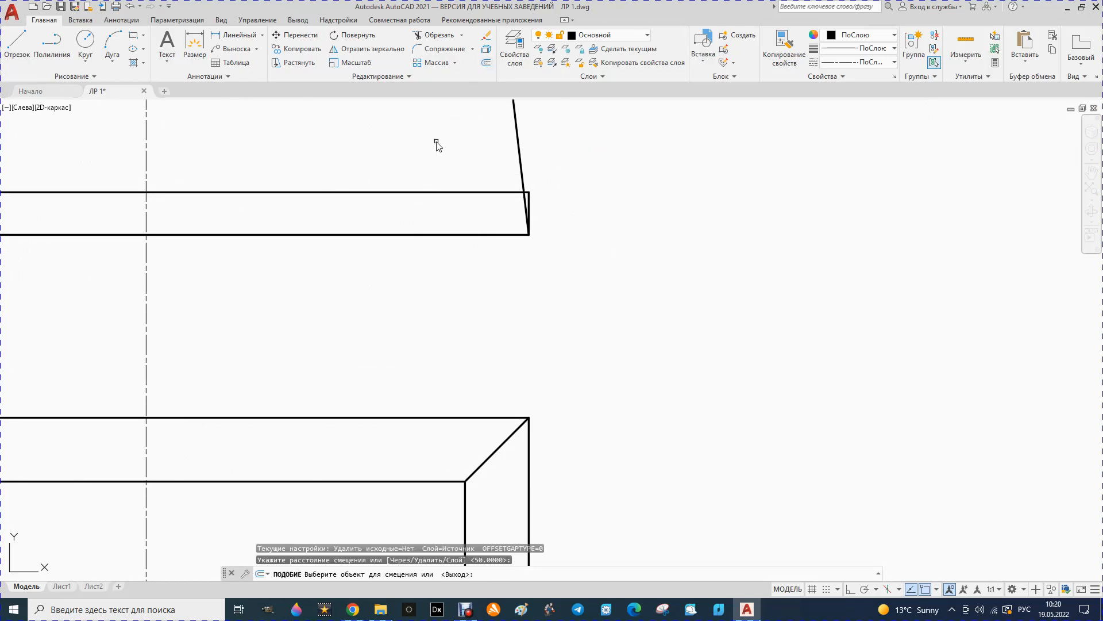
left_click(529, 200)
left_click(510, 212)
scroll(616, 235, "down", 4)
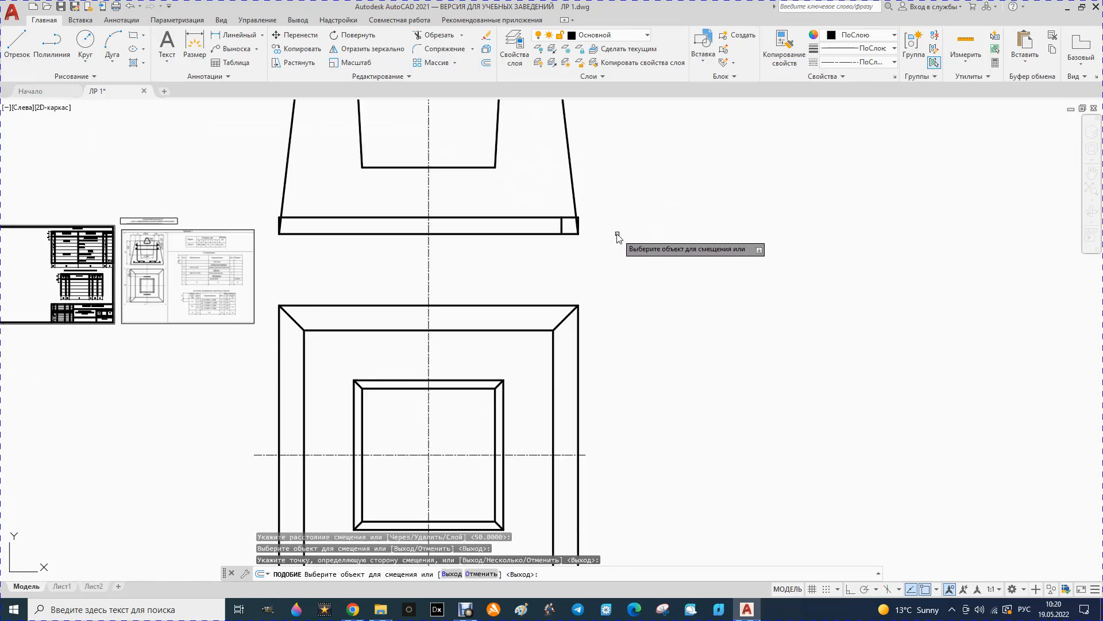
scroll(281, 228, "up", 4)
left_click(275, 214)
left_click(284, 220)
scroll(206, 207, "down", 2)
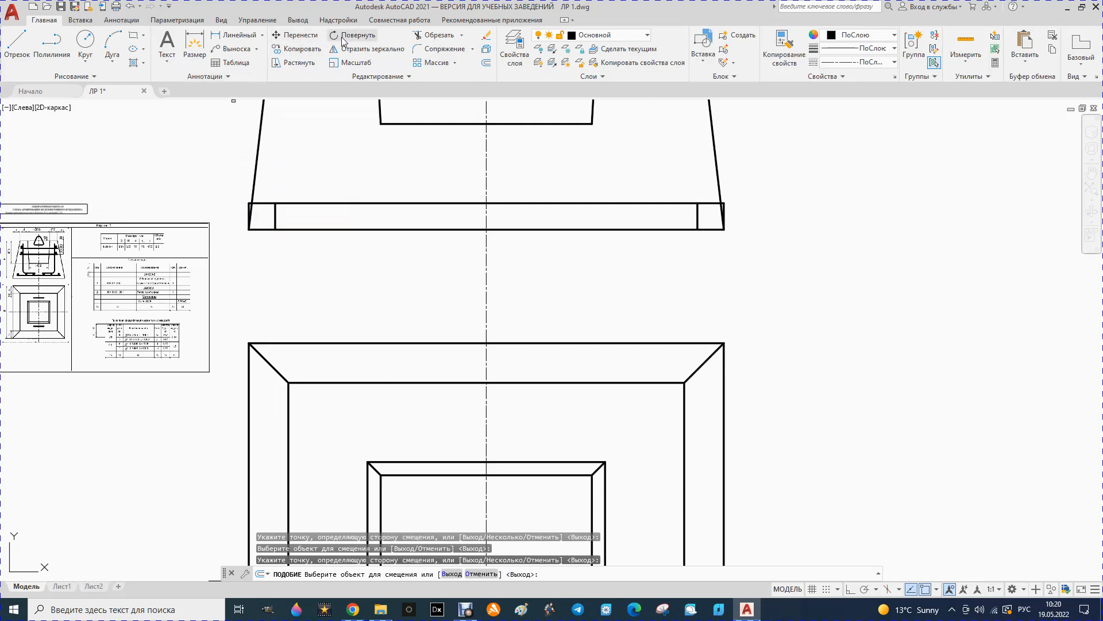
Step: Try to trim the construction lines at the left end of the offset line, and undo the trimming
left_click(437, 35)
scroll(250, 211, "up", 4)
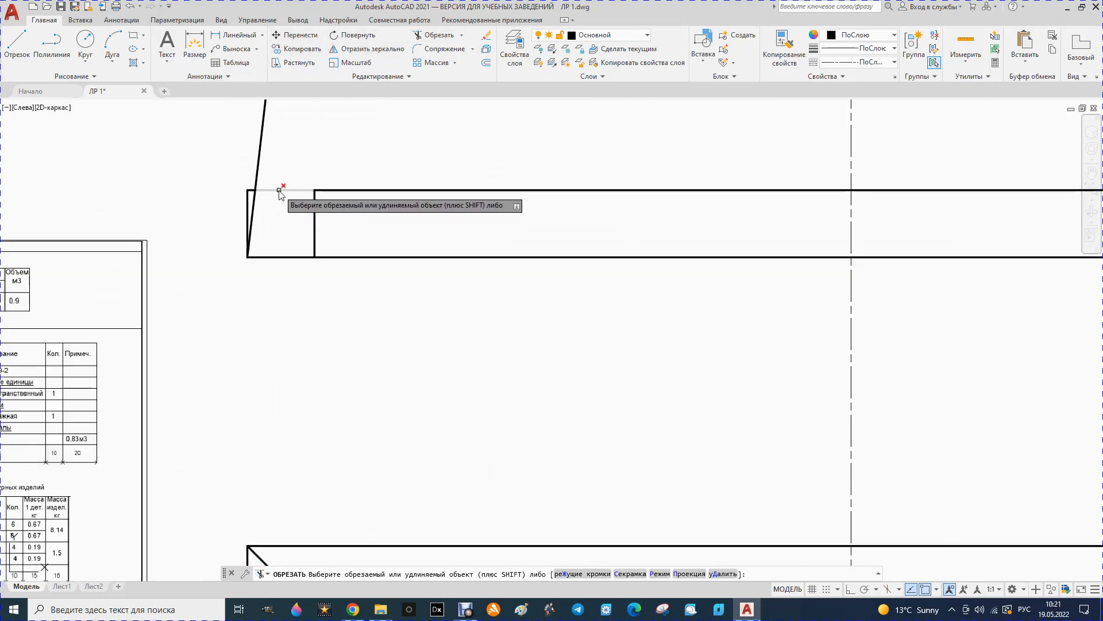
left_click(246, 188)
left_click(248, 191)
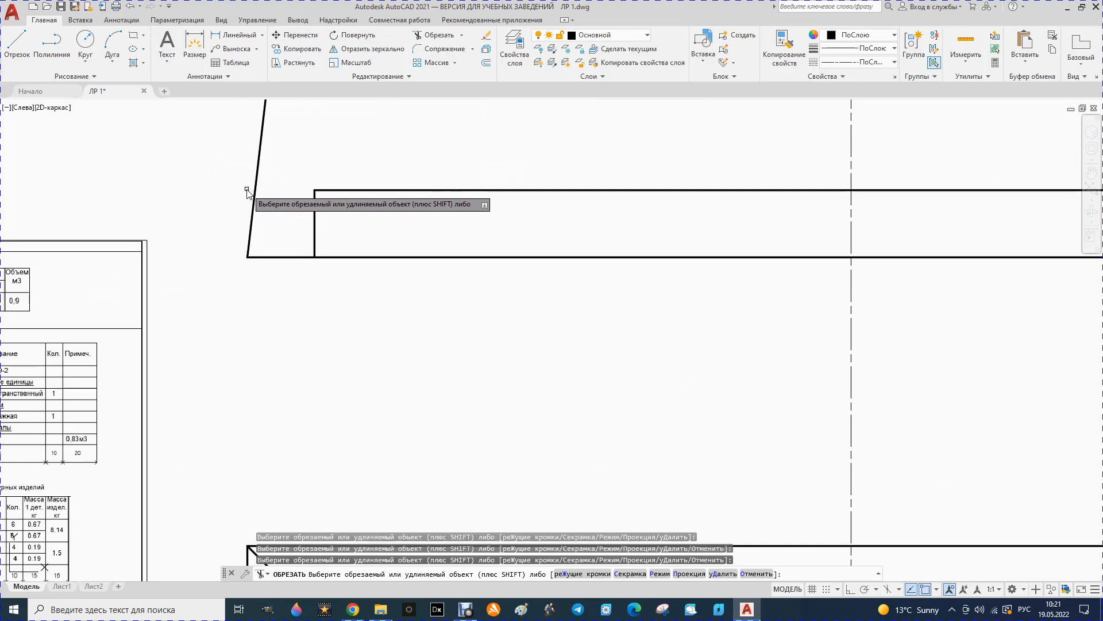
scroll(211, 197, "down", 2)
left_click(277, 206)
scroll(217, 212, "down", 6)
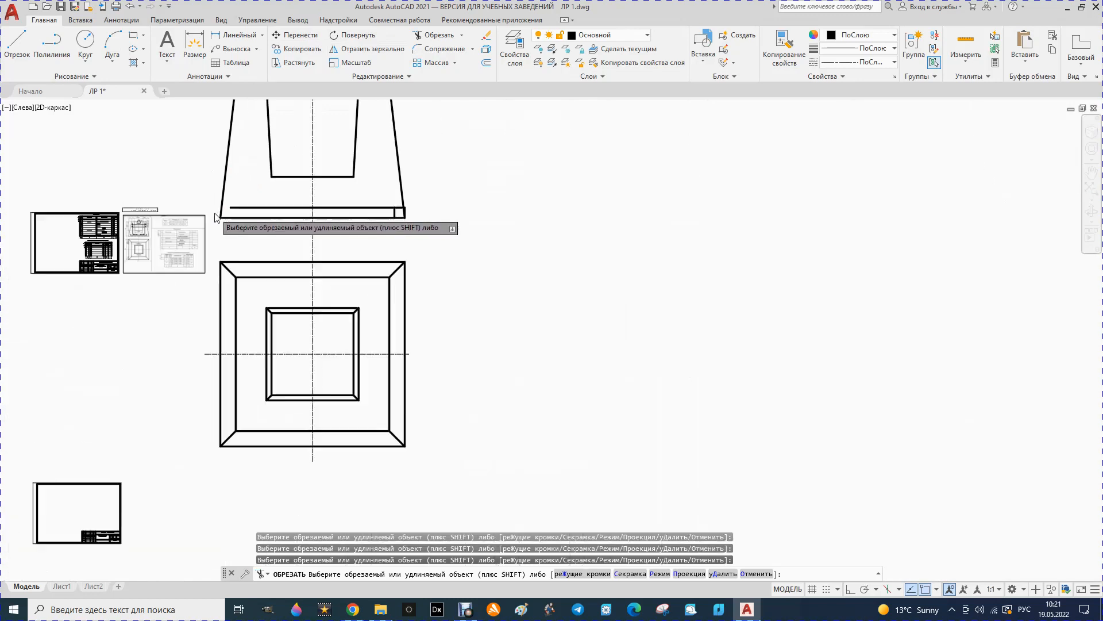
scroll(390, 210, "up", 8)
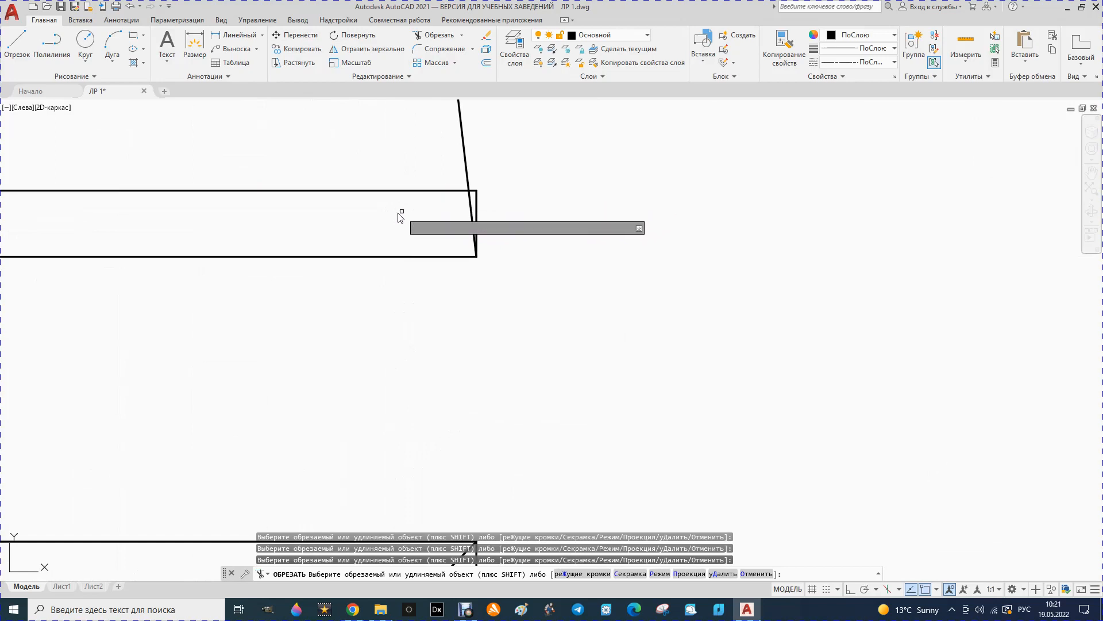
left_click(133, 12)
scroll(273, 175, "up", 2)
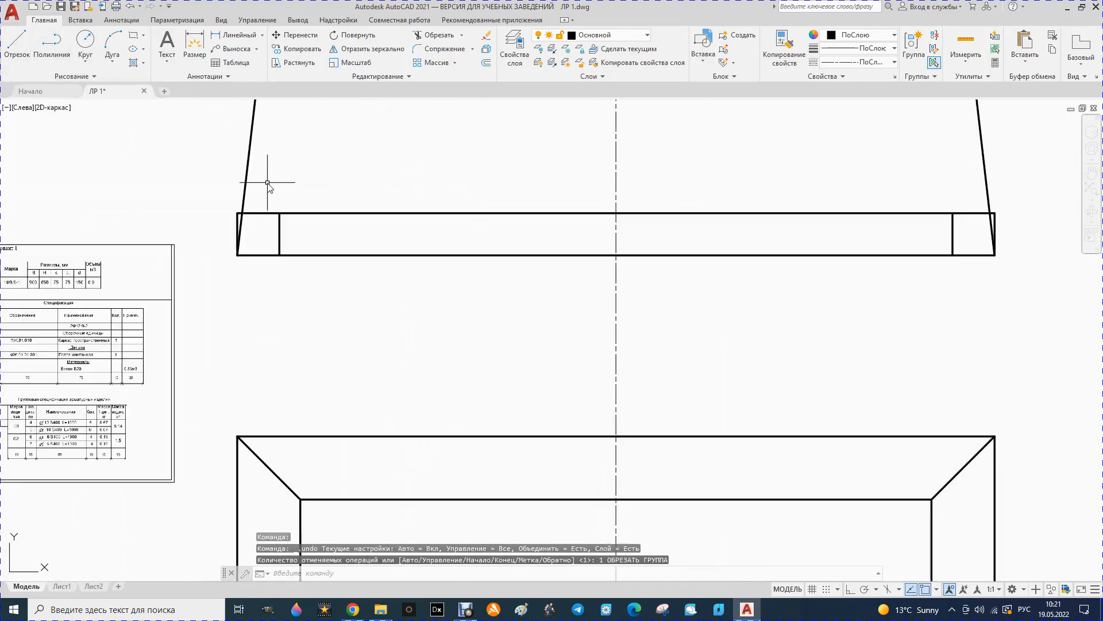
Step: Trim the offset line's left end back to the inner vertical and remove the leftover construction lines there
left_click(425, 36)
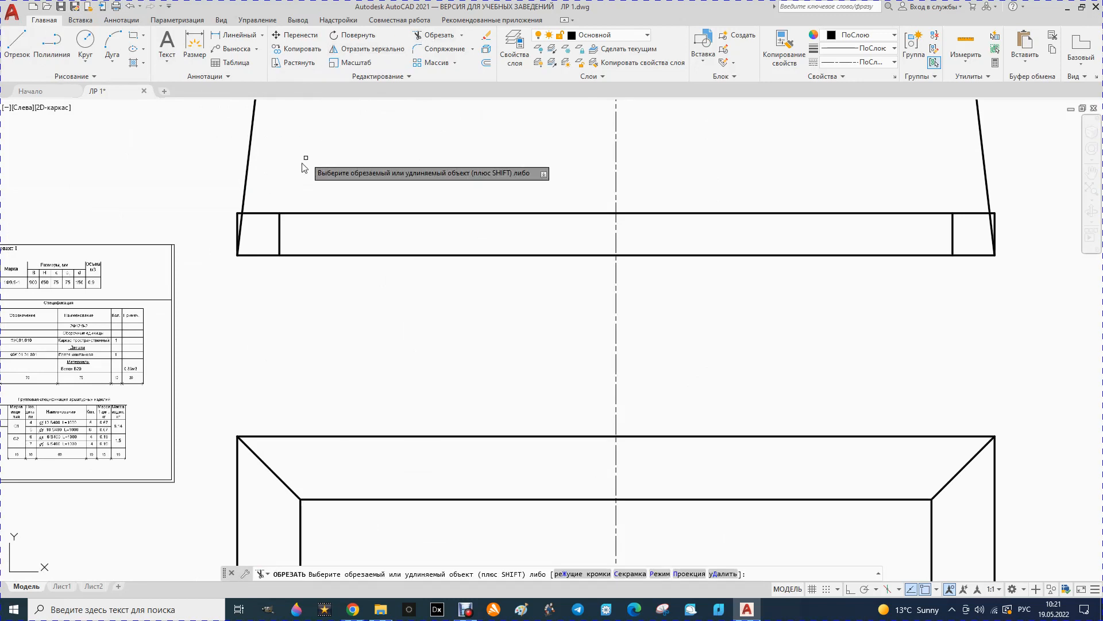
left_click(257, 214)
left_click(280, 229)
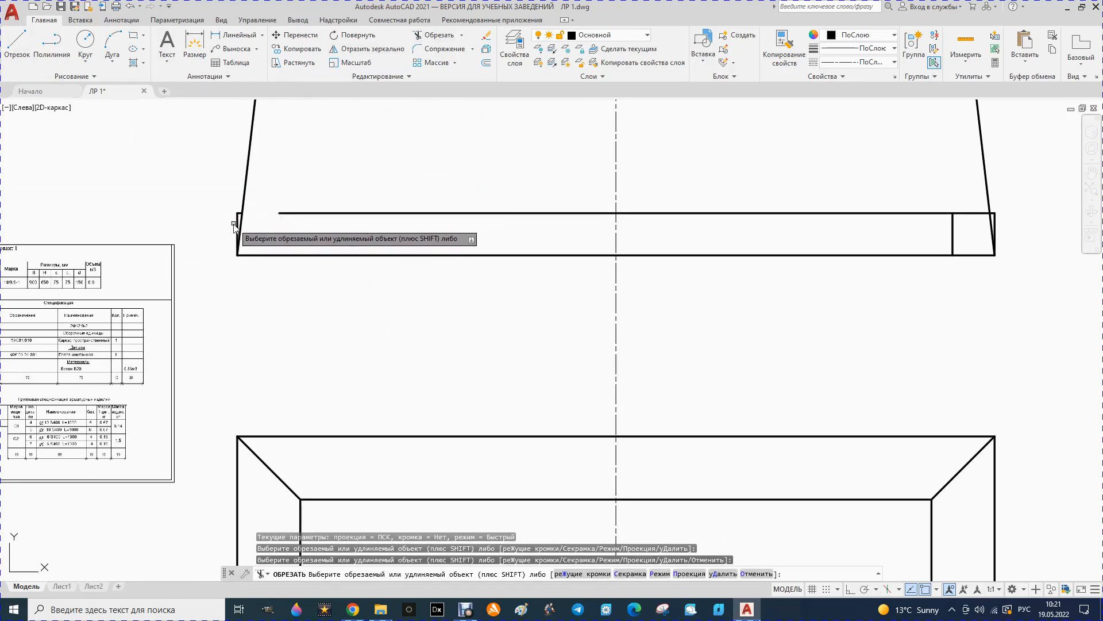
left_click(239, 214)
left_click(239, 213)
scroll(172, 217, "down", 2)
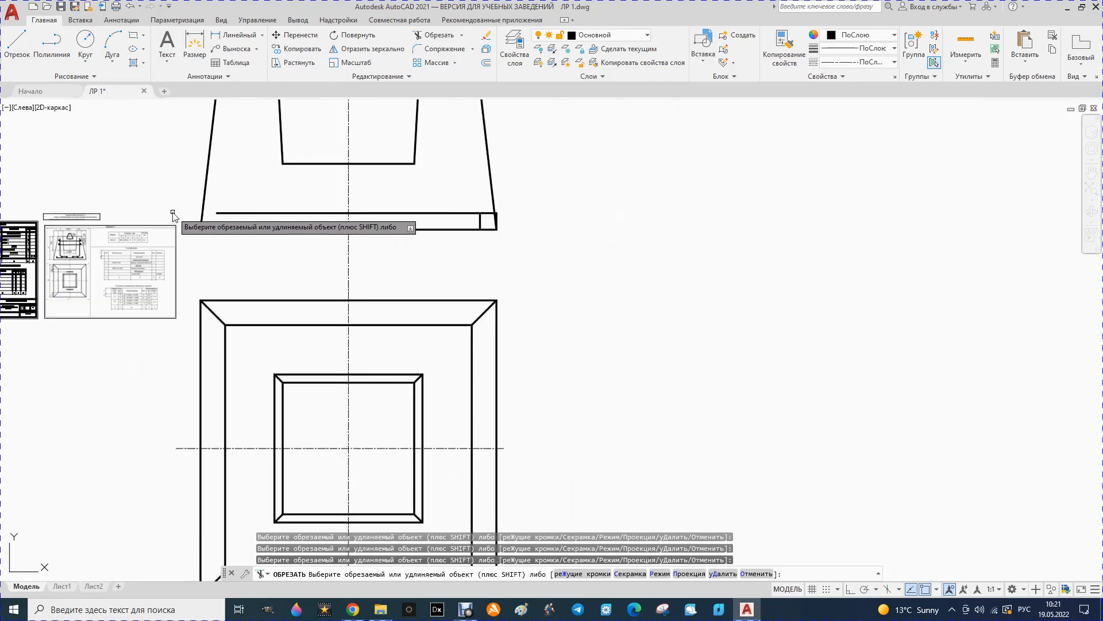
Step: Trim the offset line's right end back to the inner vertical and remove the leftover construction lines there
scroll(500, 218, "up", 5)
left_click(450, 228)
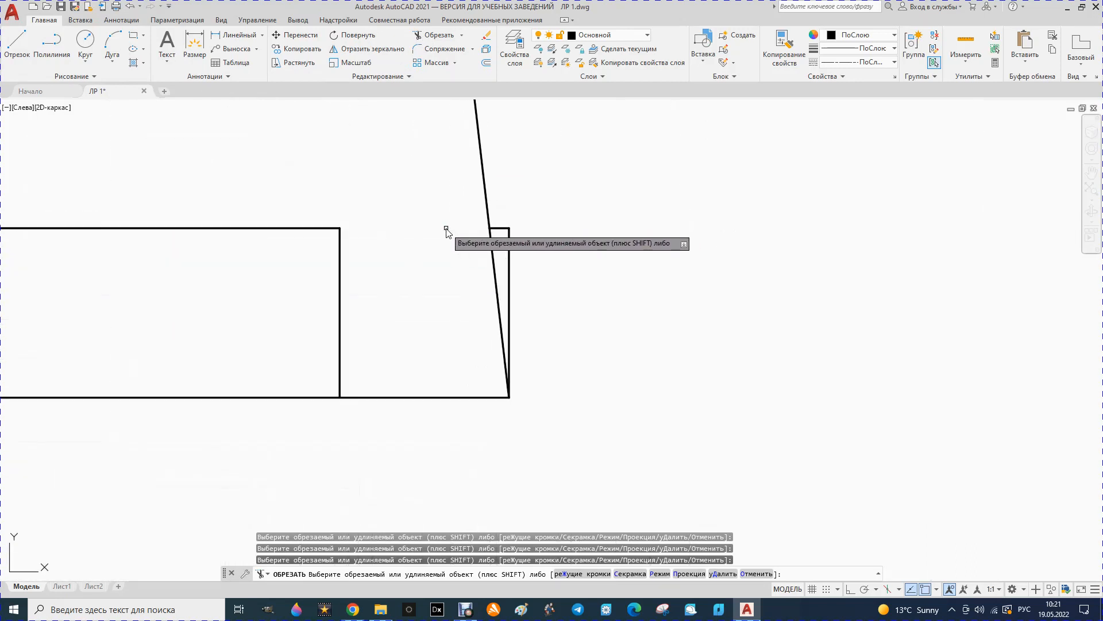
left_click(514, 235)
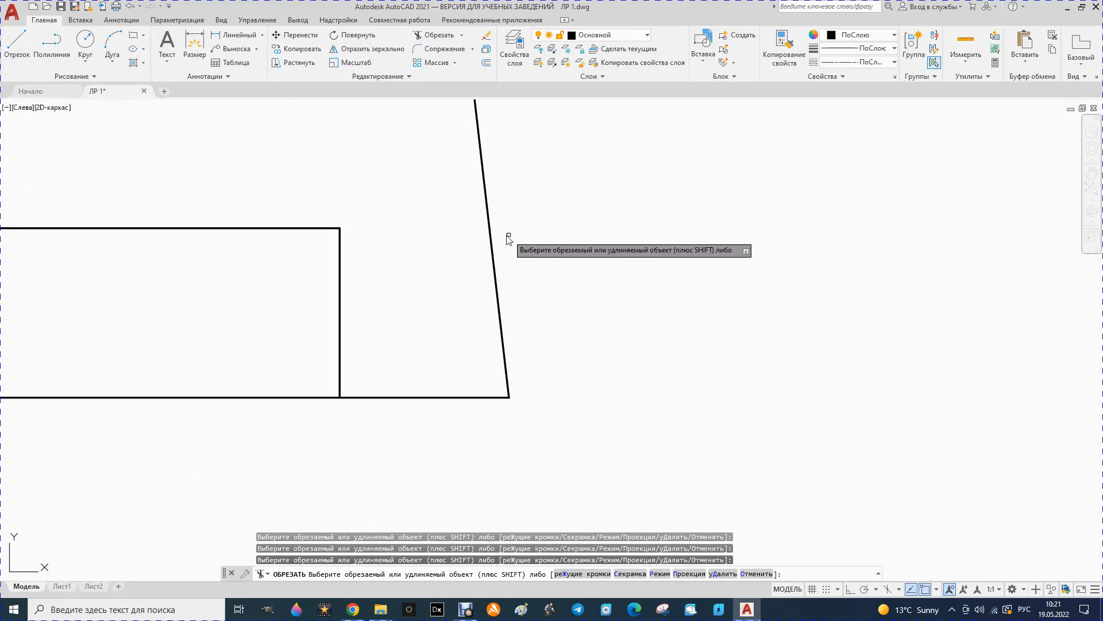
key("Escape")
scroll(465, 266, "down", 3)
key("Escape")
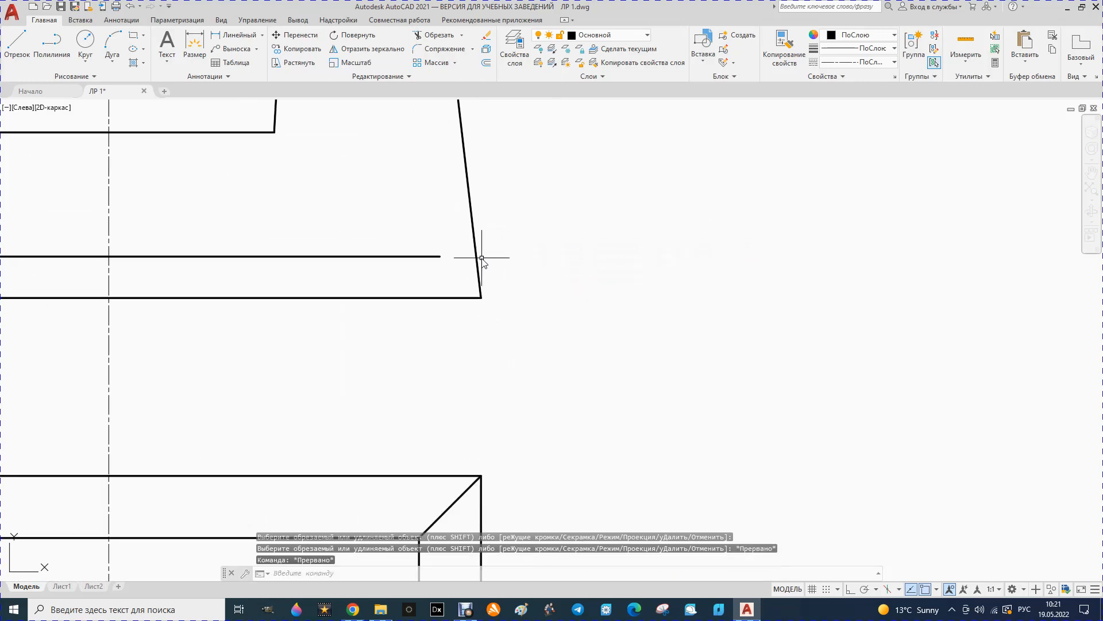
scroll(483, 257, "down", 1)
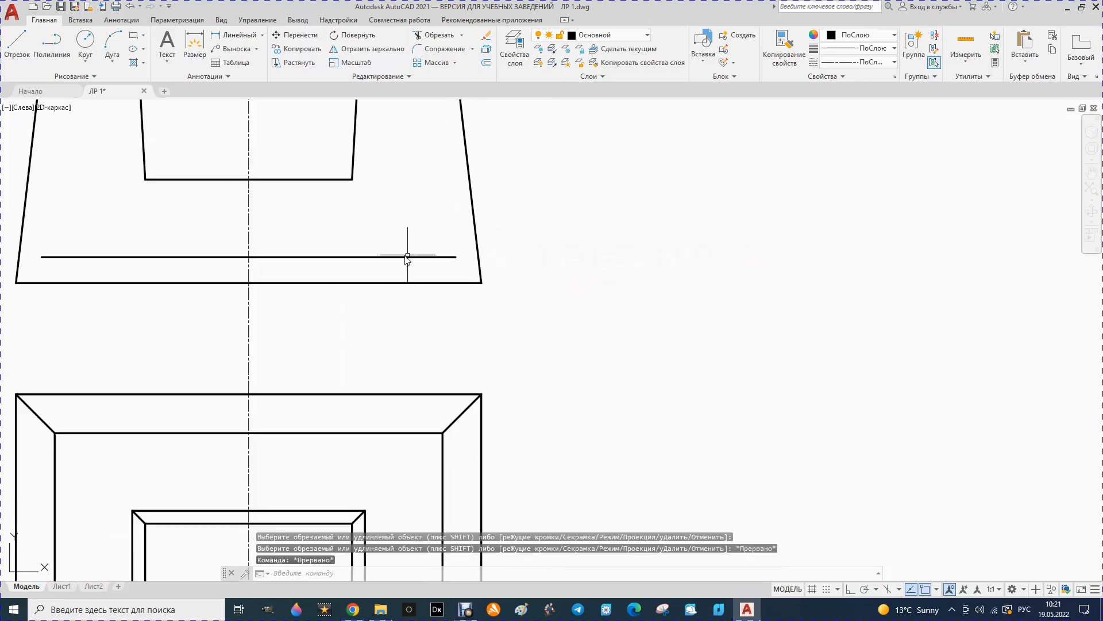
Step: Move the trimmed horizontal line above the base to the Арматура layer
left_click(290, 257)
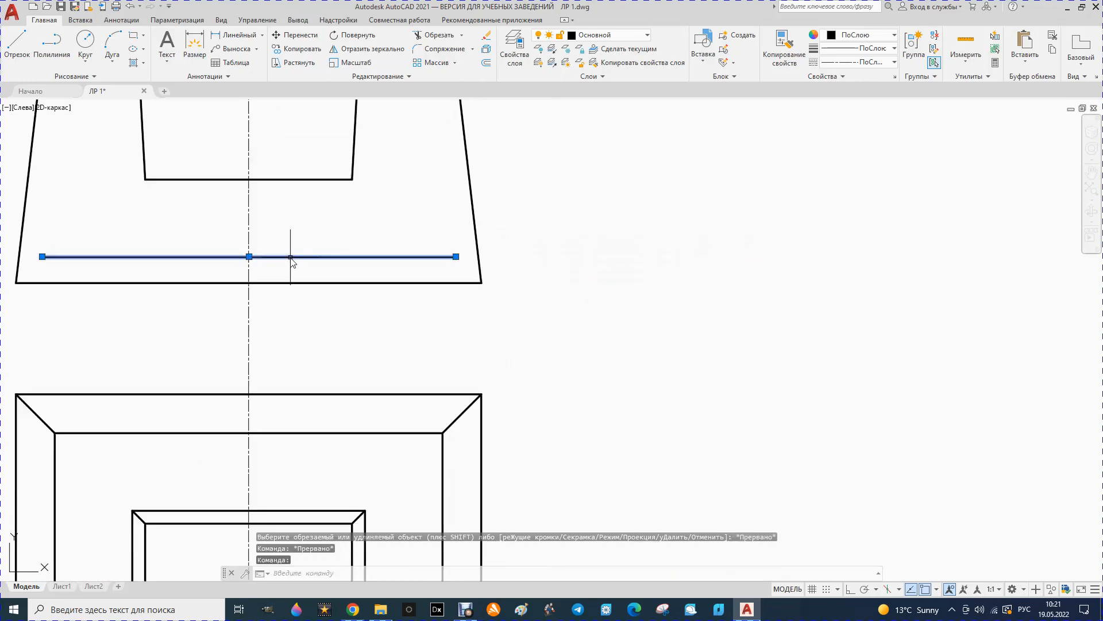
left_click(648, 39)
left_click(598, 72)
key("Escape")
scroll(542, 235, "down", 4)
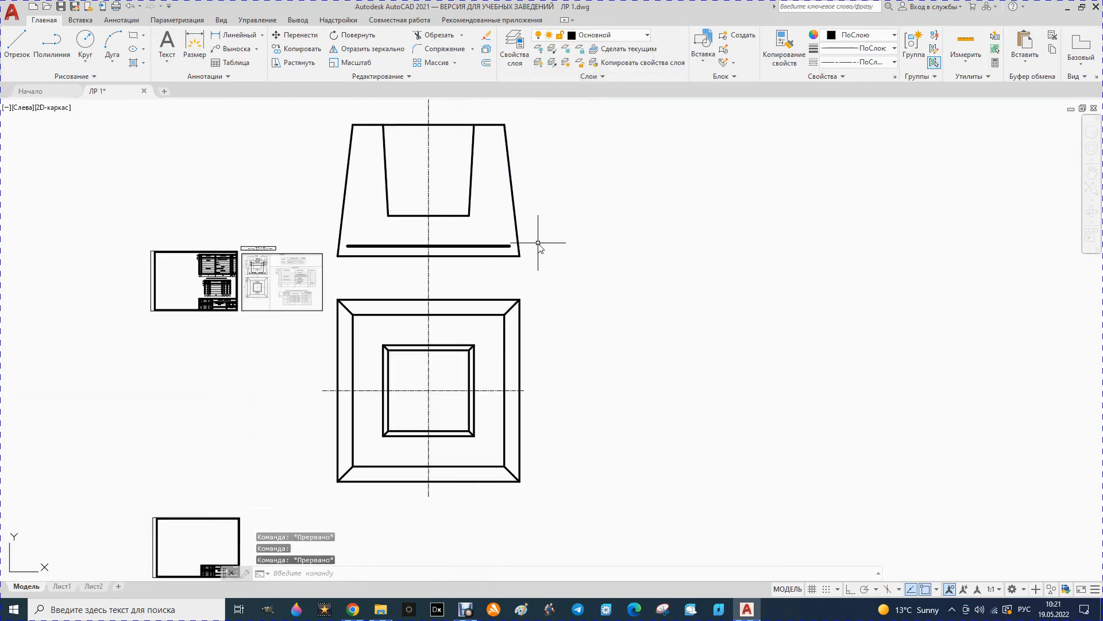
Step: Make Арматура the current layer with nothing selected
scroll(539, 230, "up", 2)
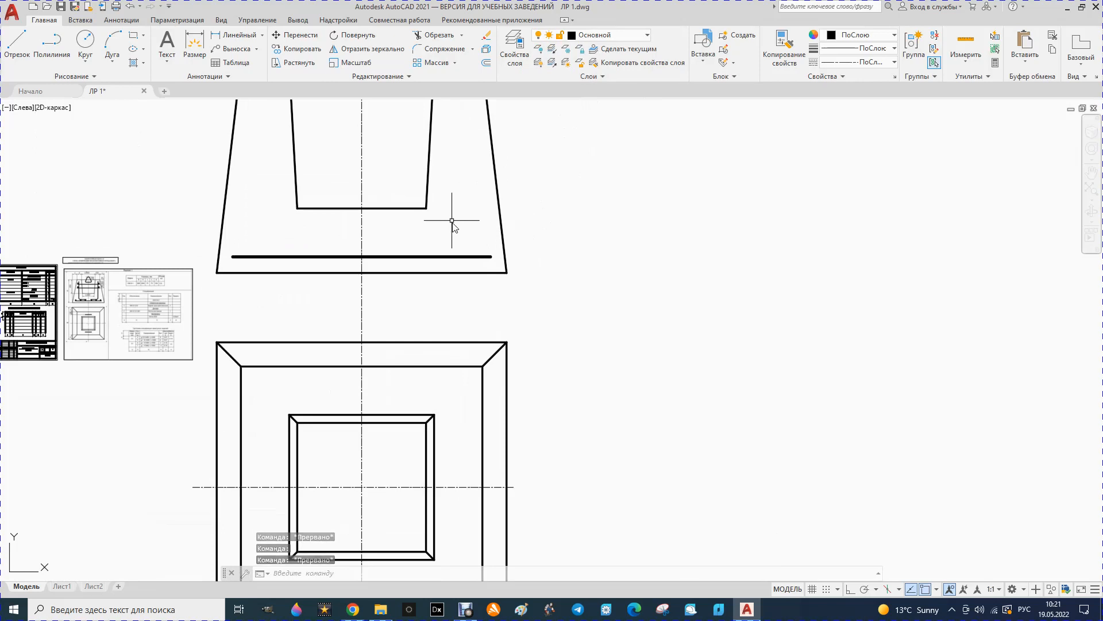
left_click(648, 37)
left_click(591, 81)
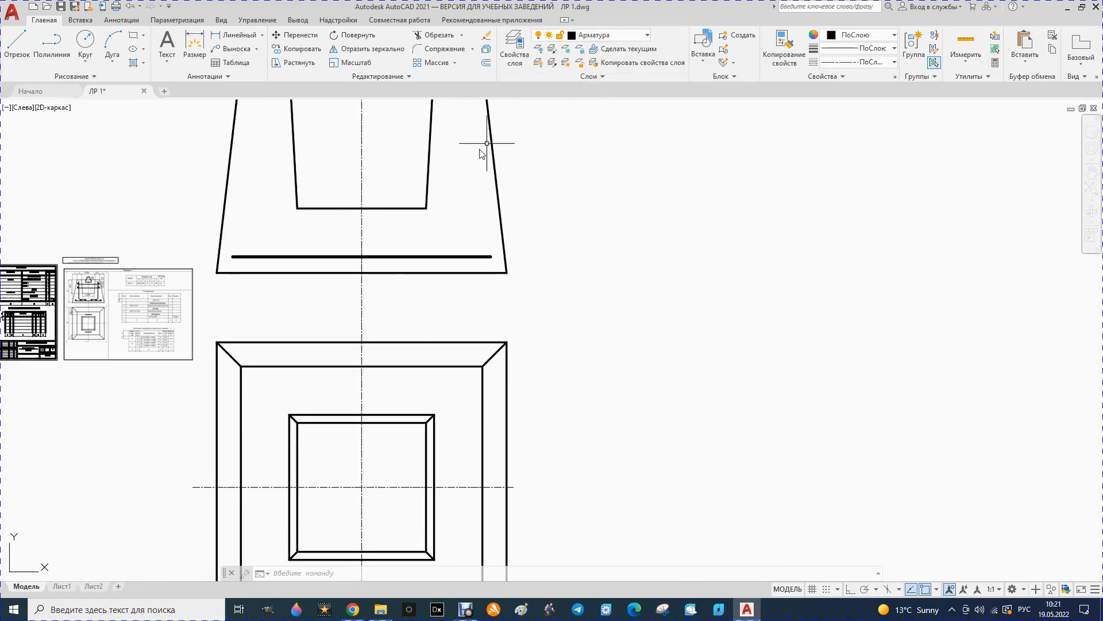
scroll(398, 229, "down", 2)
scroll(421, 215, "up", 2)
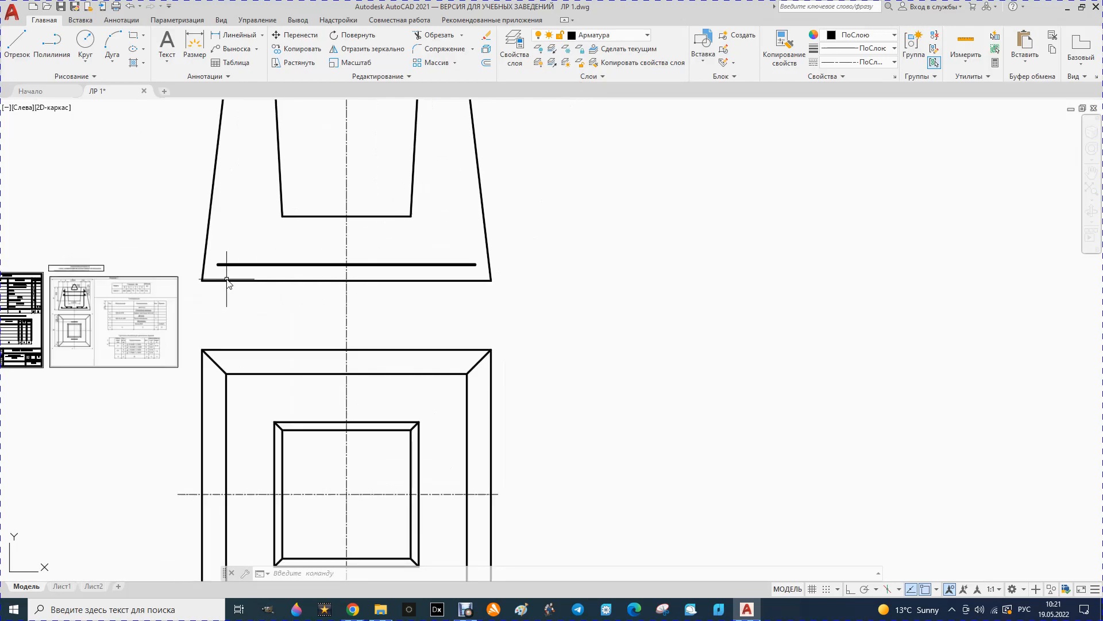
Step: Check the length of the horizontal reinforcement bar in its quick properties, and clear the selection
scroll(224, 275, "up", 4)
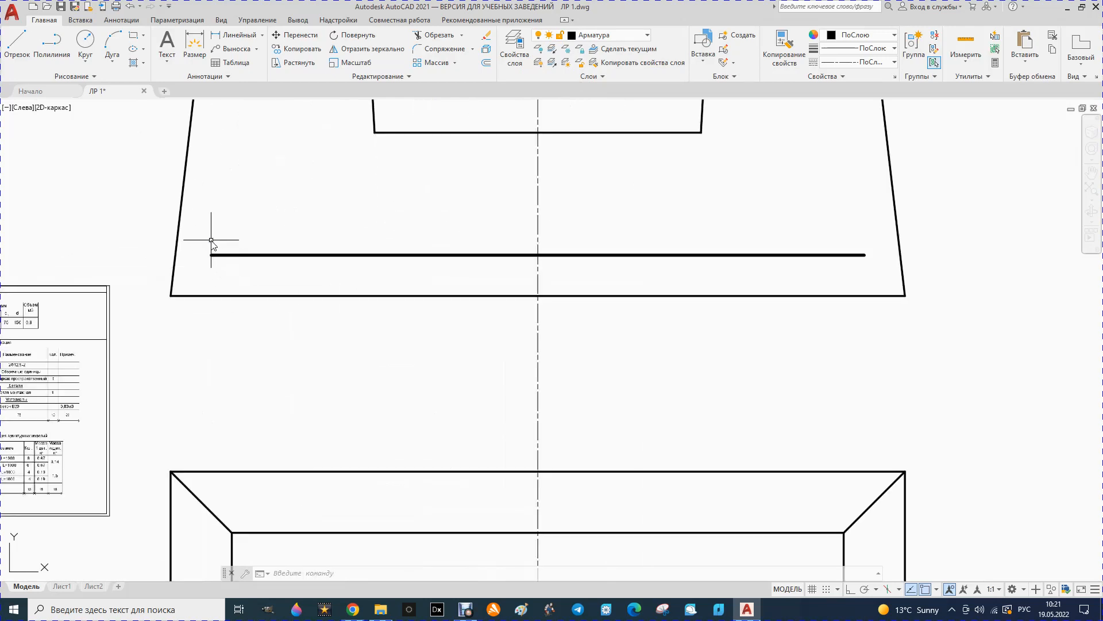
left_click(311, 255)
right_click(310, 257)
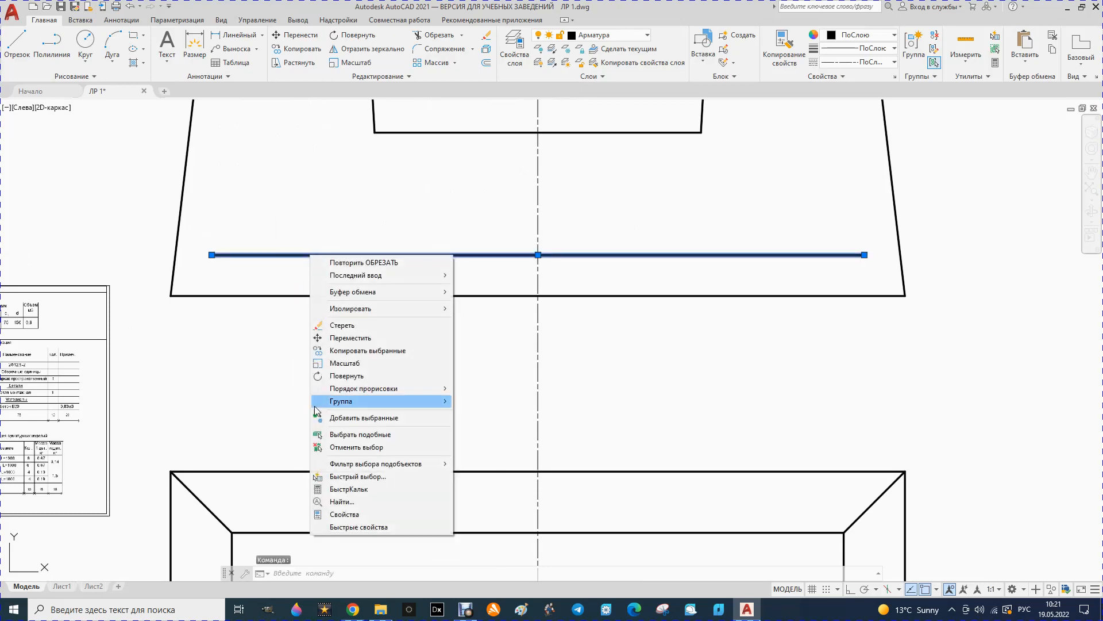
left_click(344, 527)
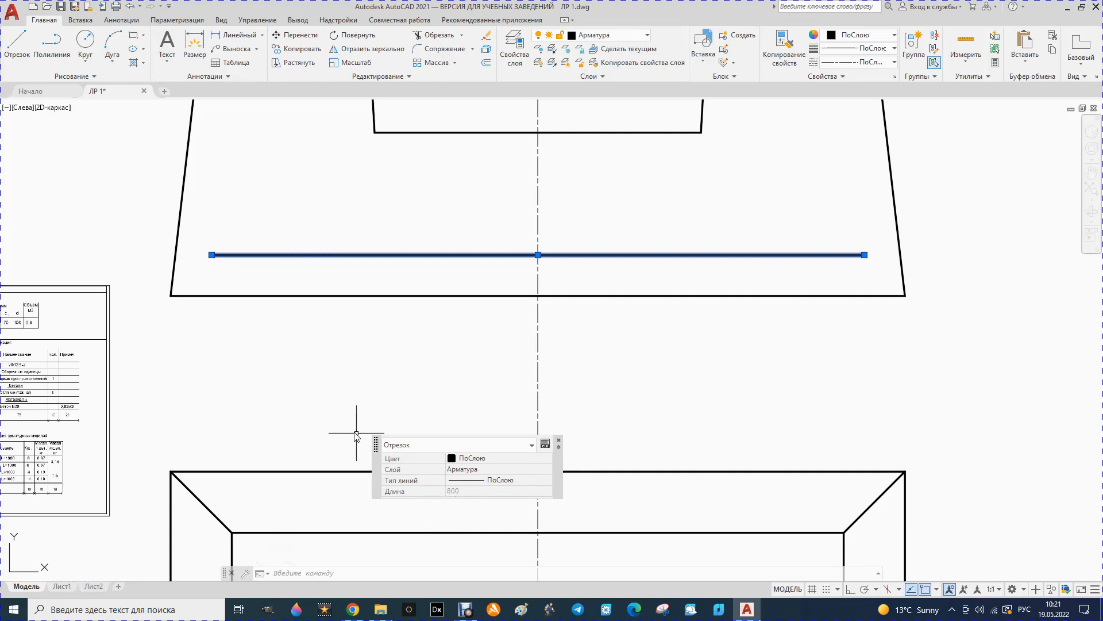
left_click(320, 398)
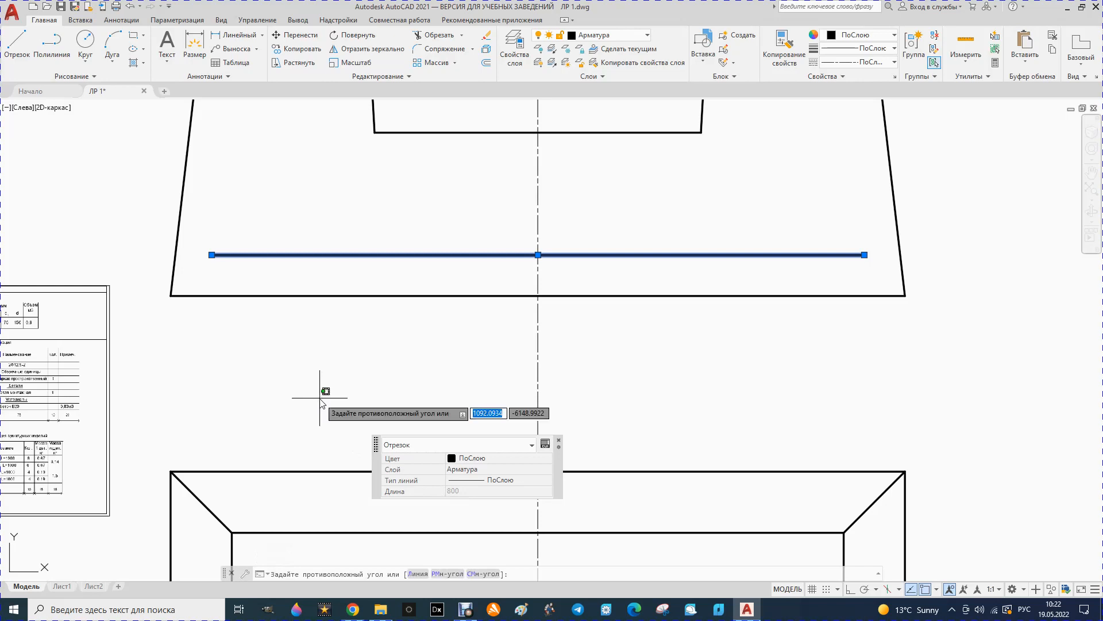
key("Escape")
key("Escape")
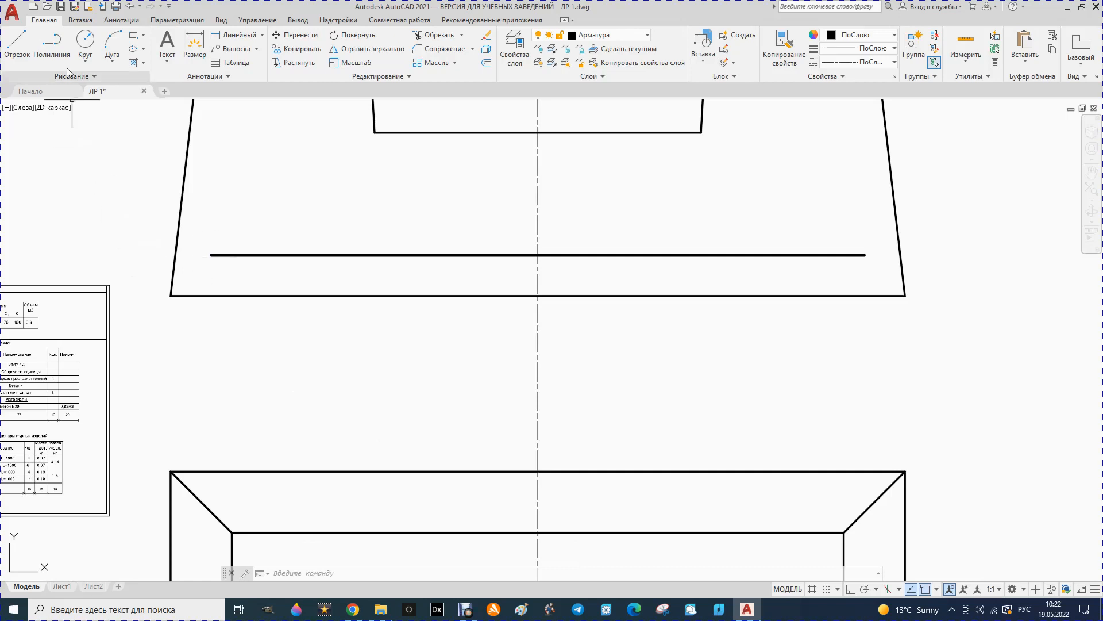
Step: Draw a circle with a radius of 5 mm above the left part of the horizontal bar
left_click(85, 41)
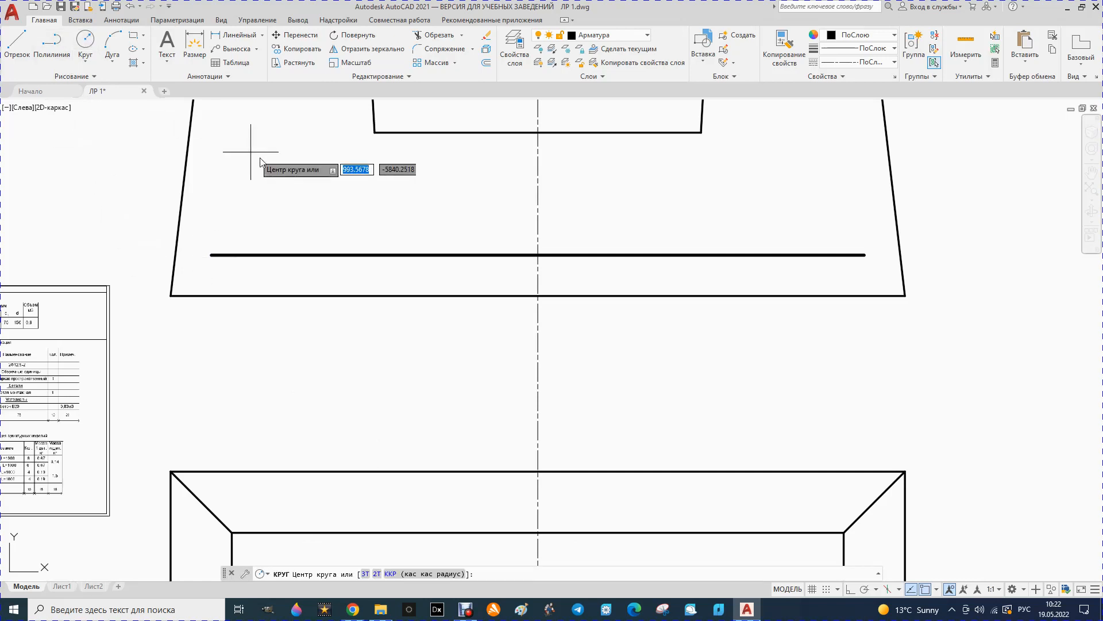
left_click(284, 211)
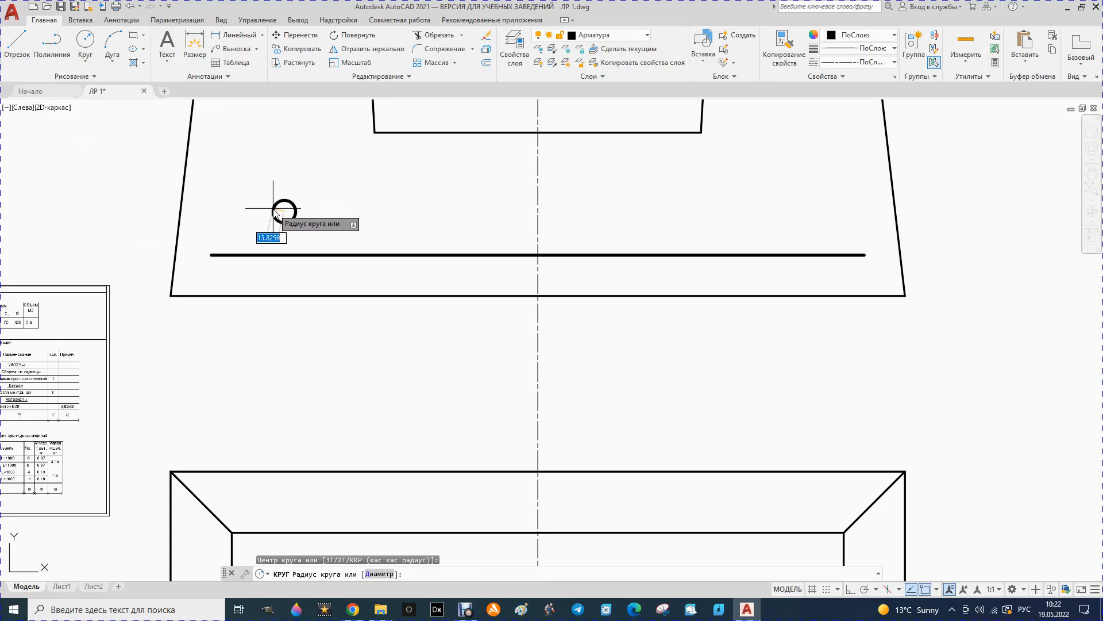
type("5")
key("Return")
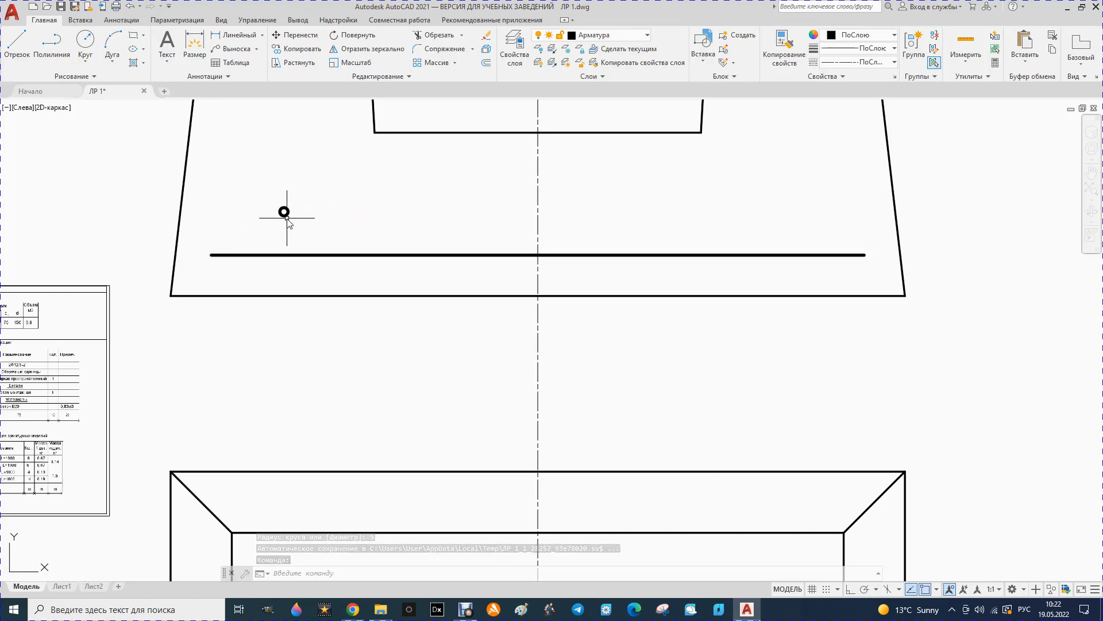
Step: Delete the small circle above the left part of the horizontal bar
left_click(284, 213)
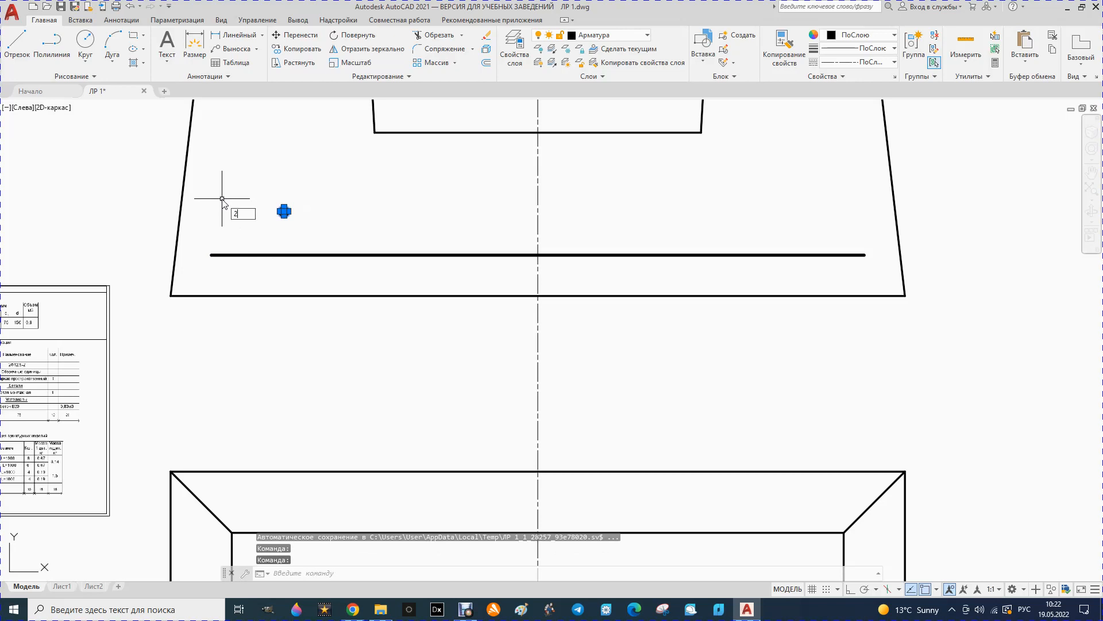
type("2")
key("Return")
key("Escape")
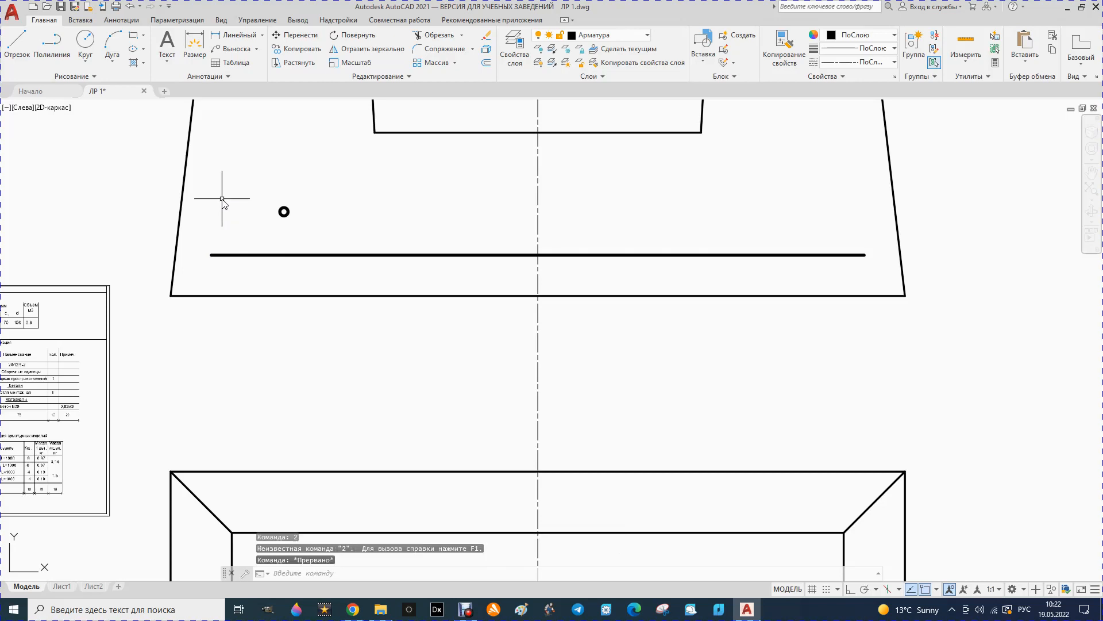
left_click(284, 212)
key("Return")
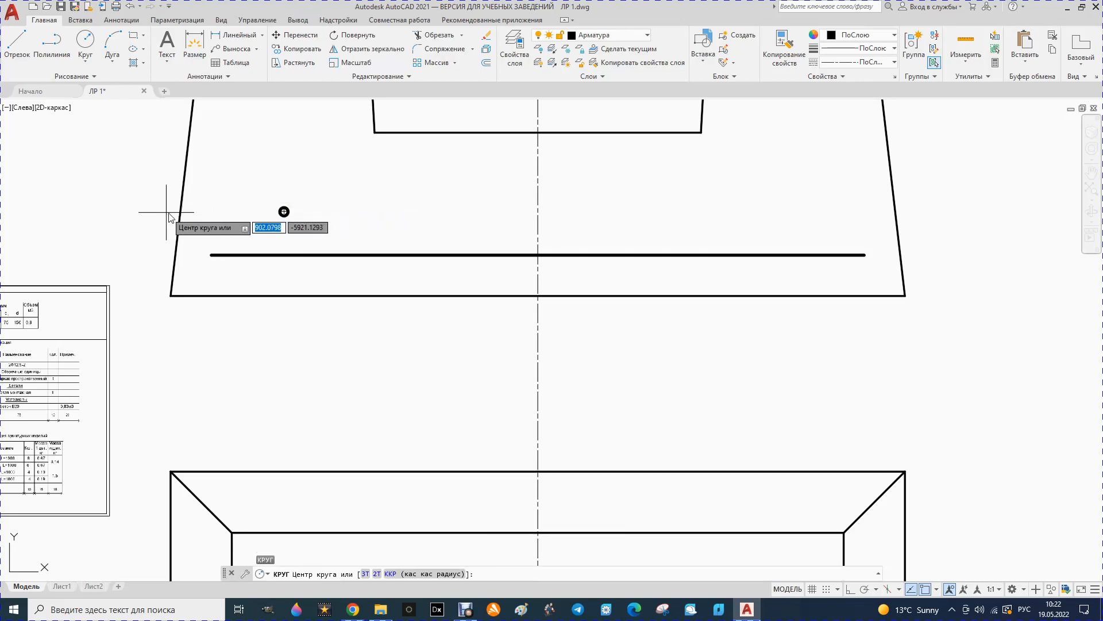
left_click(287, 208)
key("Escape")
key("Escape")
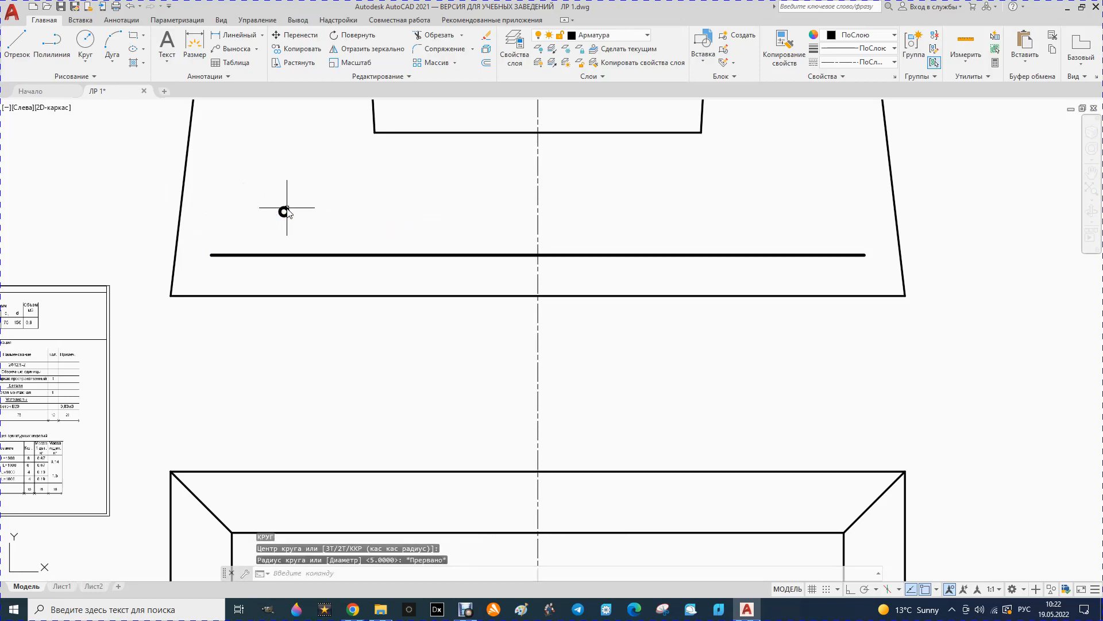
left_click(284, 211)
key("Delete")
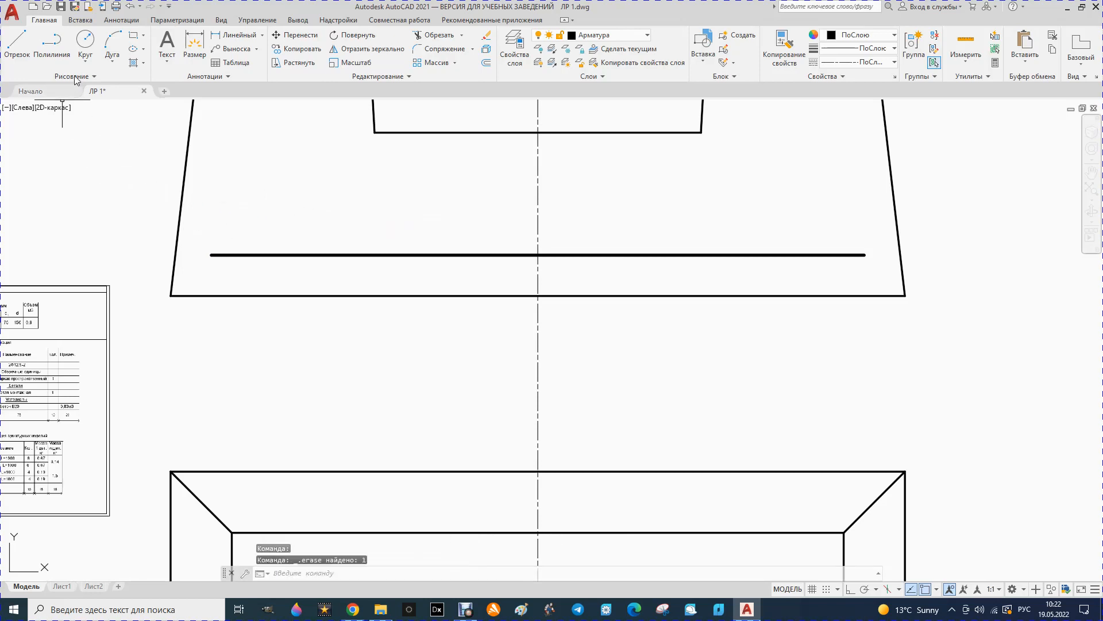
Step: Draw a circle with a radius of 3 mm above the left part of the horizontal bar
left_click(87, 40)
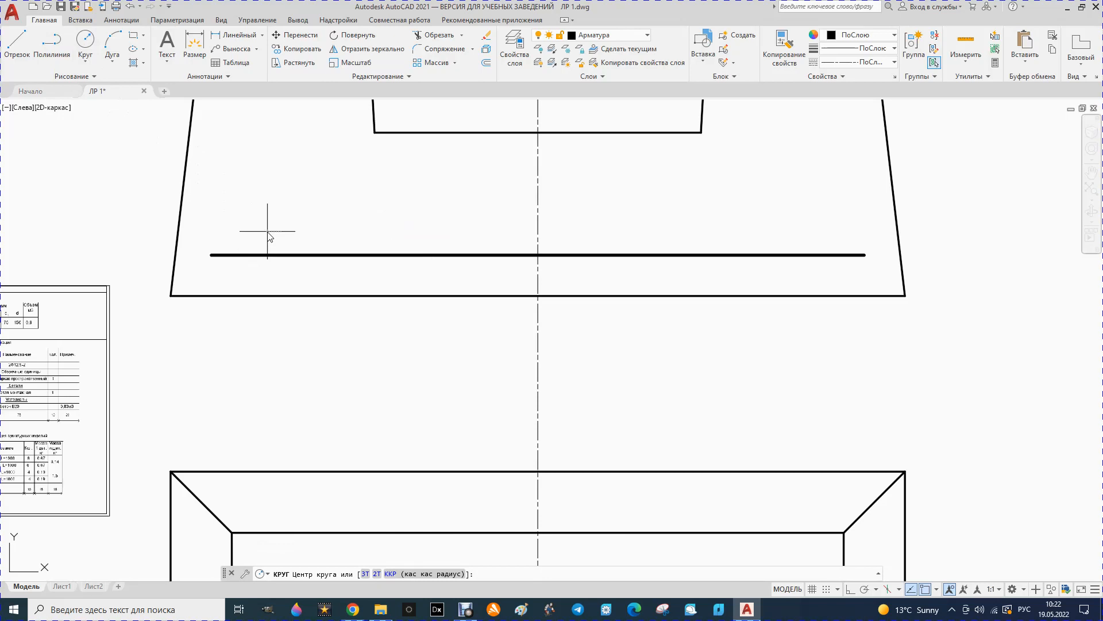
left_click(267, 231)
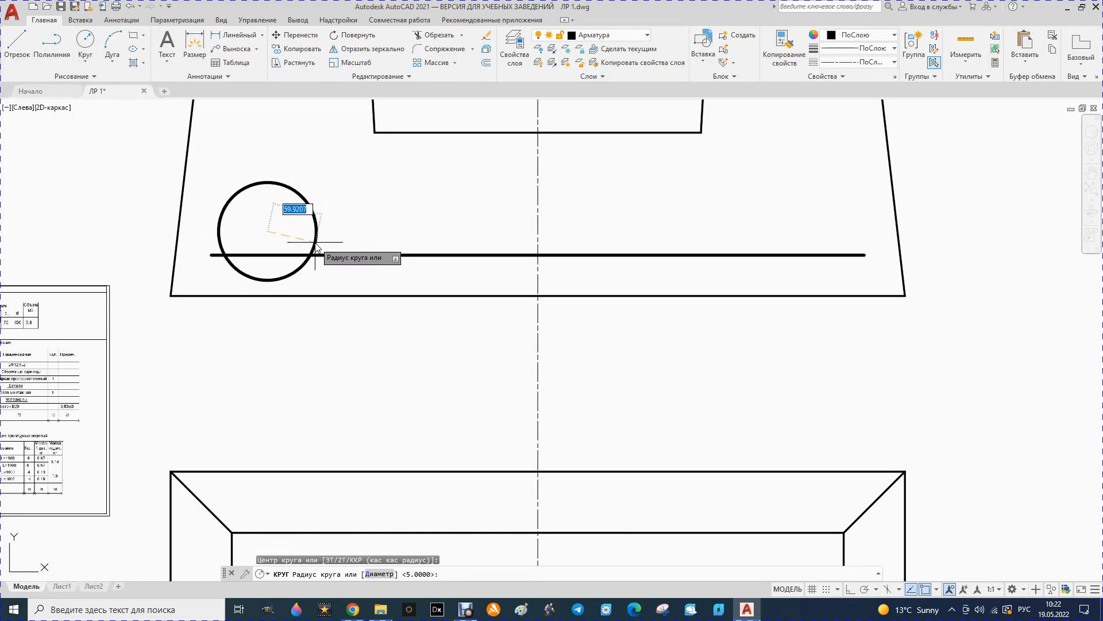
key("Return")
scroll(266, 230, "up", 2)
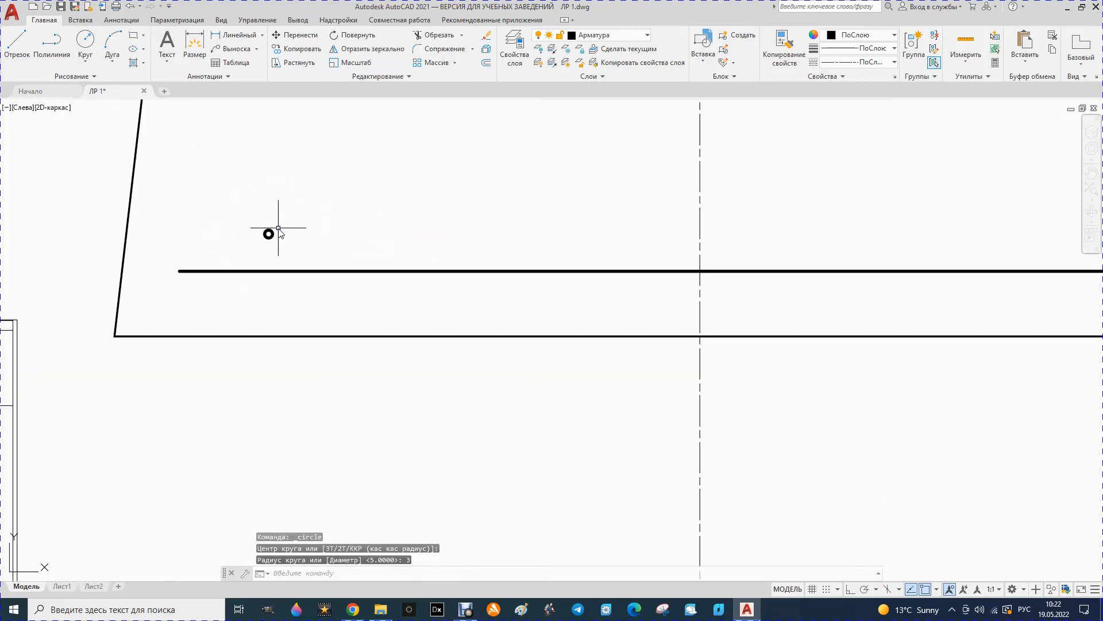
scroll(284, 233, "down", 2)
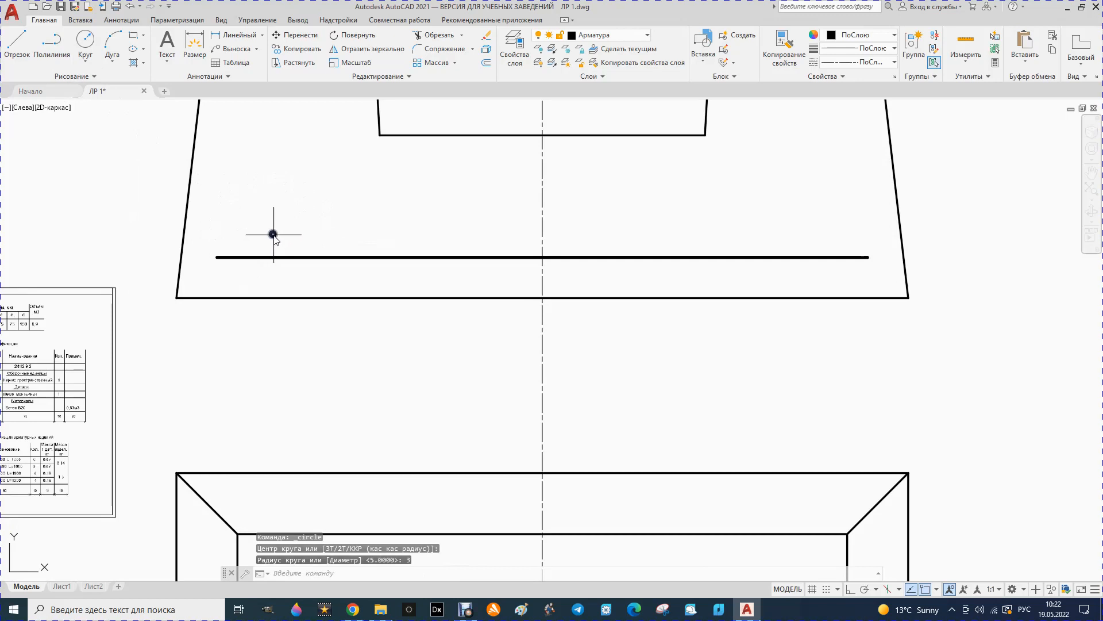
left_click(273, 235)
scroll(189, 263, "up", 2)
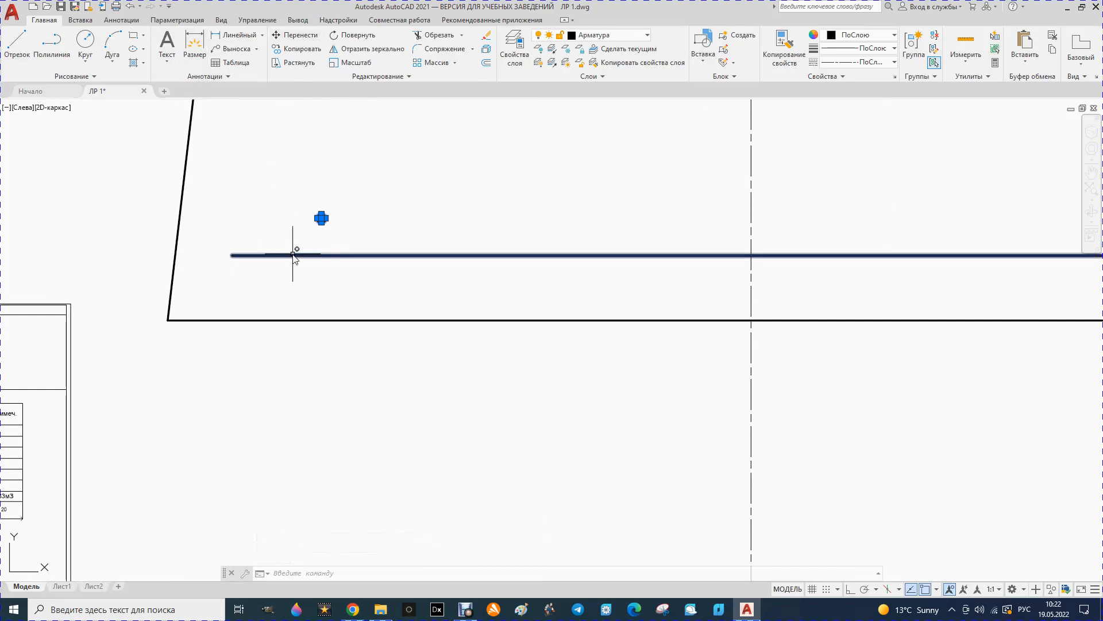
scroll(318, 241, "down", 2)
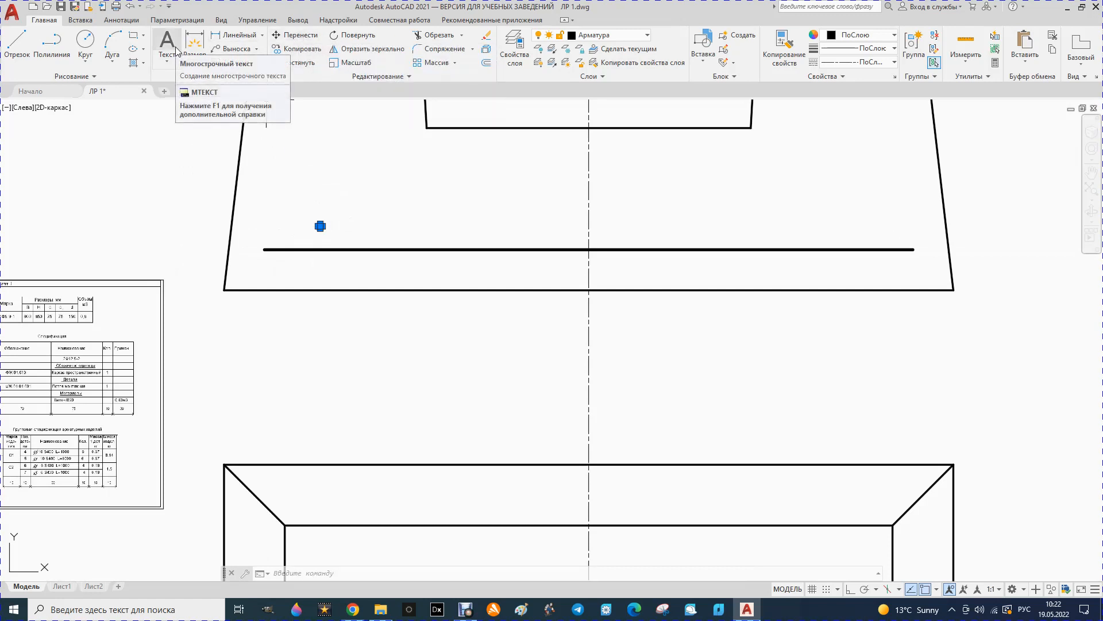
left_click(16, 50)
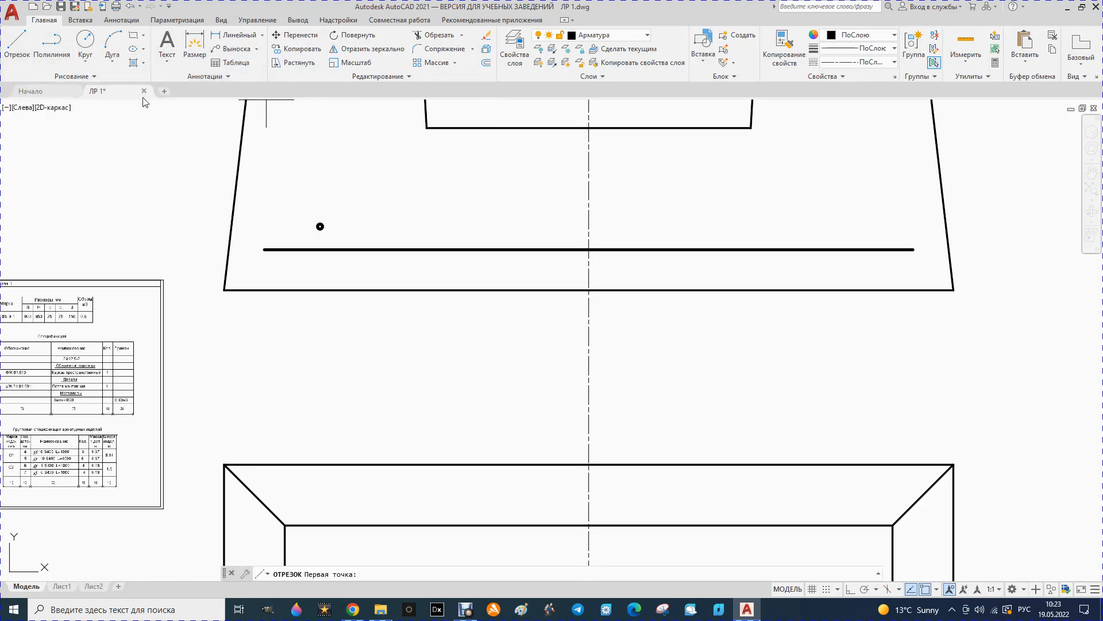
key("Escape")
Step: Move the circle by its lowest point onto the left end of the horizontal bar
scroll(305, 231, "up", 2)
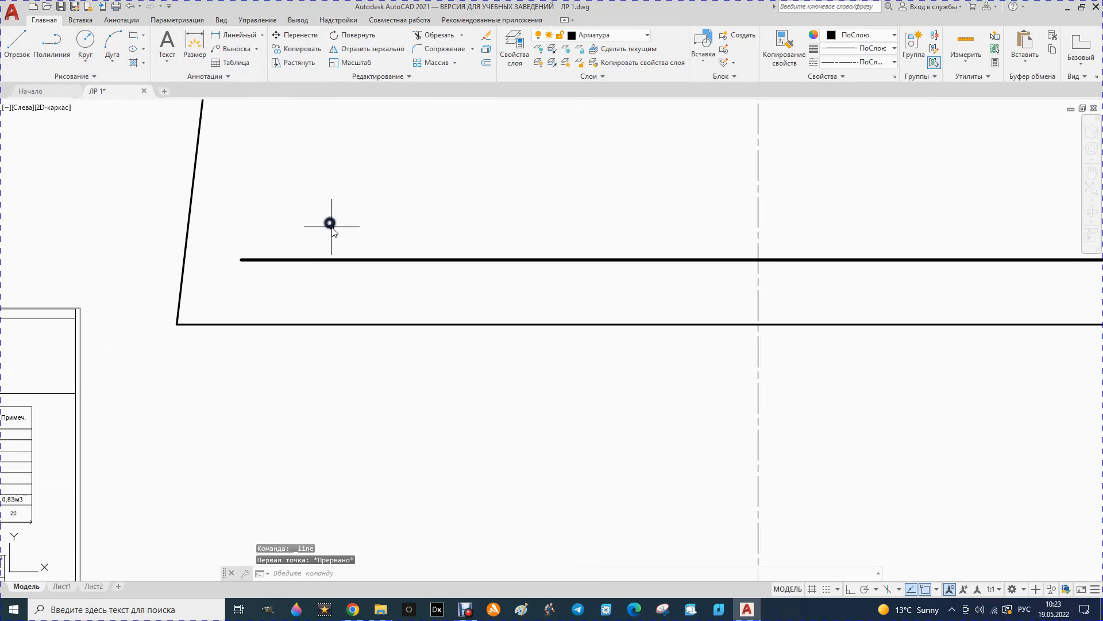
left_click(331, 224)
left_click(296, 35)
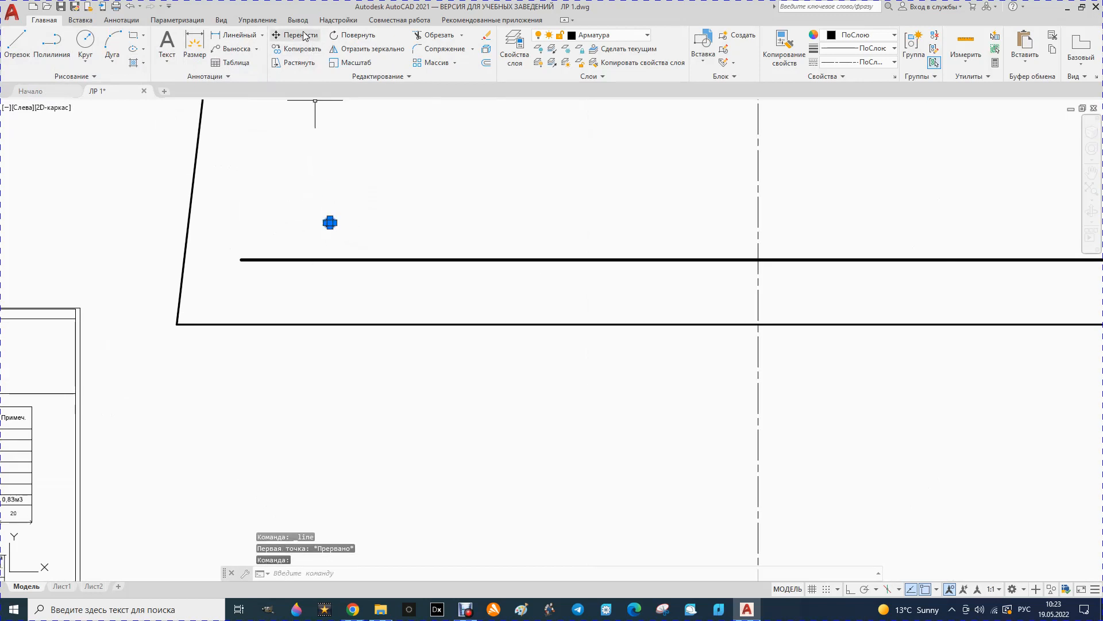
left_click(330, 224)
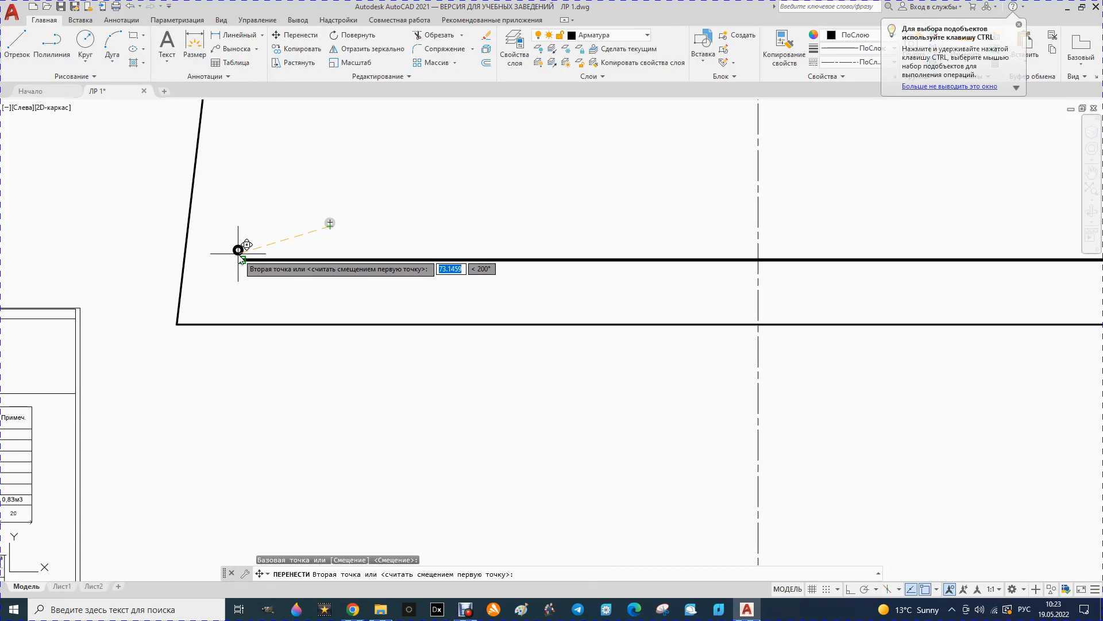
scroll(238, 251, "up", 4)
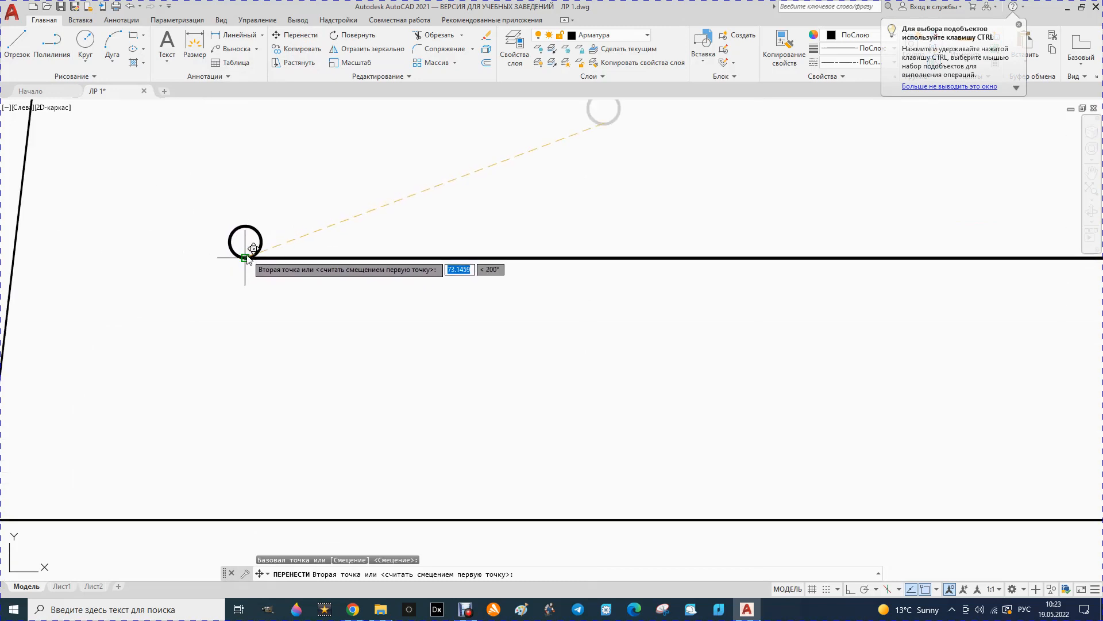
scroll(244, 259, "up", 5)
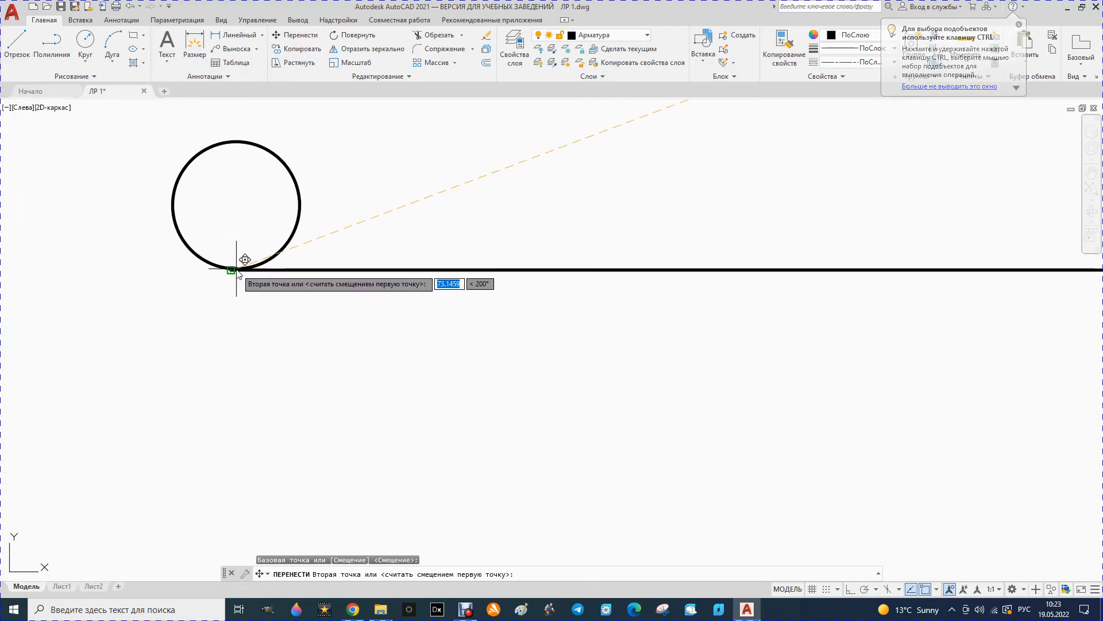
left_click(245, 268)
key("Escape")
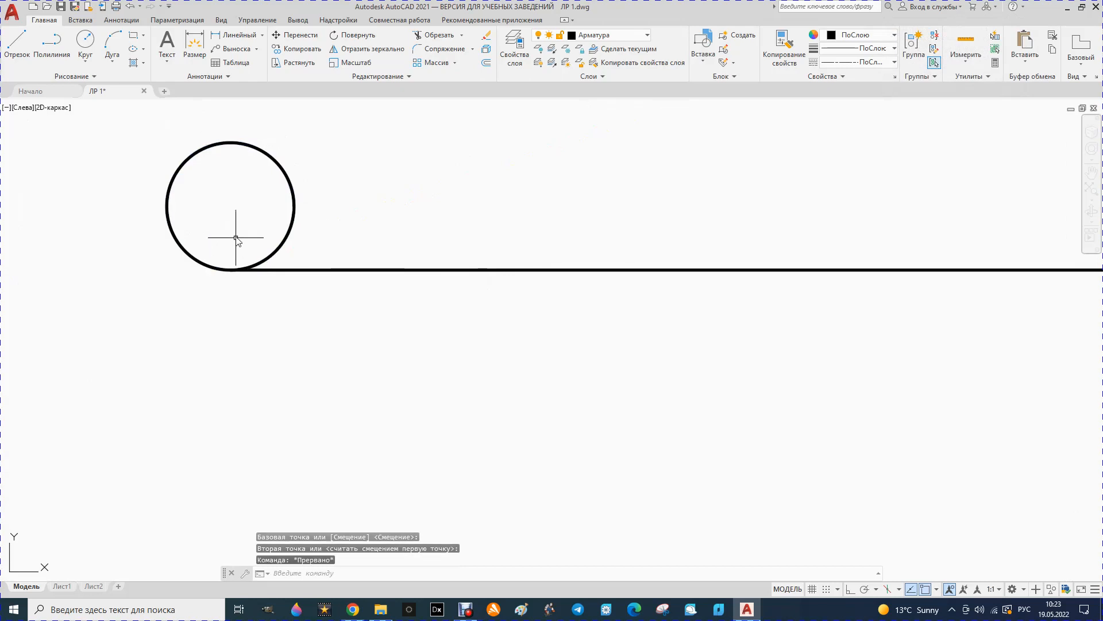
Step: Move the circle 50 mm to the right along the bar with Ortho mode on
left_click(272, 164)
left_click(296, 36)
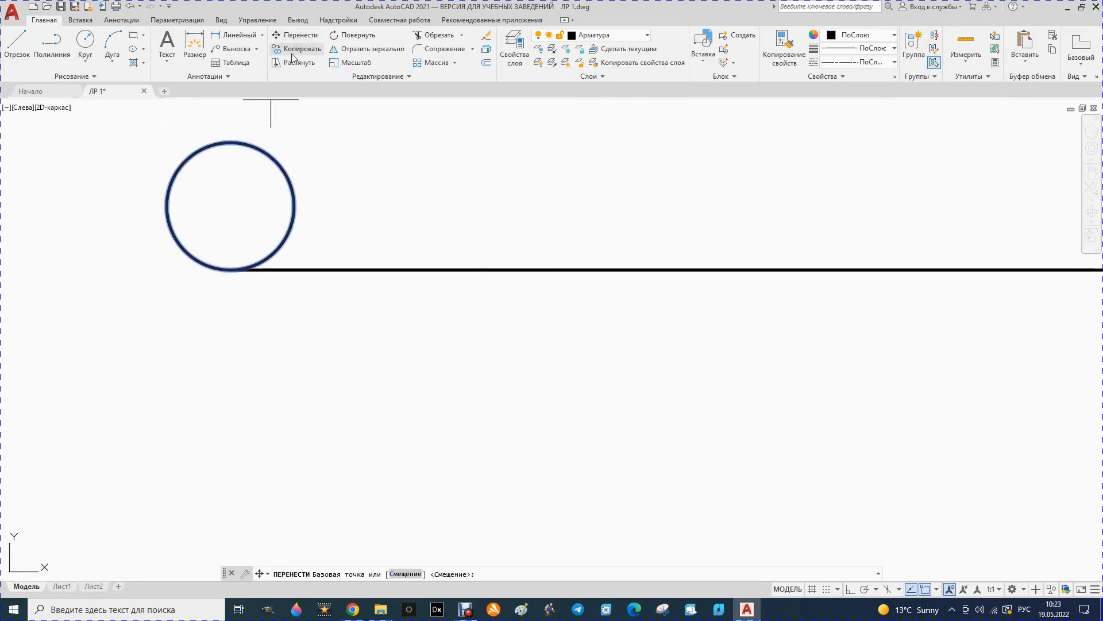
left_click(231, 269)
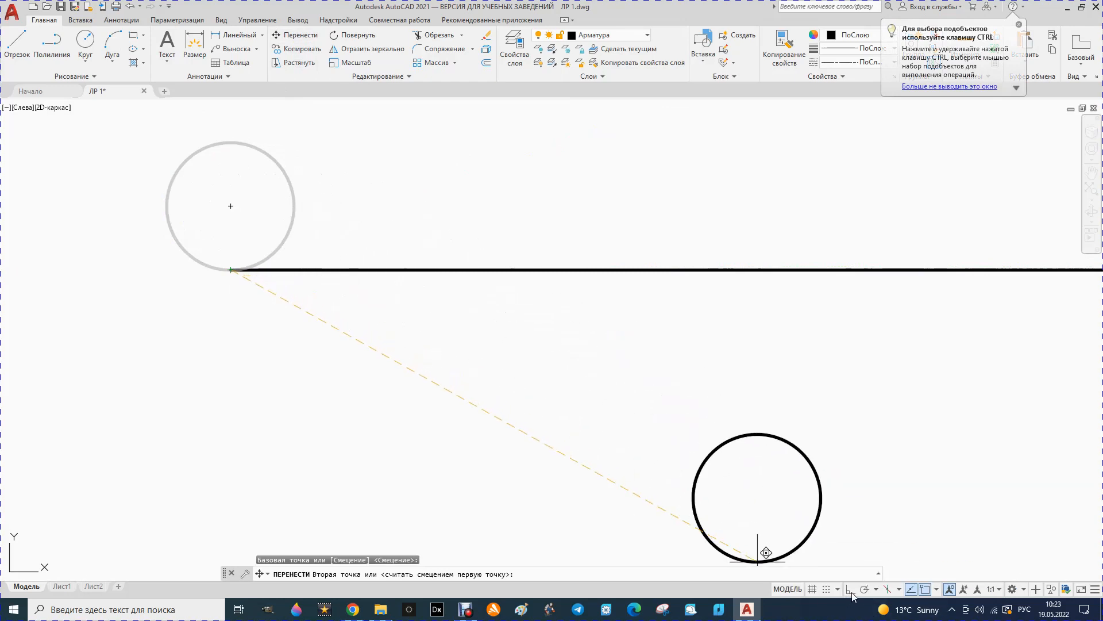
key("F8")
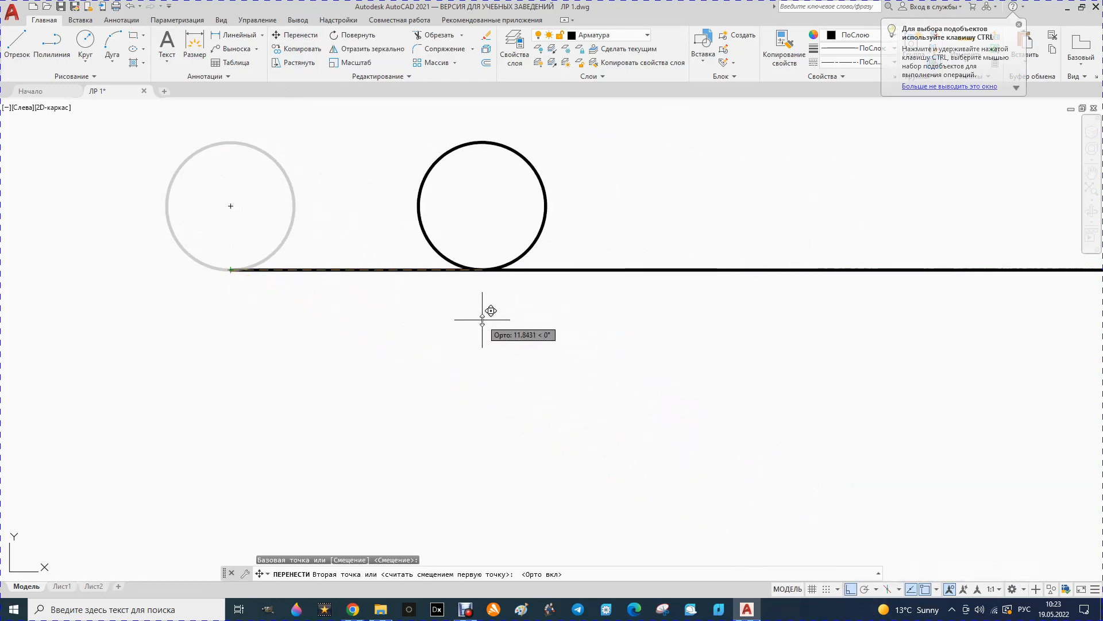
type("50")
key("Return")
scroll(256, 321, "down", 5)
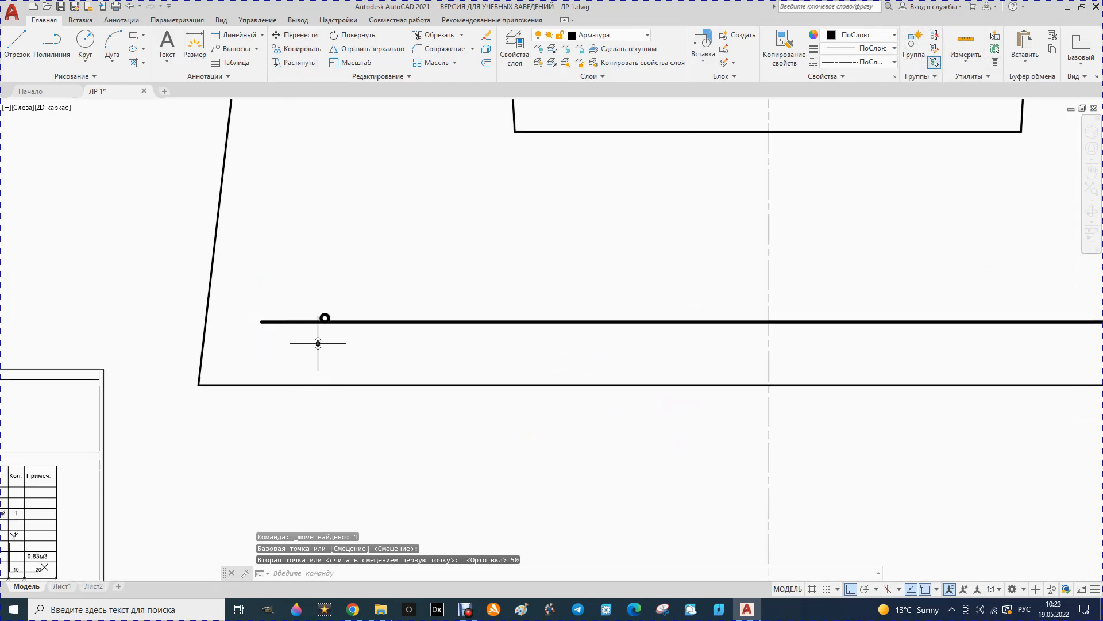
Step: Copy the circle from its lowest point 100 mm to the right along the bar
scroll(315, 349, "up", 4)
left_click(338, 283)
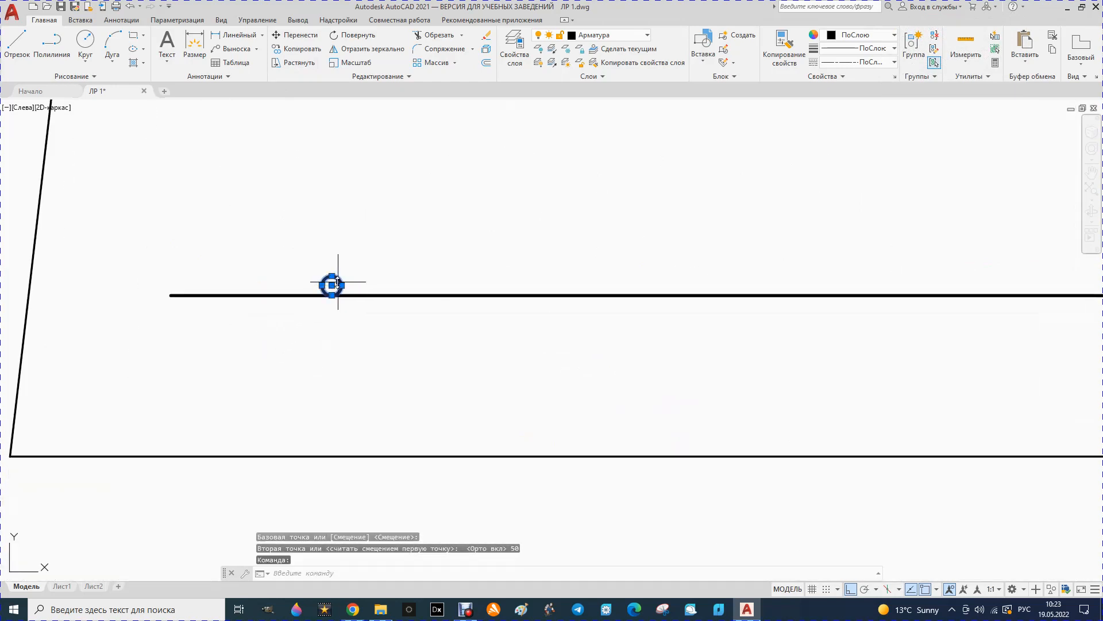
left_click(296, 49)
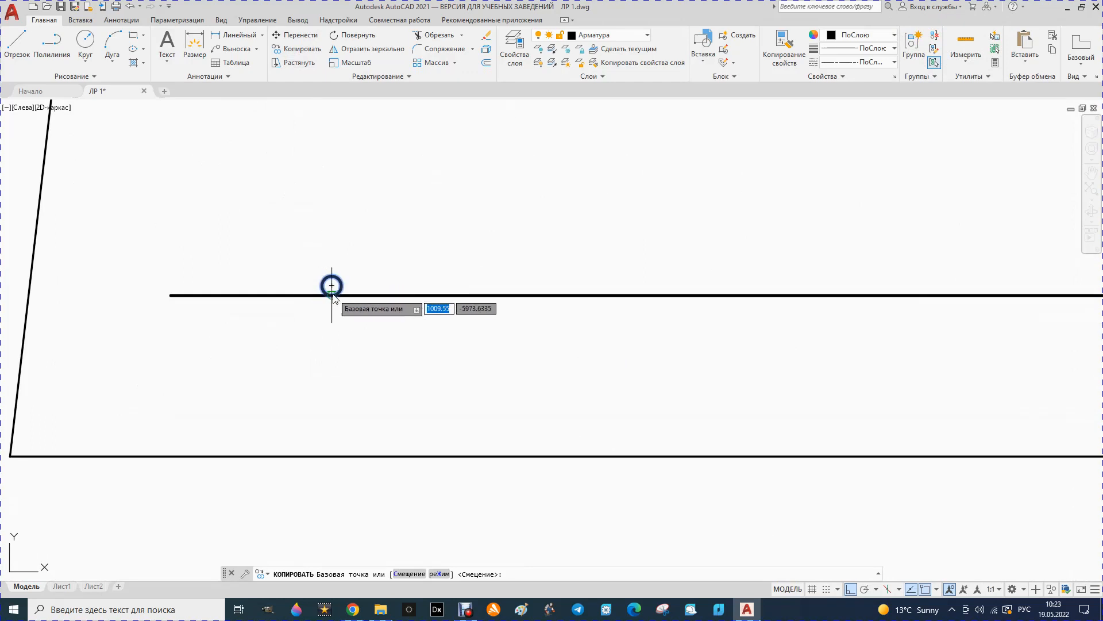
left_click(333, 295)
type("1")
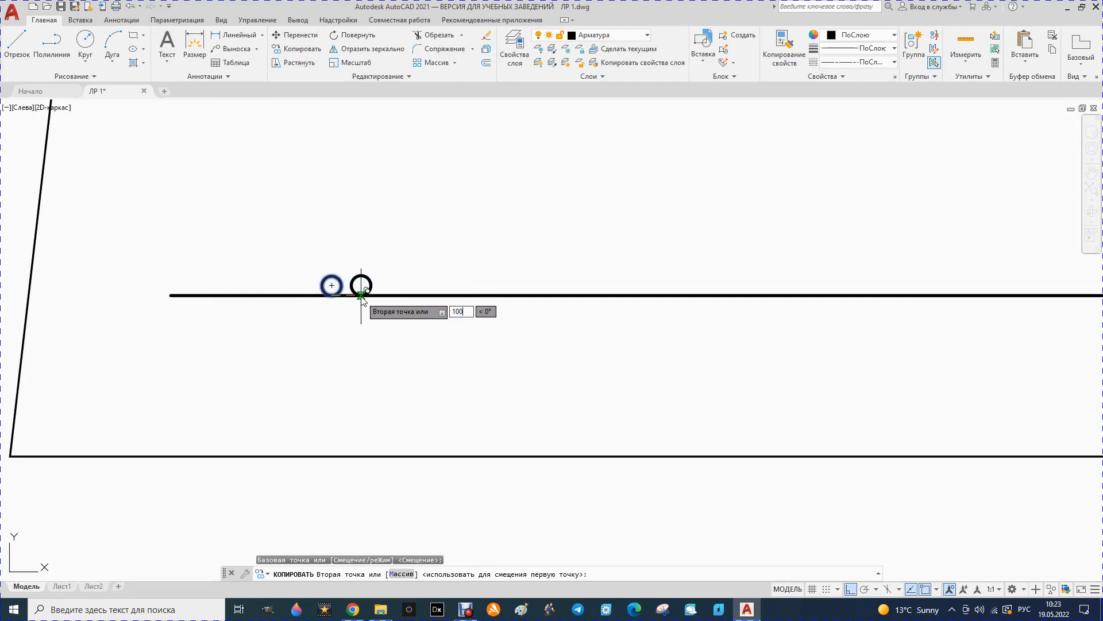
type("00")
key("Return")
Step: Place further copies of the circle along the bar at 200, 300, 400, 500, 600 and 700 mm from the first circle
scroll(508, 306, "down", 4)
scroll(475, 310, "down", 4)
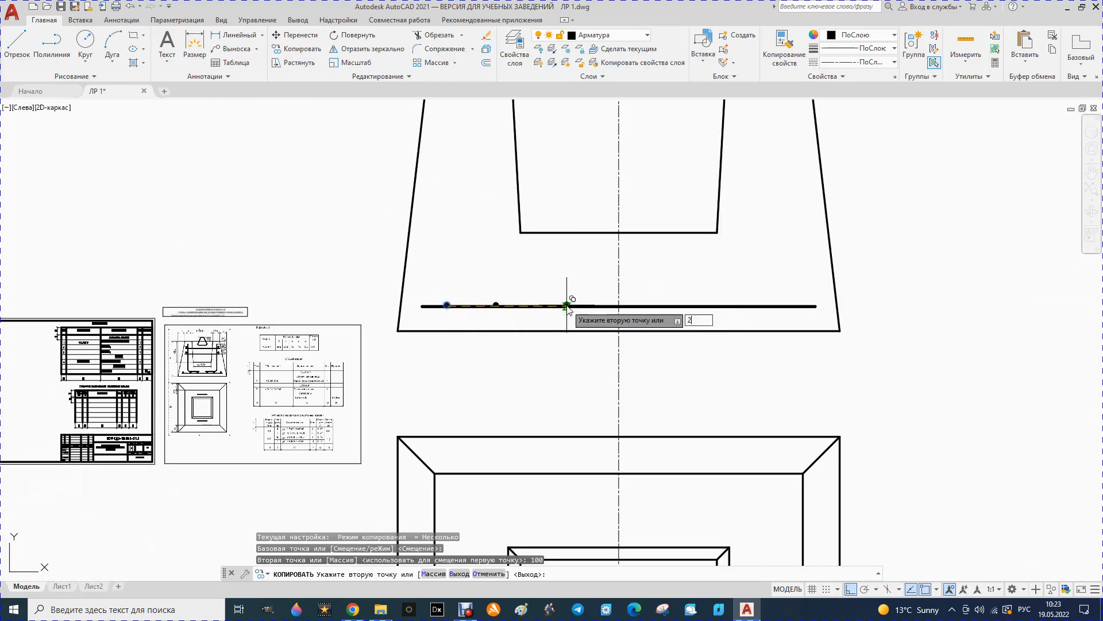
type("200")
key("Return")
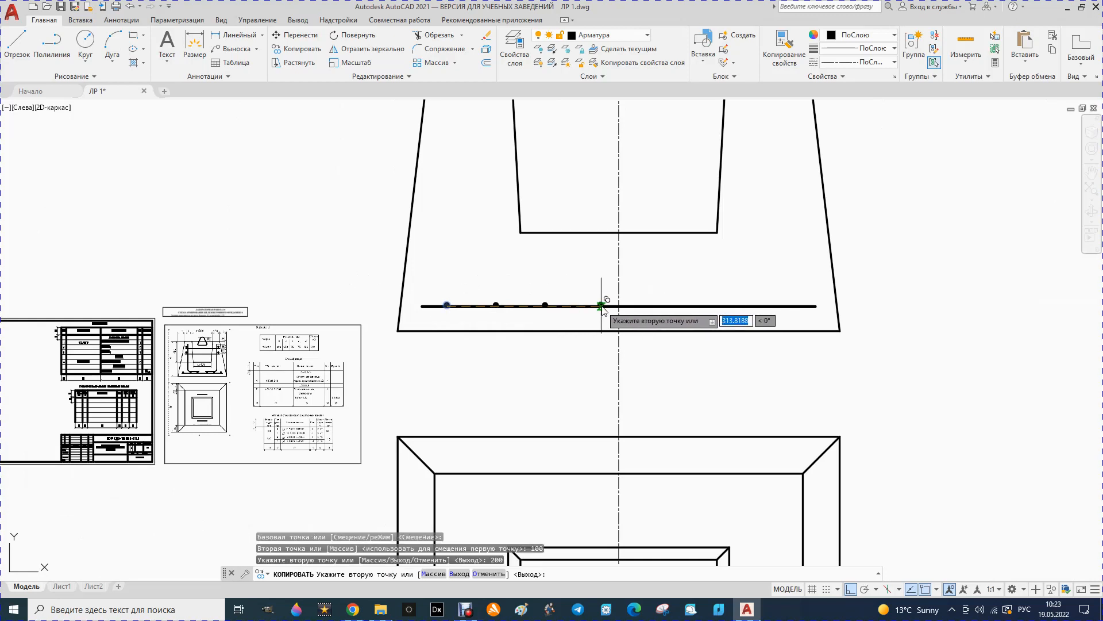
type("3")
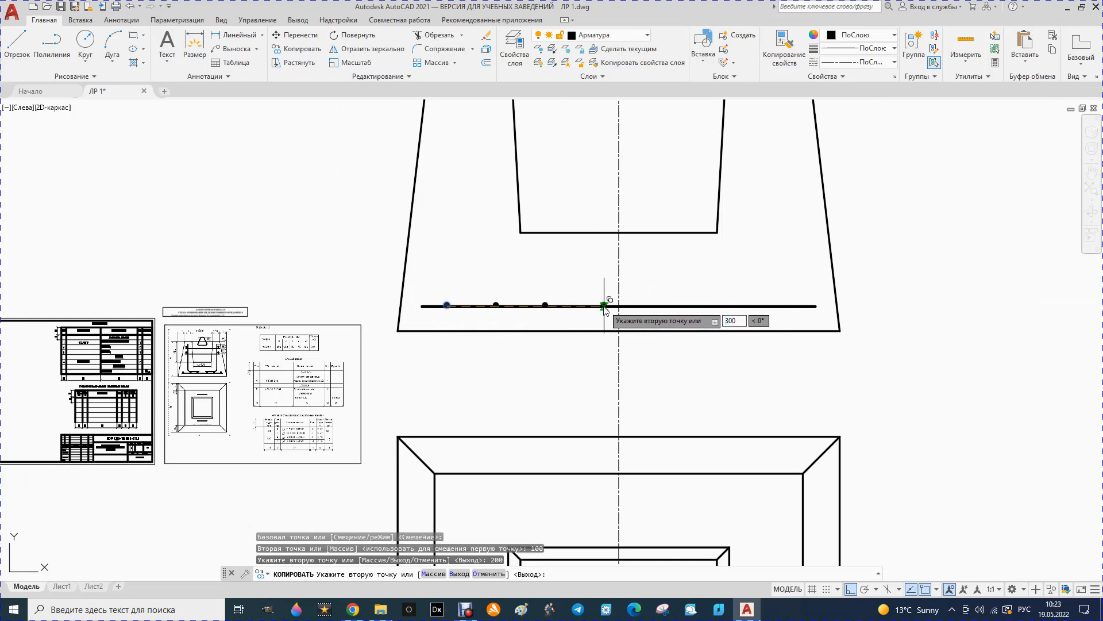
type("00")
key("Return")
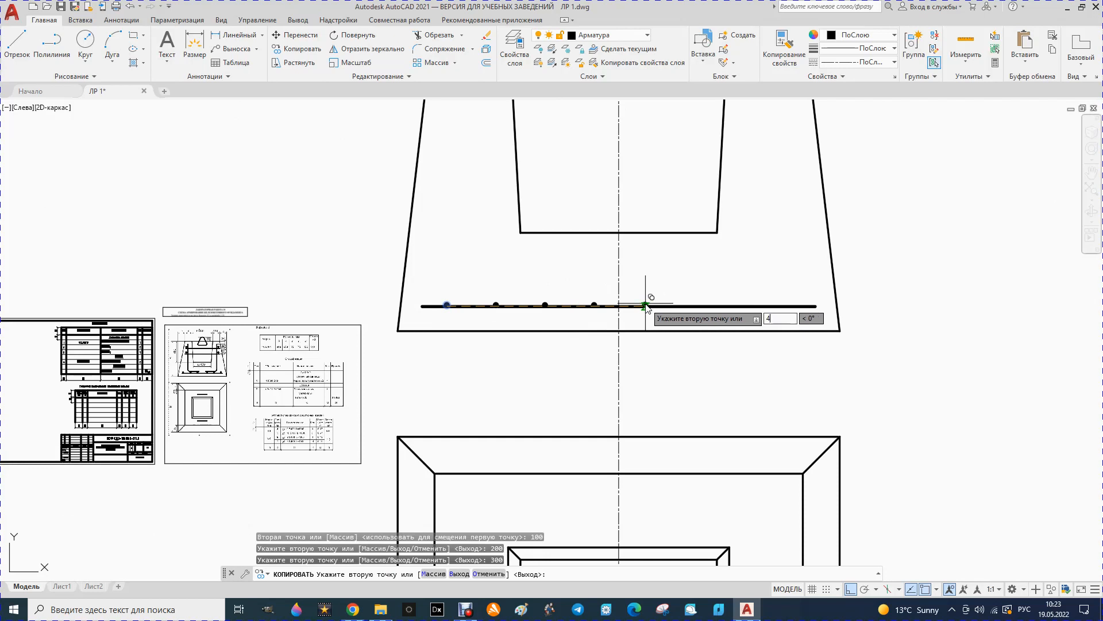
type("400")
key("Return")
type("5")
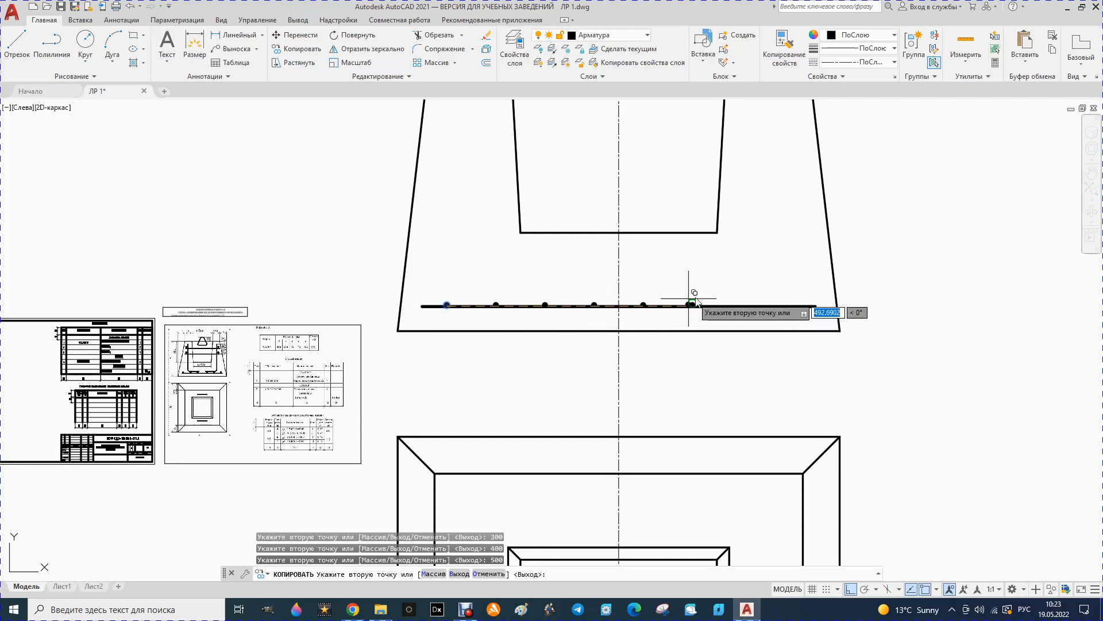
type("600")
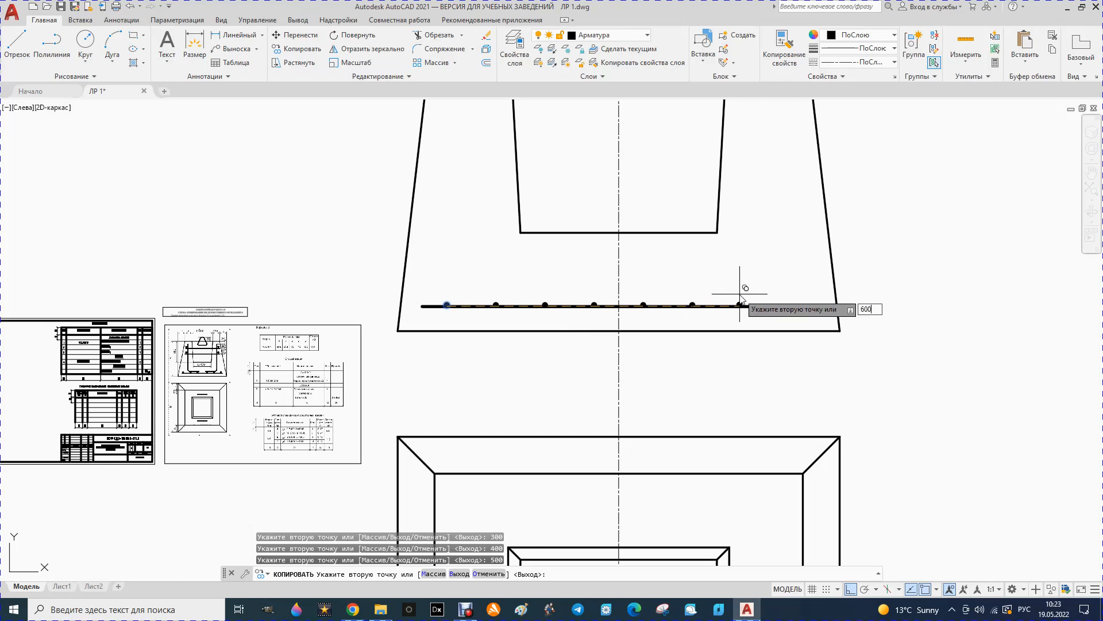
key("Return")
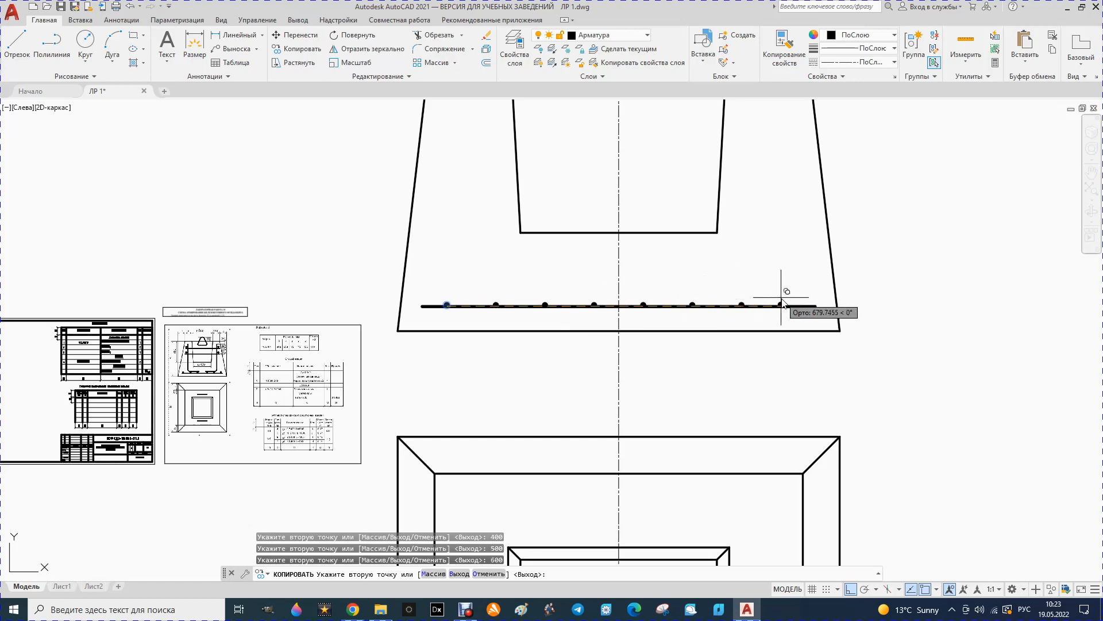
type("700")
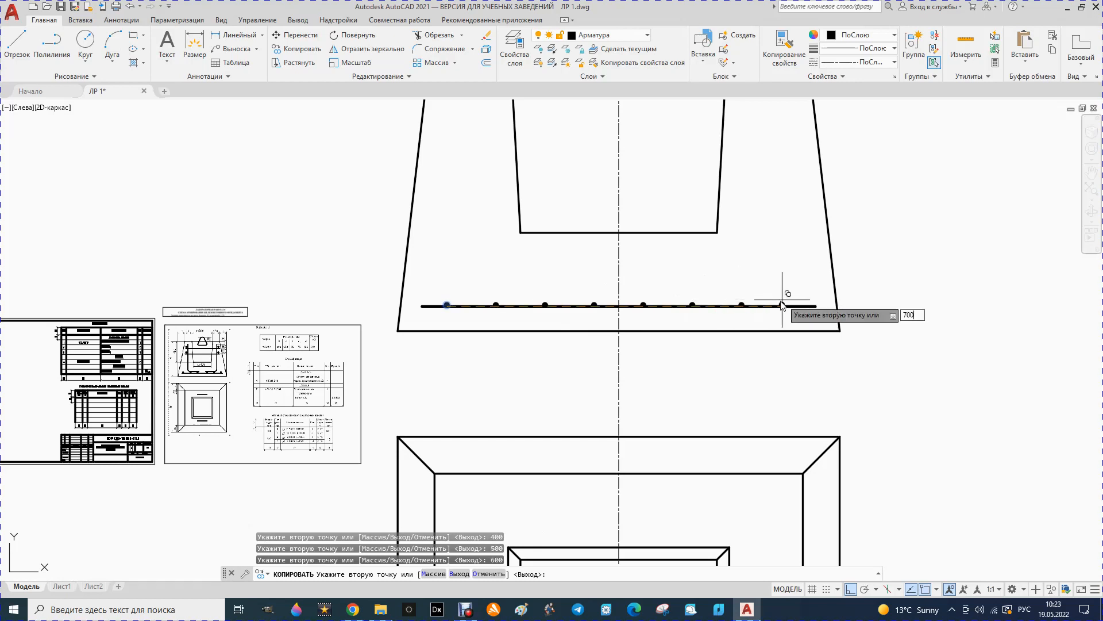
key("Return")
key("Escape")
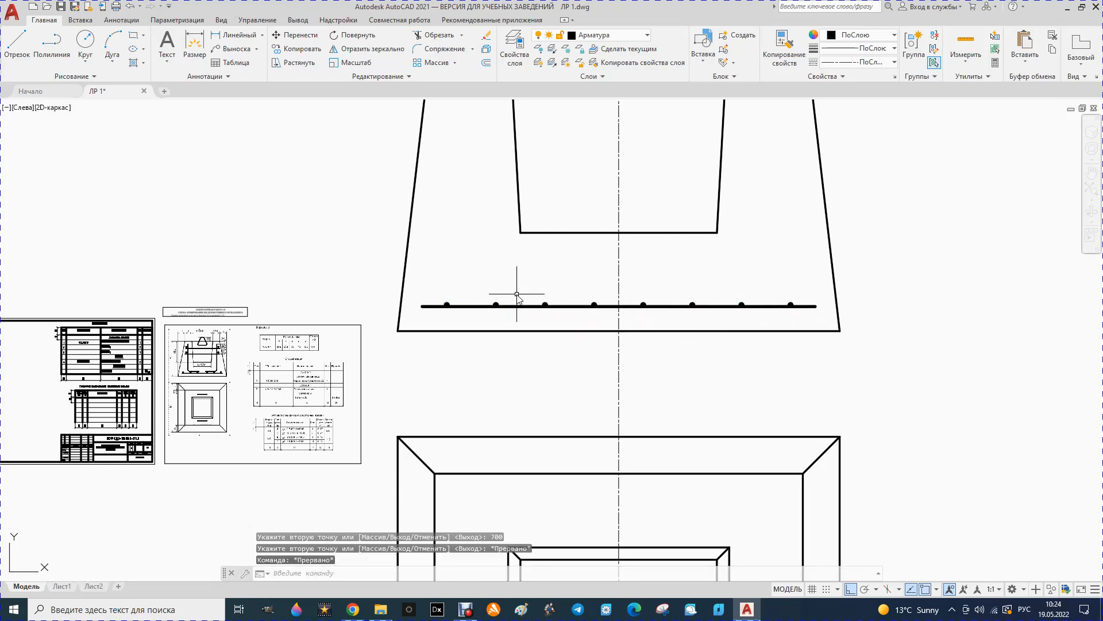
Step: Examine the reference sheet's foundation section for the position of the vertical reinforcement in the walls
scroll(496, 297, "down", 2)
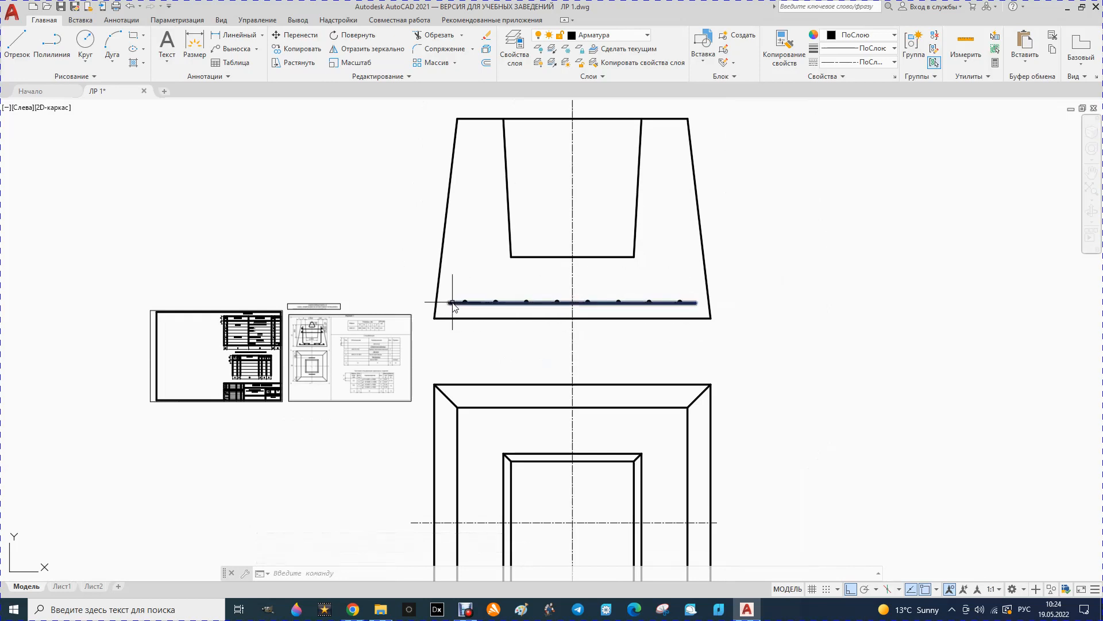
scroll(438, 324, "down", 2)
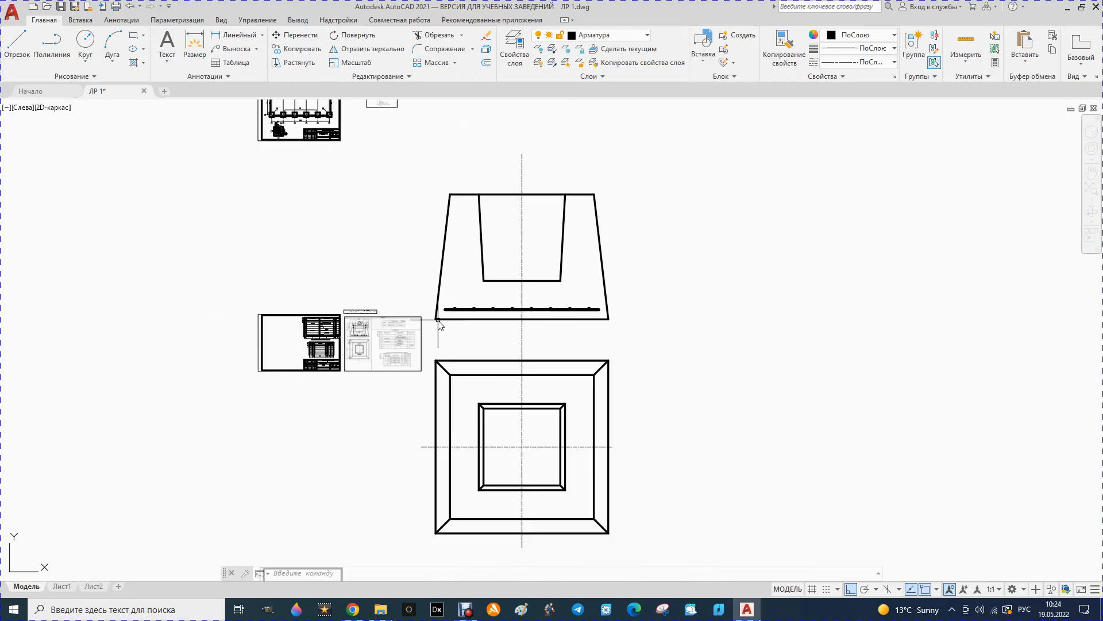
scroll(628, 336, "up", 2)
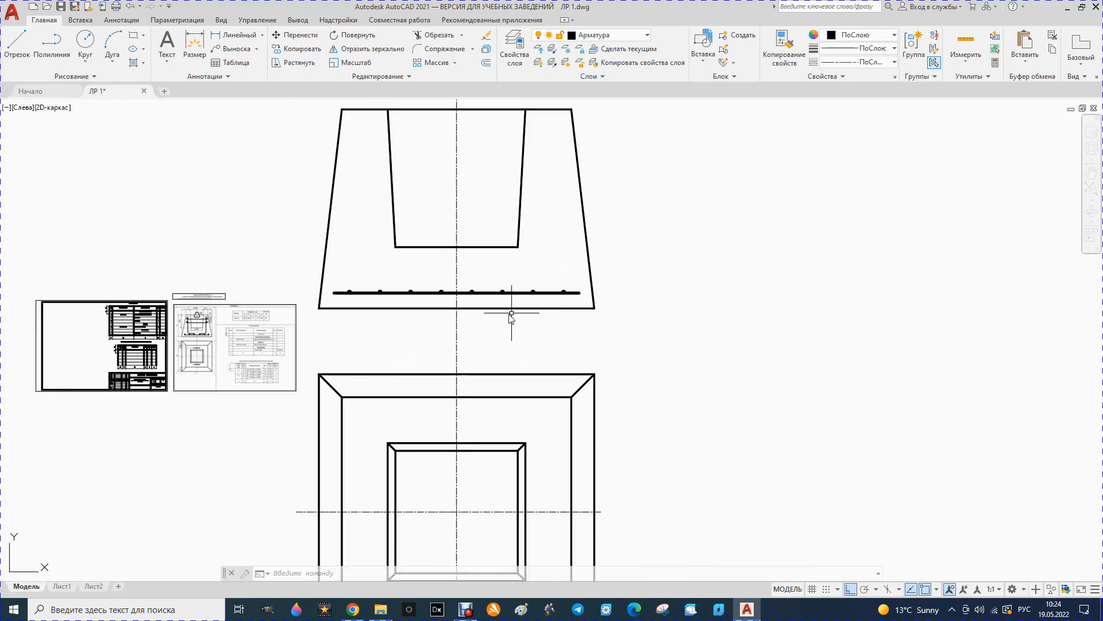
scroll(380, 295, "down", 2)
scroll(369, 194, "up", 2)
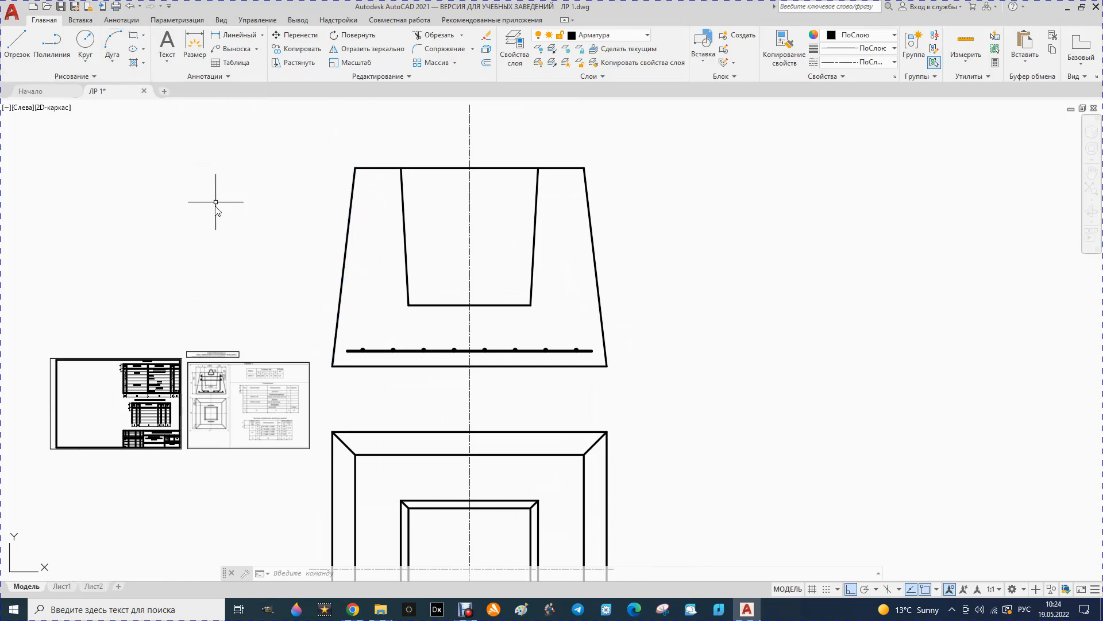
scroll(187, 396, "up", 5)
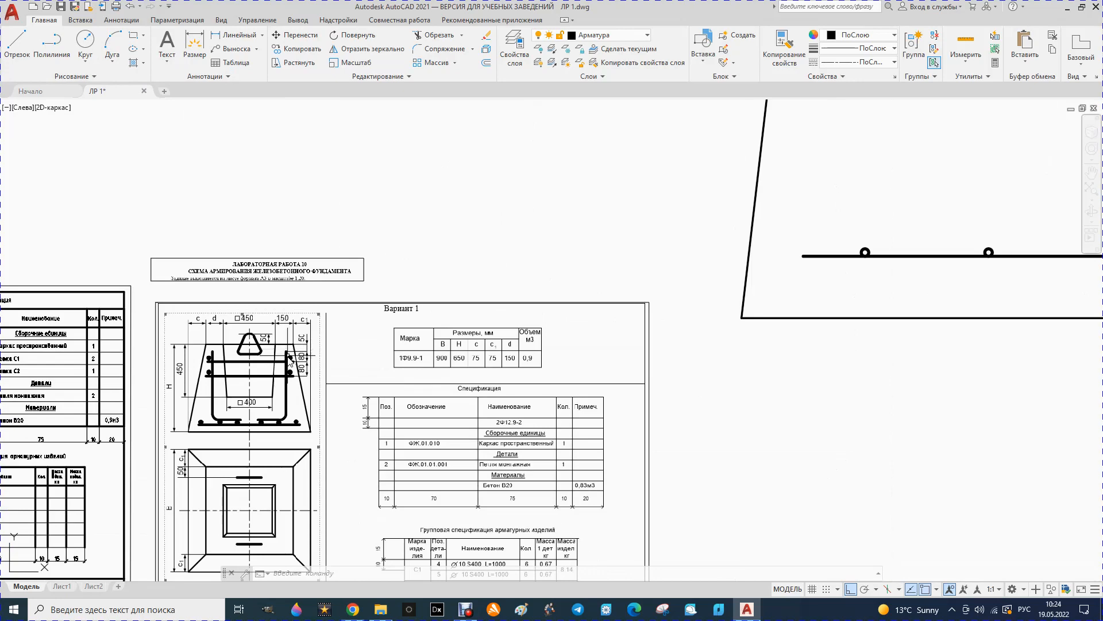
scroll(190, 368, "down", 5)
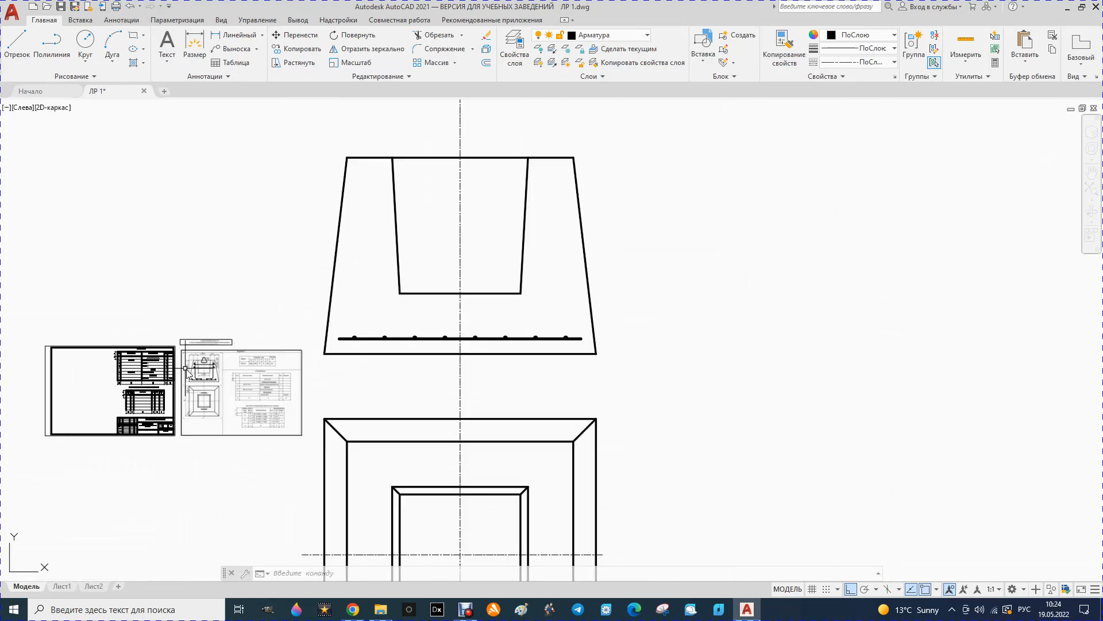
scroll(423, 182, "up", 1)
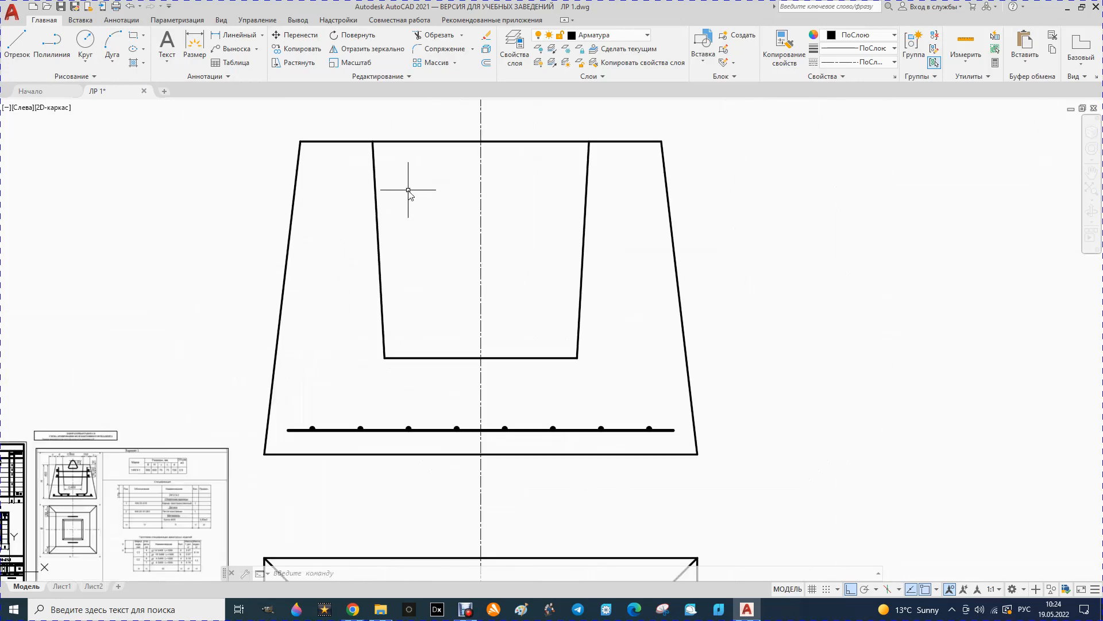
Step: Add a linear dimension across the top of the foundation's right wall to check its width, and delete the dimension
left_click(14, 46)
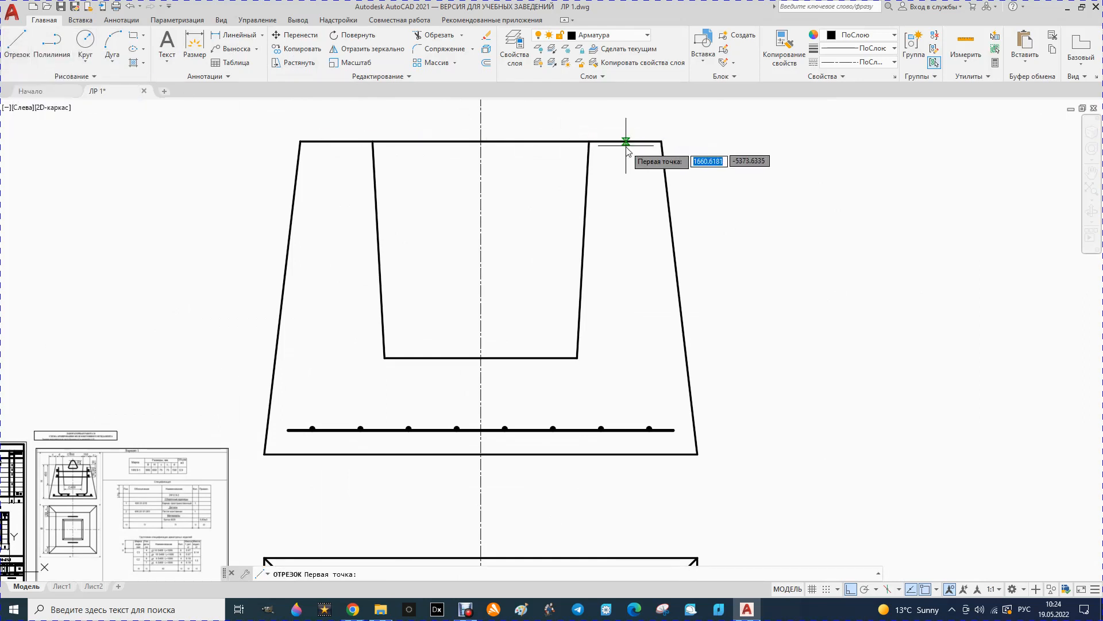
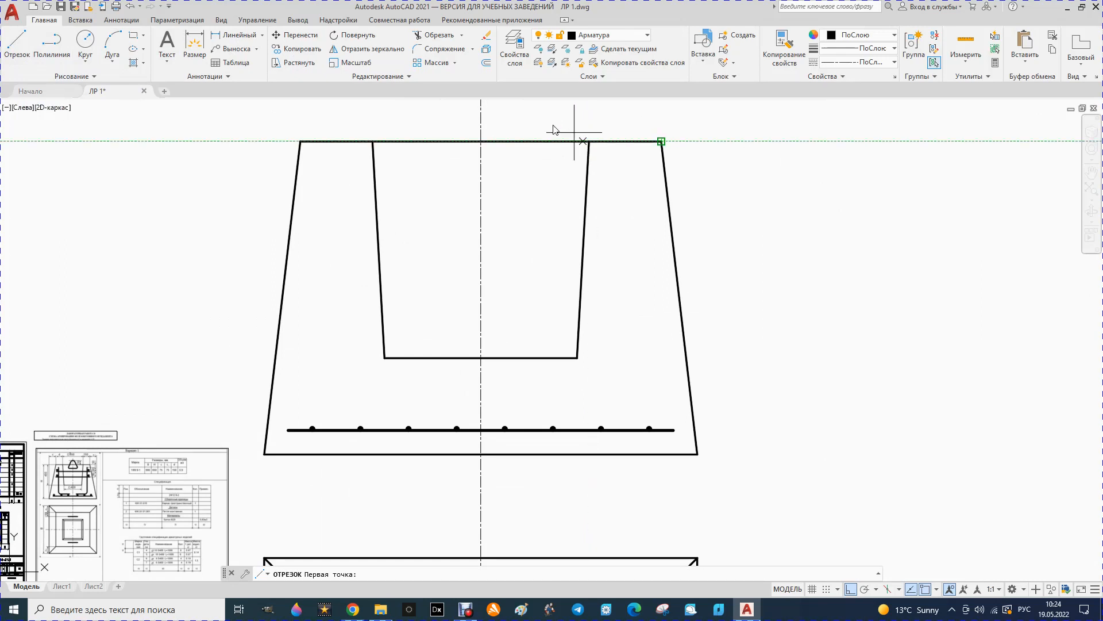
left_click(234, 35)
left_click(589, 142)
left_click(661, 141)
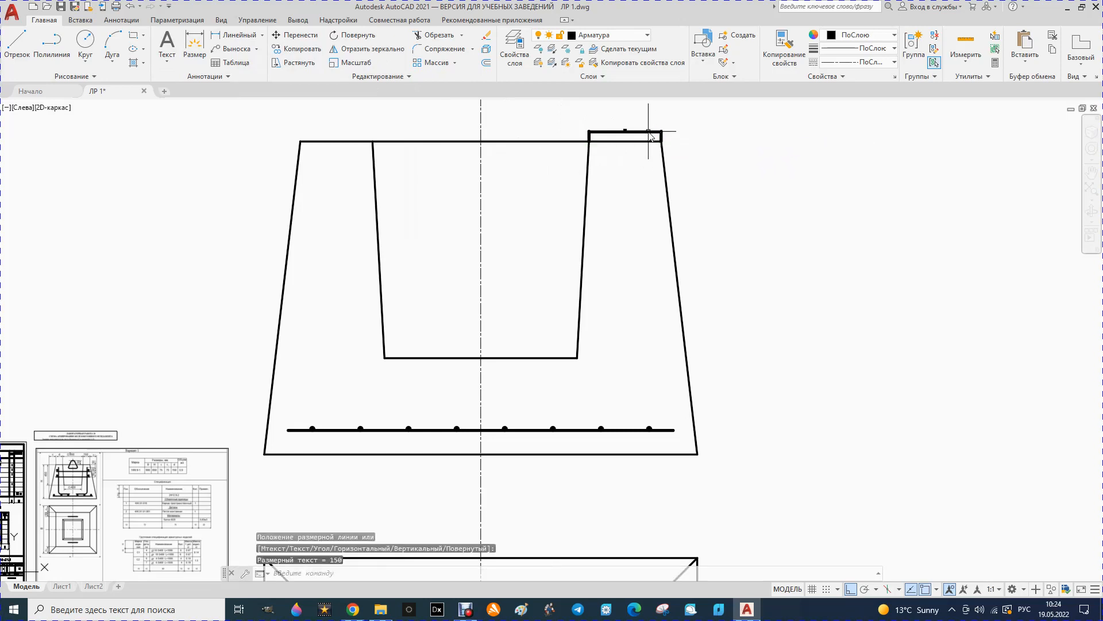
scroll(629, 127, "up", 4)
scroll(629, 126, "up", 2)
scroll(603, 138, "down", 5)
key("Escape")
key("Escape")
left_click(590, 142)
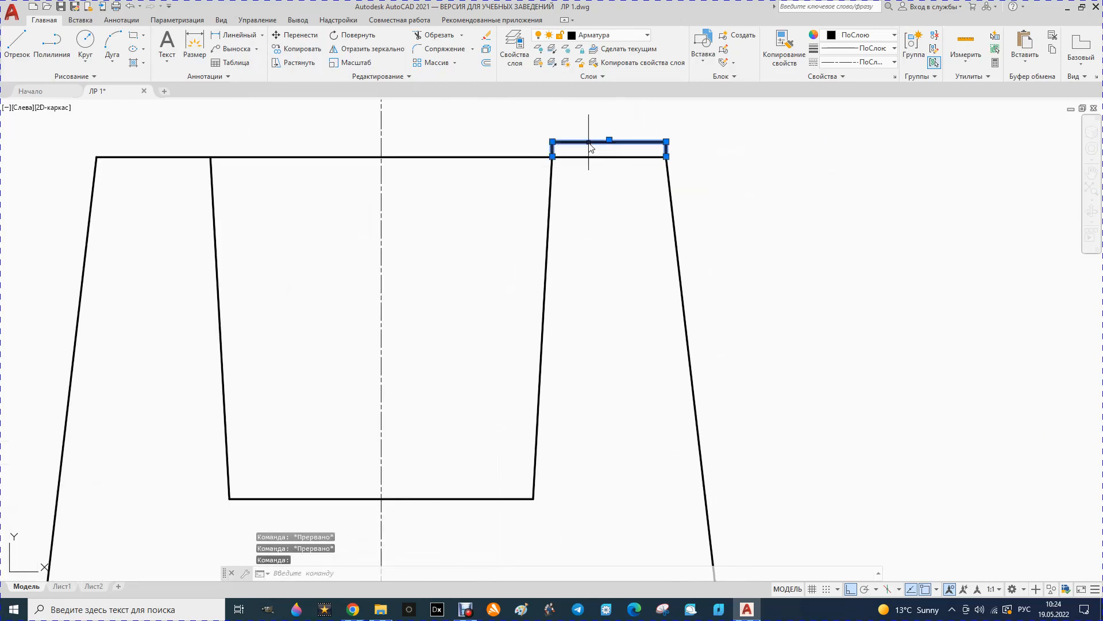
key("Delete")
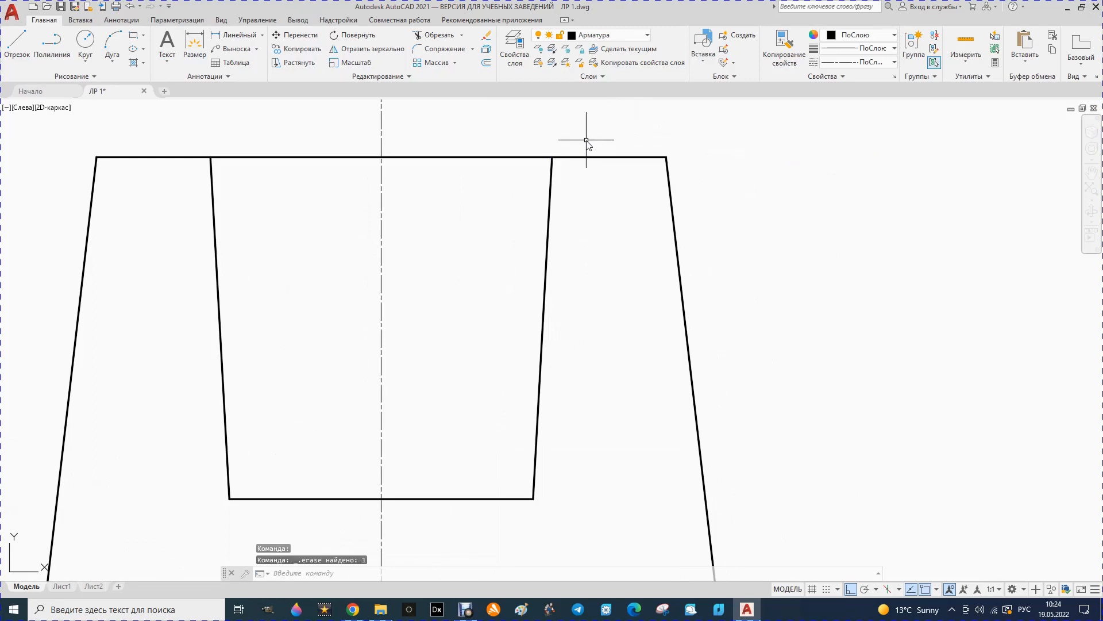
Step: Draw a 50 mm vertical line downward from the upper right corner of the foundation section
left_click(15, 45)
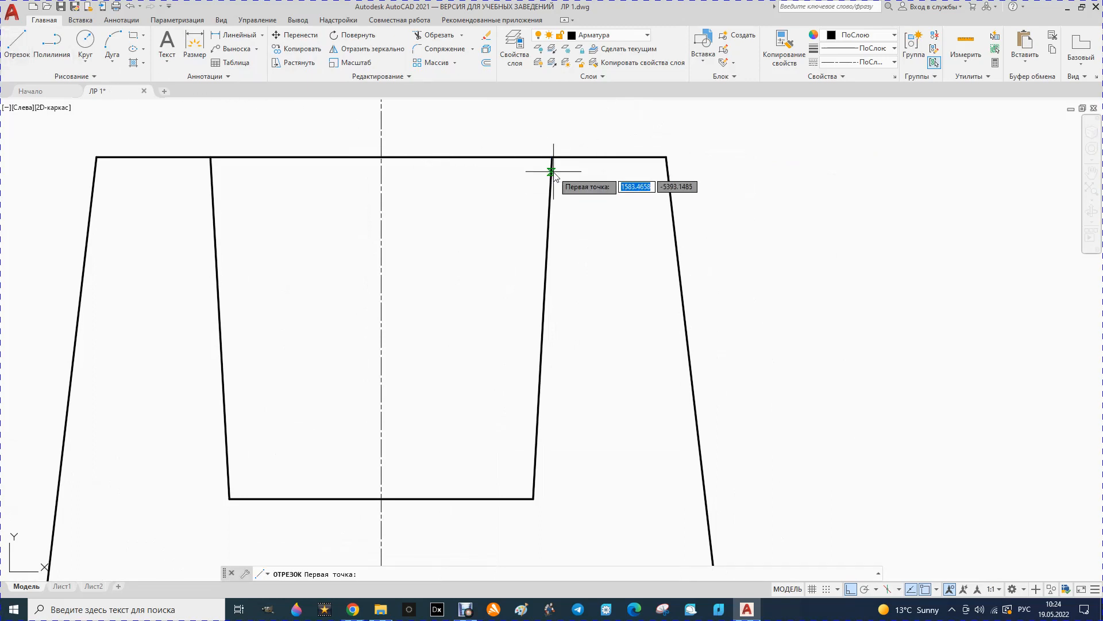
left_click(666, 156)
type("50")
key("Return")
key("Escape")
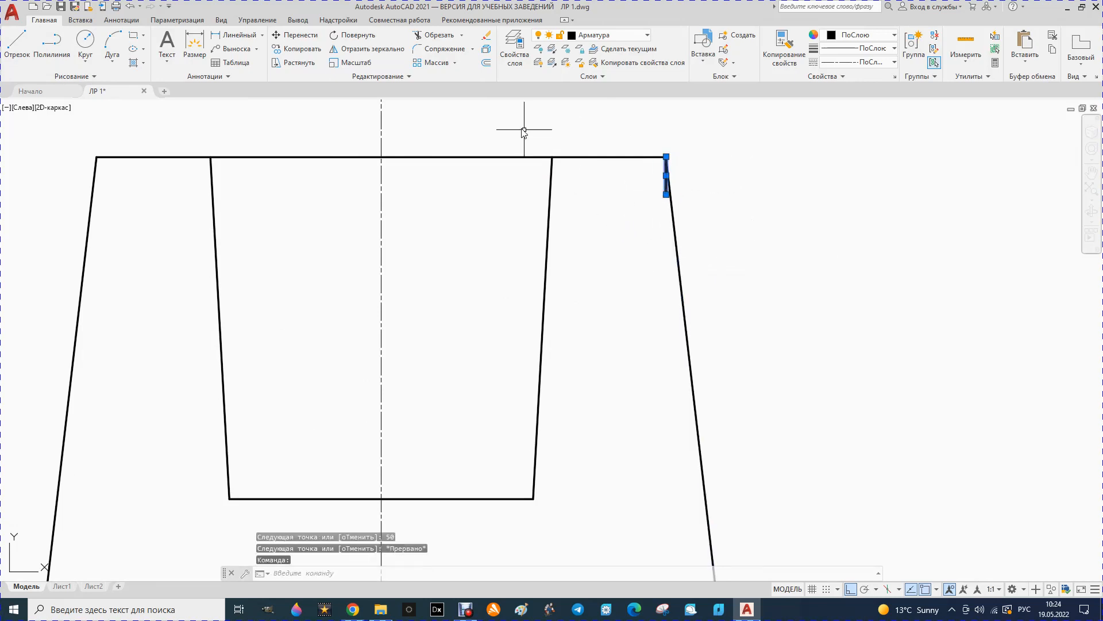
Step: Try to offset the short vertical line 50 mm inward from the right corner, and undo the offset
left_click(486, 62)
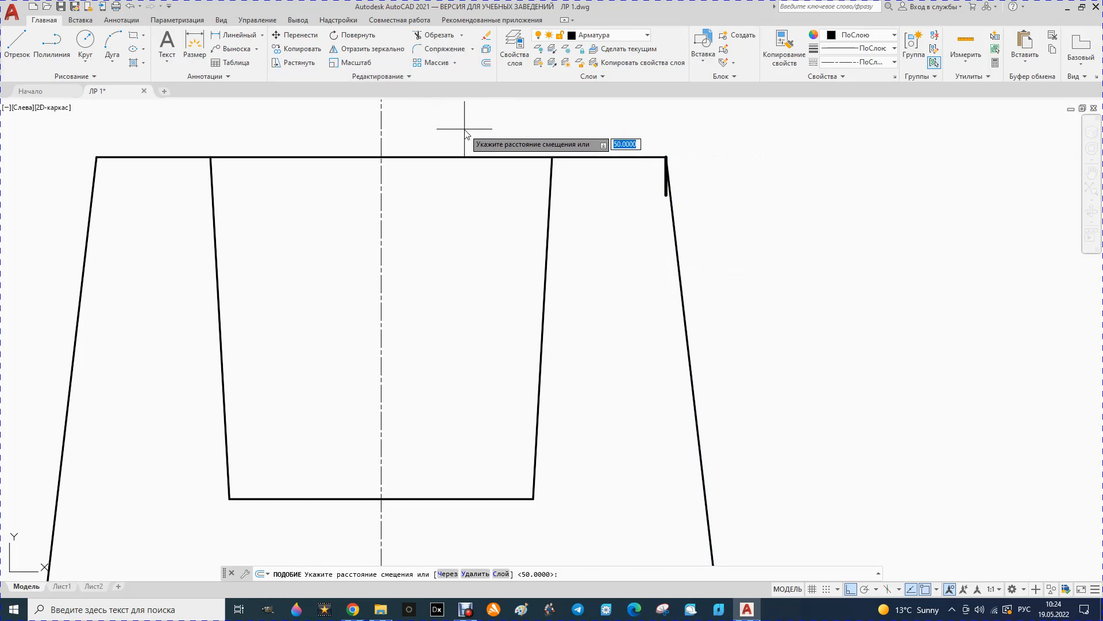
type("50")
key("Return")
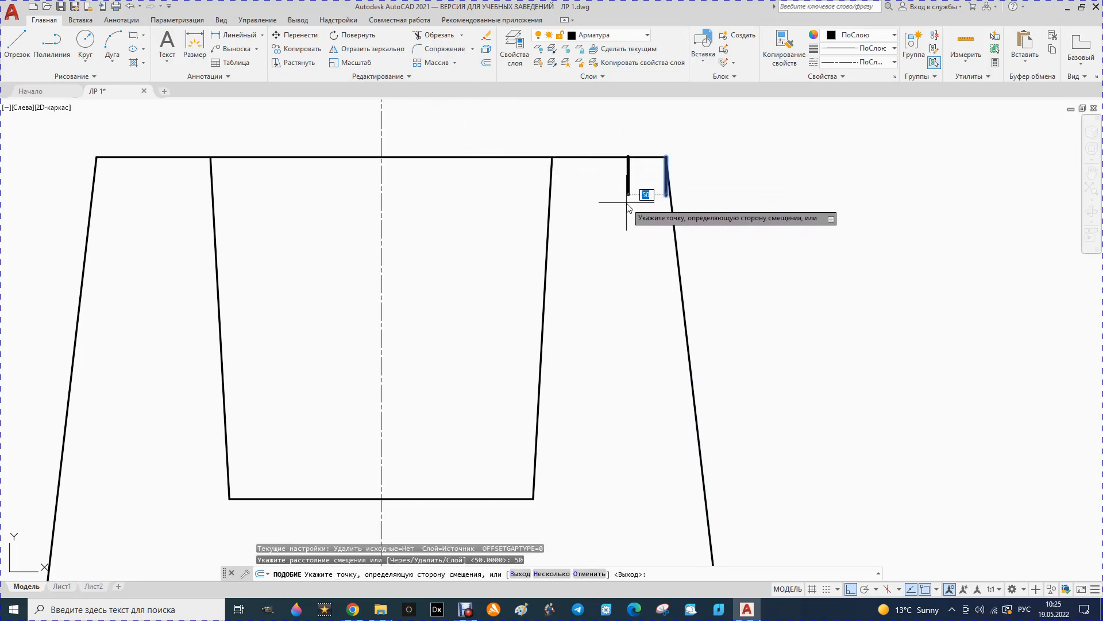
left_click(628, 179)
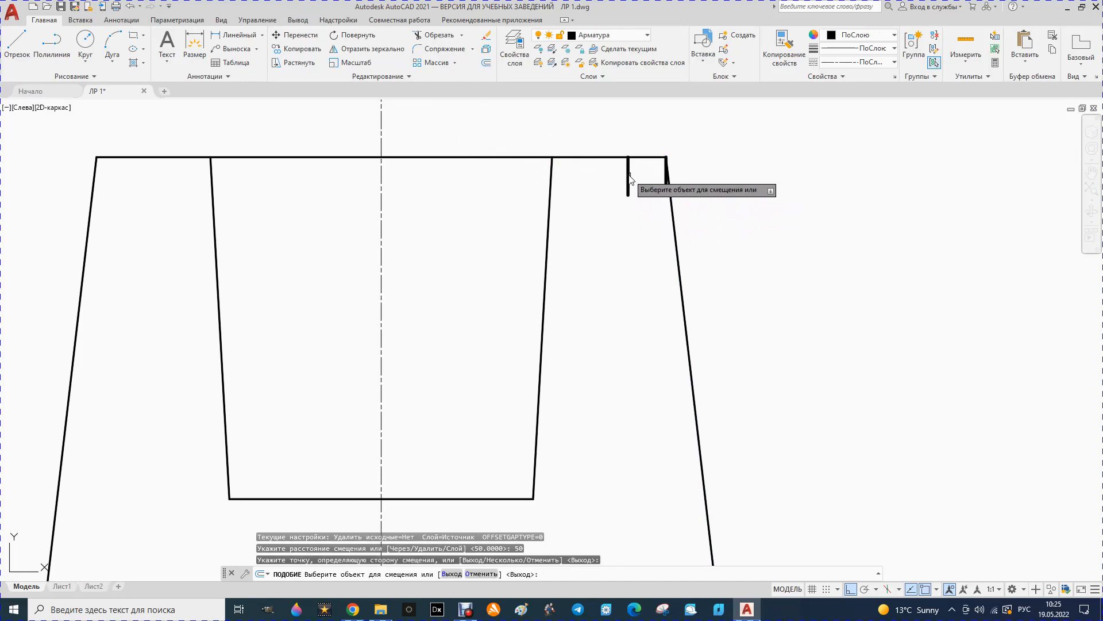
left_click(628, 179)
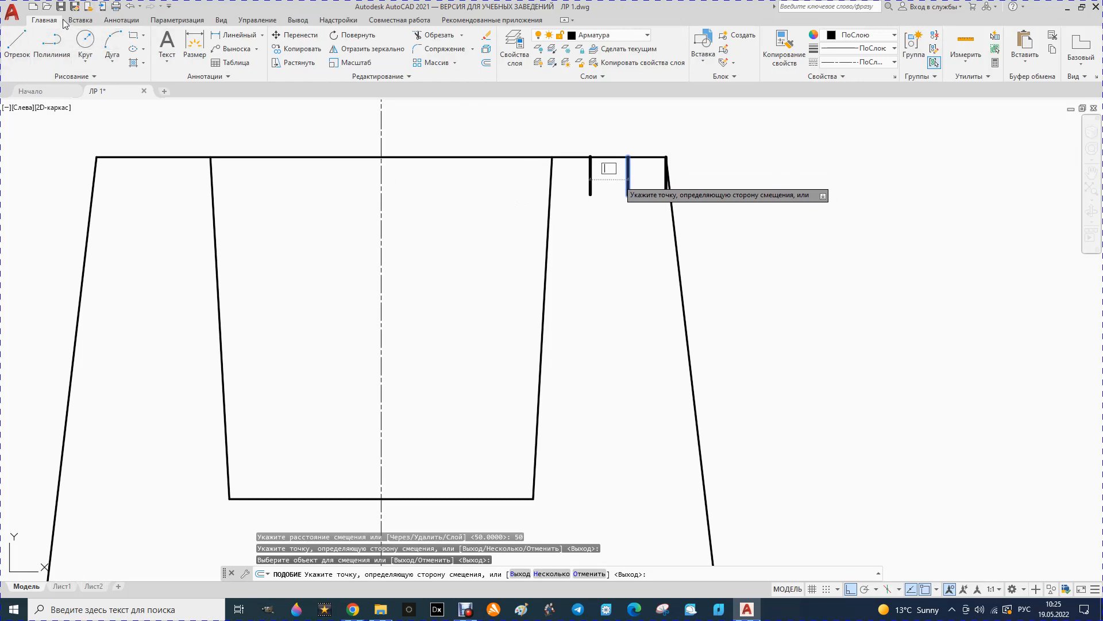
left_click(130, 8)
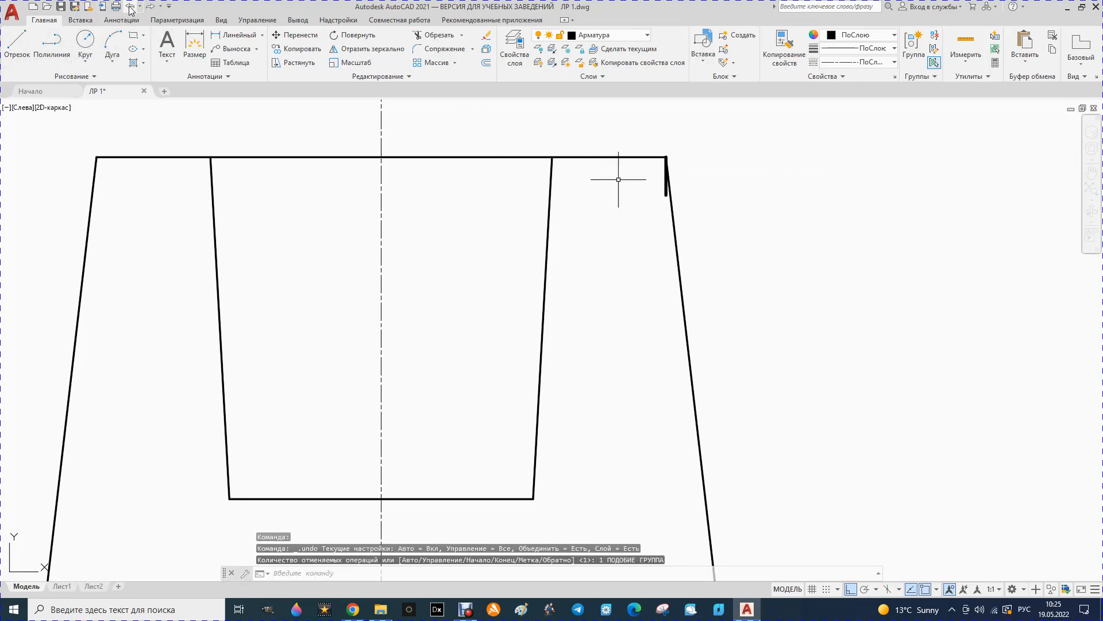
Step: Offset the short vertical line at the right corner 75 mm inward to the middle of the right wall
left_click(487, 62)
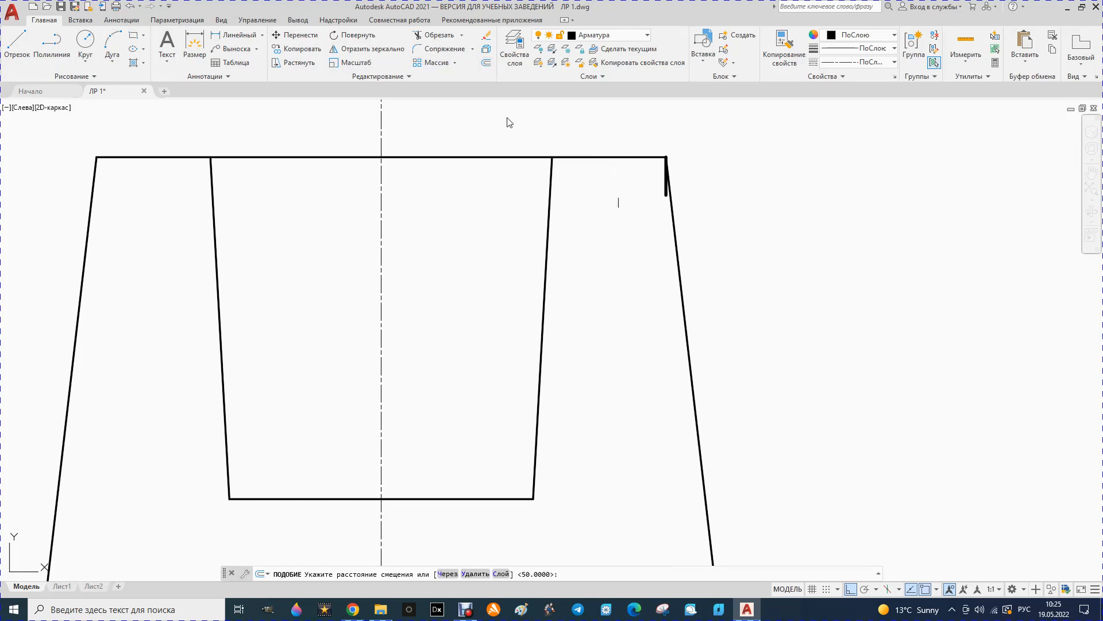
type("75")
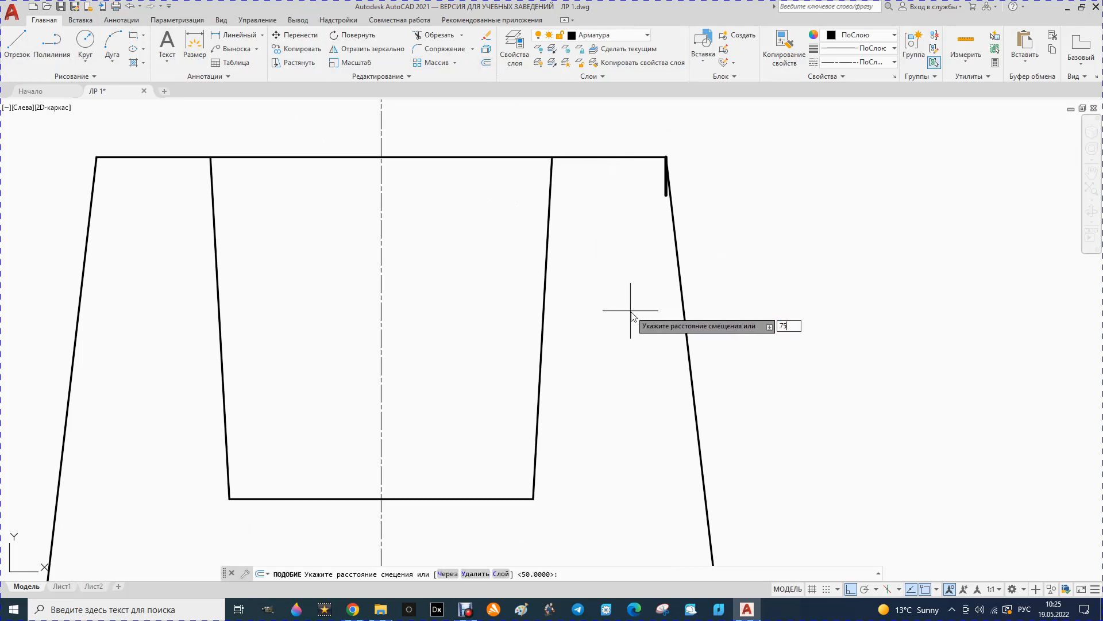
key("Return")
left_click(666, 192)
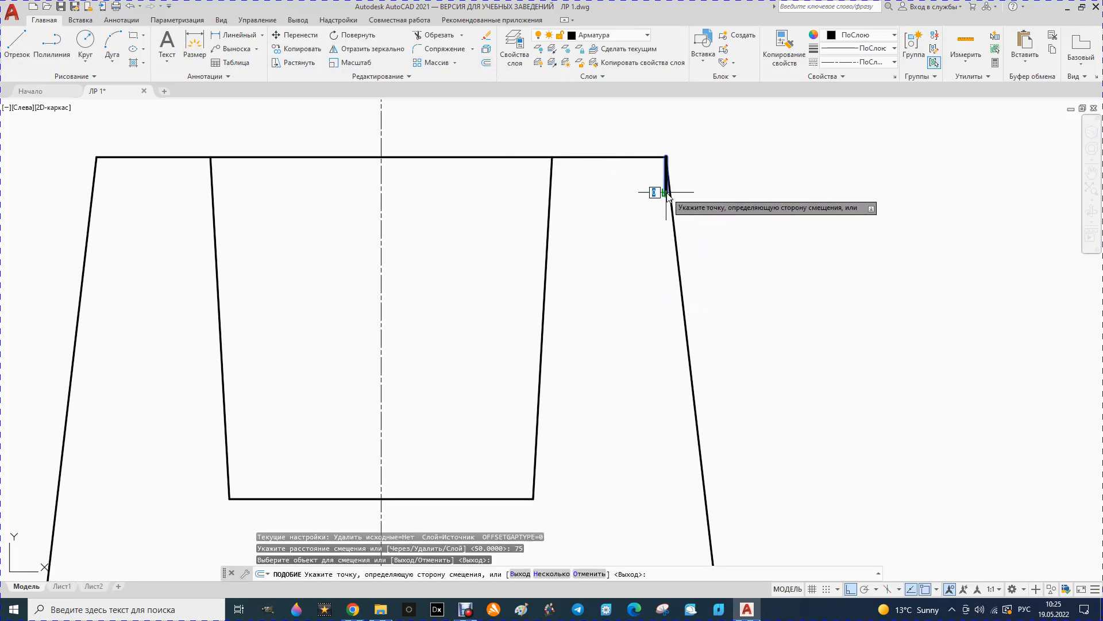
left_click(608, 192)
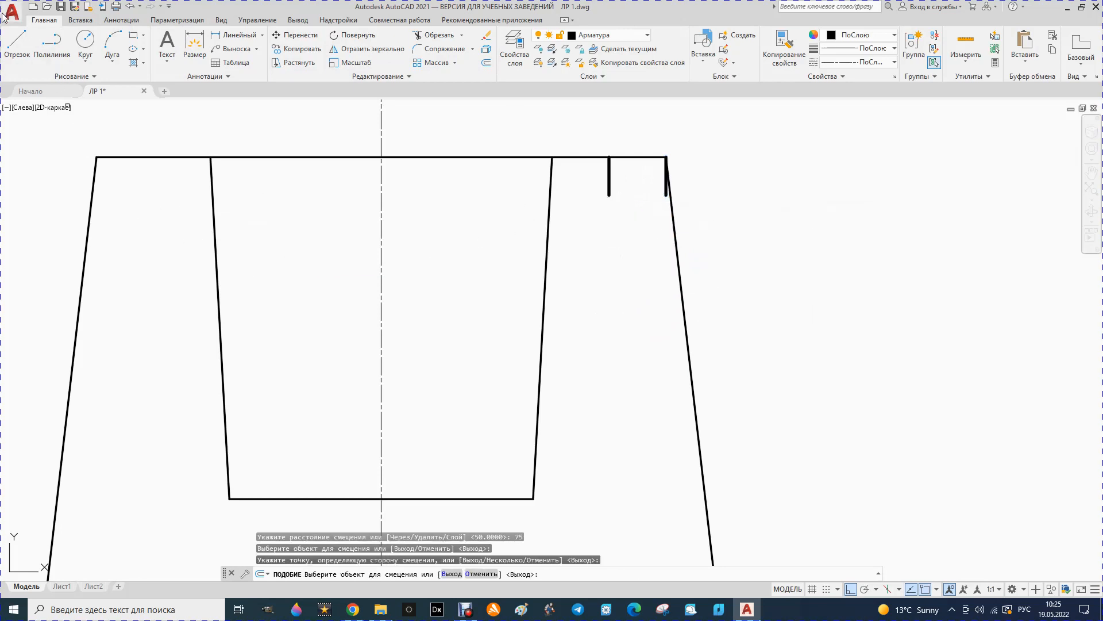
Step: Draw a 50 mm vertical line downward from the upper left corner of the foundation section
left_click(16, 45)
left_click(96, 158)
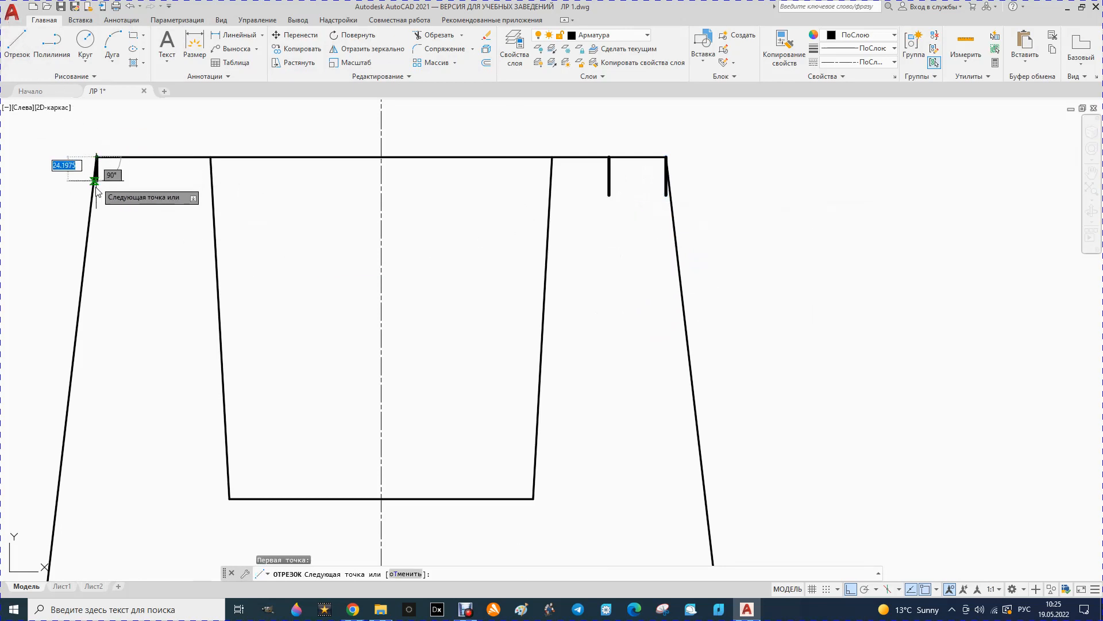
type("5")
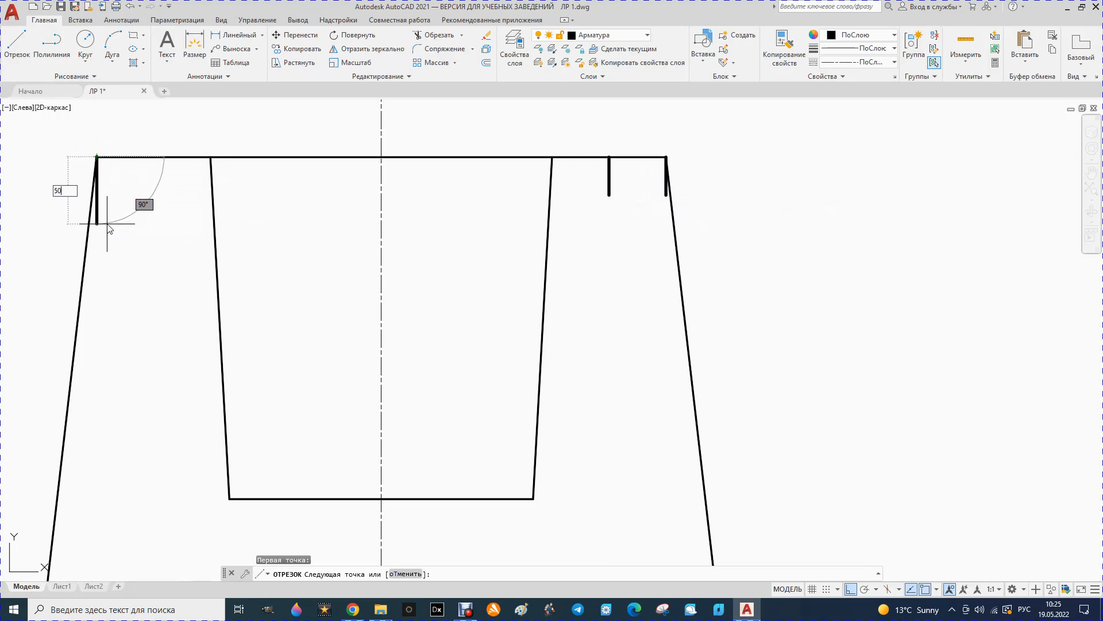
type("0")
key("Return")
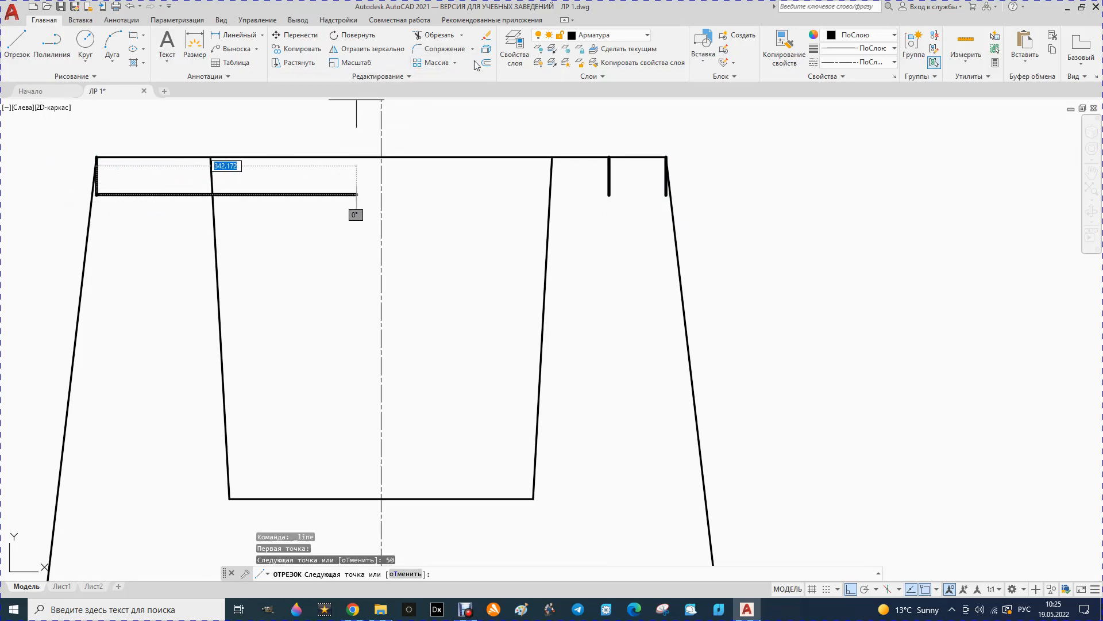
Step: Offset the short vertical line at the upper left corner 75 mm inward to the middle of the left wall
left_click(485, 62)
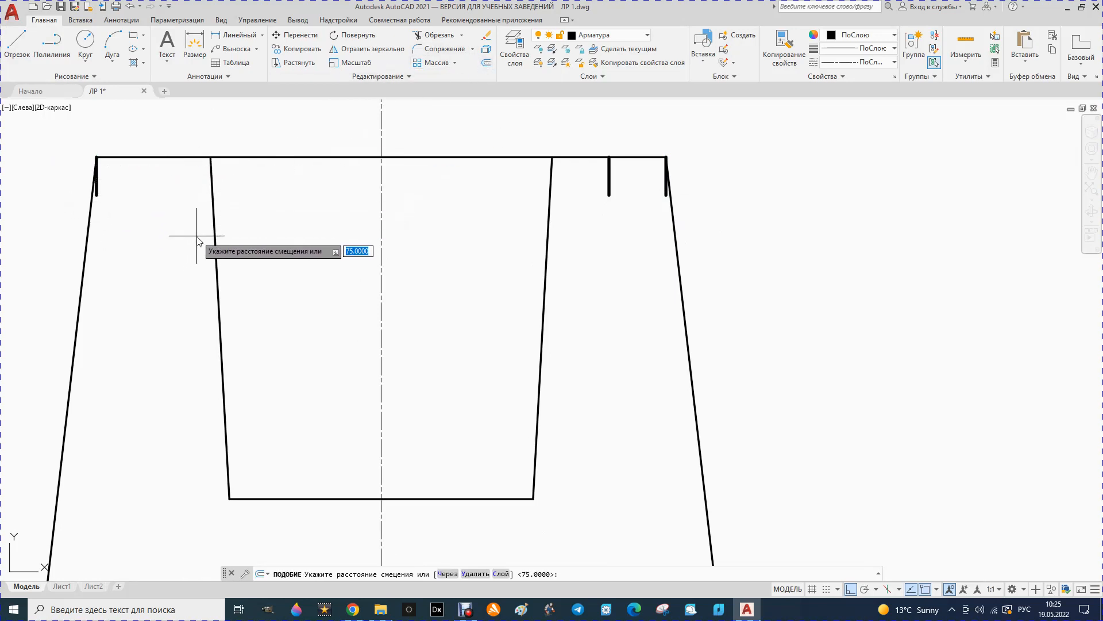
key("Return")
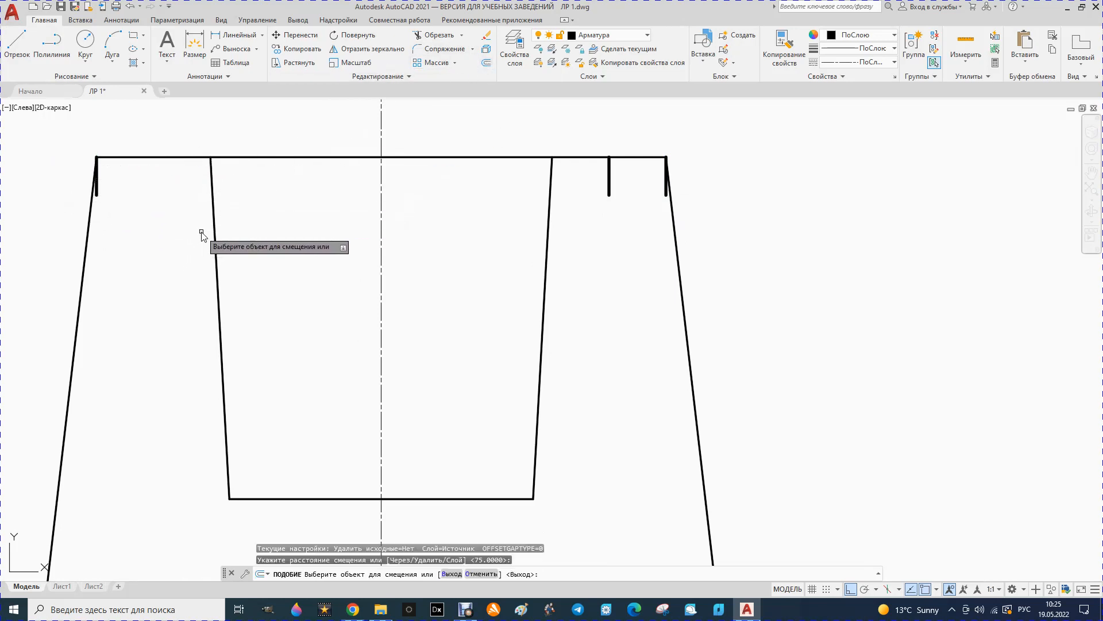
left_click(95, 190)
left_click(134, 190)
key("Escape")
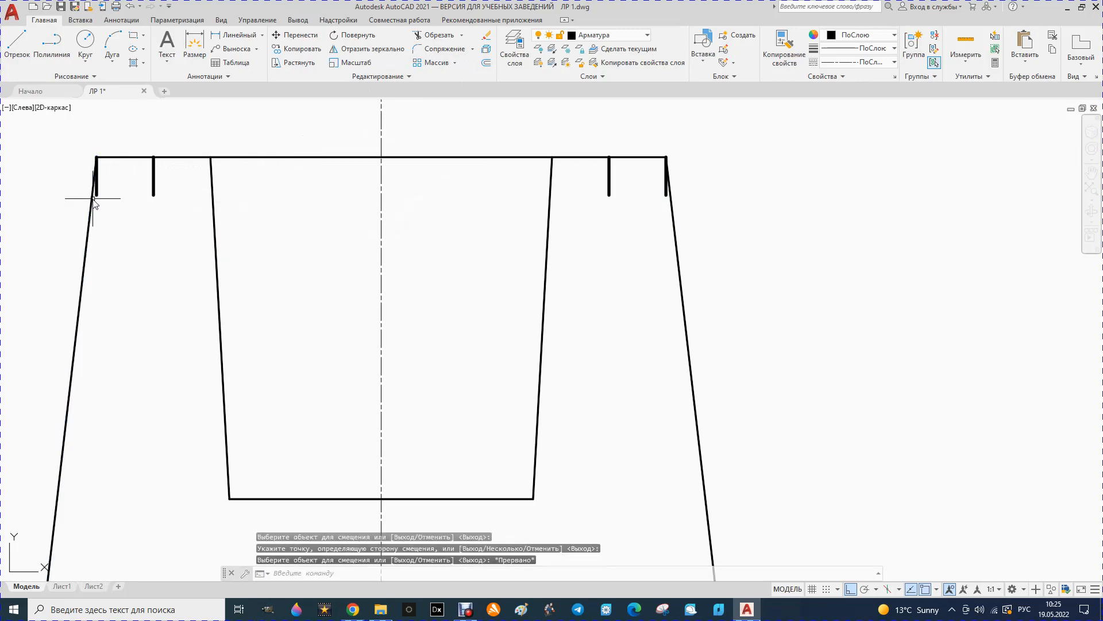
Step: Delete the two short vertical lines at the section's upper outer corners, keeping their offset copies
left_click(98, 196)
key("Delete")
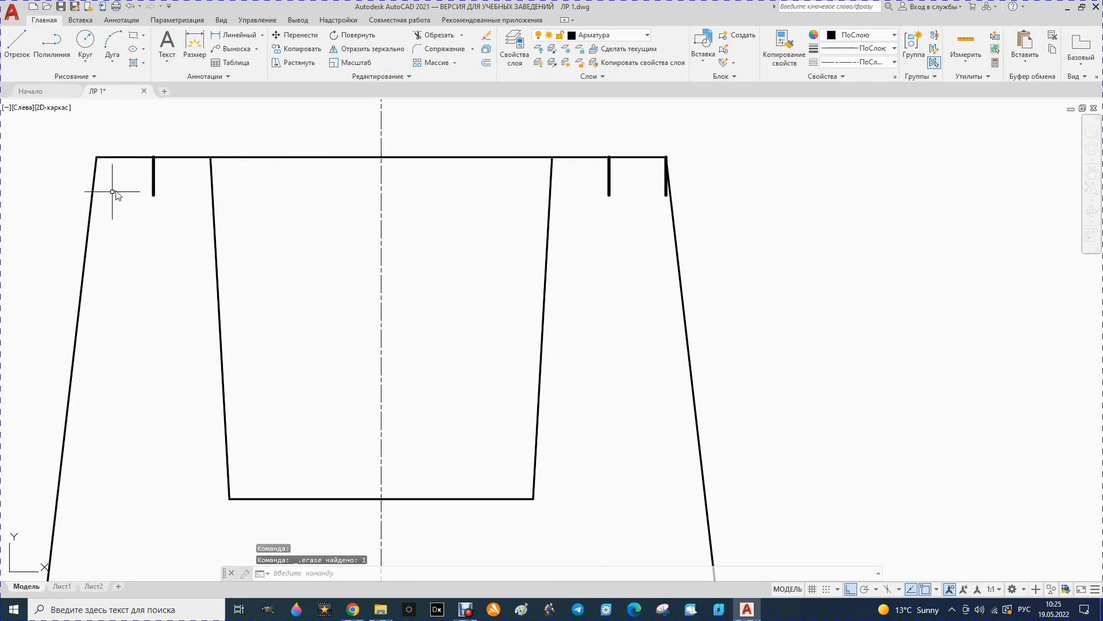
left_click(667, 195)
key("Delete")
Step: Draw a vertical bar about 540 mm long from the lower end of the left wall's guide line down to just above the bottom bar
scroll(574, 179, "down", 2)
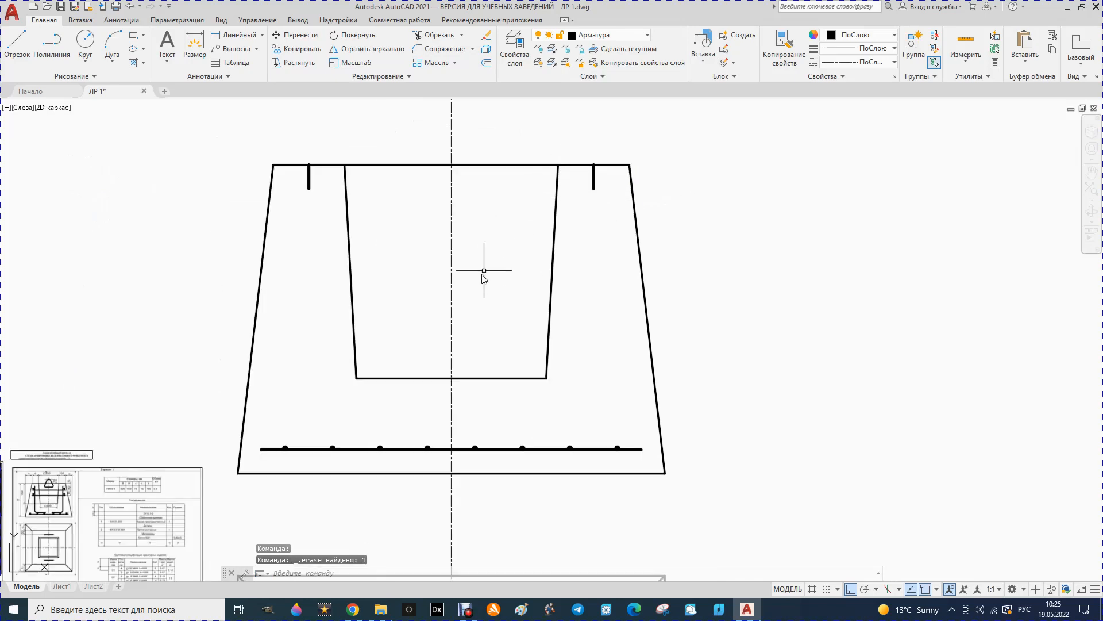
scroll(314, 443, "up", 2)
scroll(316, 422, "down", 2)
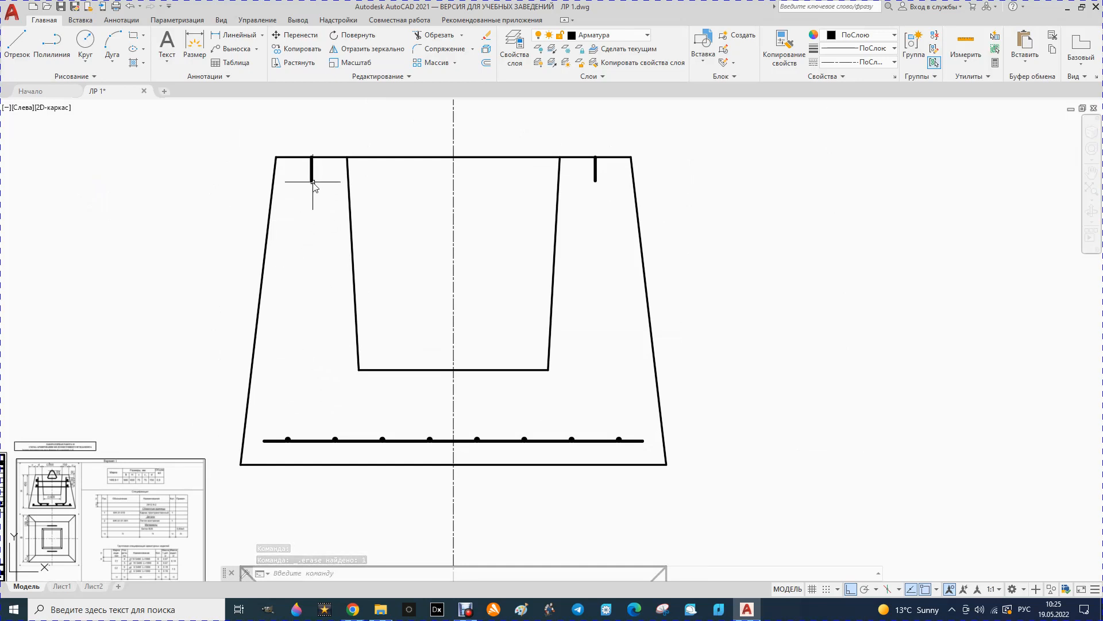
left_click(17, 45)
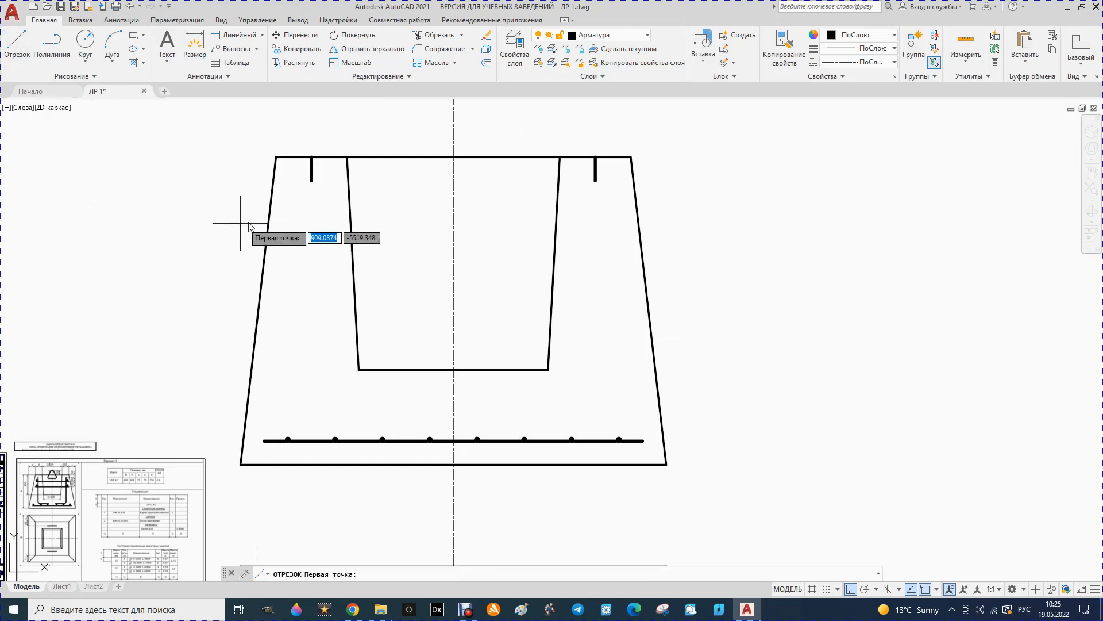
left_click(312, 180)
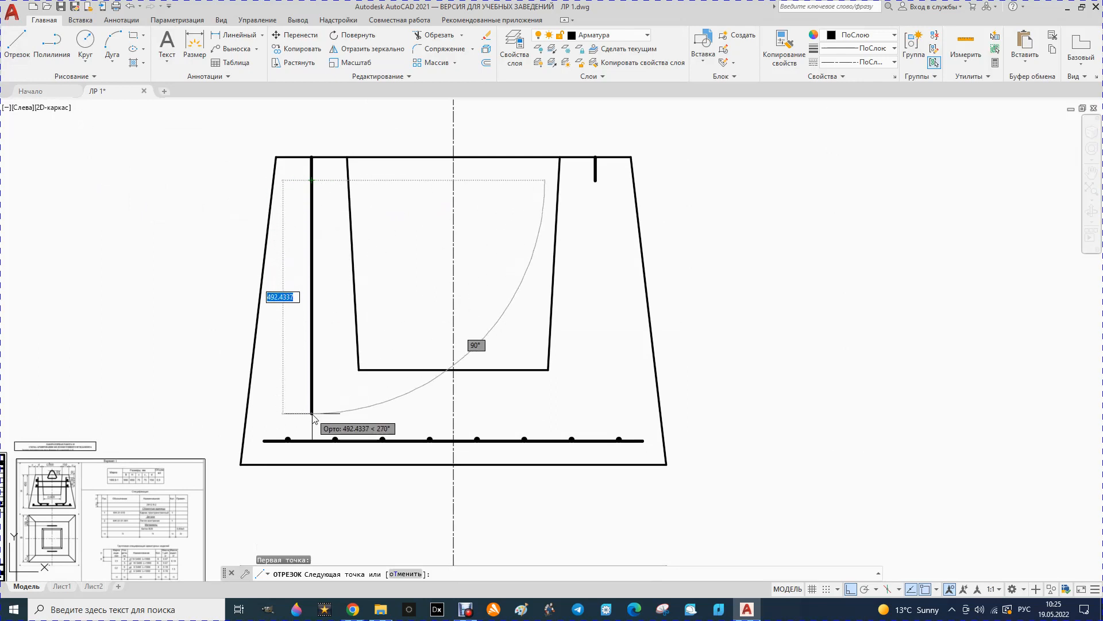
scroll(314, 418, "up", 8)
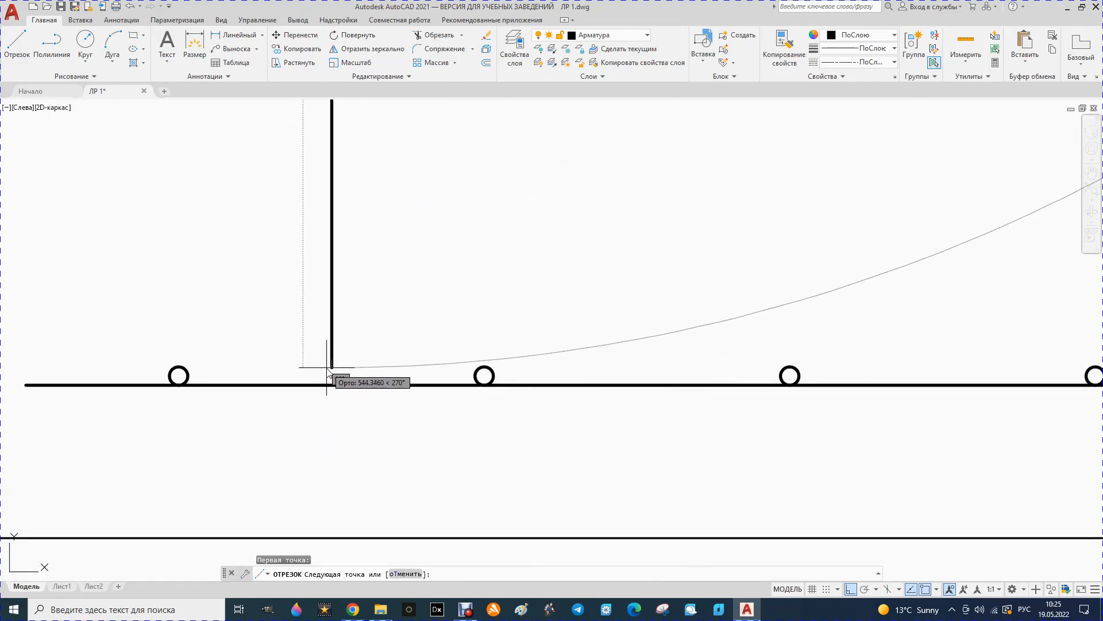
left_click(323, 353)
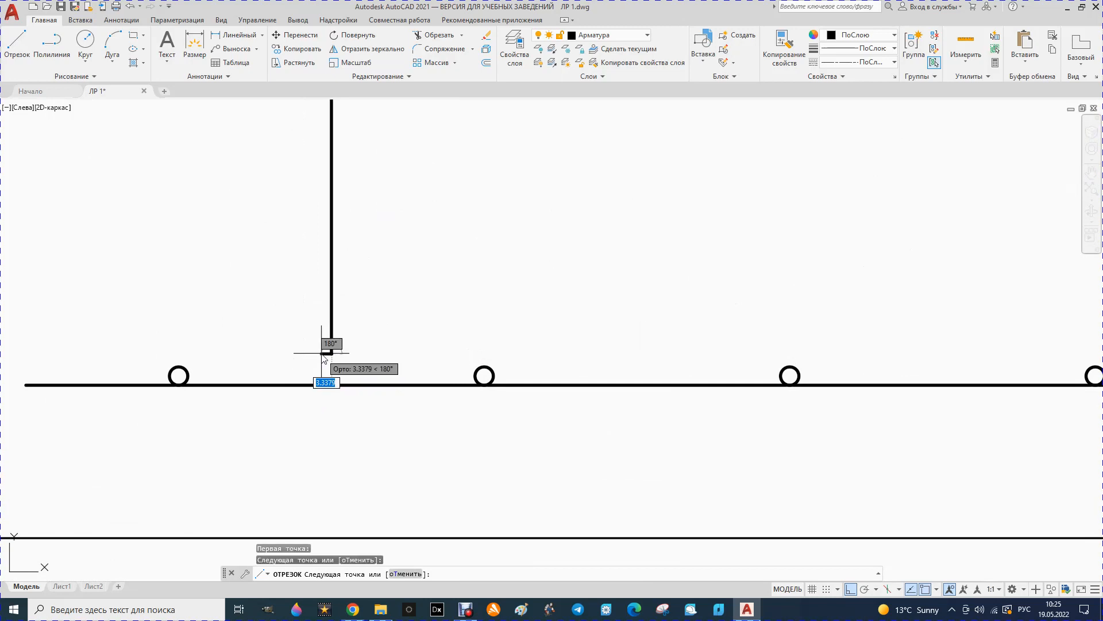
key("Escape")
Step: Draw a horizontal line from the top of the third cross bar from the left to directly below the vertical bar
left_click(21, 31)
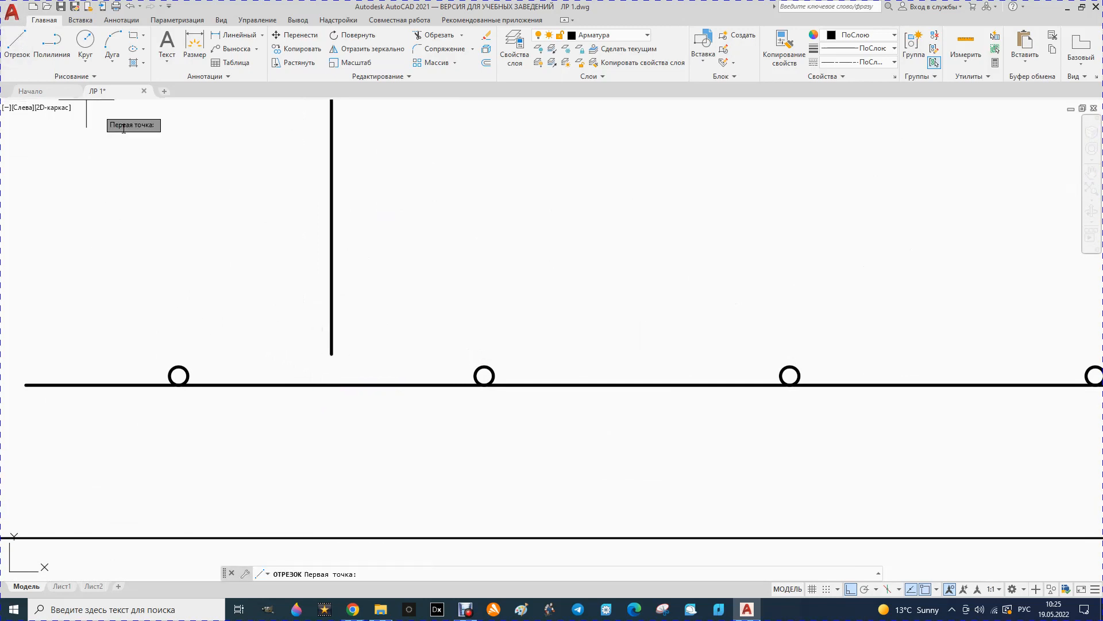
left_click(790, 366)
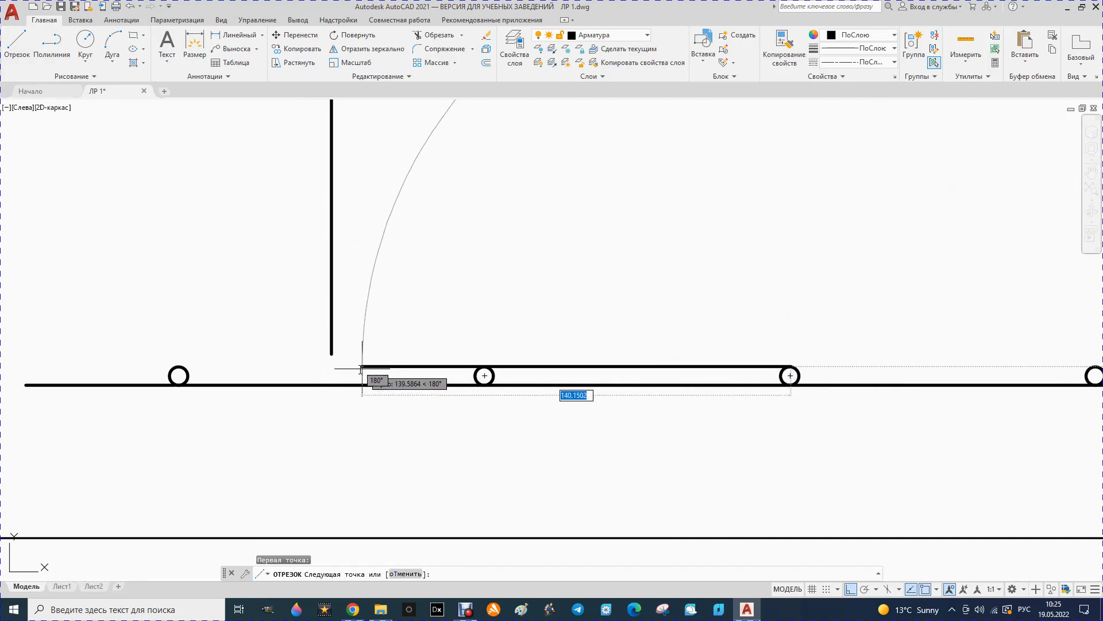
left_click(331, 366)
key("Escape")
key("Escape")
Step: Stretch the vertical bar's lower end down to the left end of the horizontal line, closing the corner
left_click(332, 348)
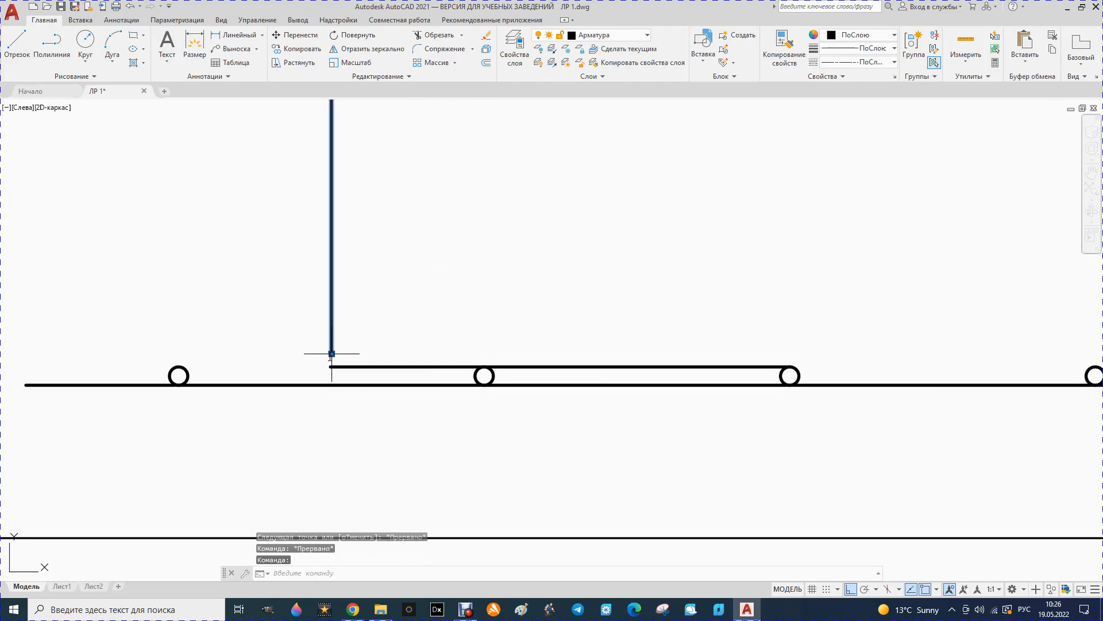
left_click(331, 353)
key("Down")
key("Escape")
scroll(296, 374, "down", 4)
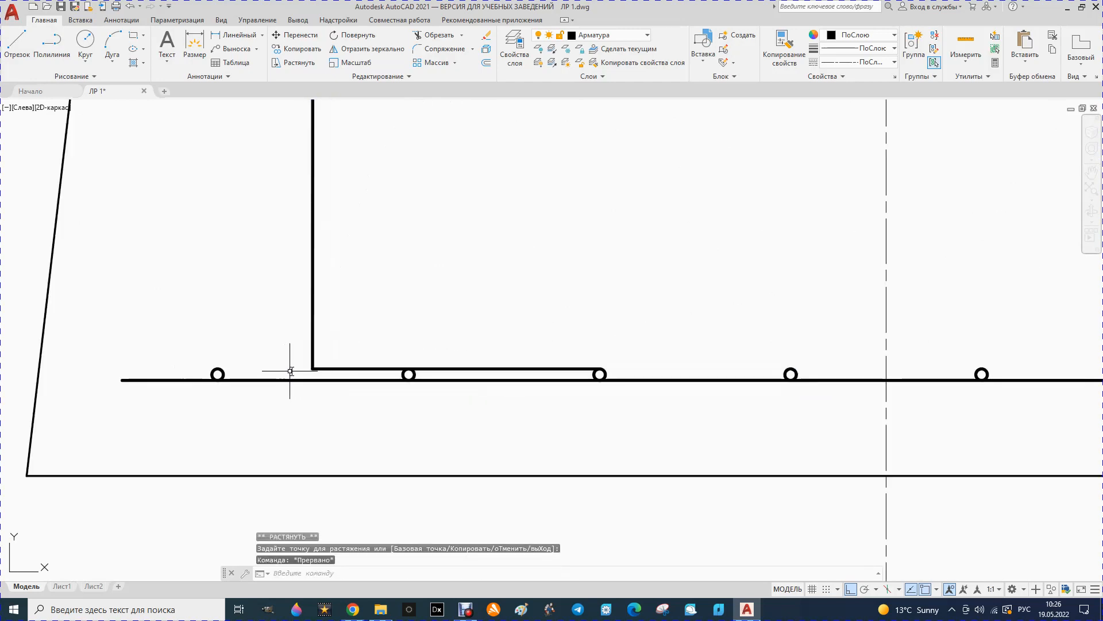
Step: Extend the horizontal leg of the bent bar to the top of the fourth cross bar from the left
scroll(309, 367, "down", 3)
scroll(424, 379, "up", 1)
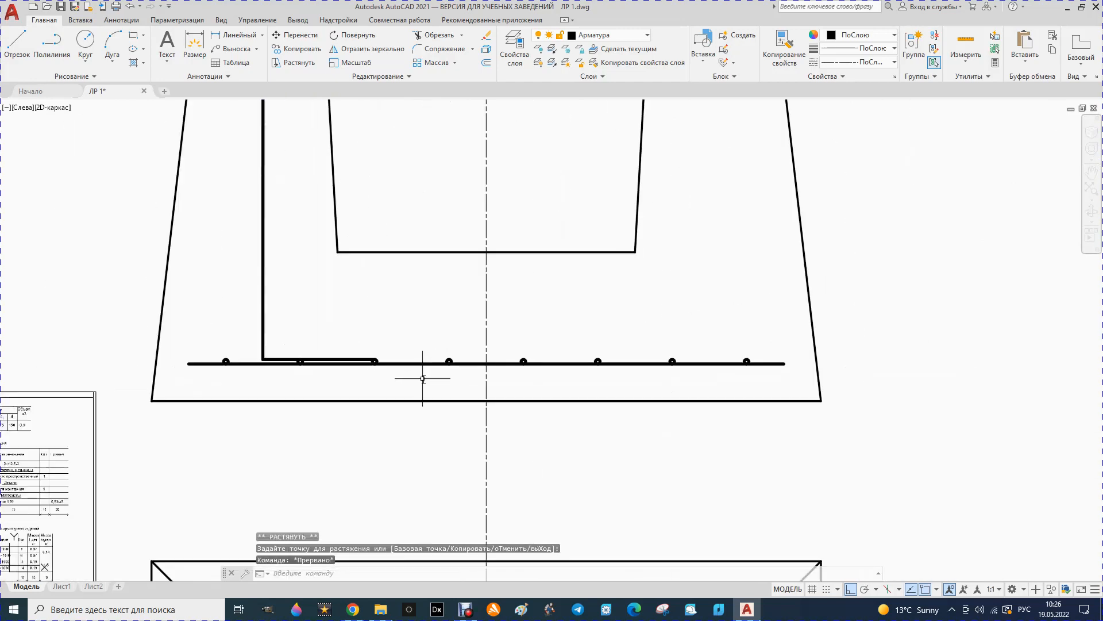
scroll(342, 370, "up", 2)
left_click(357, 356)
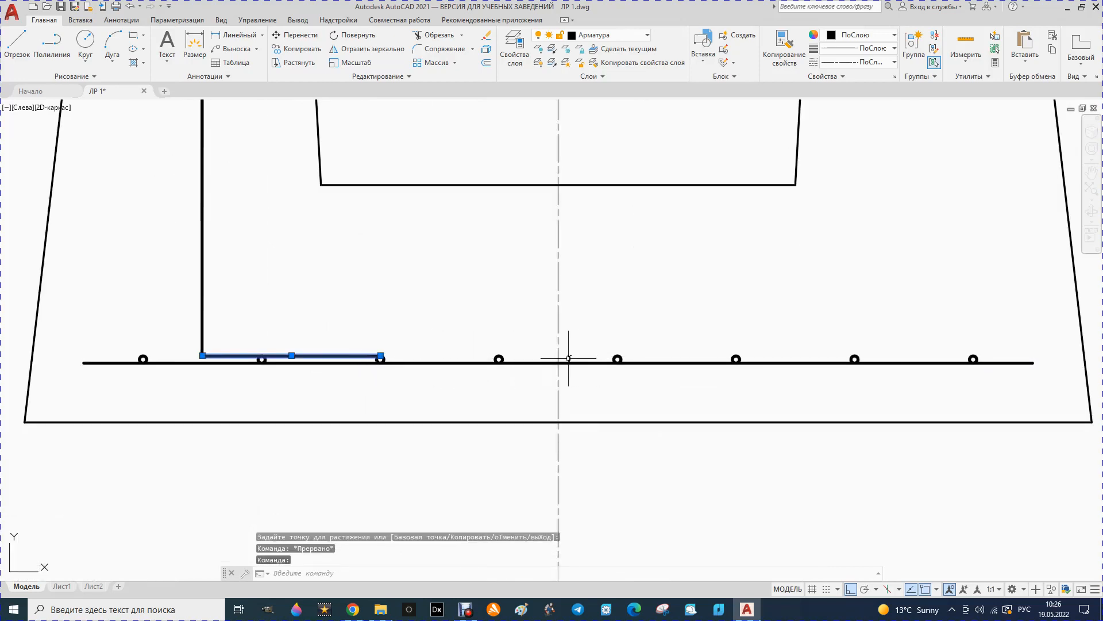
left_click(380, 356)
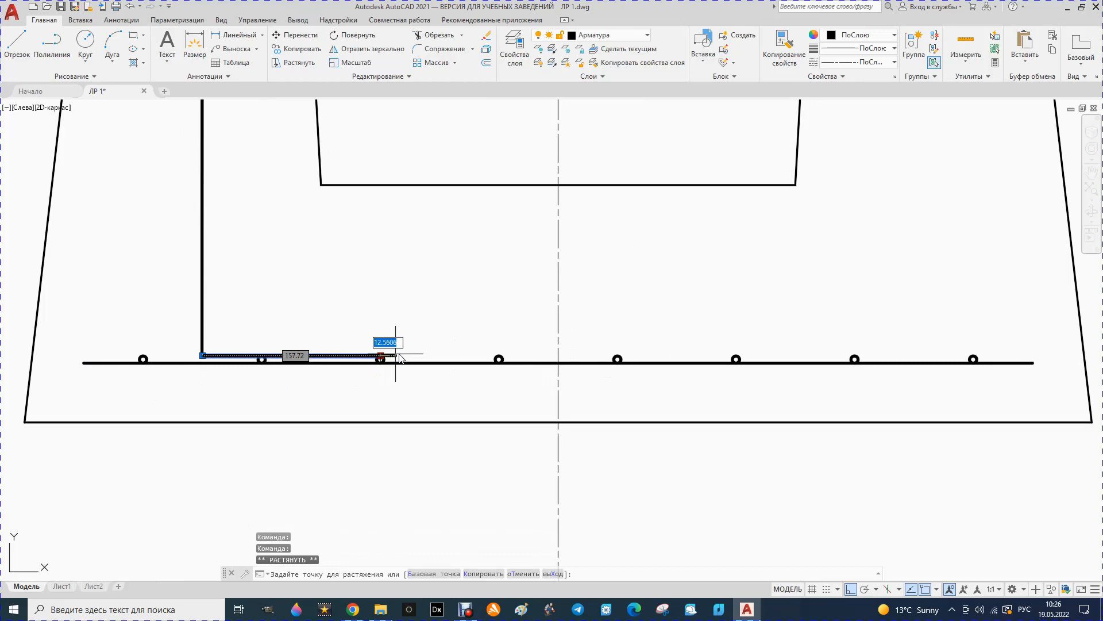
left_click(500, 355)
key("Escape")
Step: Delete the two 50 mm guide lines at the top of the left and right walls
scroll(382, 370, "down", 2)
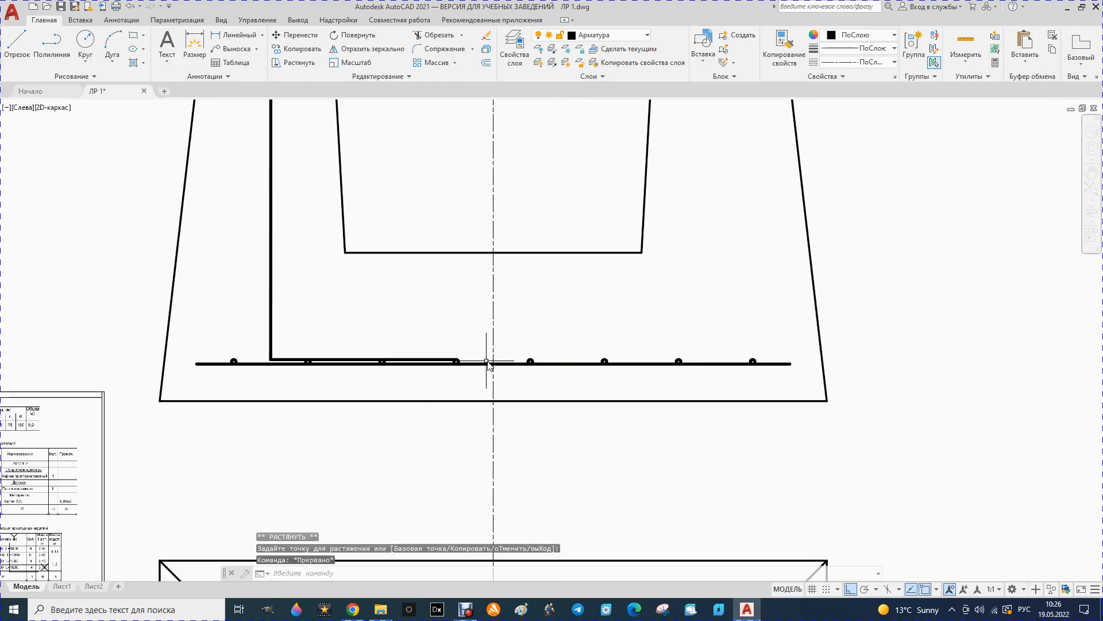
scroll(392, 392, "down", 3)
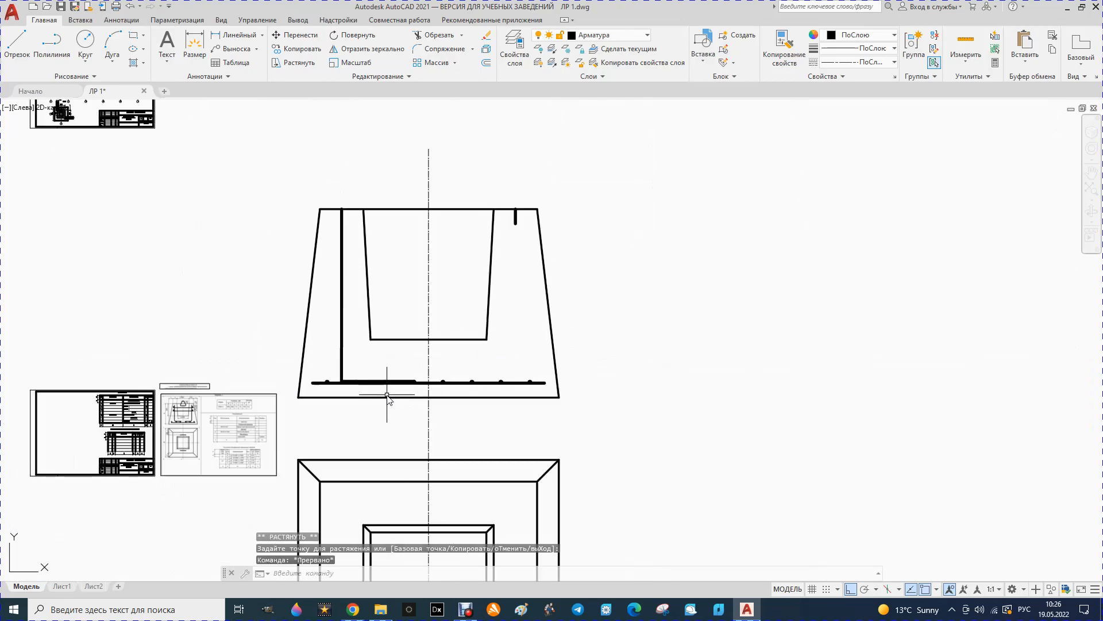
left_click(342, 217)
key("Delete")
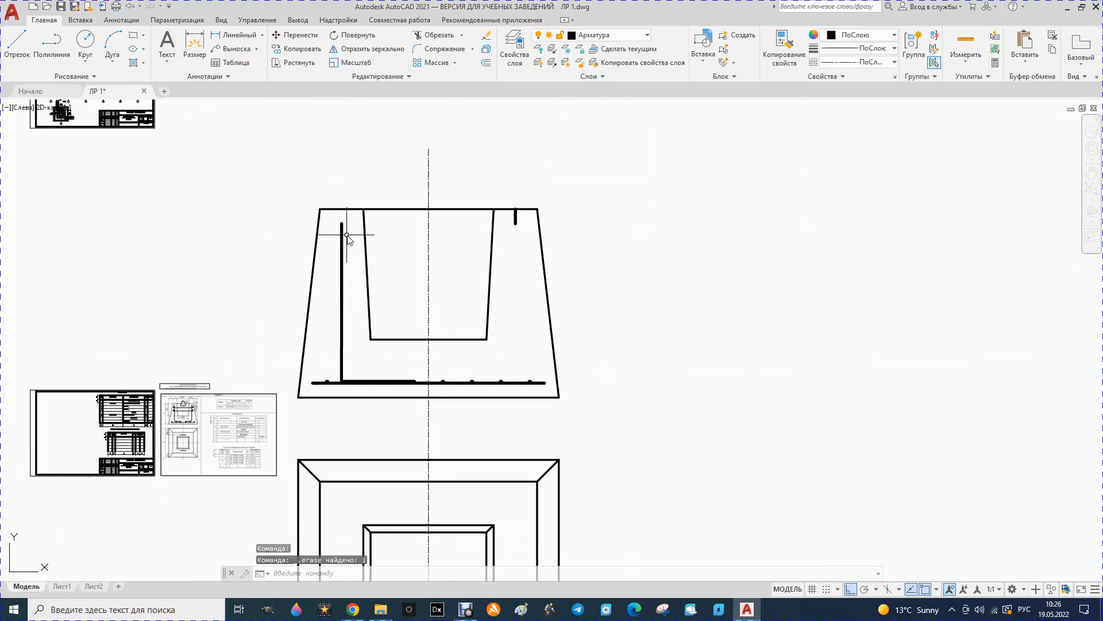
left_click(515, 217)
key("Delete")
Step: Fillet the corner between the vertical bar and its horizontal leg with a 20 mm radius
scroll(368, 395, "up", 4)
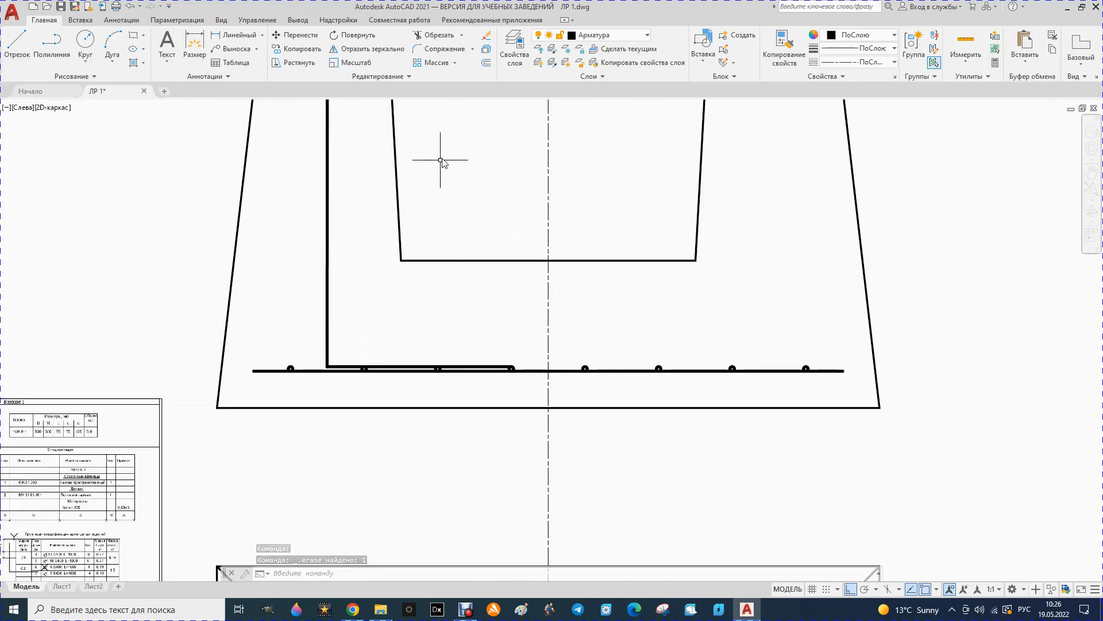
left_click(475, 51)
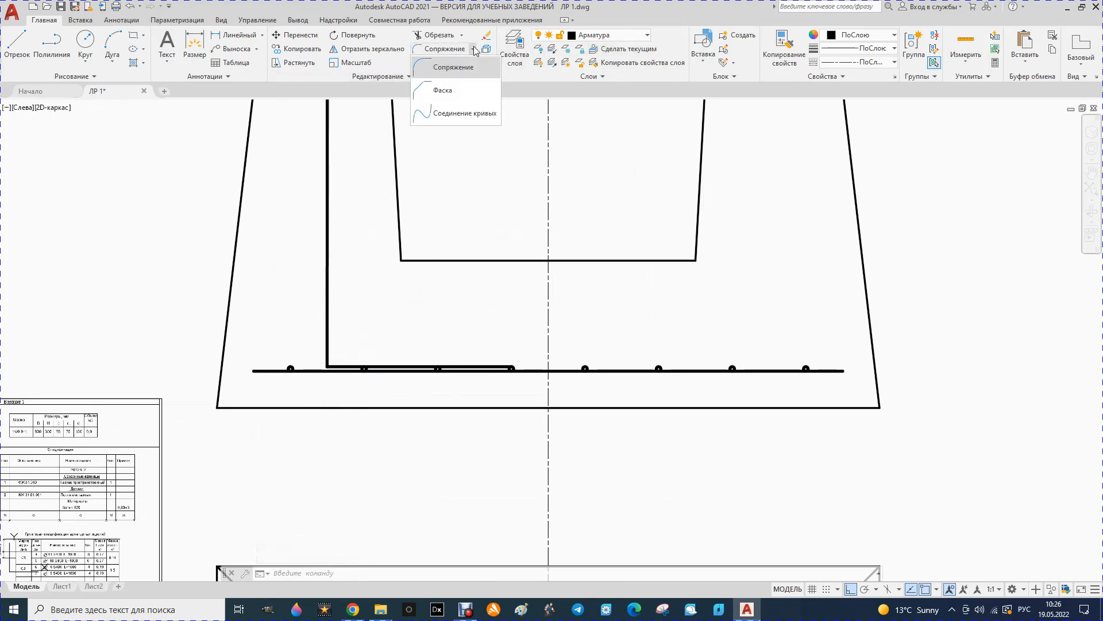
left_click(442, 67)
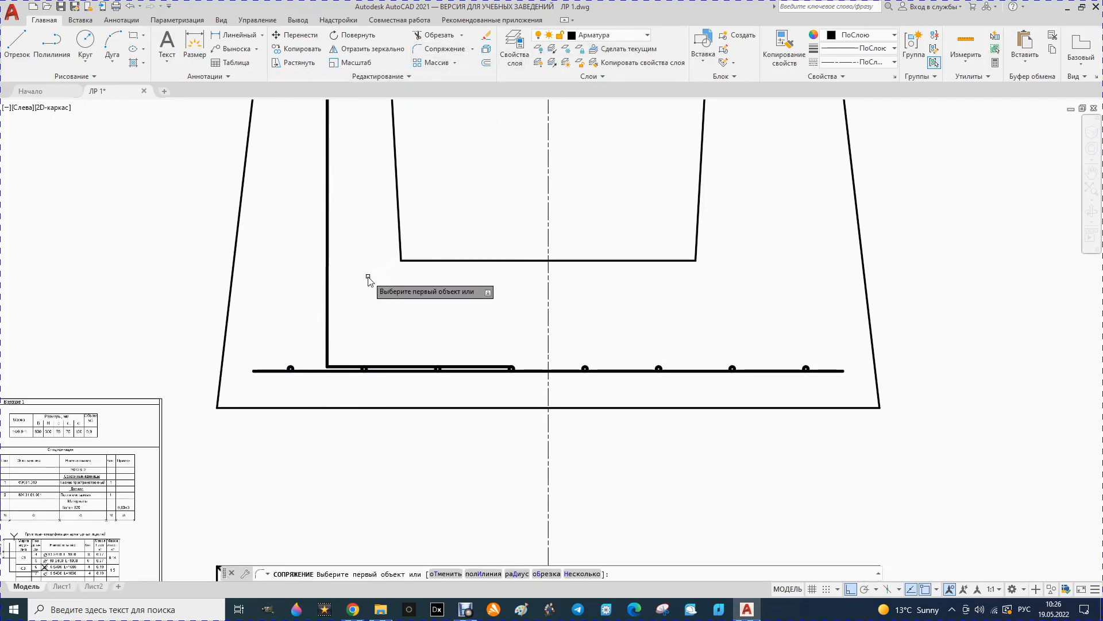
key("Down")
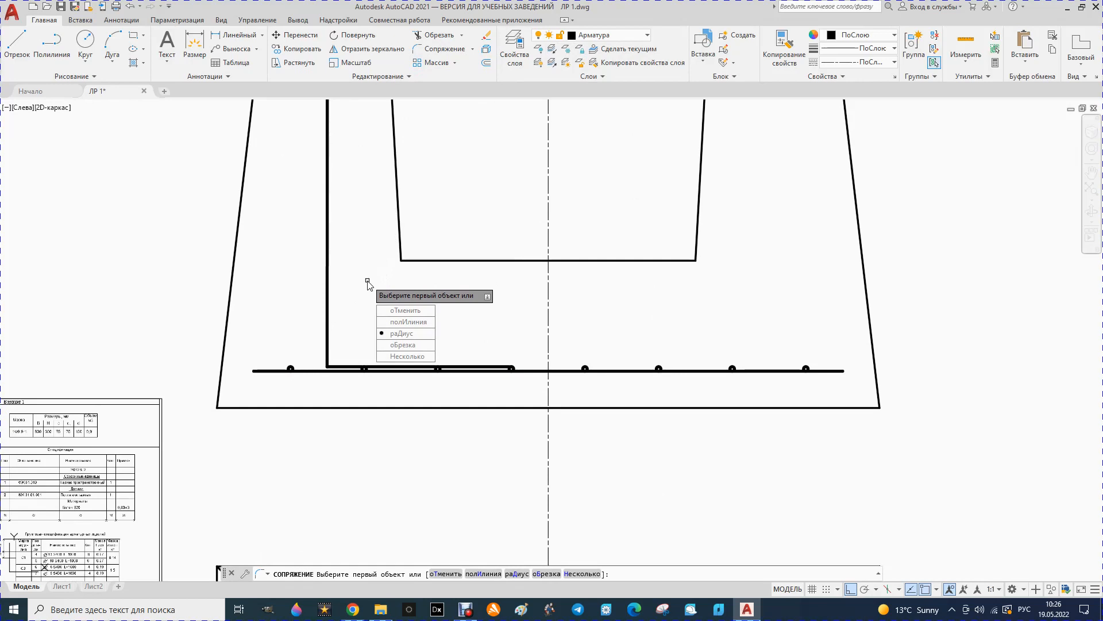
key("Return")
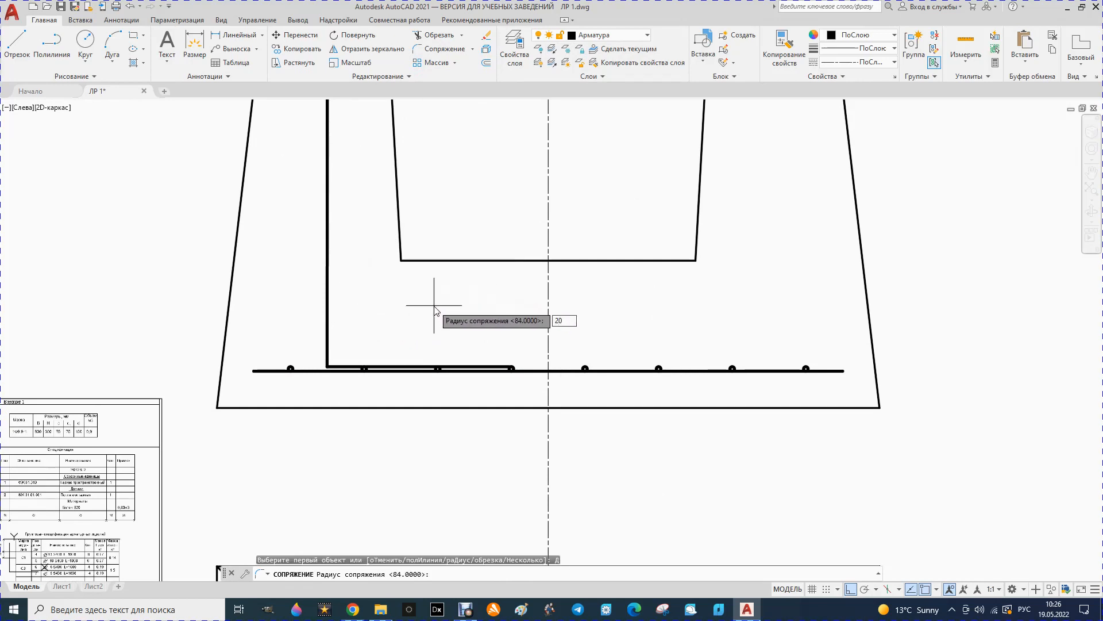
key("Return")
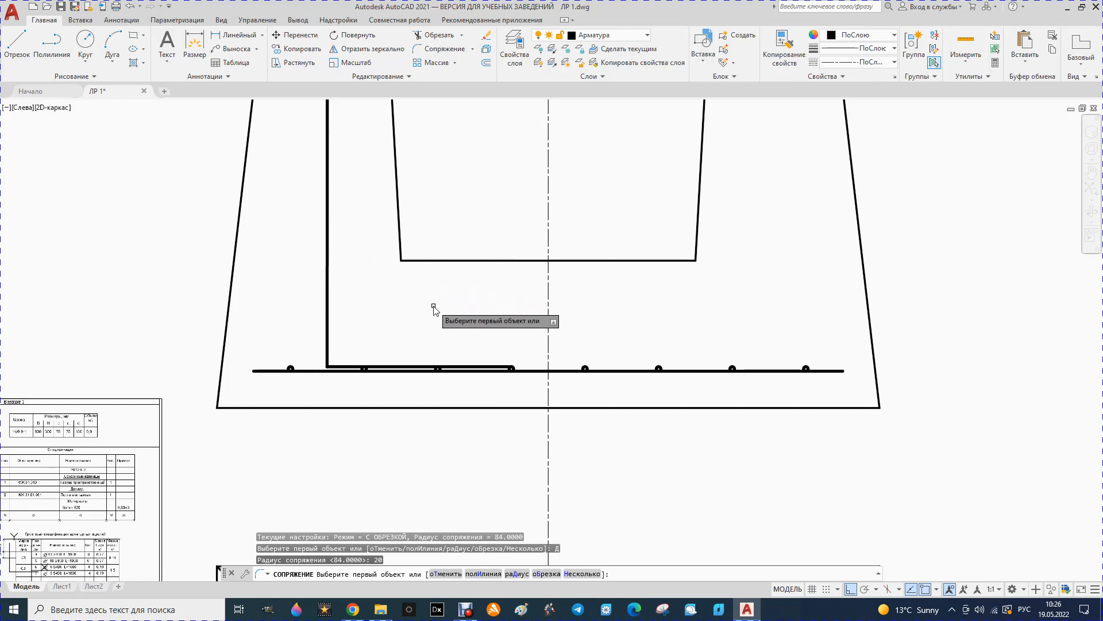
left_click(326, 319)
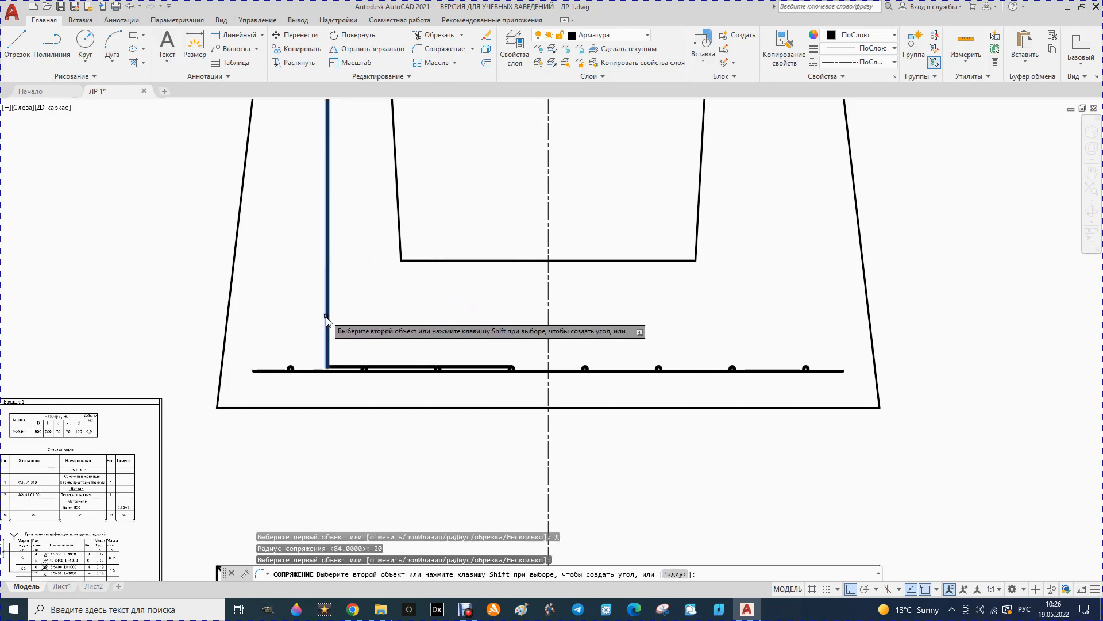
left_click(342, 367)
scroll(210, 393, "down", 2)
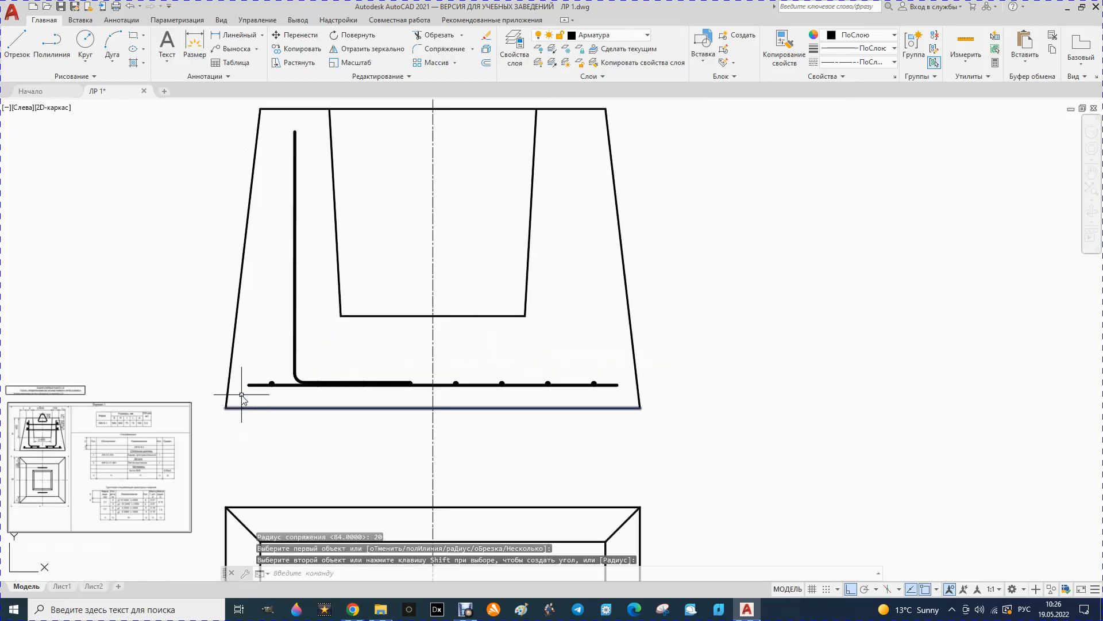
key("Escape")
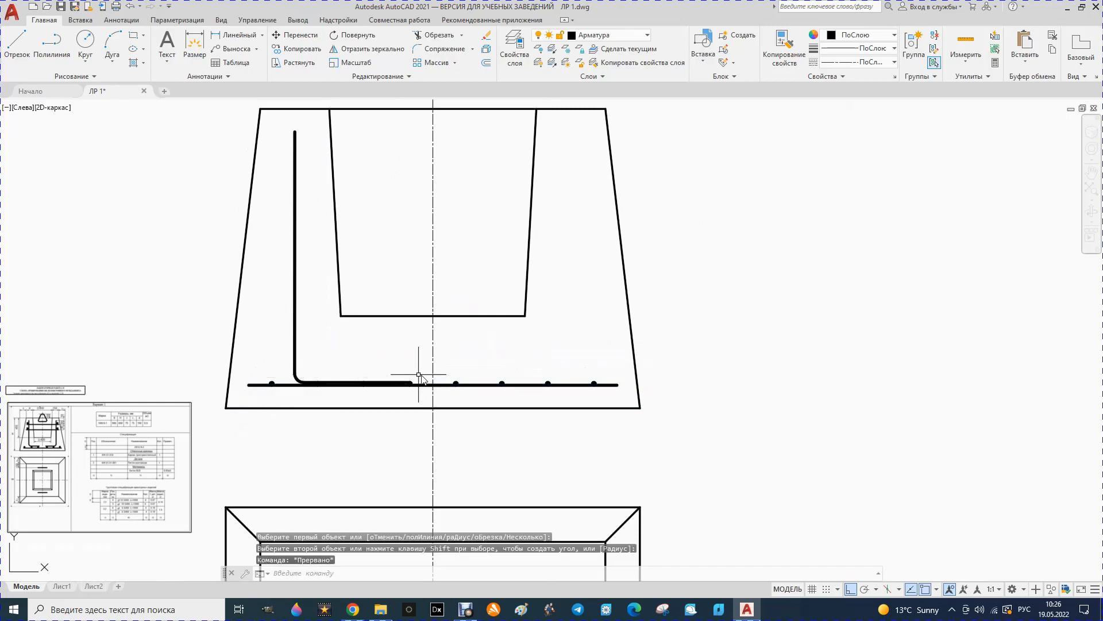
Step: Mirror the bent bar's vertical line, arc and horizontal leg about the section's vertical centre axis, keeping the source objects
left_click(295, 274)
scroll(306, 391, "up", 4)
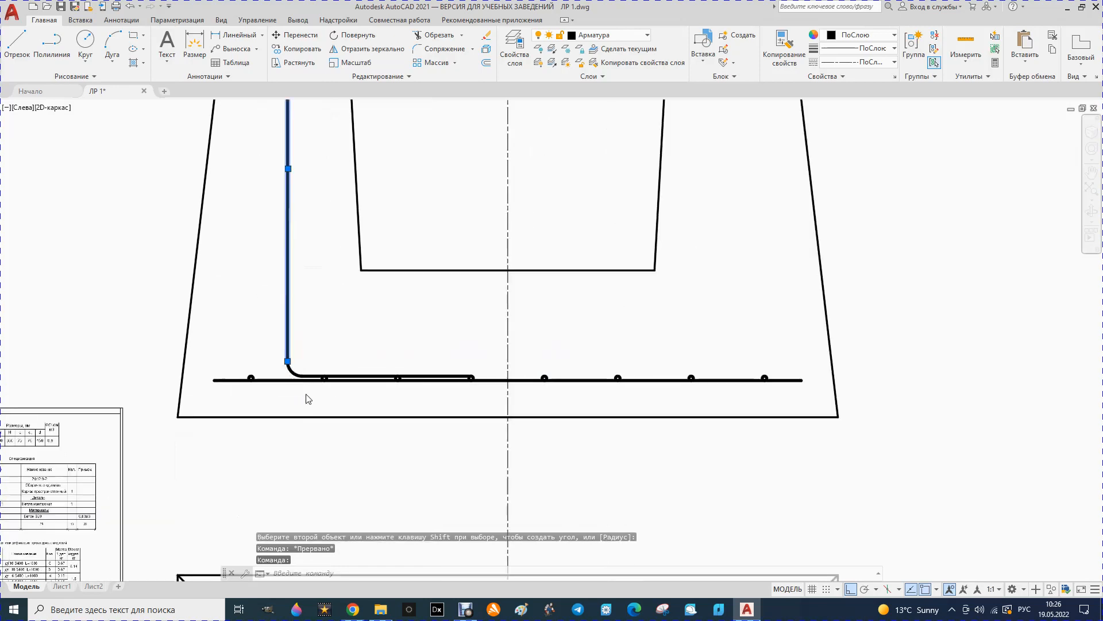
left_click(285, 360)
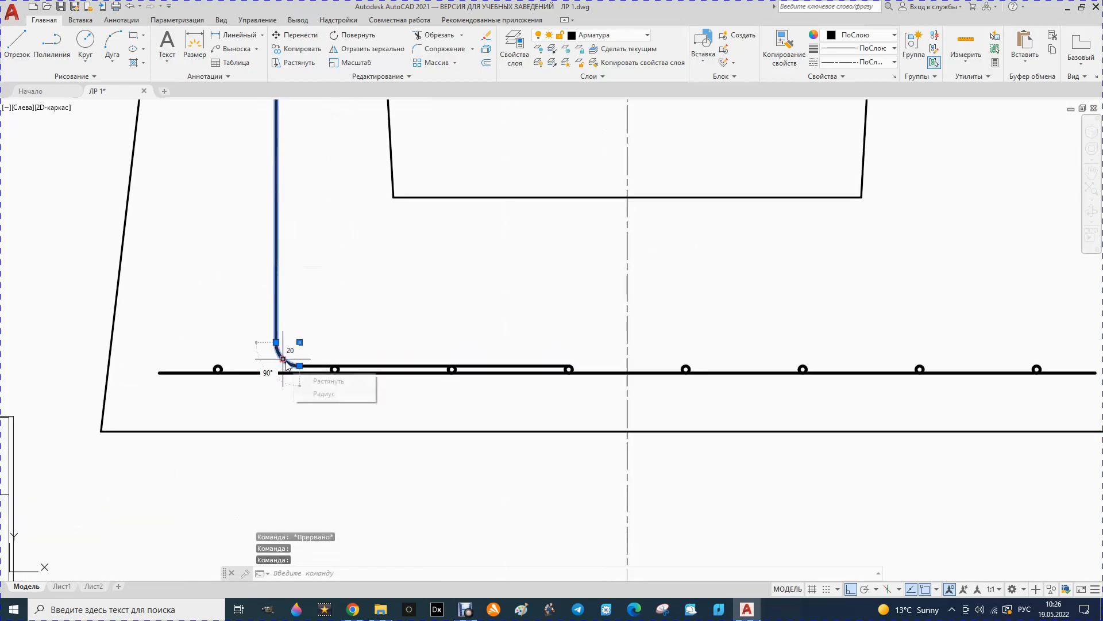
left_click(358, 366)
scroll(353, 369, "down", 6)
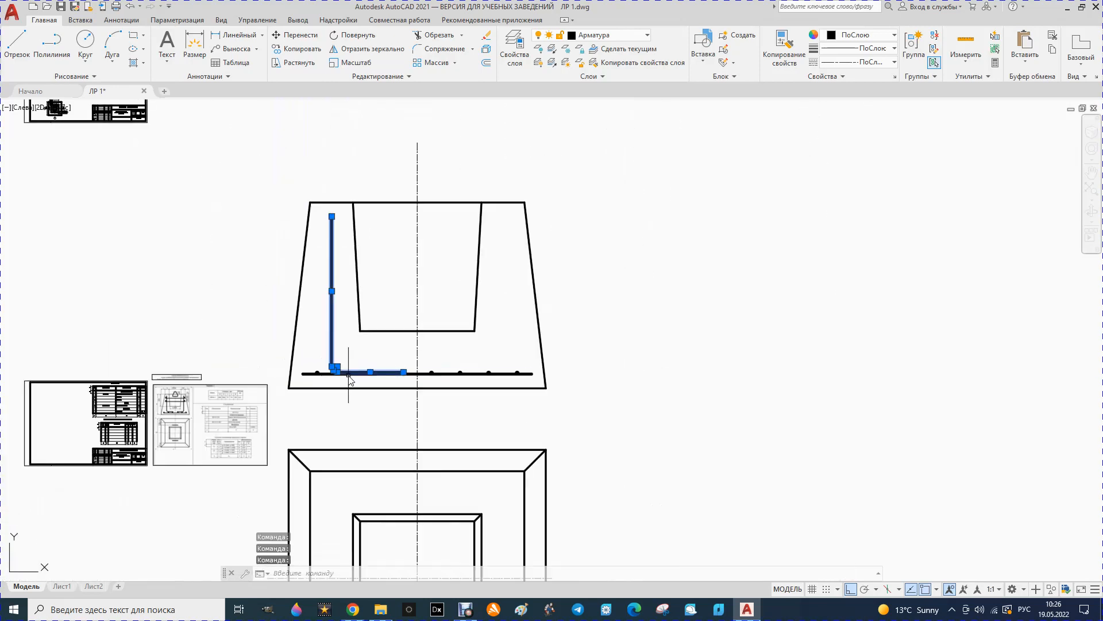
left_click(357, 54)
left_click(417, 202)
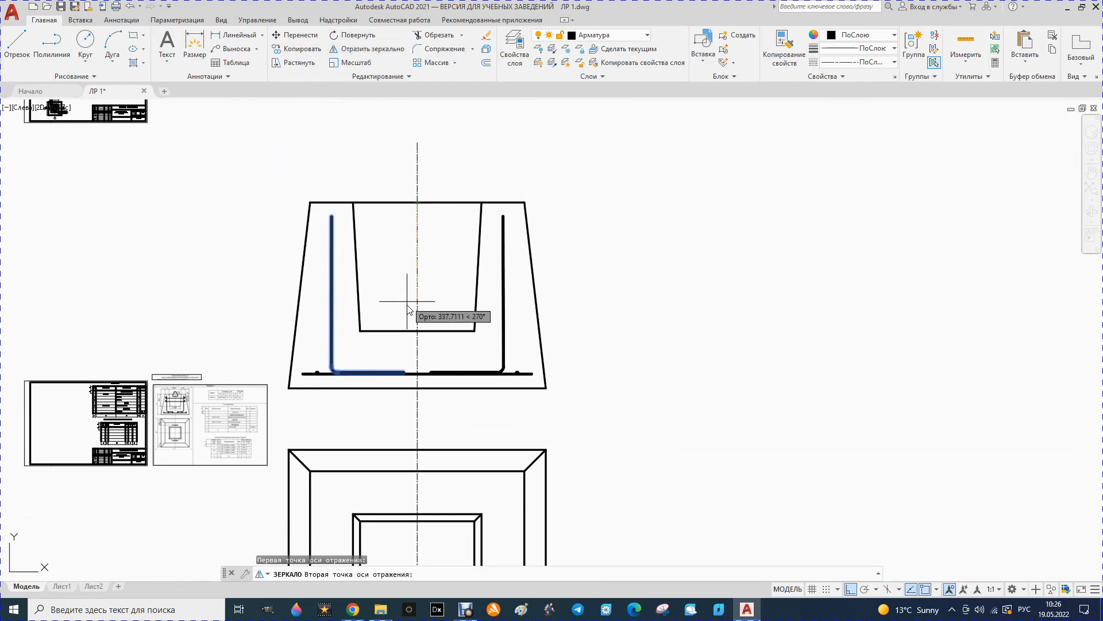
left_click(418, 392)
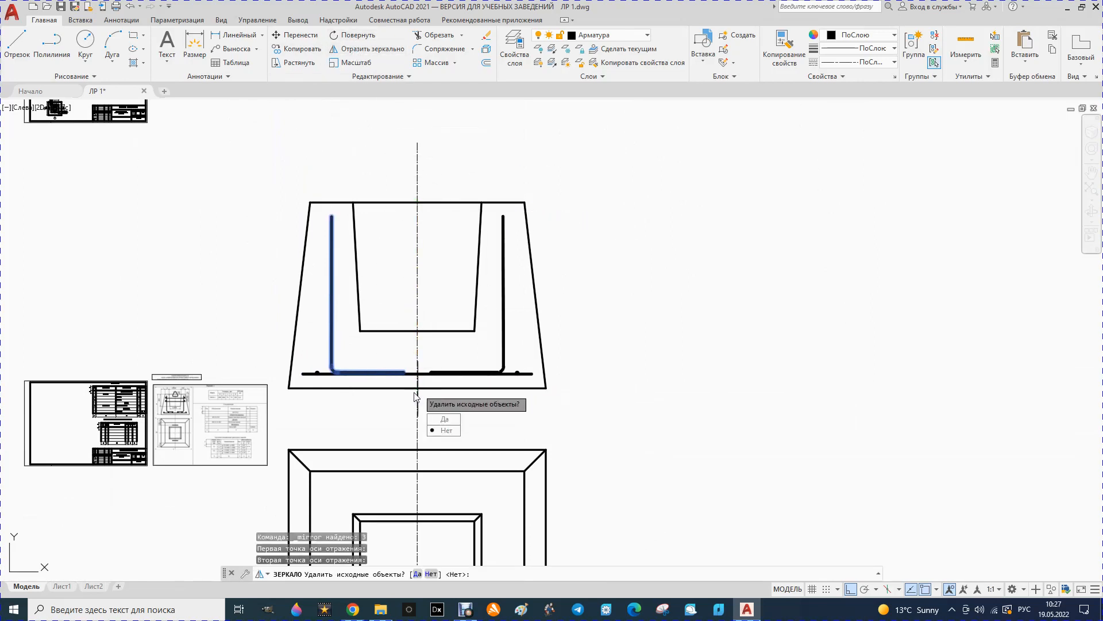
key("Return")
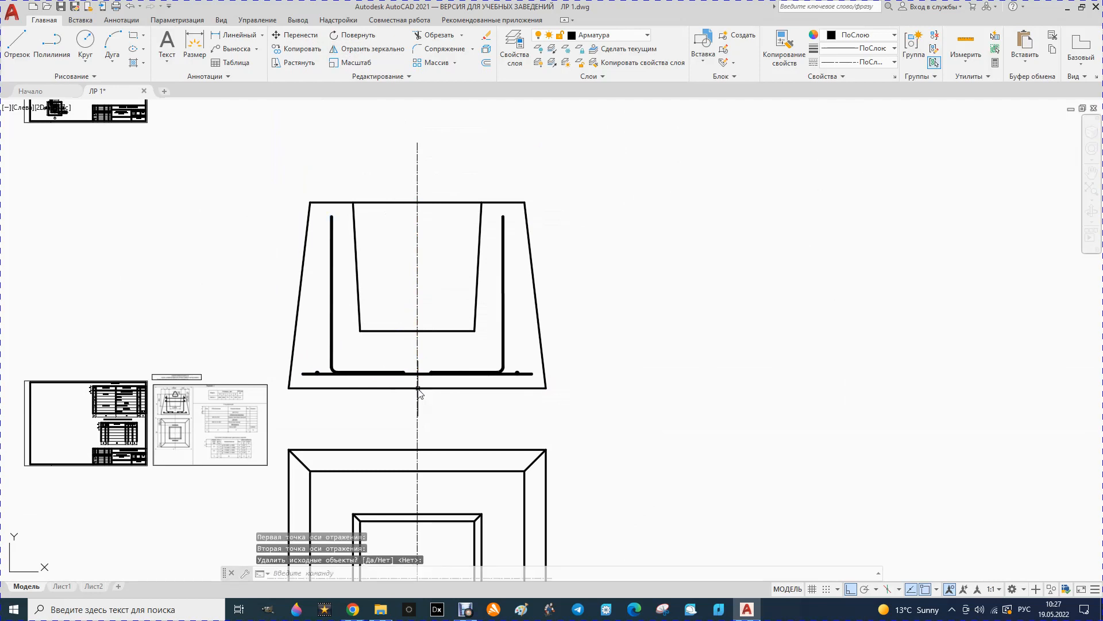
scroll(465, 410, "up", 4)
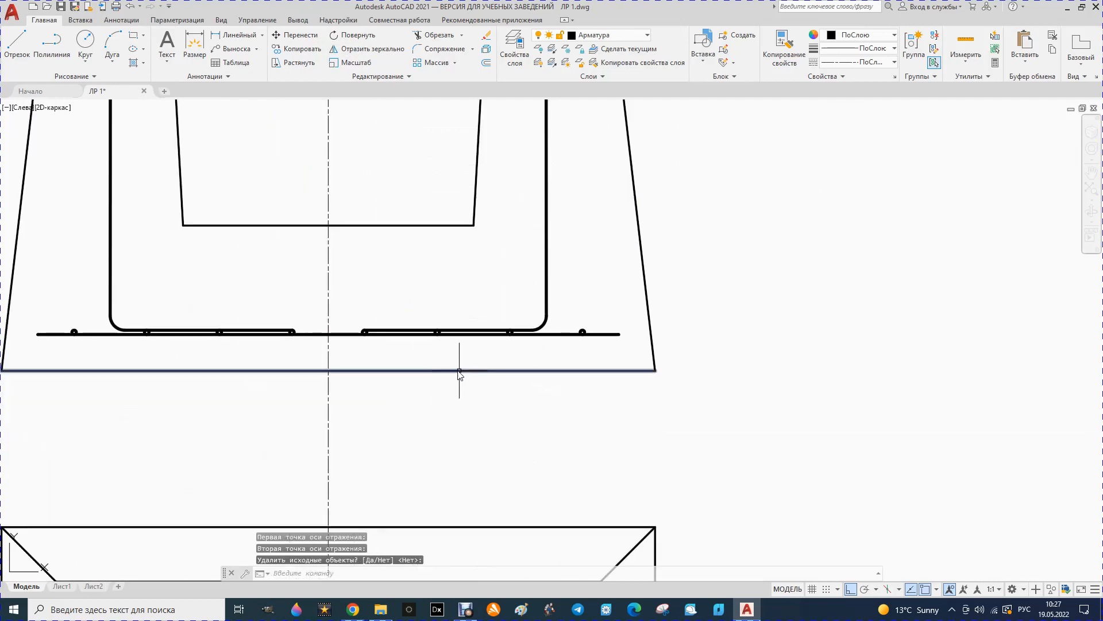
scroll(457, 373, "down", 2)
scroll(402, 384, "down", 2)
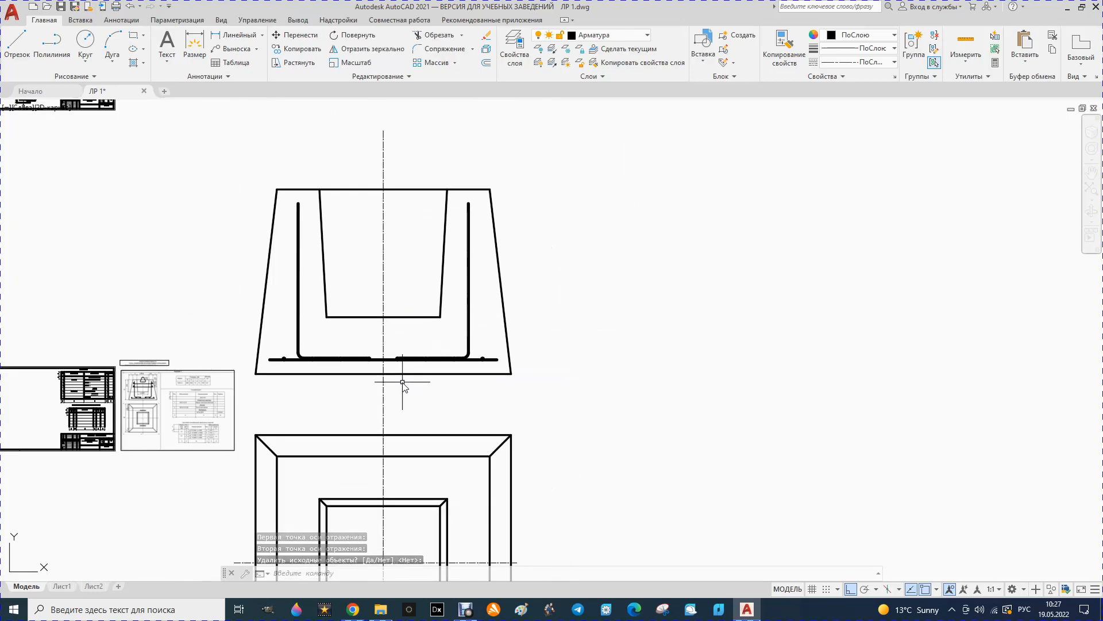
scroll(397, 384, "up", 4)
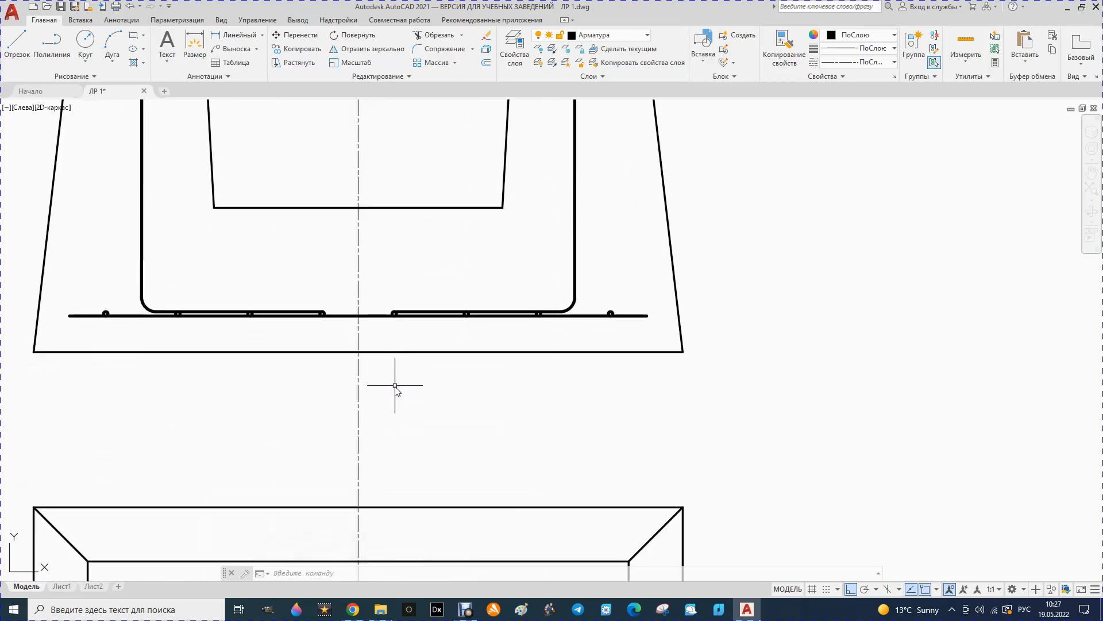
scroll(279, 357, "up", 2)
scroll(333, 362, "down", 4)
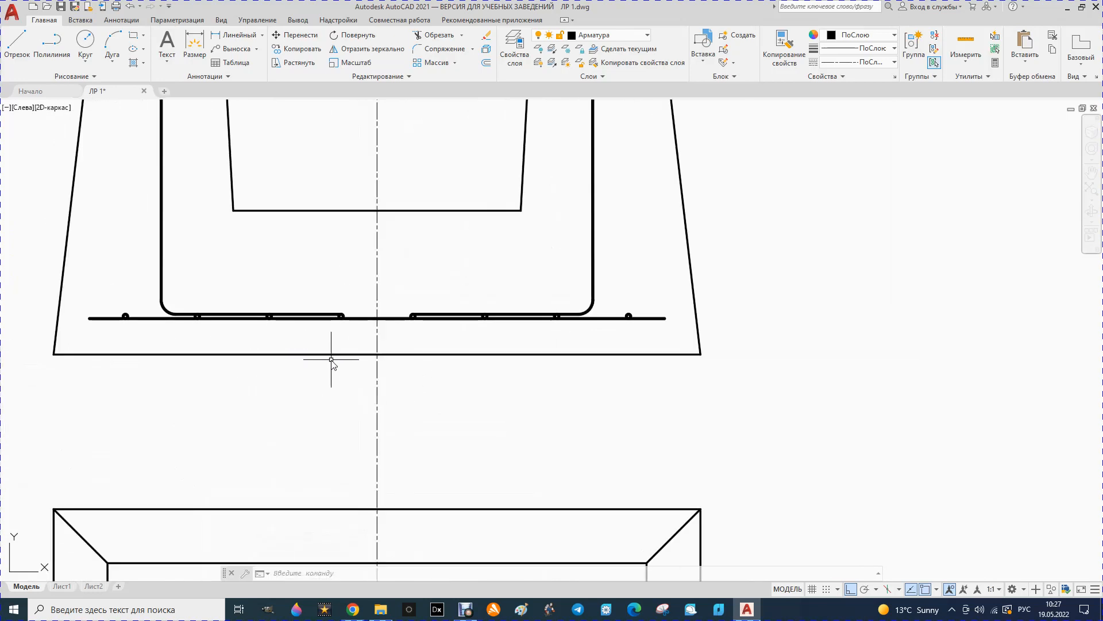
scroll(332, 365, "down", 2)
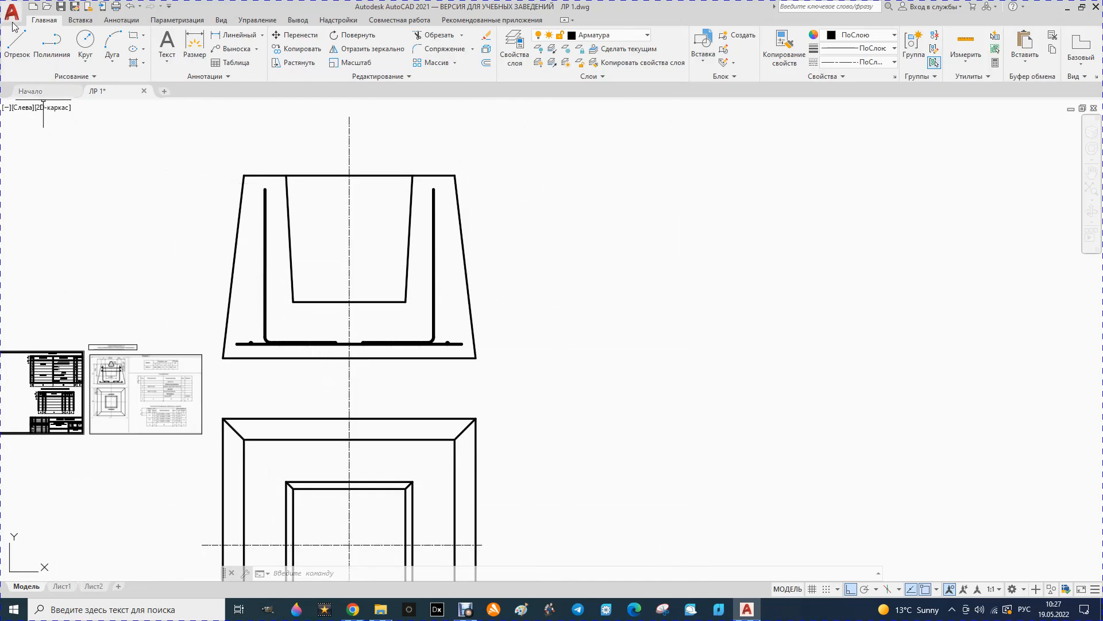
Step: Draw a horizontal reinforcement line joining the top ends of the left and right vertical bars
left_click(17, 43)
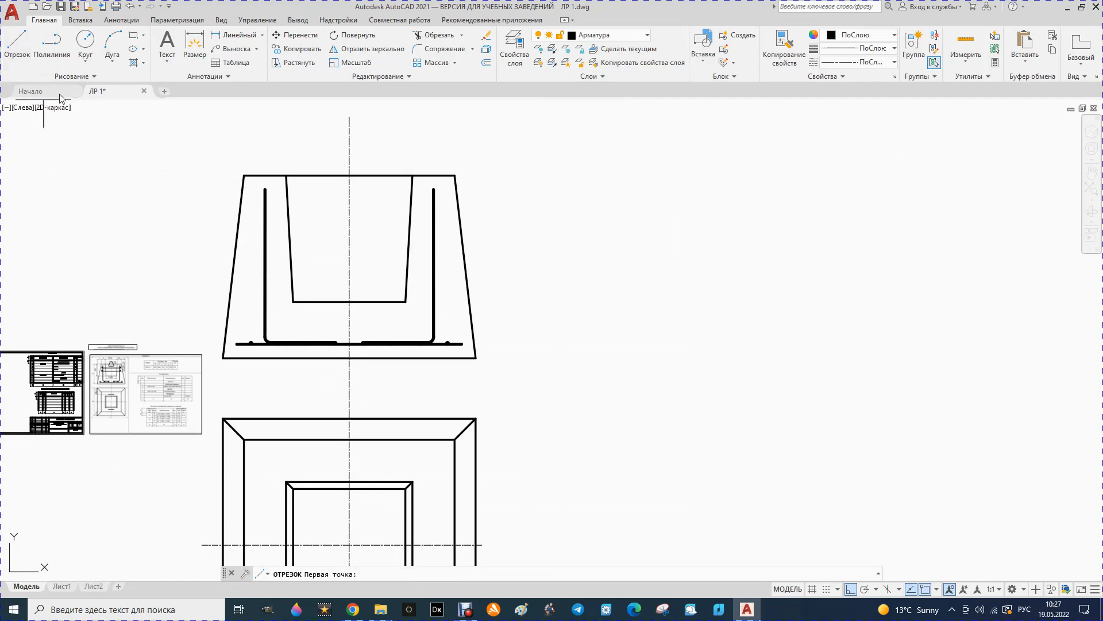
left_click(265, 190)
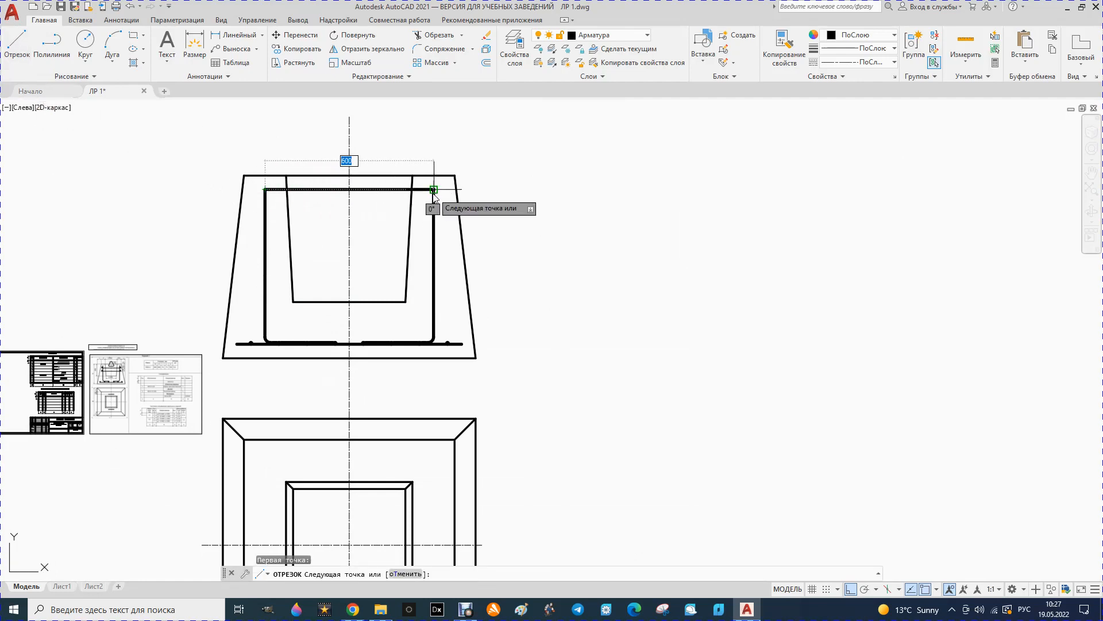
scroll(417, 201, "up", 2)
key("Escape")
key("Escape")
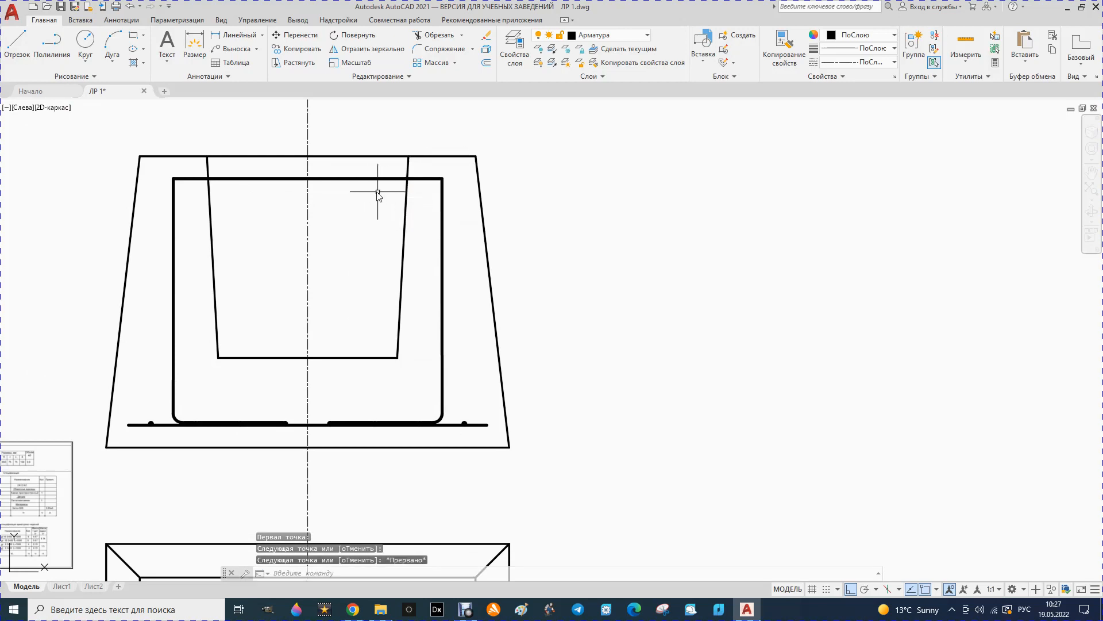
Step: Stretch both ends of the top horizontal bar outward past the vertical bars, about 12 mm beyond the right one
left_click(373, 178)
scroll(446, 184, "up", 4)
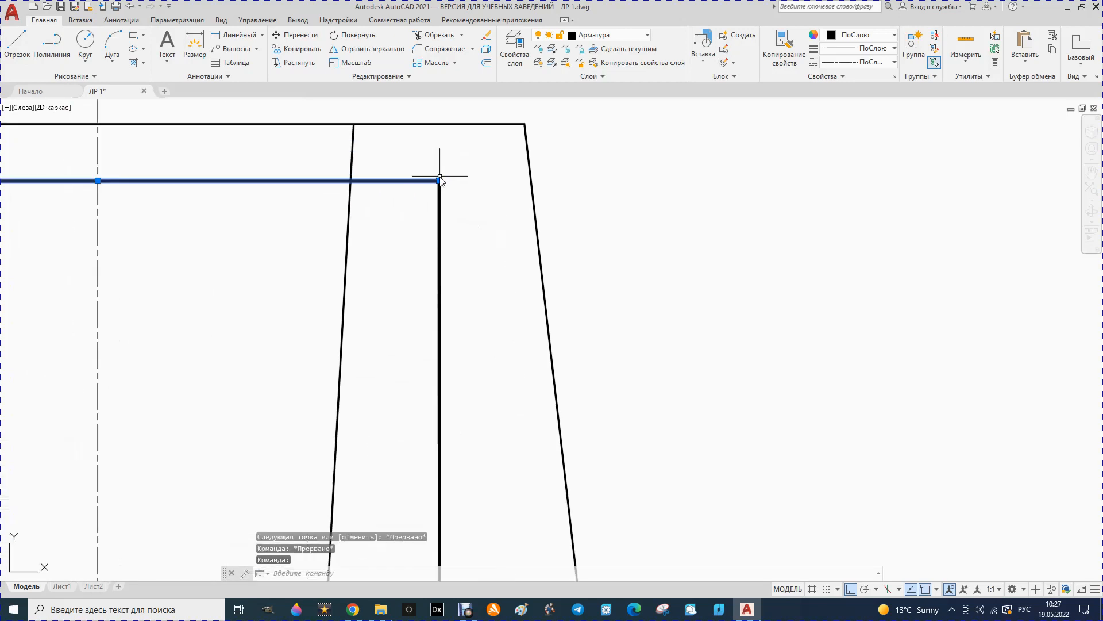
left_click(439, 180)
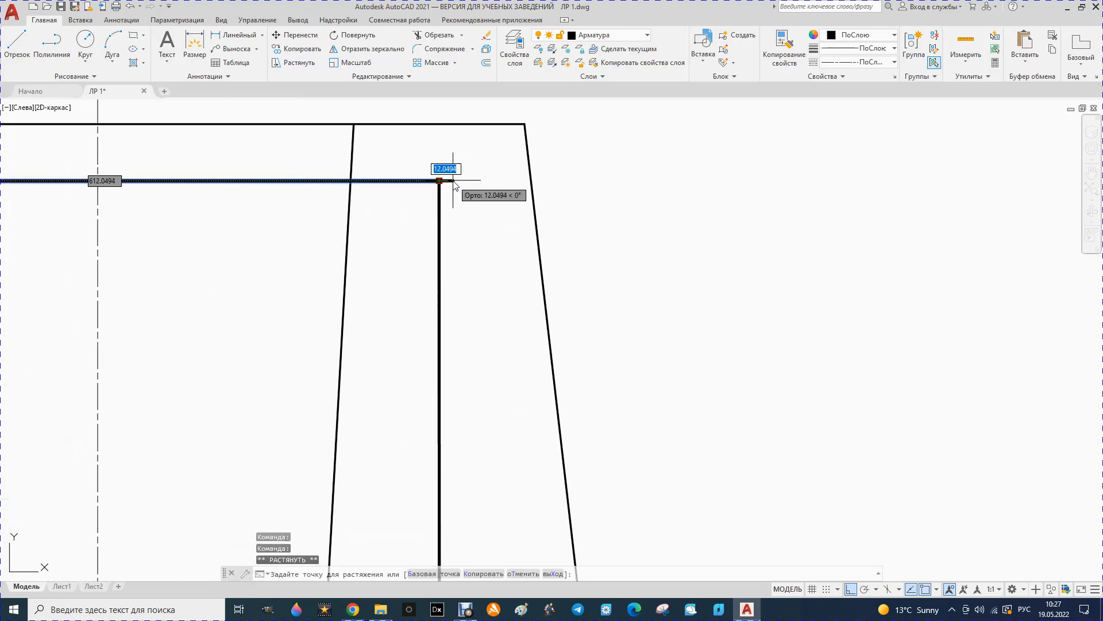
key("Escape")
scroll(504, 202, "down", 2)
left_click(67, 189)
left_click(36, 189)
left_click(16, 188)
key("Escape")
Step: Draw a circle of radius 2 just above the right end of the top horizontal bar
left_click(84, 45)
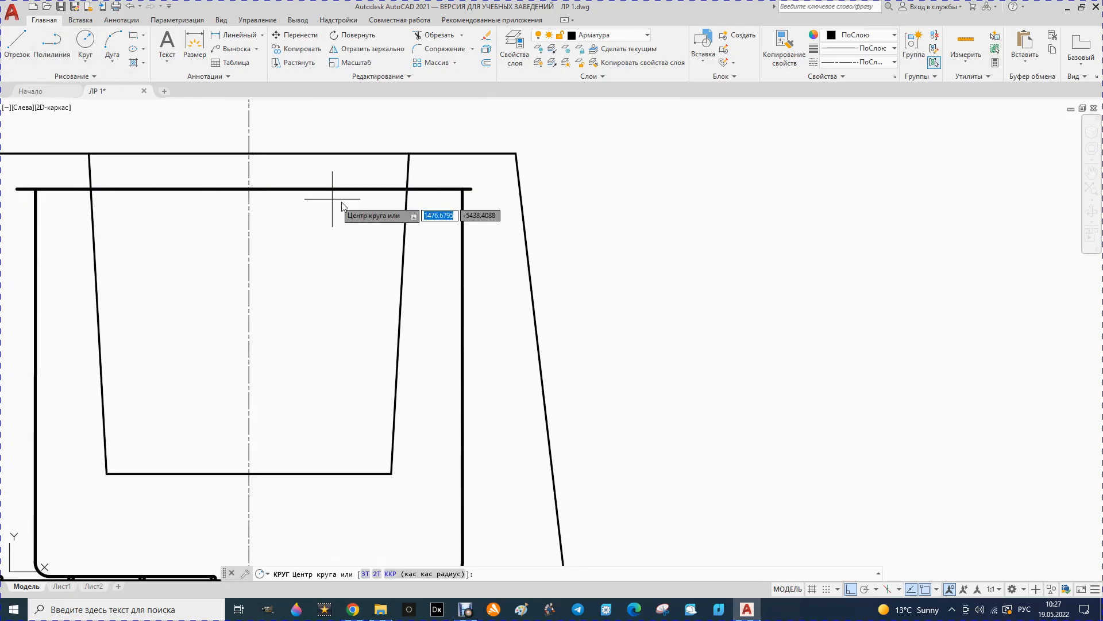
scroll(467, 186, "up", 4)
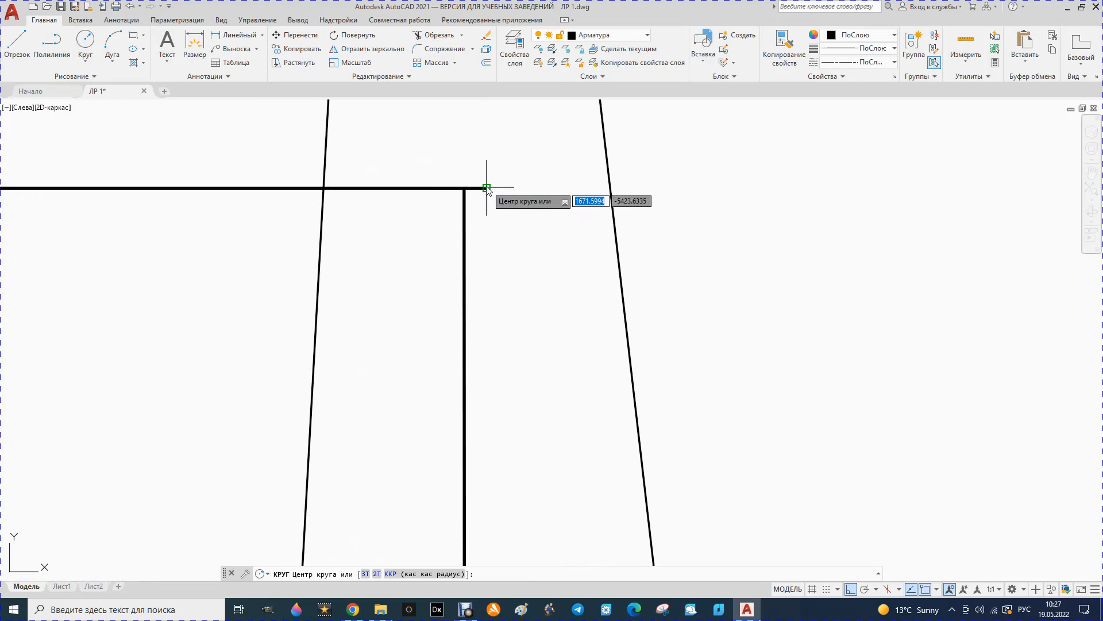
left_click(486, 174)
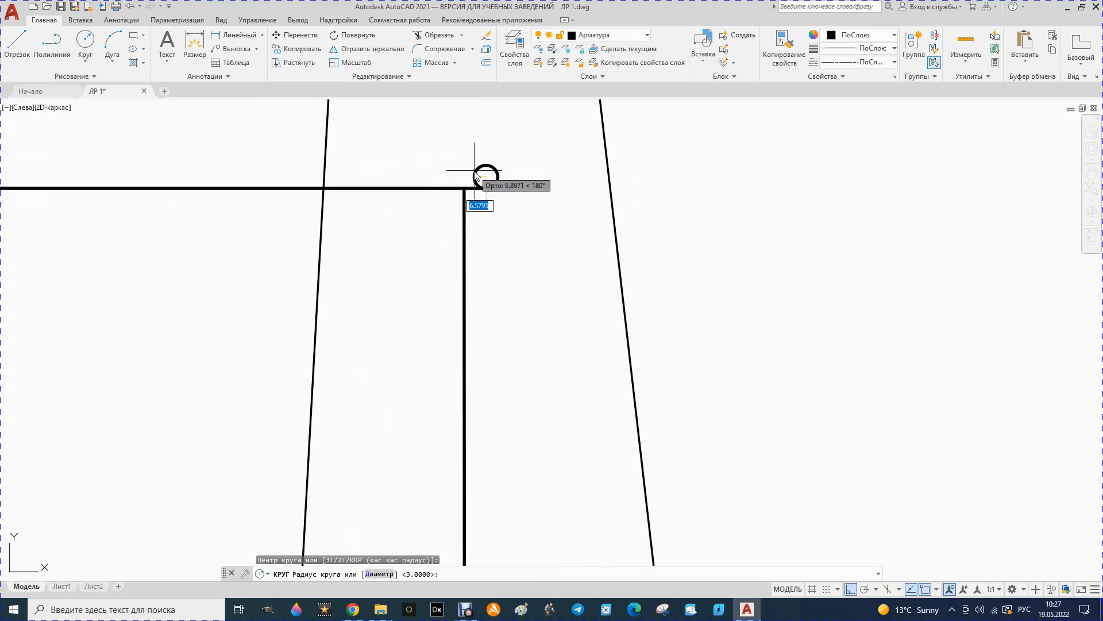
type("2")
key("Return")
Step: Move the circle by its lowest point, with ortho off, onto the top horizontal bar just outside the right vertical bar
scroll(477, 176, "up", 3)
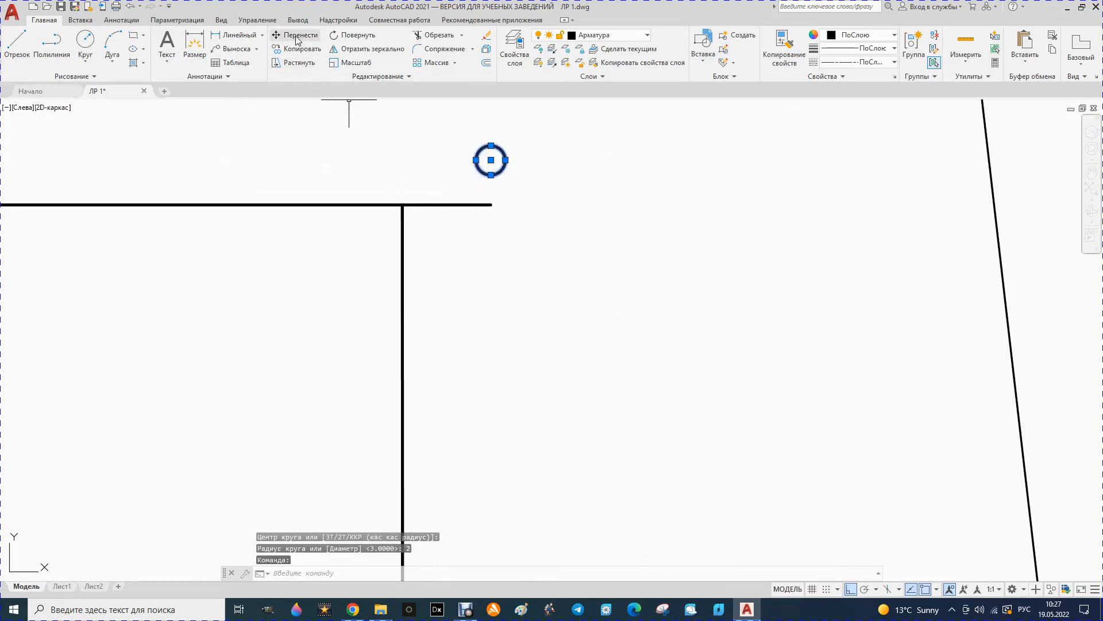
left_click(491, 175)
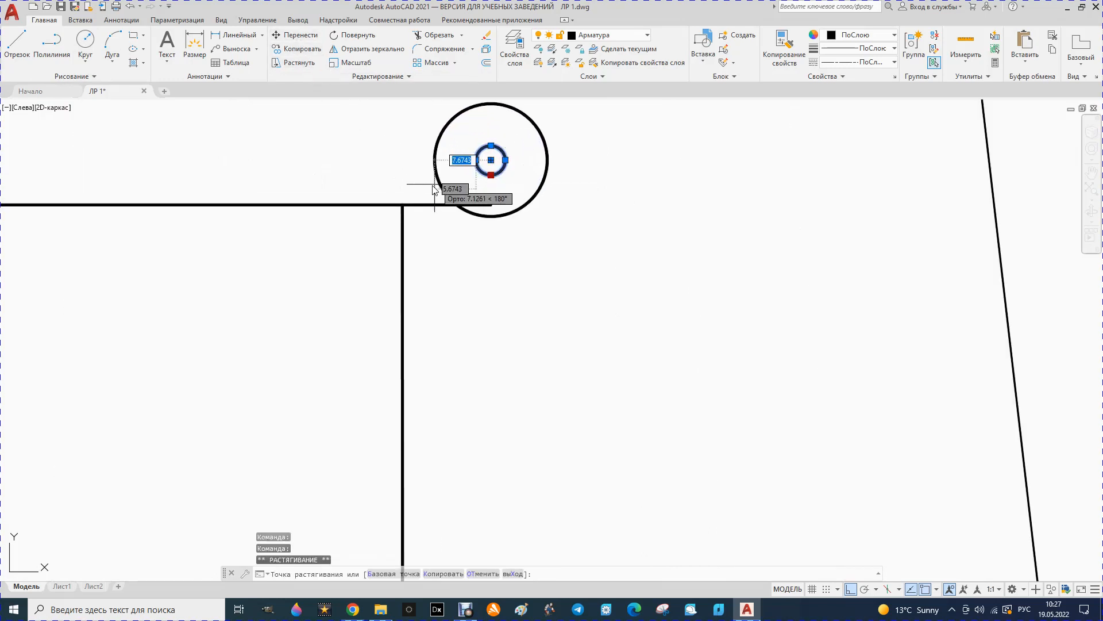
key("Escape")
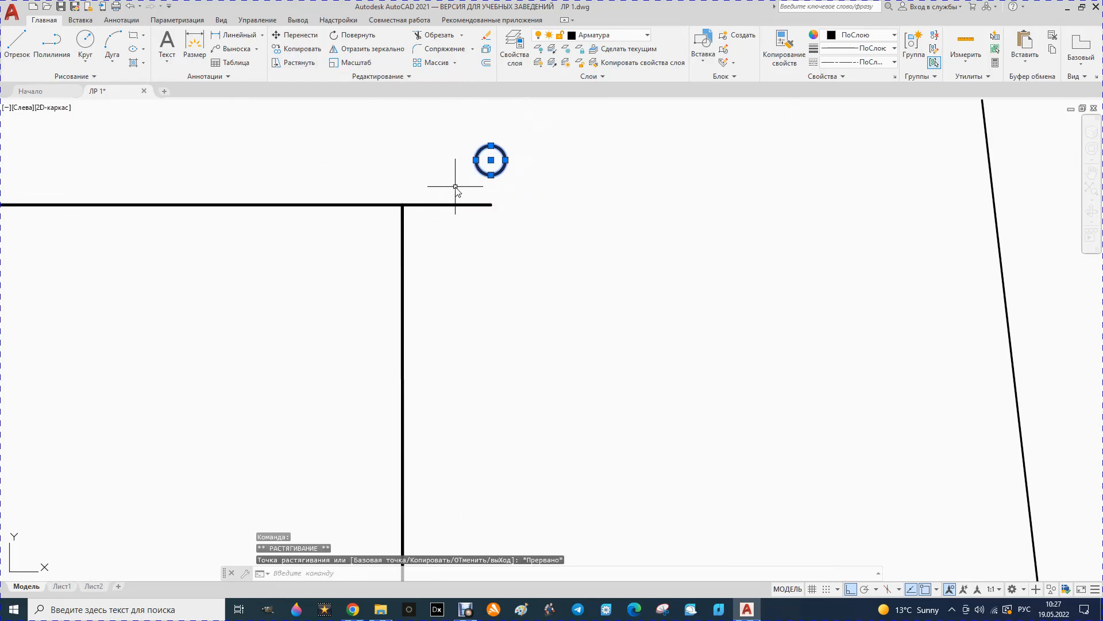
left_click(298, 36)
left_click(490, 175)
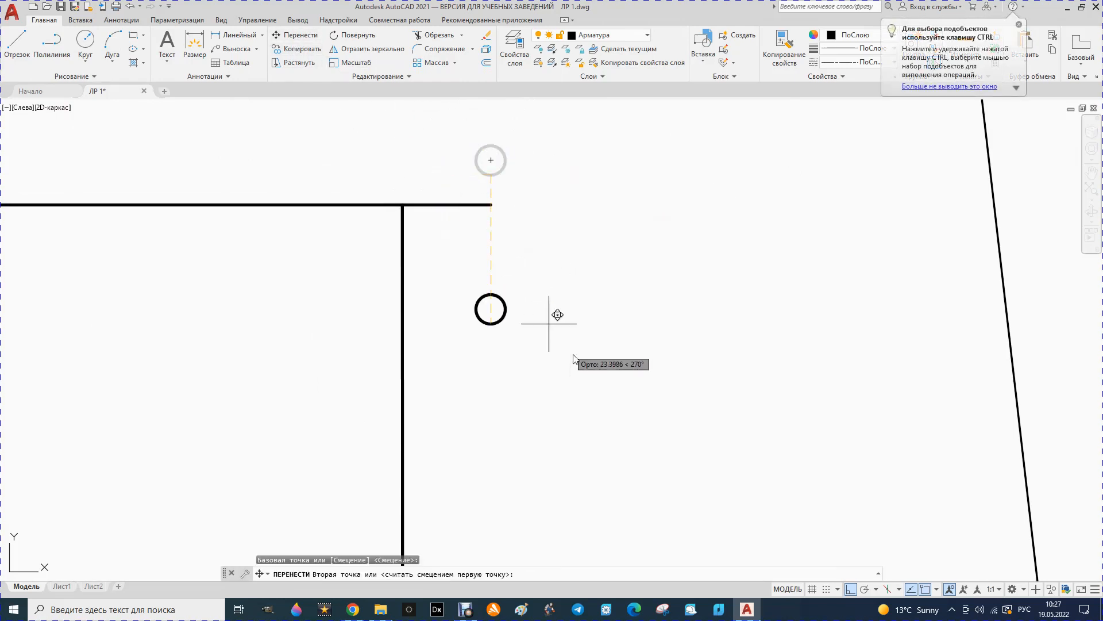
left_click(851, 590)
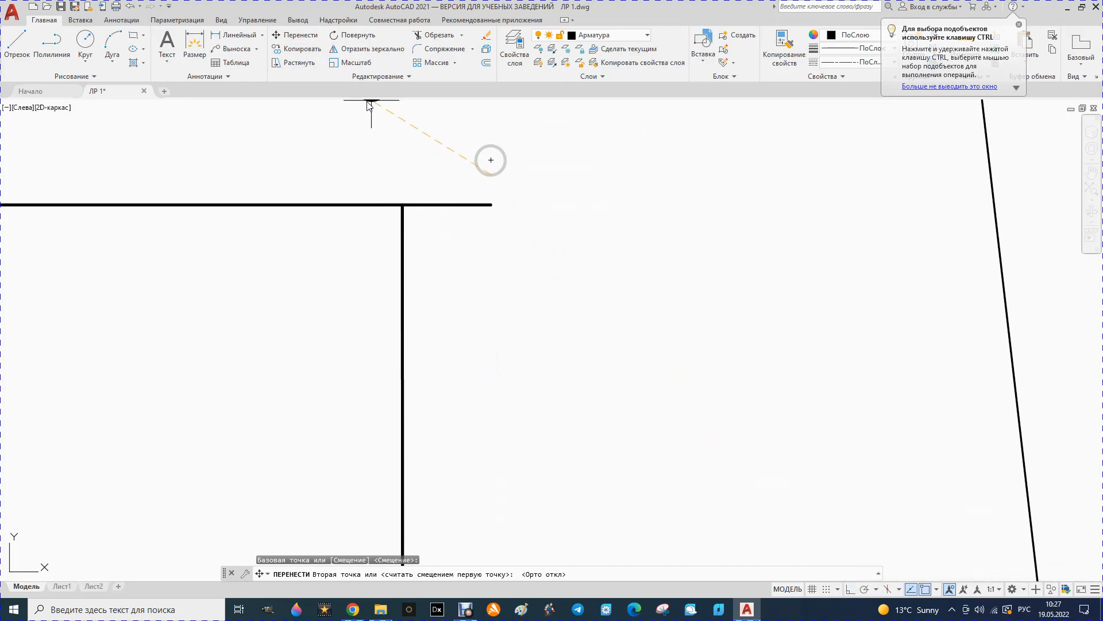
left_click(420, 205)
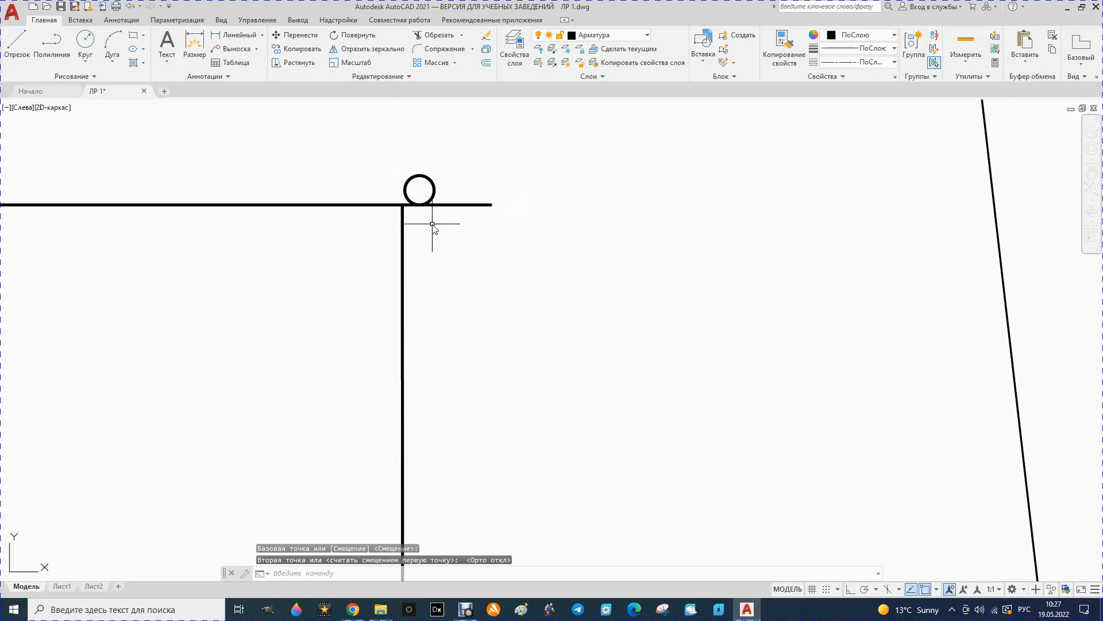
Step: Try to shorten the top horizontal bar's right end to just beyond the circle, and undo the stretch
left_click(471, 205)
left_click(490, 204)
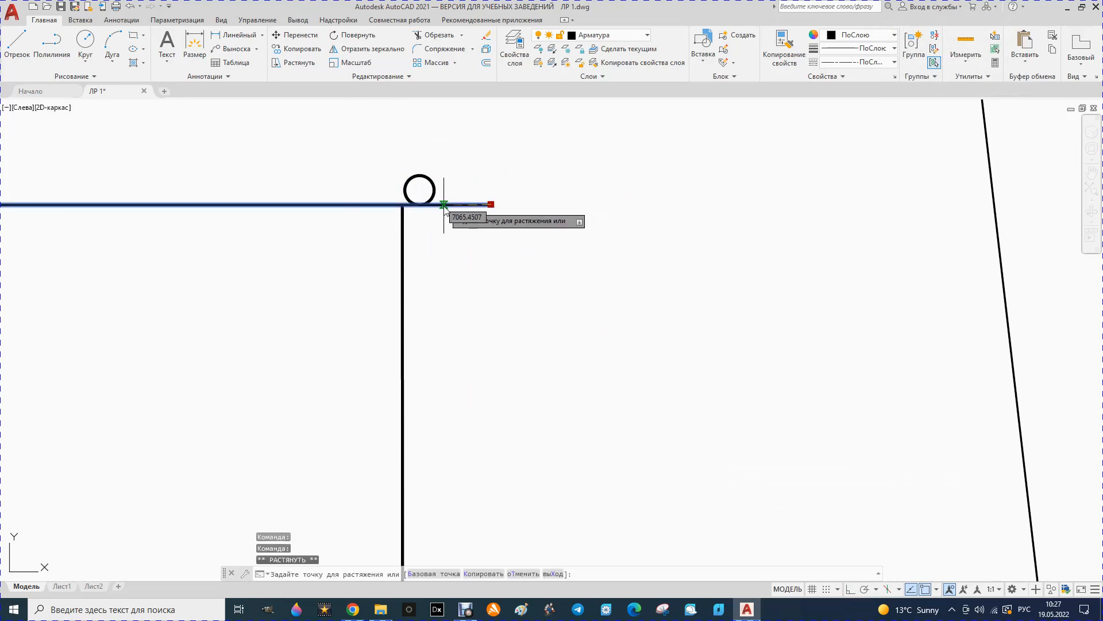
left_click(438, 208)
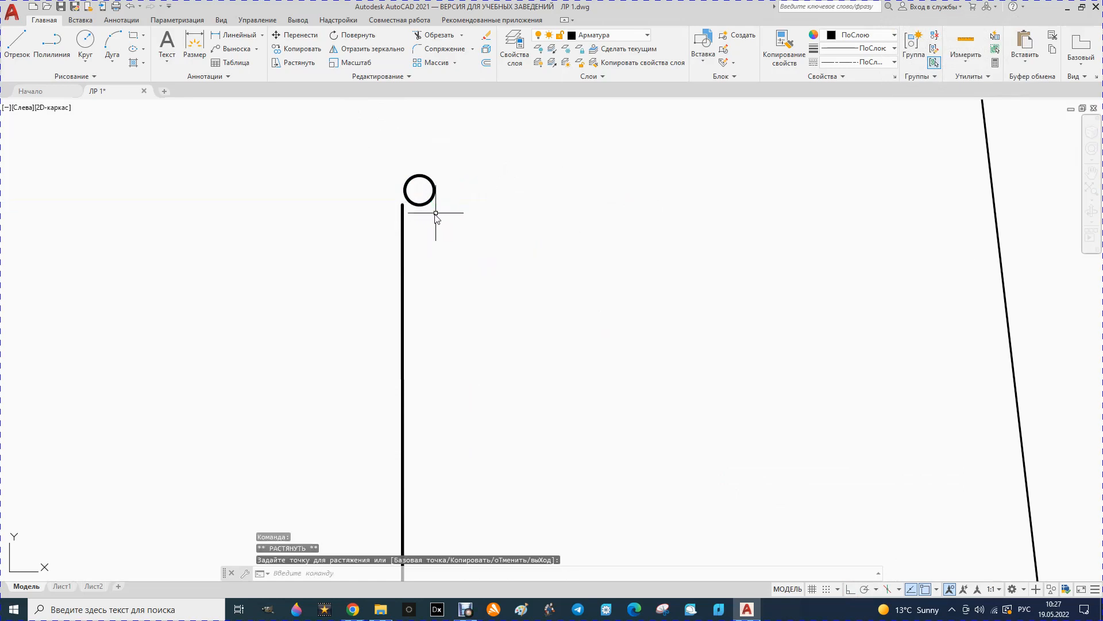
left_click(131, 7)
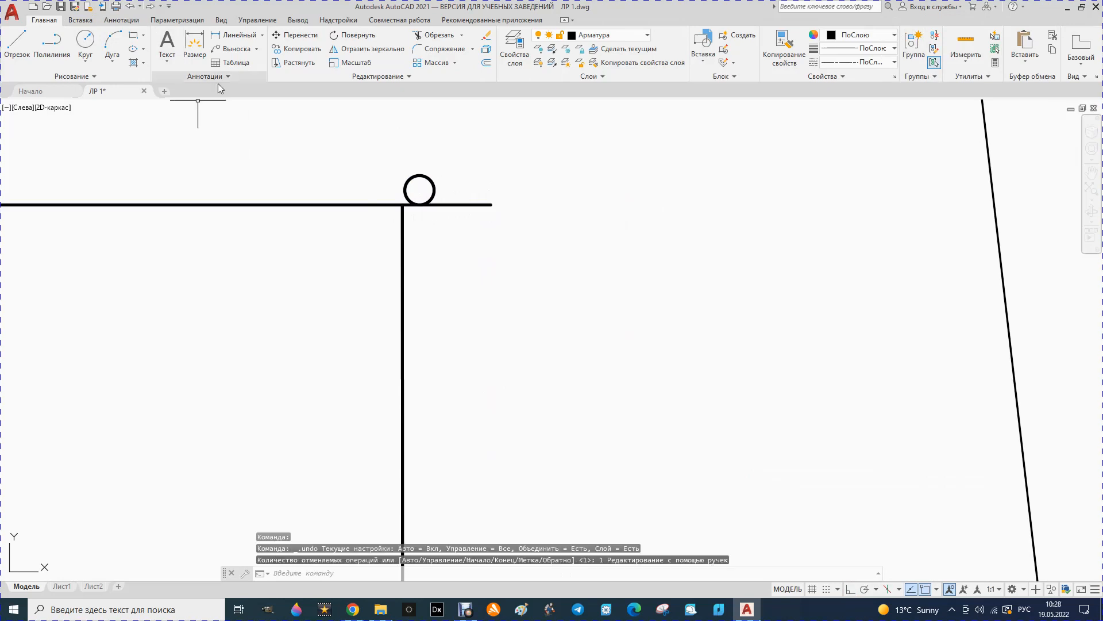
Step: Shorten the right end of the top horizontal bar to just beyond the circle, keeping it horizontal
left_click(491, 205)
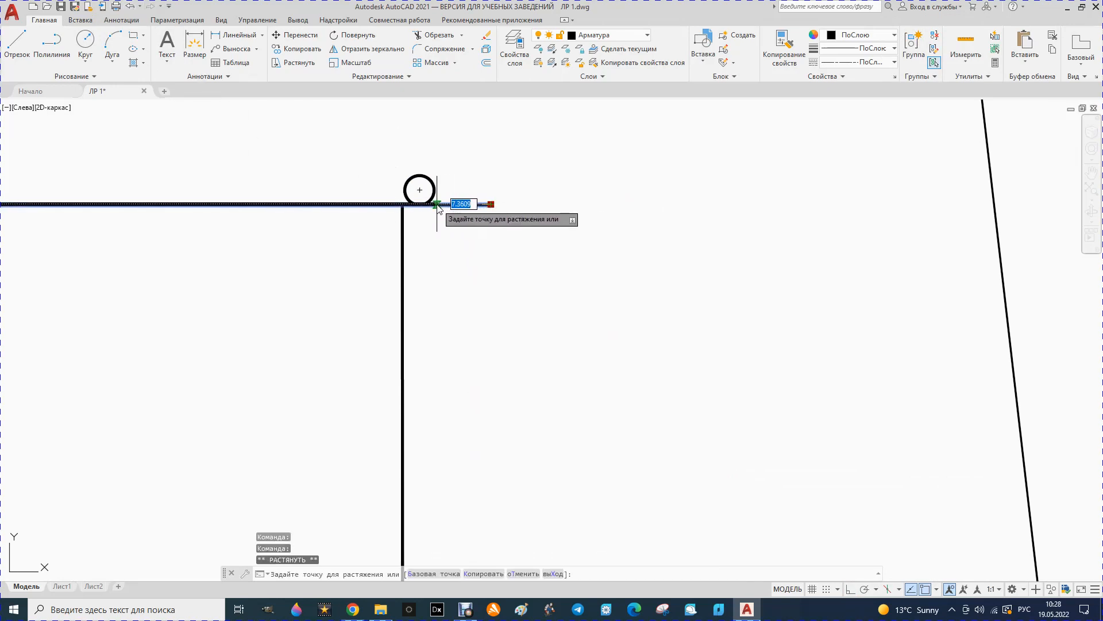
left_click(438, 205)
right_click(446, 215)
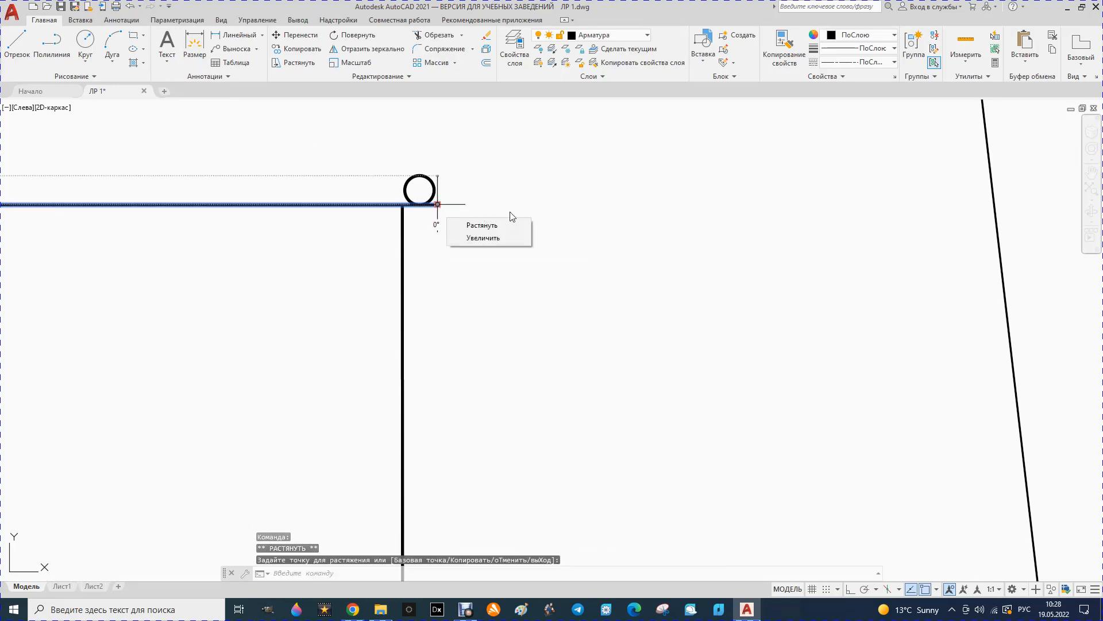
key("Escape")
key("Escape")
scroll(582, 205, "down", 5)
scroll(578, 203, "down", 2)
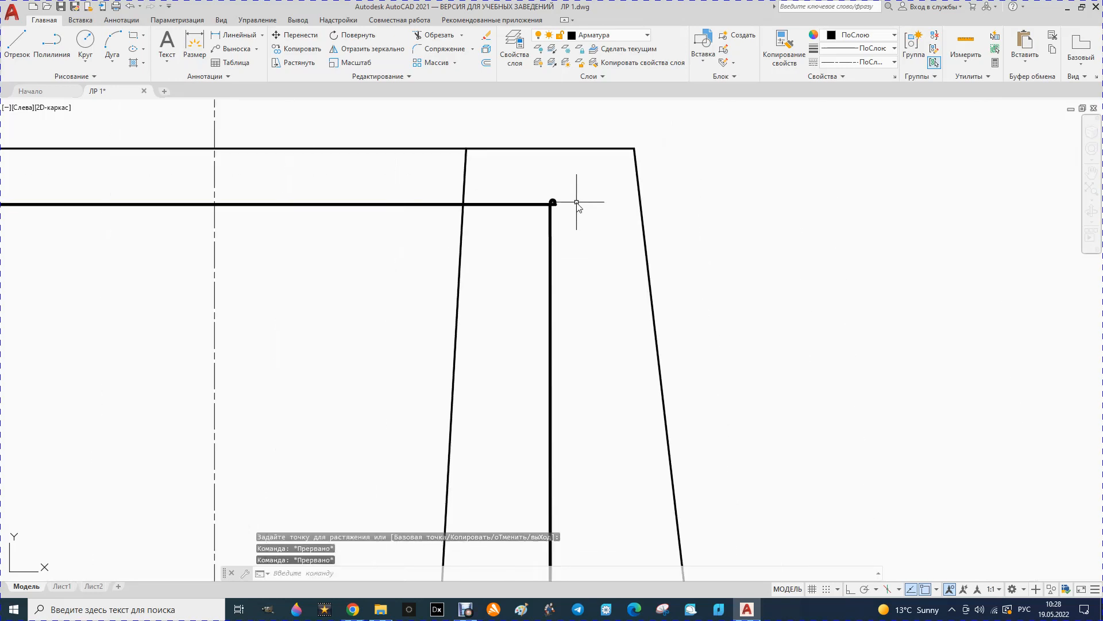
Step: Copy the circle from its lowest point onto the top horizontal bar just outside the left vertical bar
scroll(577, 202, "down", 4)
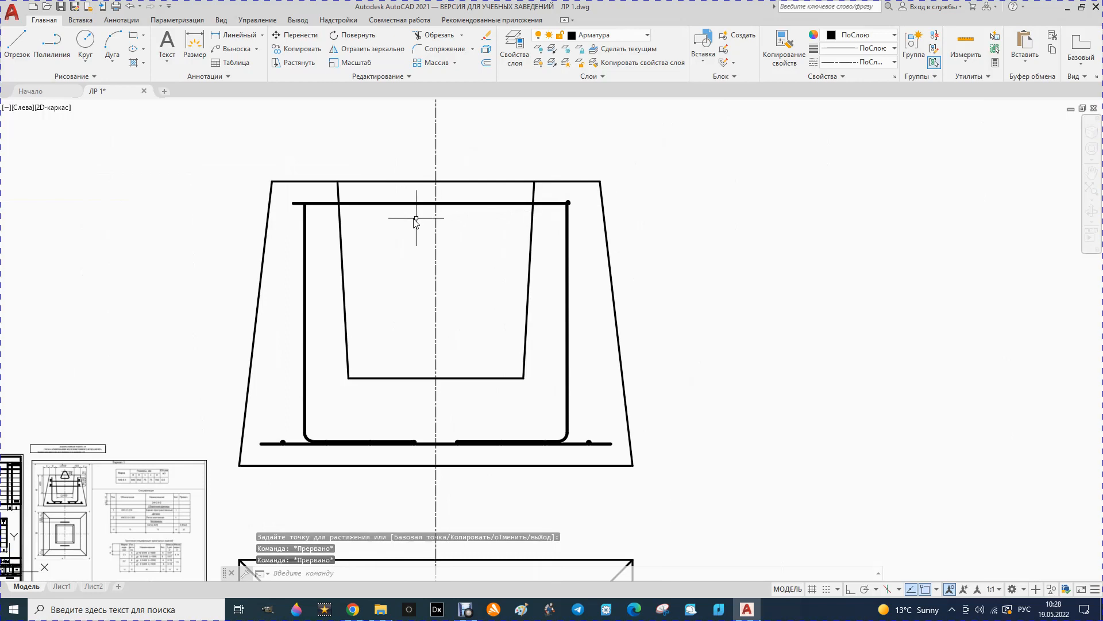
scroll(303, 202, "up", 6)
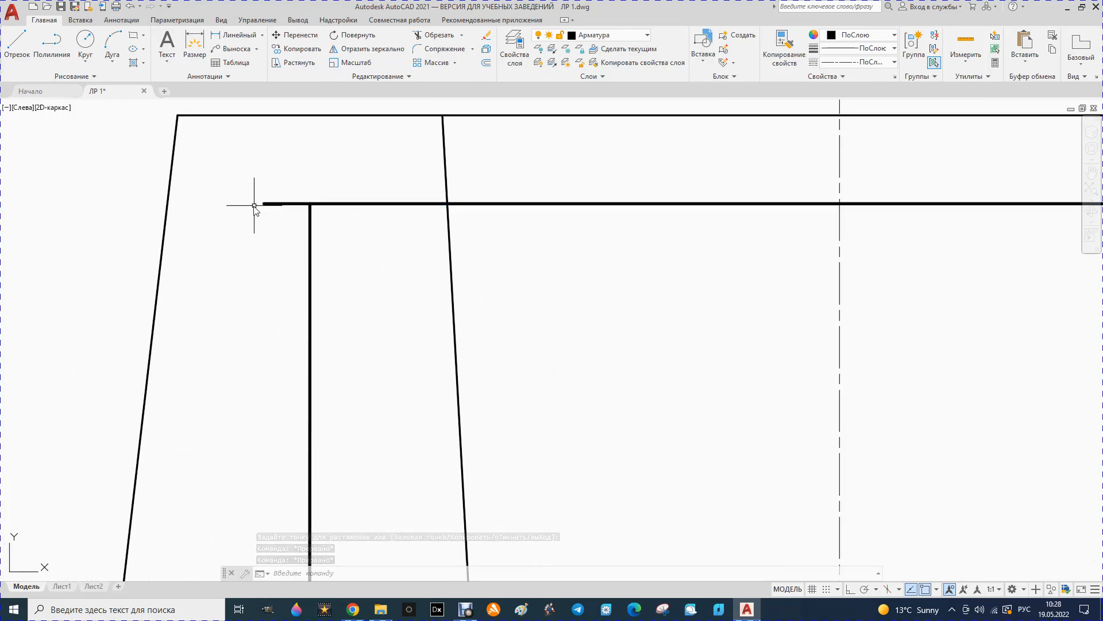
scroll(456, 209, "down", 5)
scroll(449, 204, "up", 7)
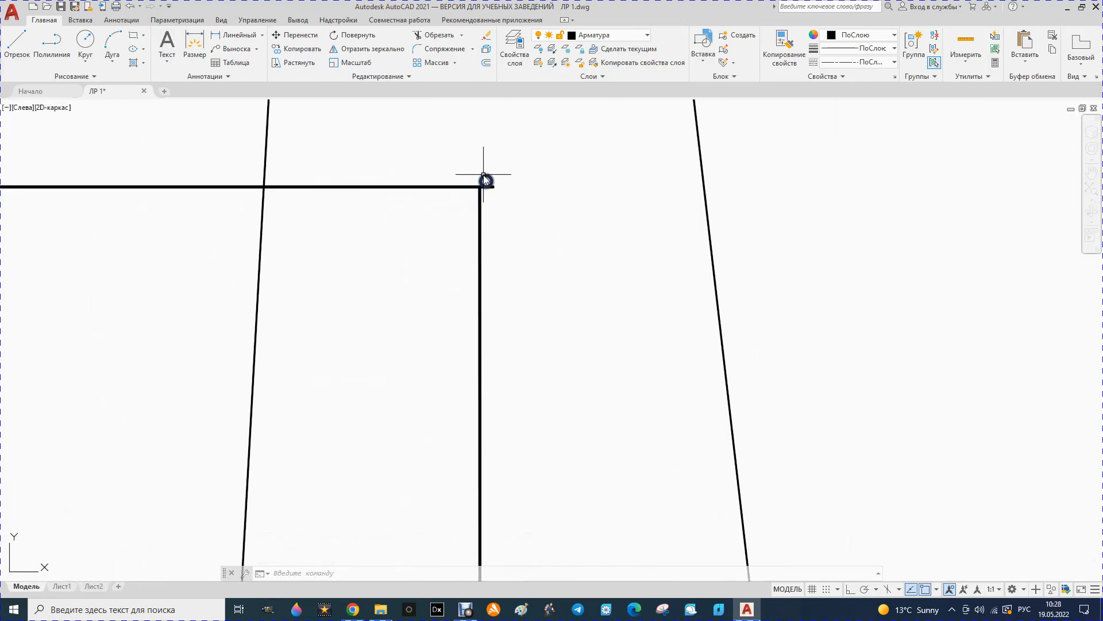
left_click(296, 49)
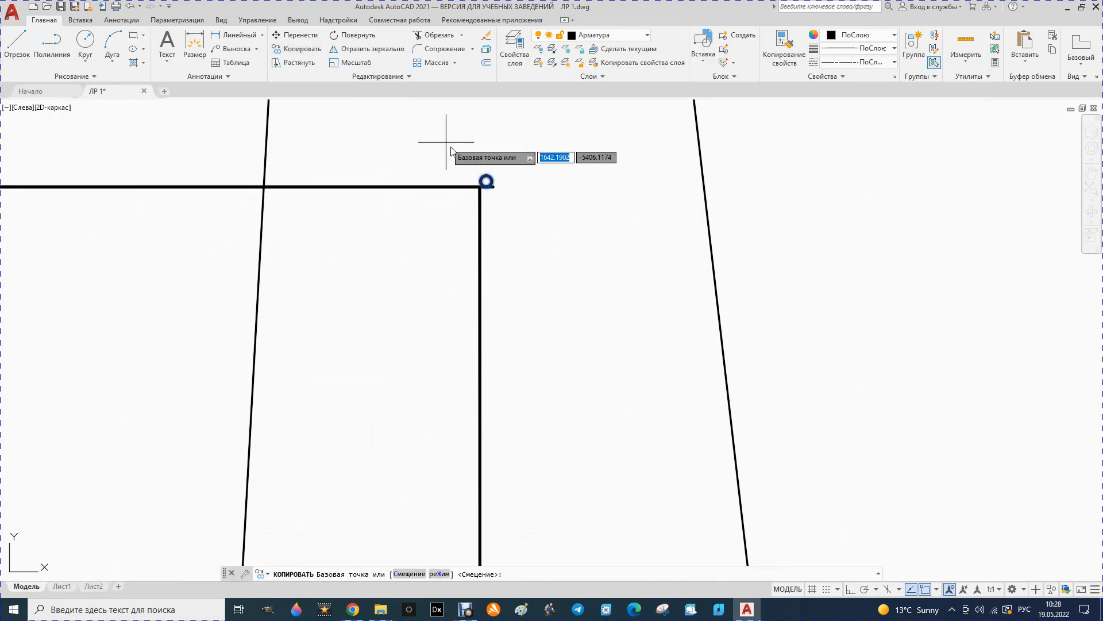
left_click(487, 182)
scroll(497, 208, "down", 4)
scroll(209, 192, "up", 6)
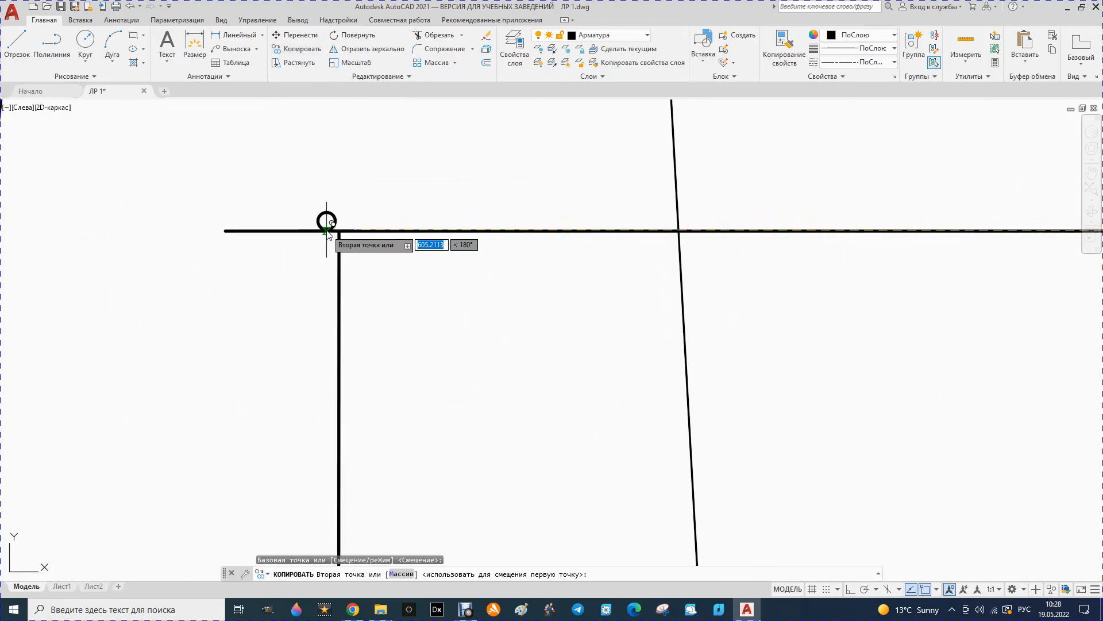
left_click(331, 230)
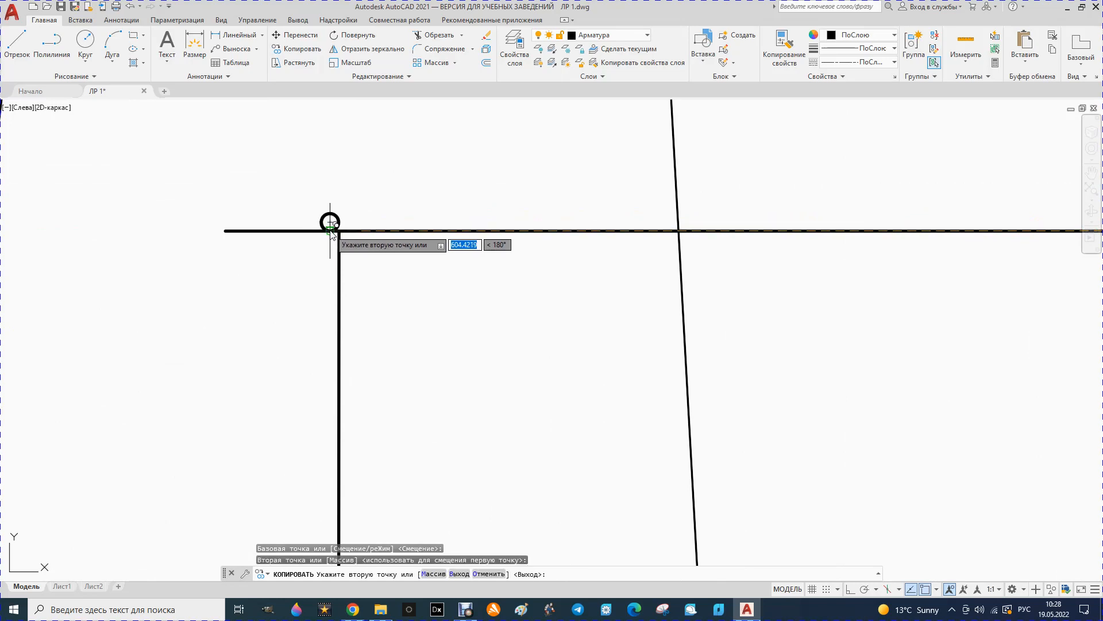
key("Escape")
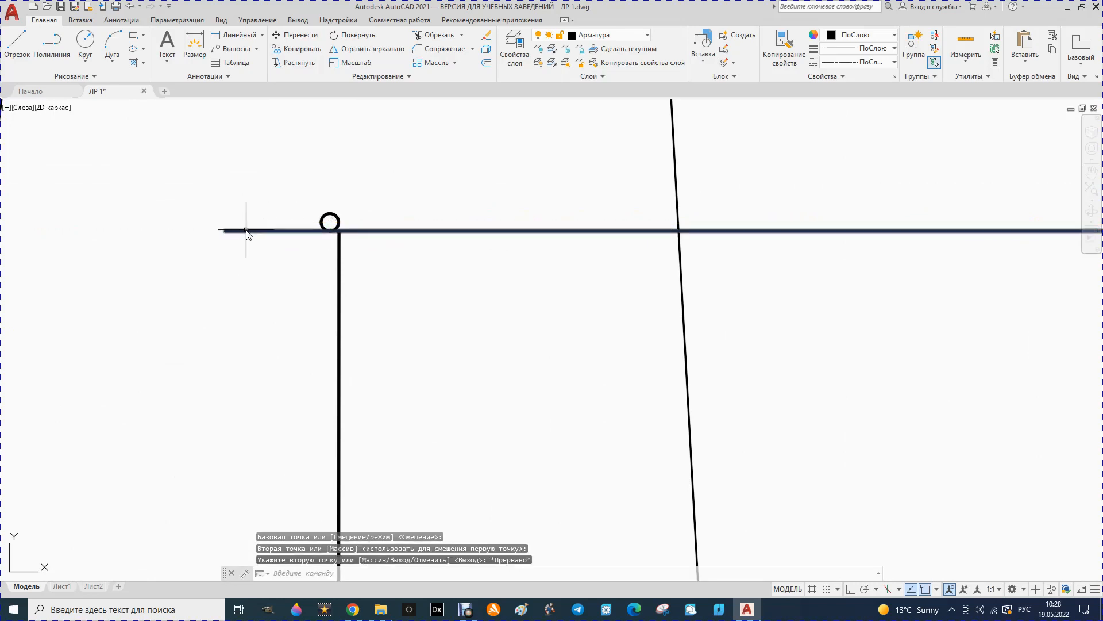
Step: Try to shorten the top horizontal bar's left end to just before the copied circle, and undo the stretch
left_click(246, 231)
left_click(225, 230)
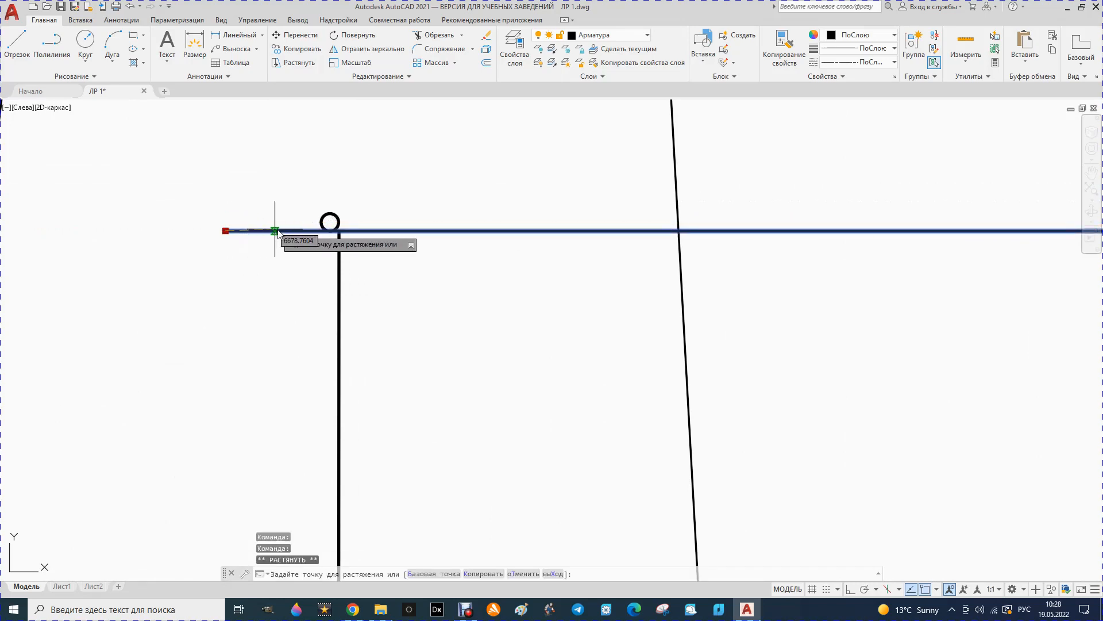
left_click(316, 231)
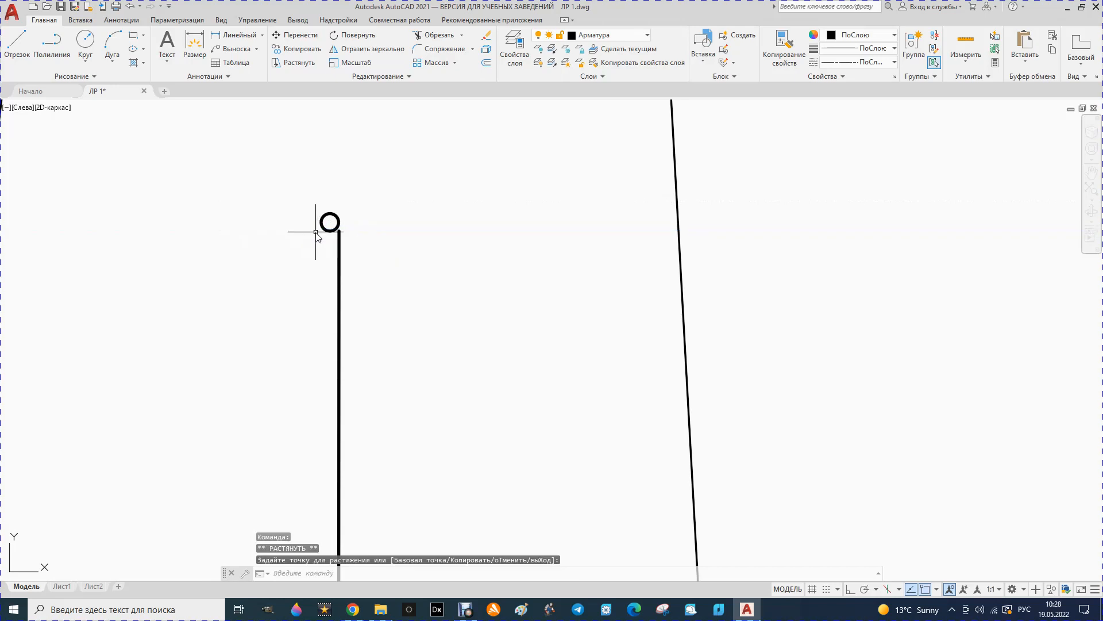
left_click(131, 7)
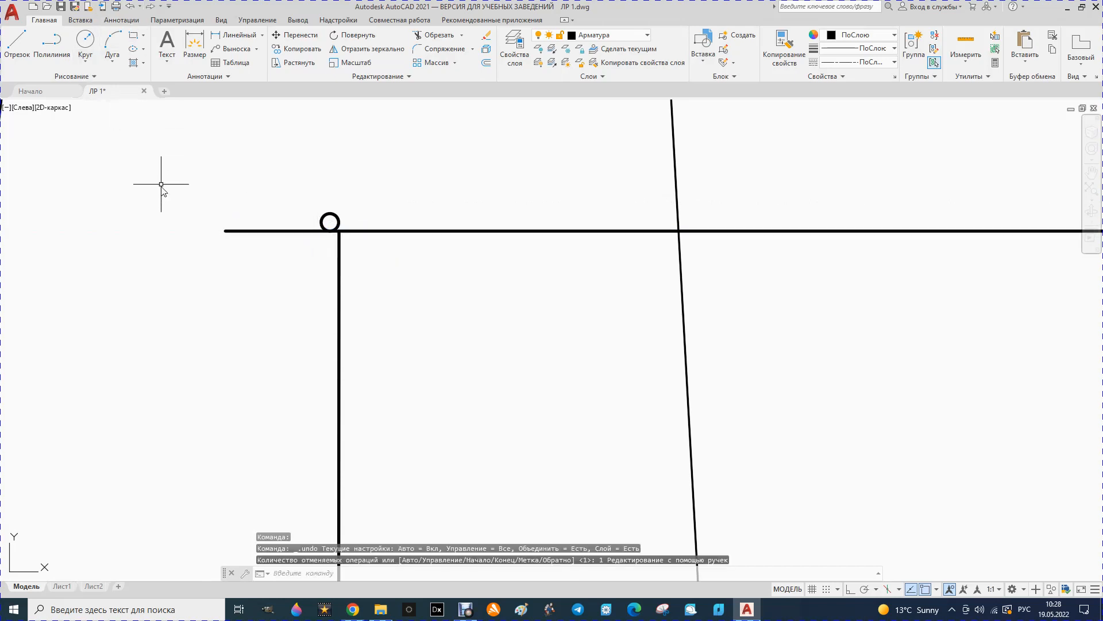
Step: Try twice to shorten the top horizontal bar's left end to just before the left circle, undoing each stretch
left_click(240, 232)
left_click(225, 230)
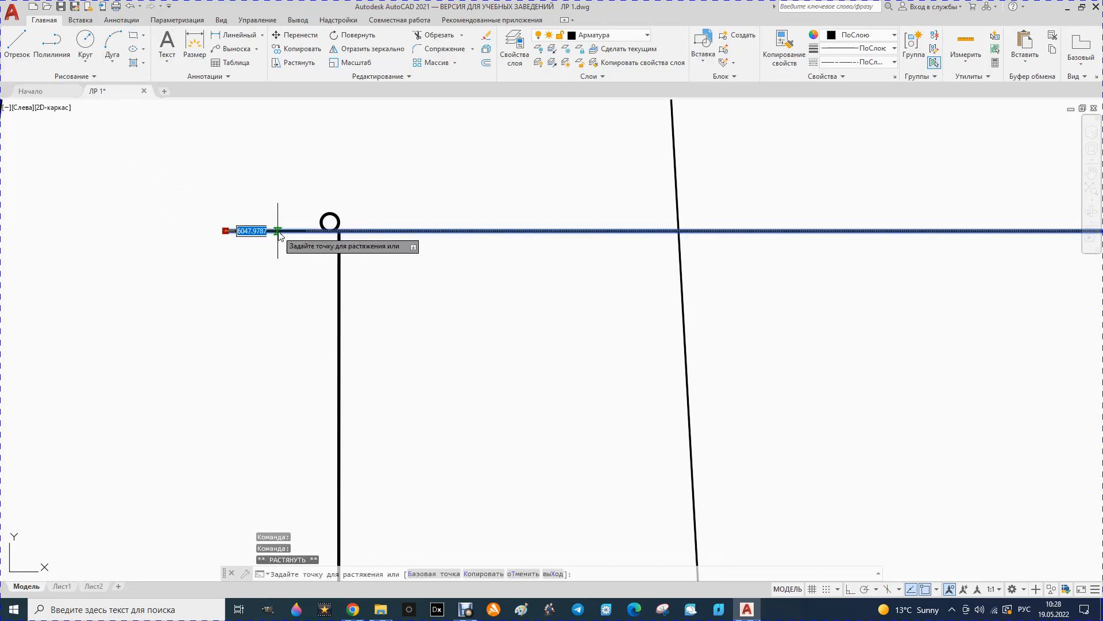
left_click(316, 230)
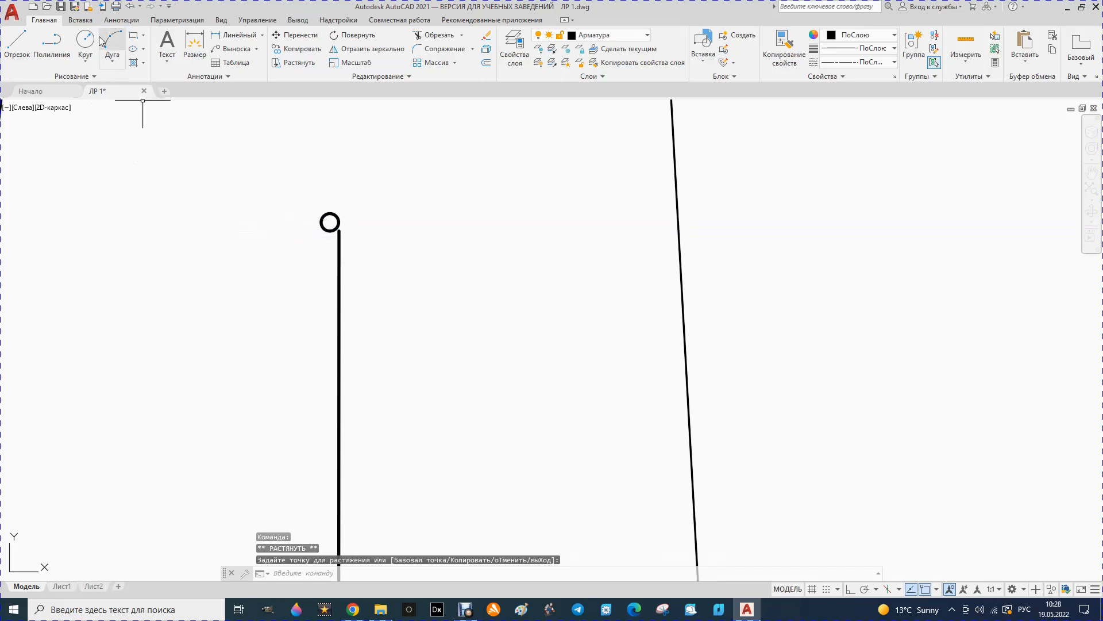
left_click(131, 12)
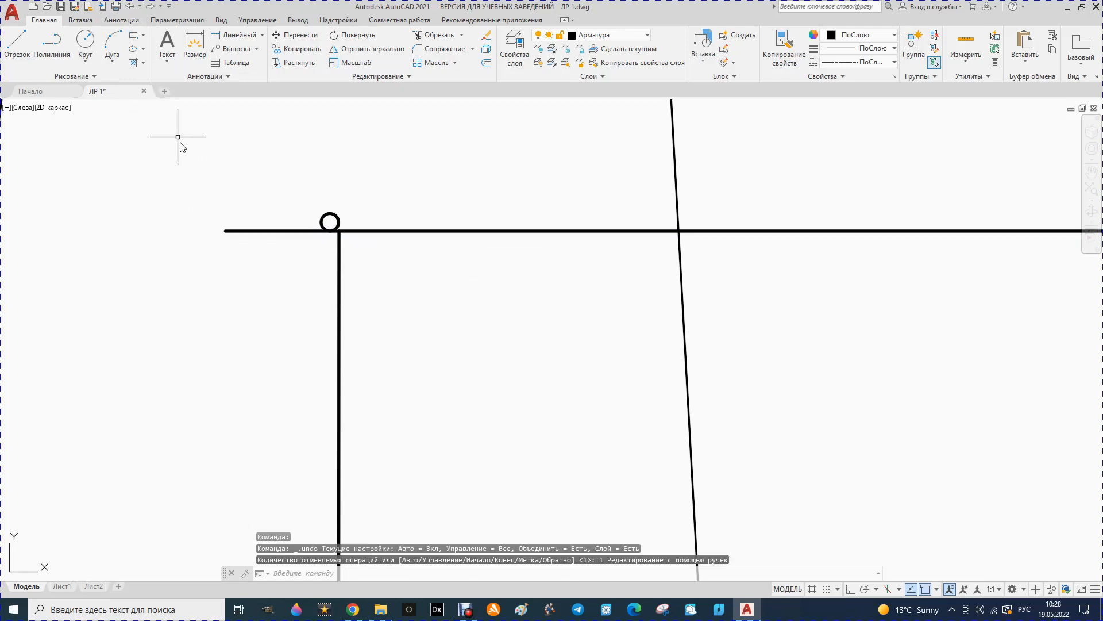
left_click(229, 232)
left_click(226, 231)
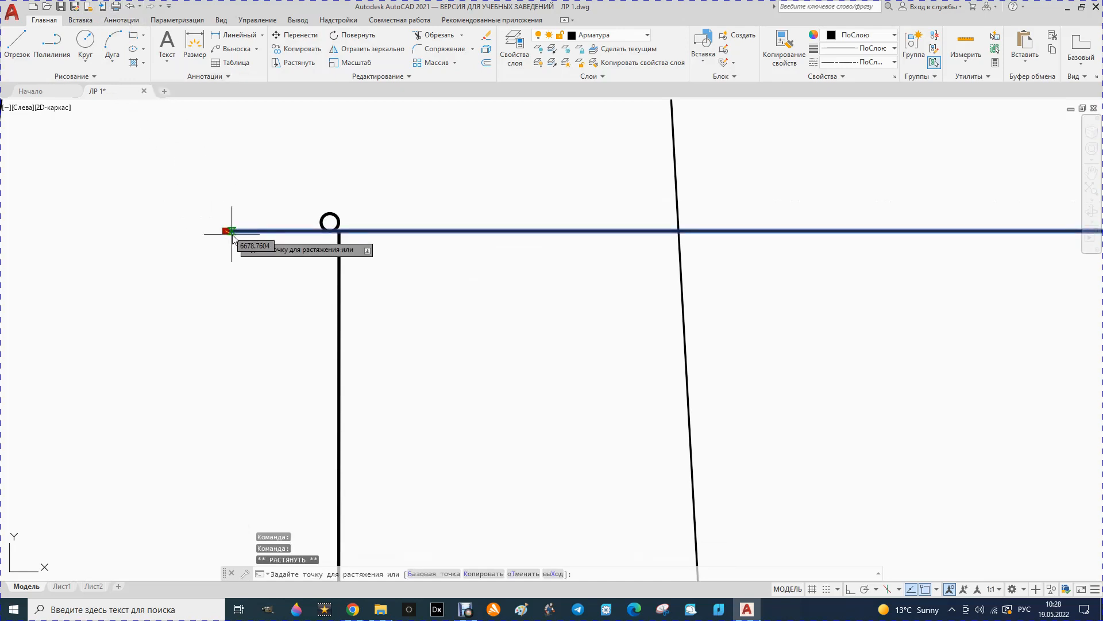
left_click(293, 230)
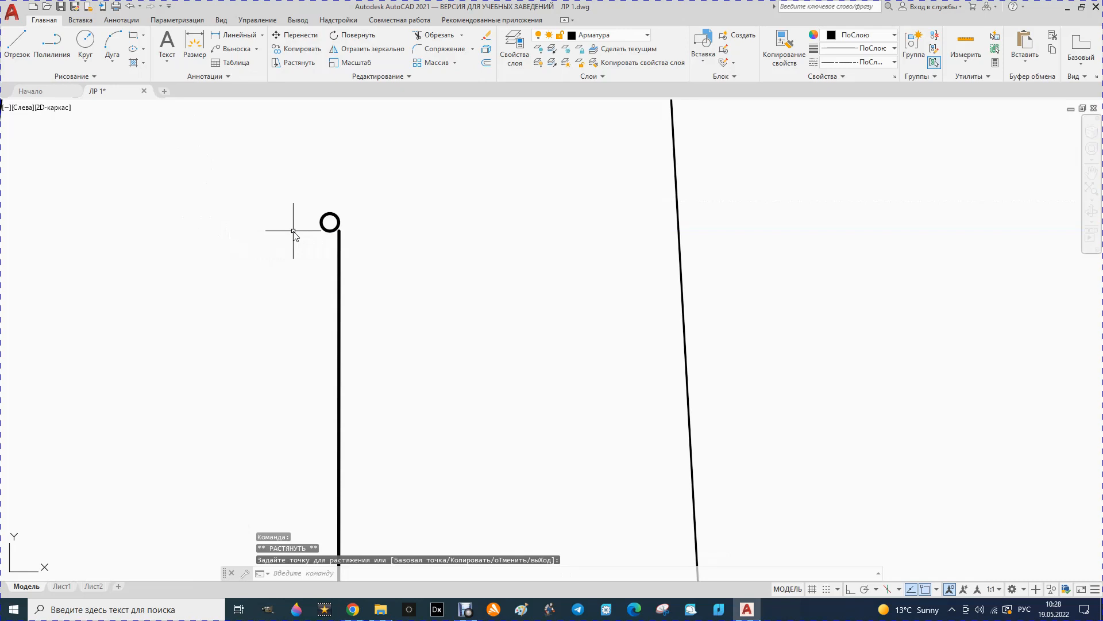
left_click(131, 6)
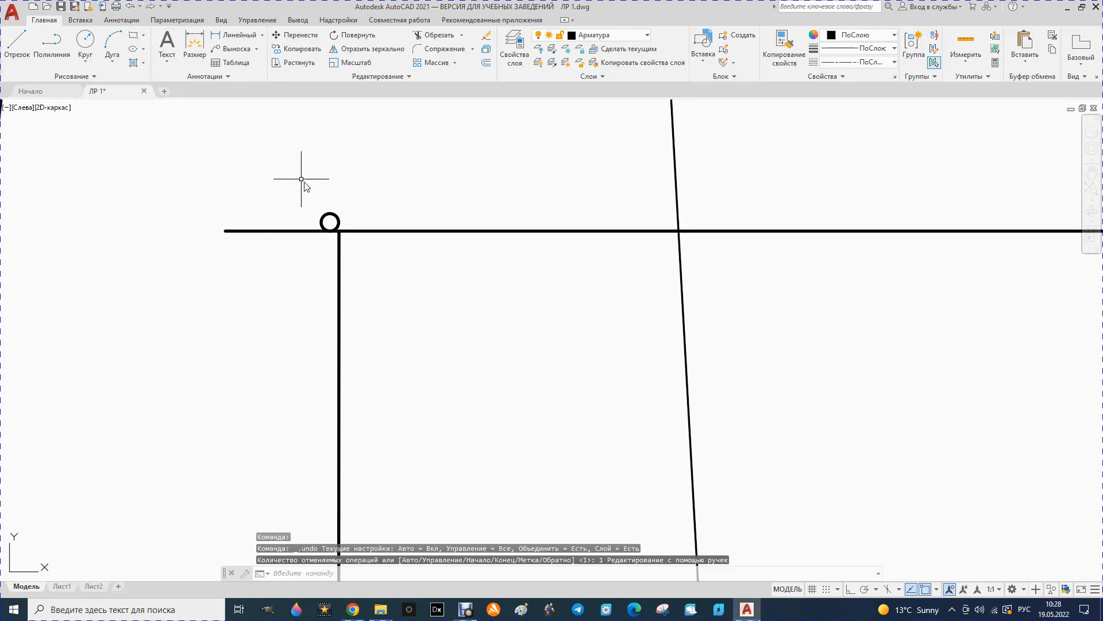
Step: Move the left circle up off the top horizontal bar, above the end of the left vertical bar
left_click(295, 35)
left_click(336, 211)
left_click(338, 194)
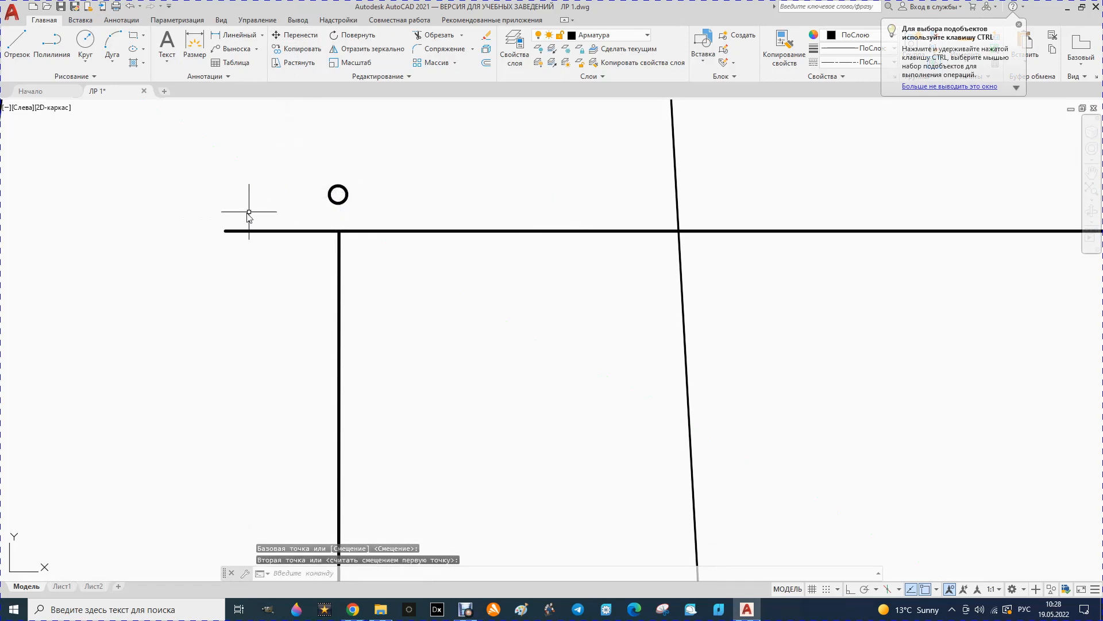
Step: Try to shorten the top horizontal bar's left end to just outside the left vertical bar, and undo the stretch
left_click(248, 230)
left_click(225, 231)
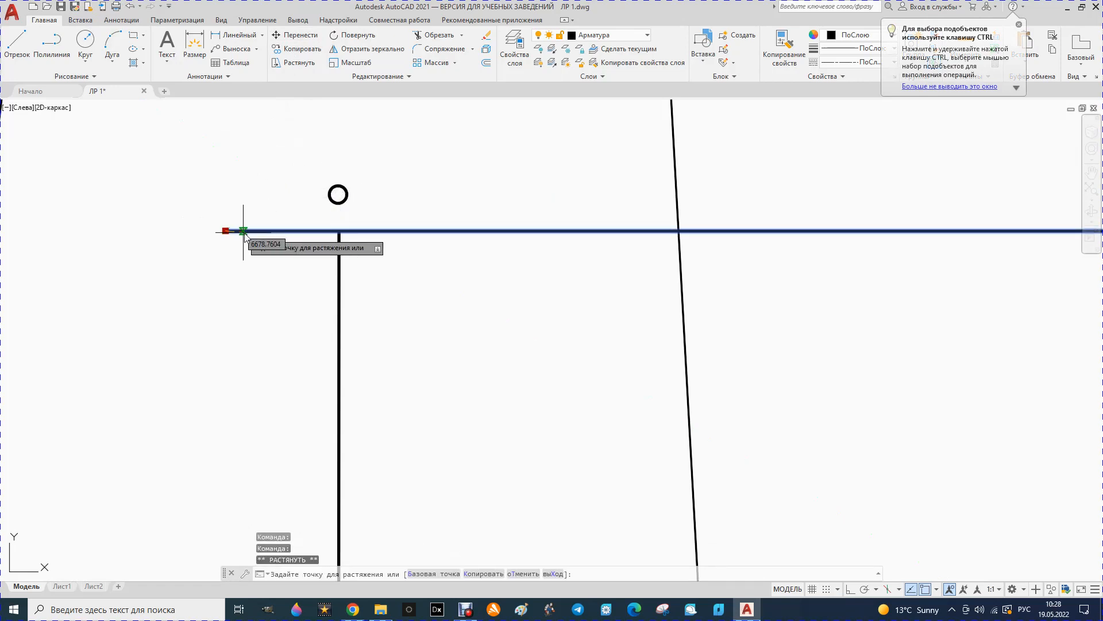
left_click(320, 230)
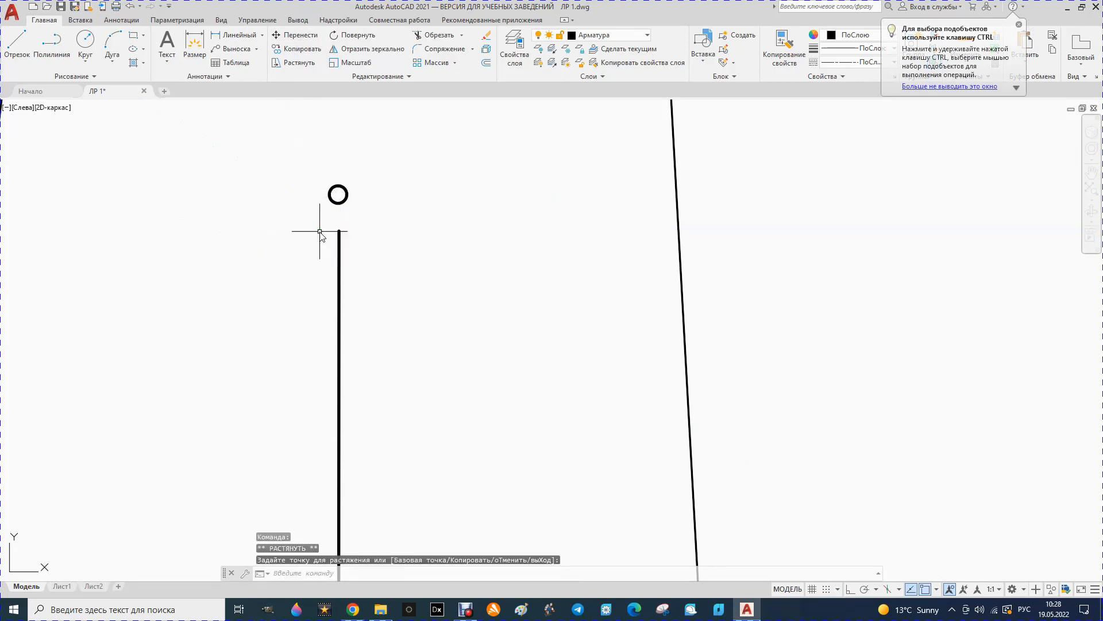
left_click(130, 5)
Step: Trim away the top horizontal bar's whole left half up to the vertical centre axis, and delete the left circle
scroll(211, 208, "down", 4)
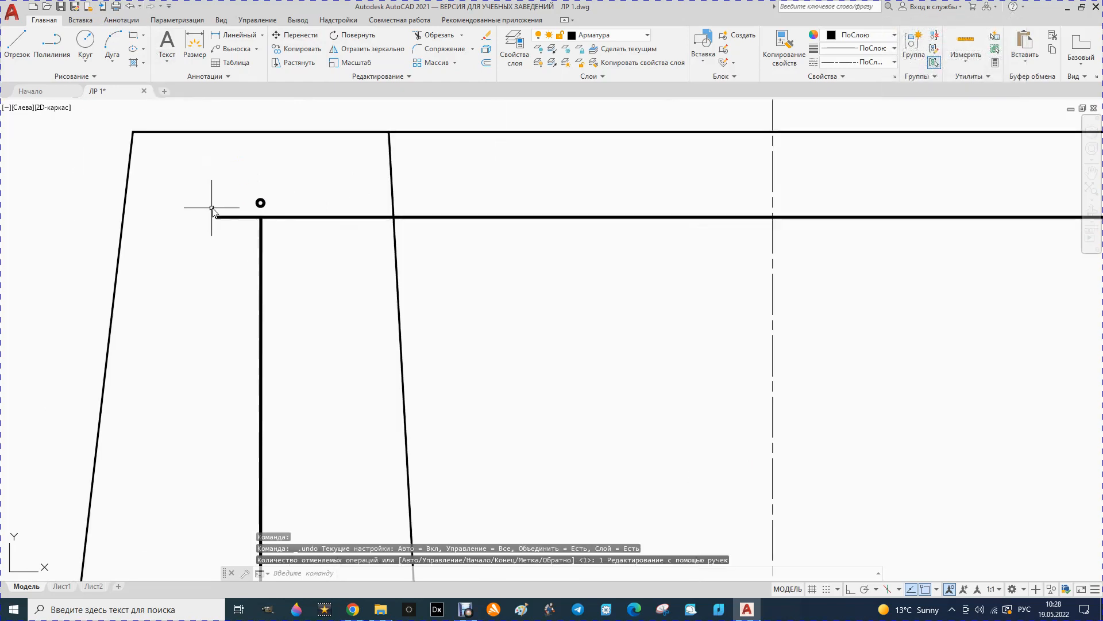
scroll(220, 203, "down", 4)
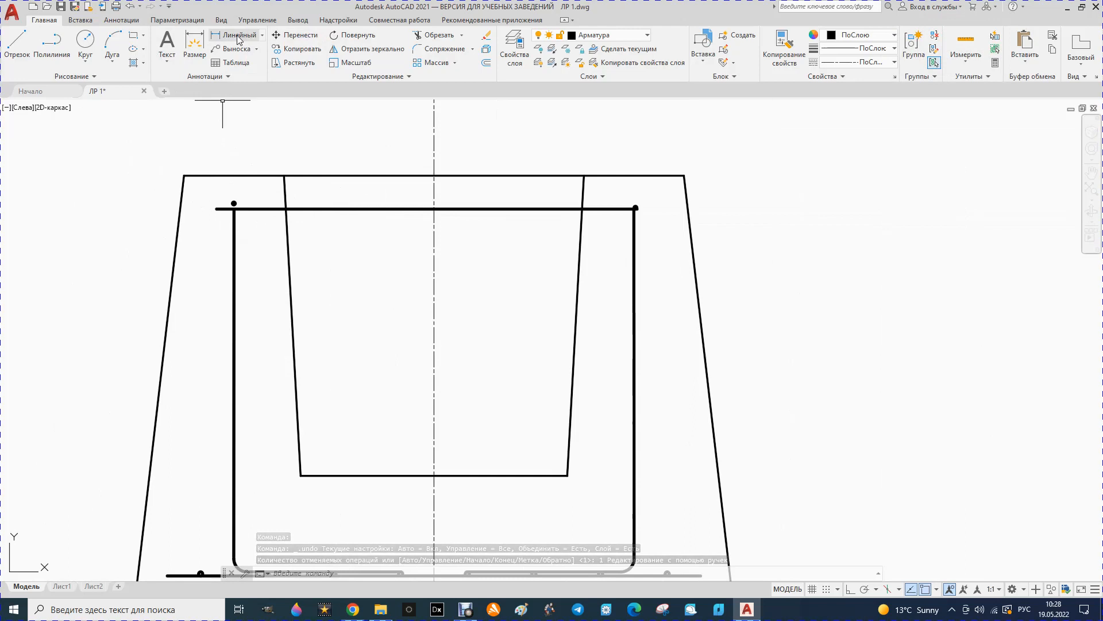
left_click(439, 35)
left_click(374, 214)
left_click(372, 211)
left_click(368, 208)
left_click(368, 211)
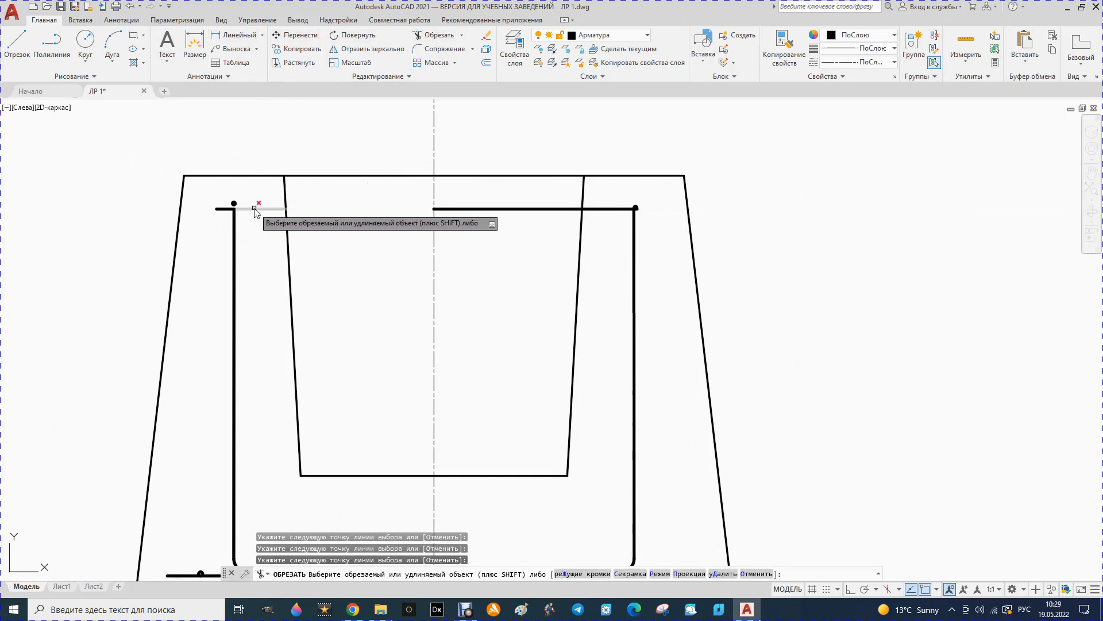
key("Return")
left_click(220, 209)
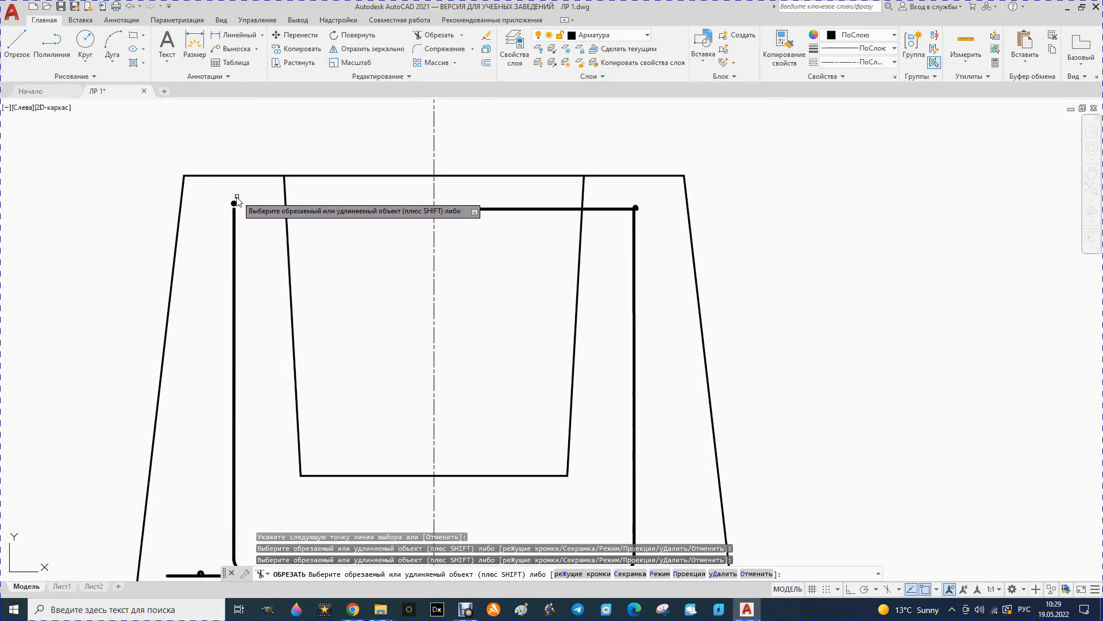
key("Escape")
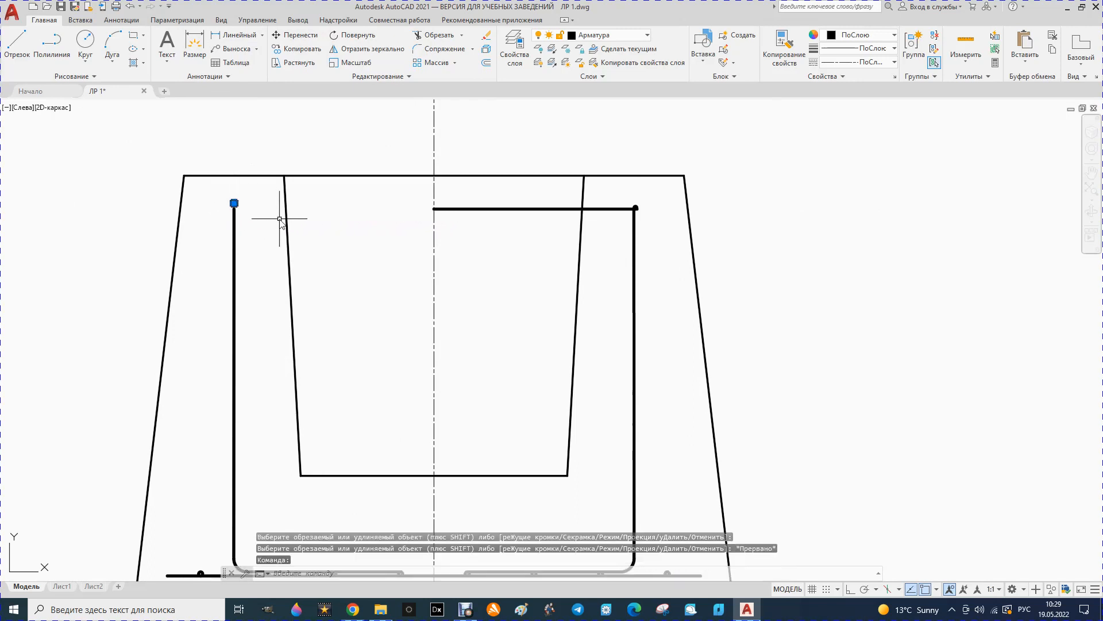
key("Delete")
Step: Try to mirror the right half of the top bar and its end circle about the vertical centre axis
scroll(600, 217, "up", 2)
scroll(655, 199, "up", 3)
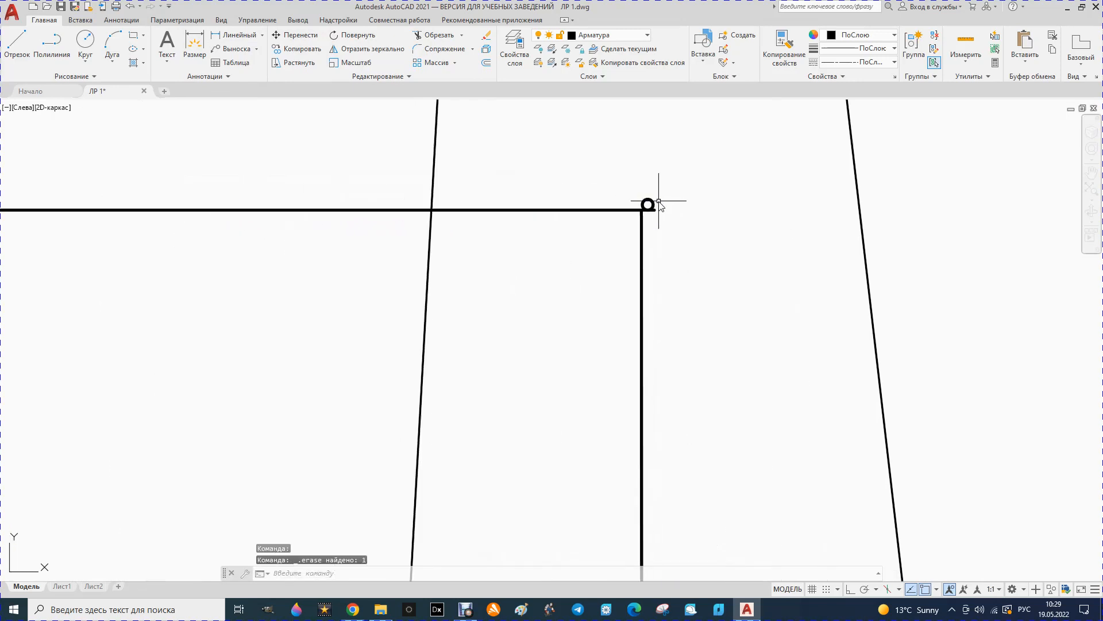
left_click(653, 200)
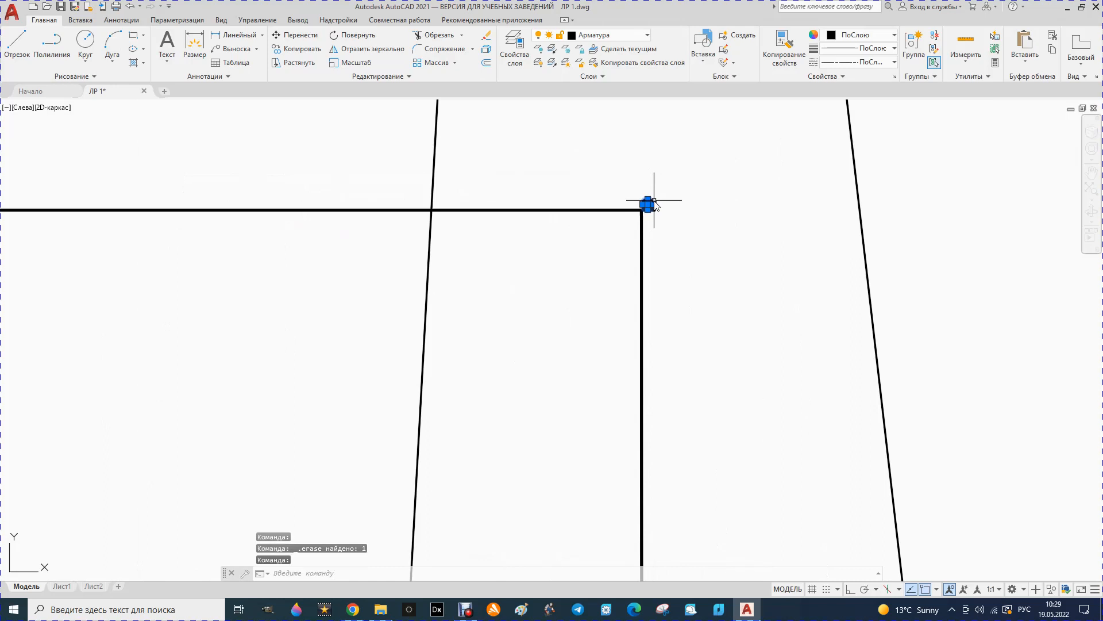
left_click(601, 210)
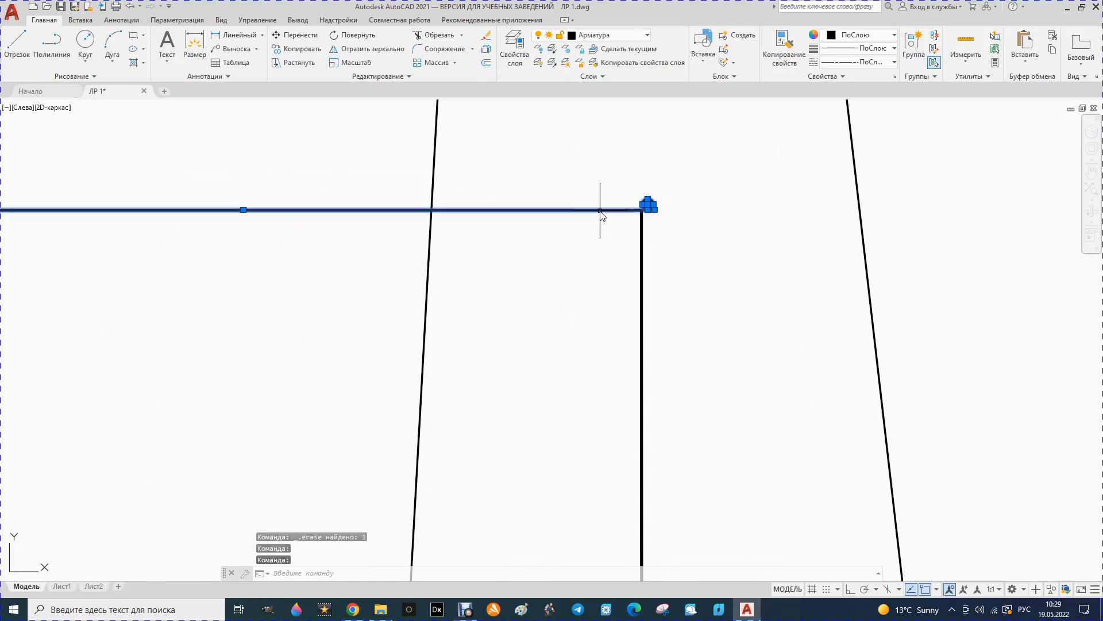
left_click(377, 50)
scroll(448, 148, "down", 3)
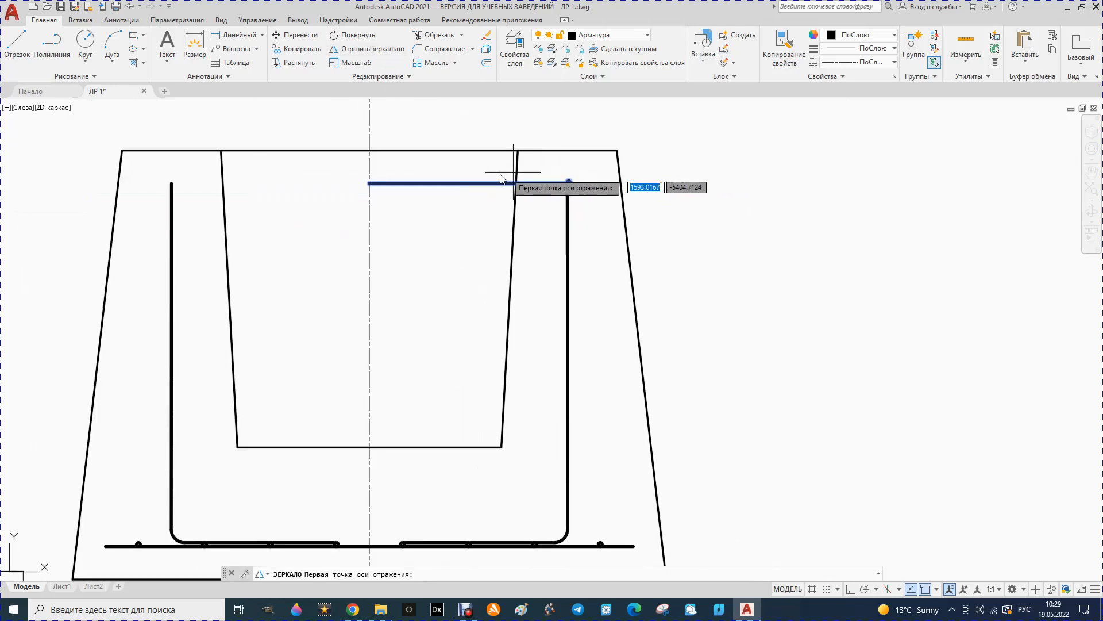
left_click(370, 151)
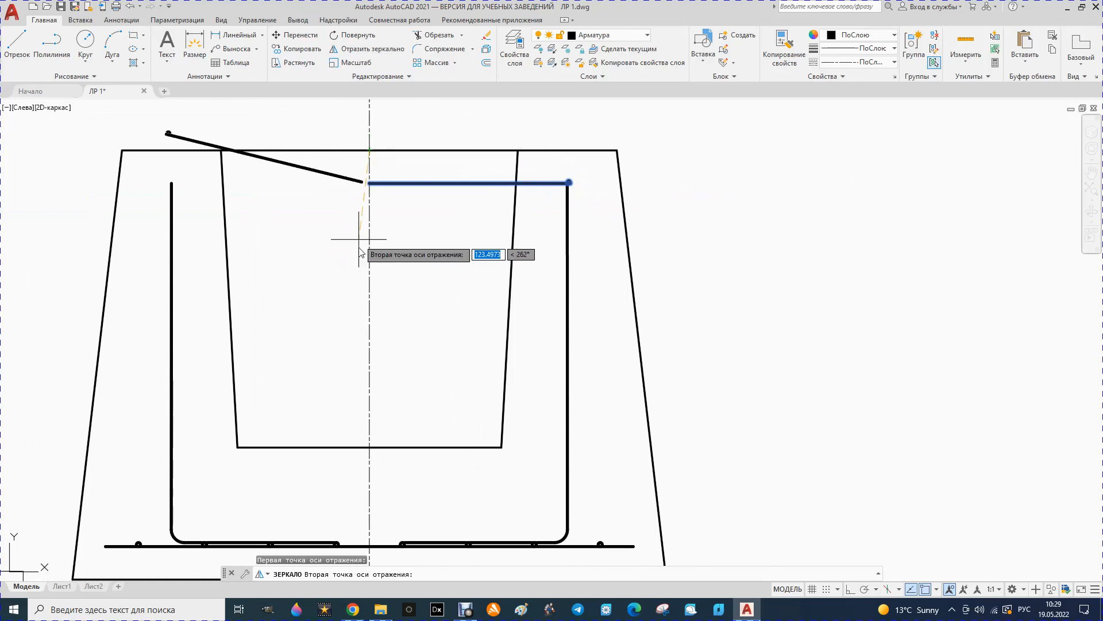
left_click(369, 447)
key("Escape")
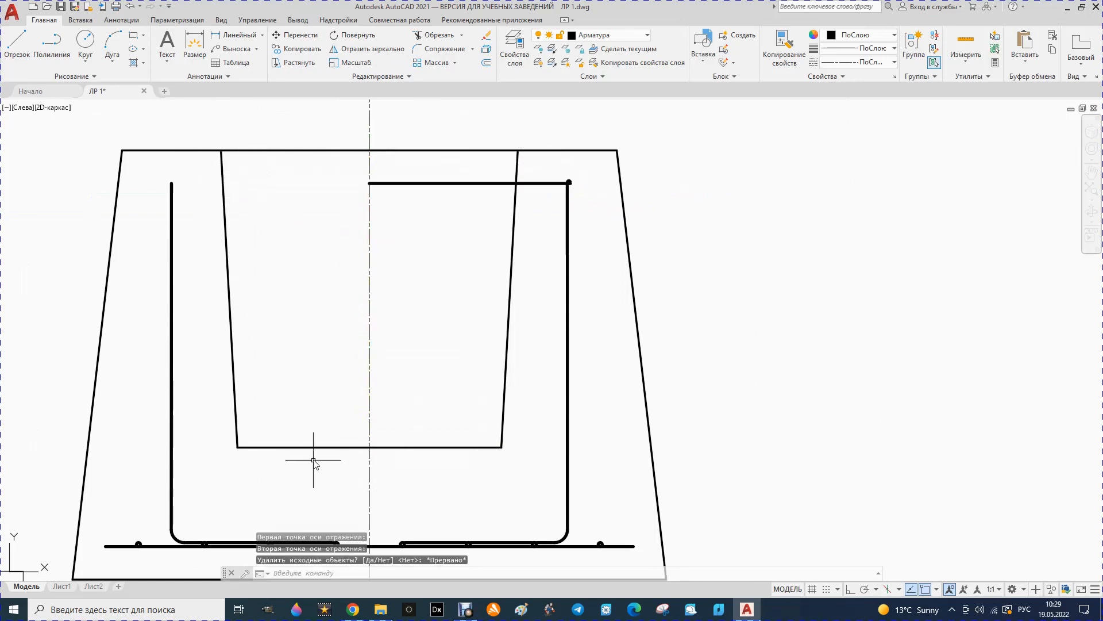
left_click(350, 53)
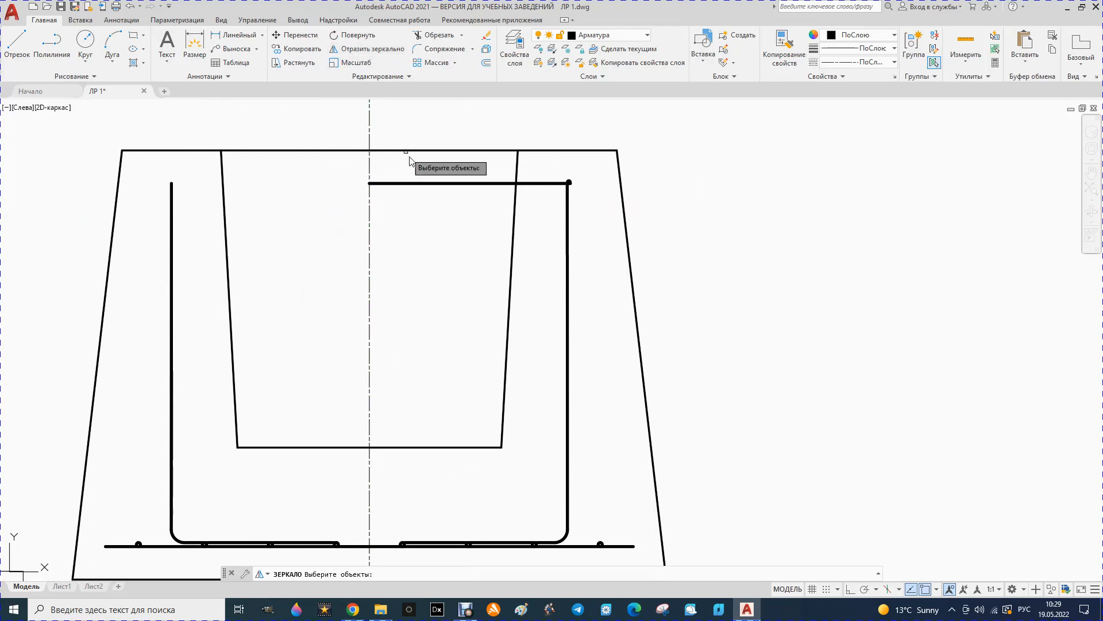
key("Escape")
key("Escape")
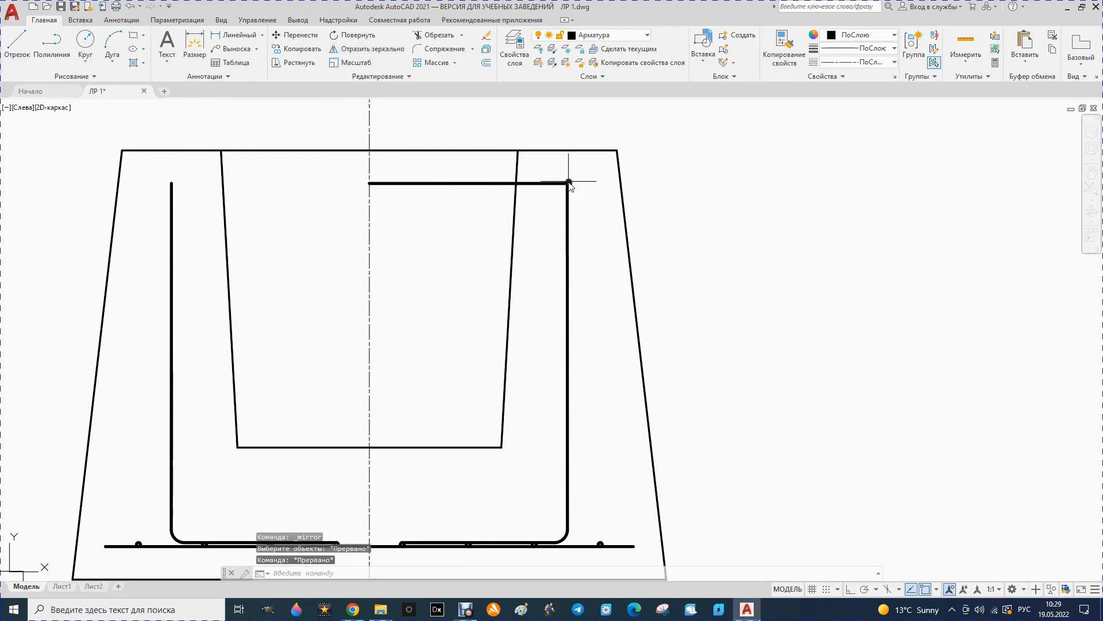
Step: Mirror the right half of the top bar and its circle about the vertical centre axis, keeping the source objects
left_click(569, 183)
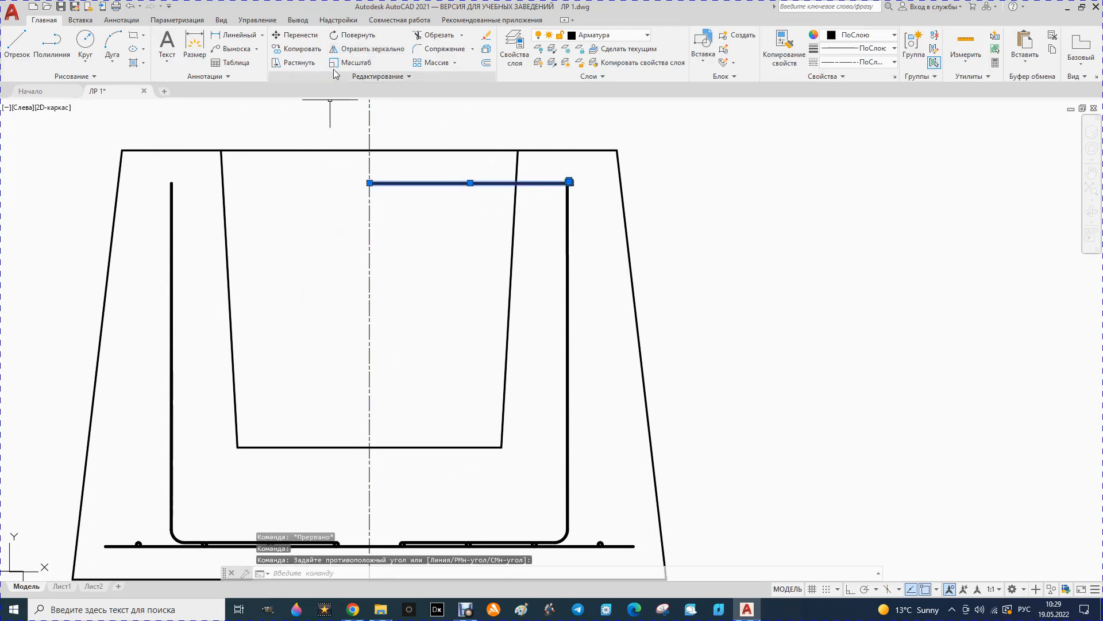
left_click(359, 49)
left_click(370, 150)
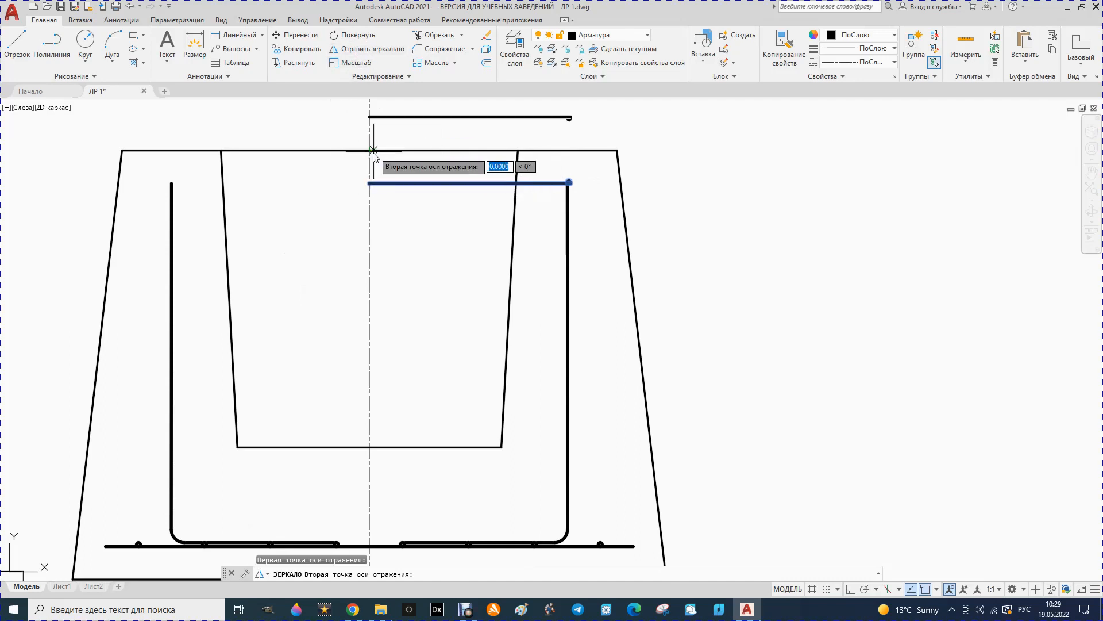
left_click(369, 448)
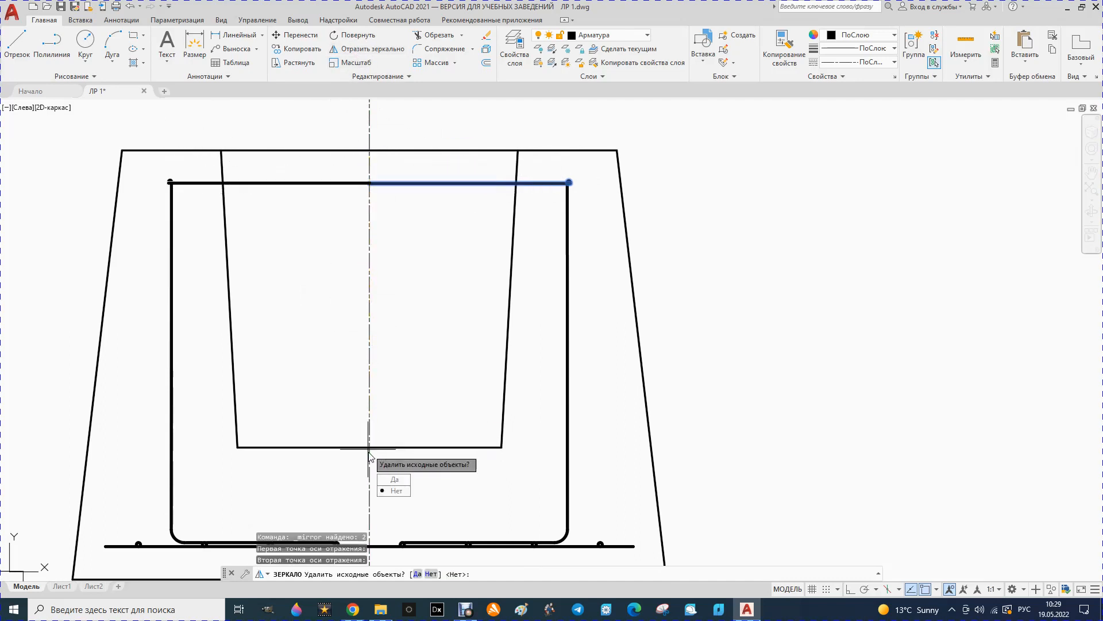
key("Return")
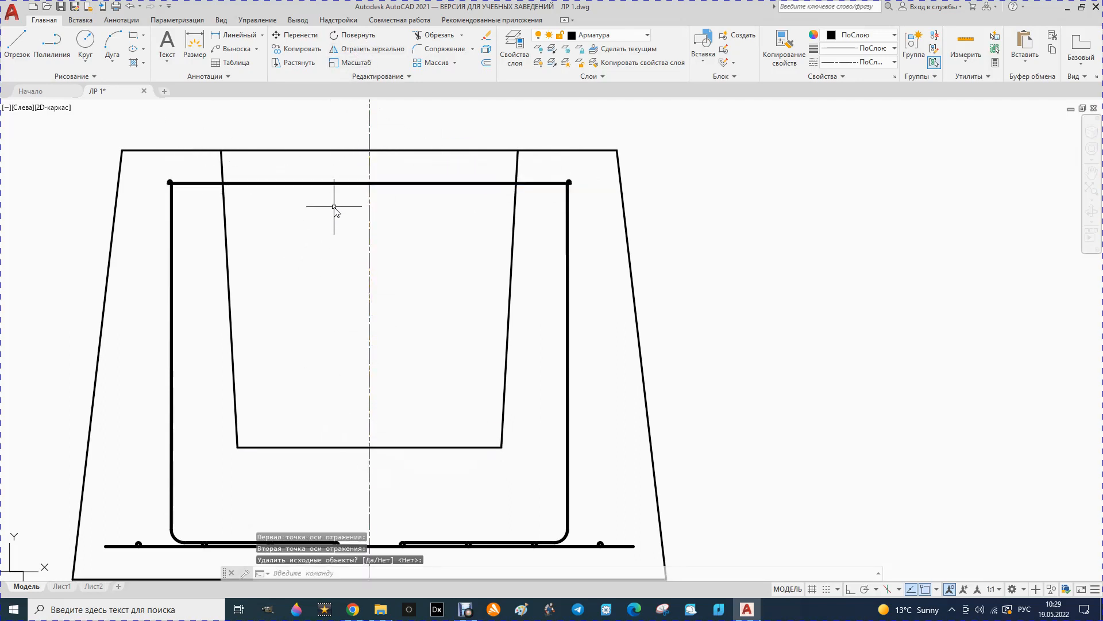
Step: Move both halves of the top horizontal bar with their end circles straight down by 80, using Ortho mode
scroll(339, 209, "down", 2)
scroll(238, 198, "up", 5)
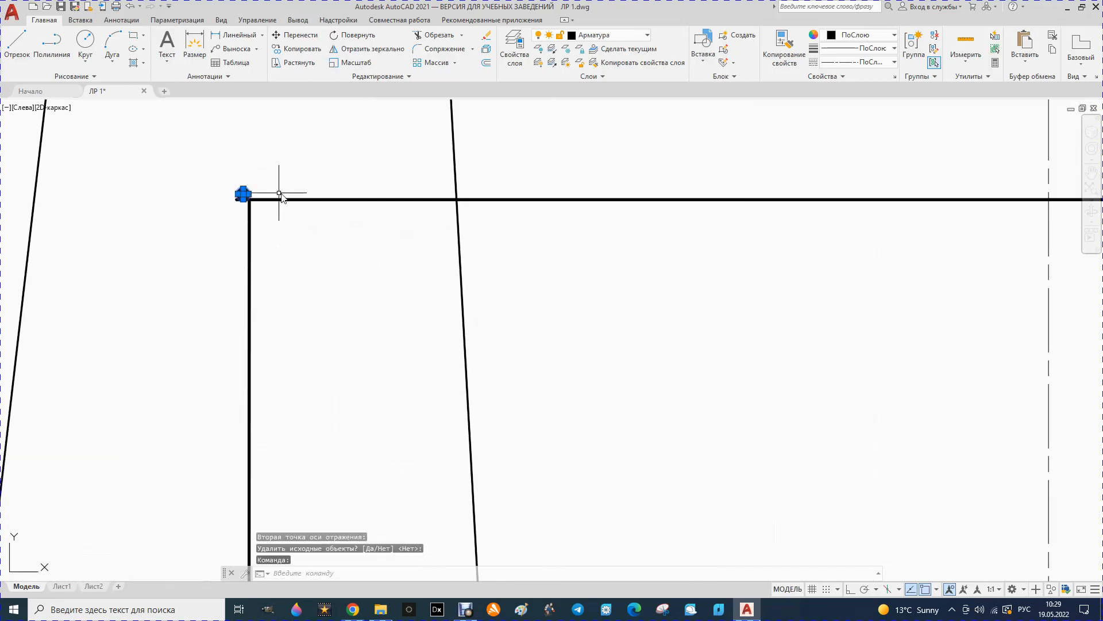
left_click(287, 199)
scroll(260, 202, "down", 4)
scroll(669, 206, "up", 4)
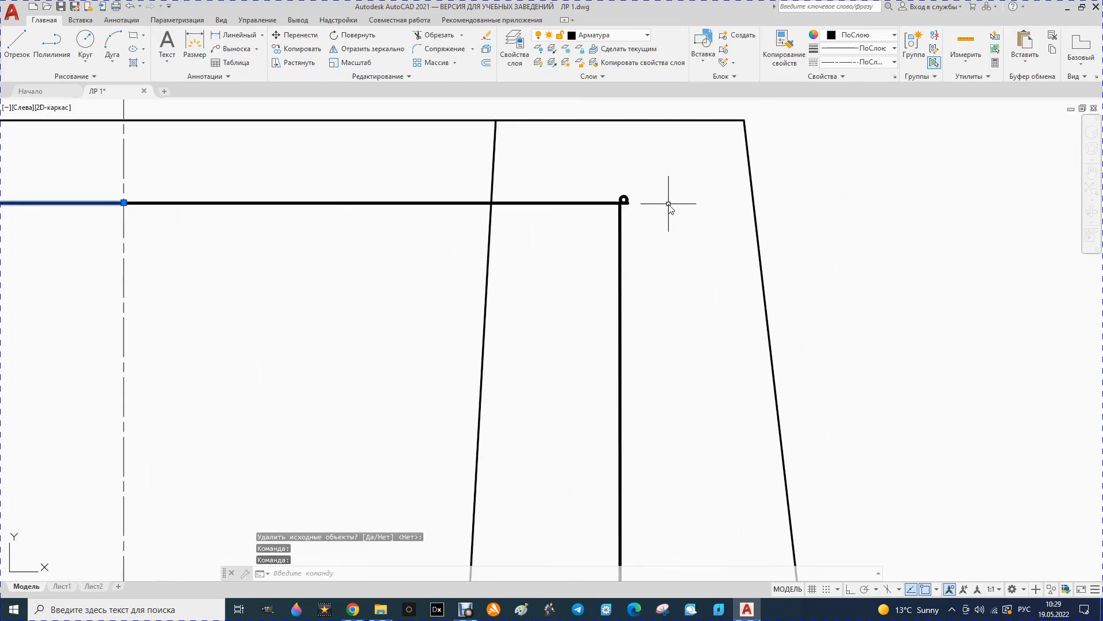
left_click(577, 202)
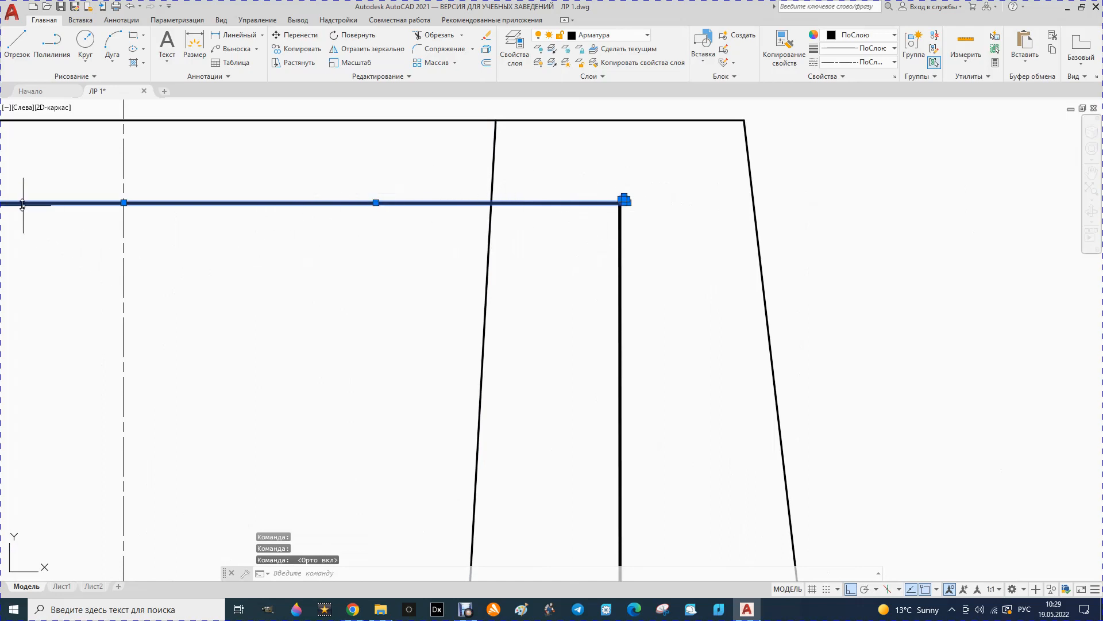
scroll(276, 190, "down", 3)
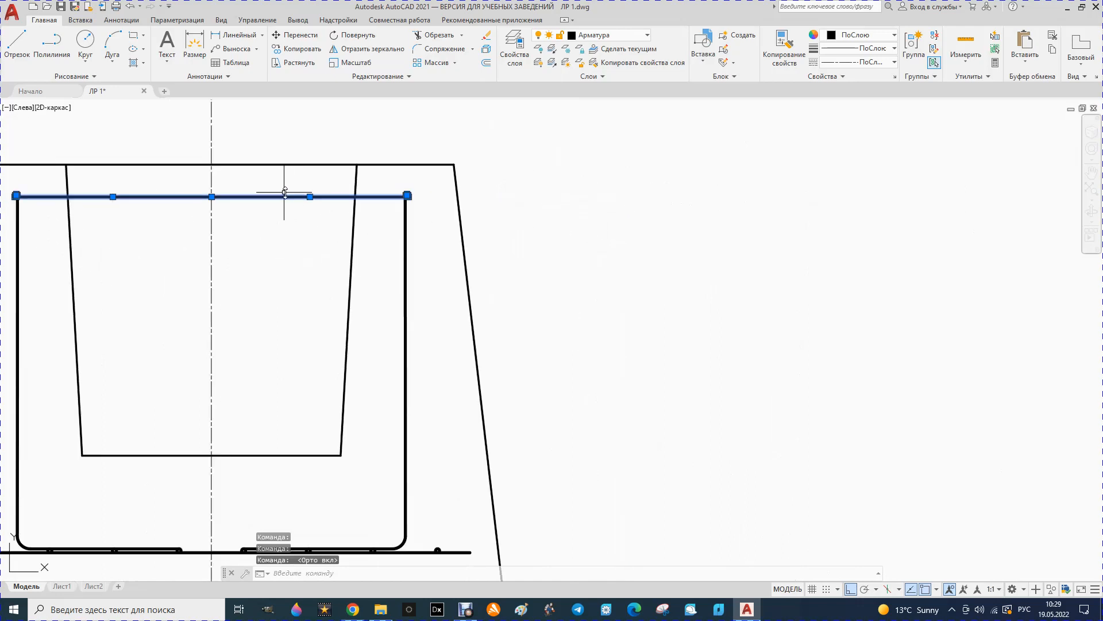
left_click(296, 35)
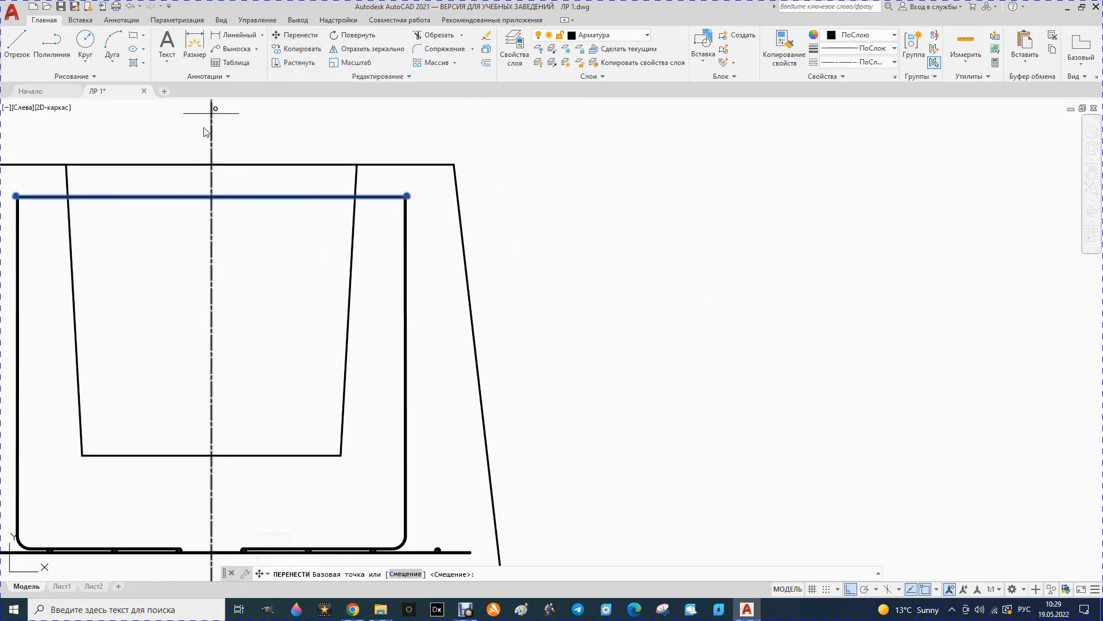
left_click(211, 197)
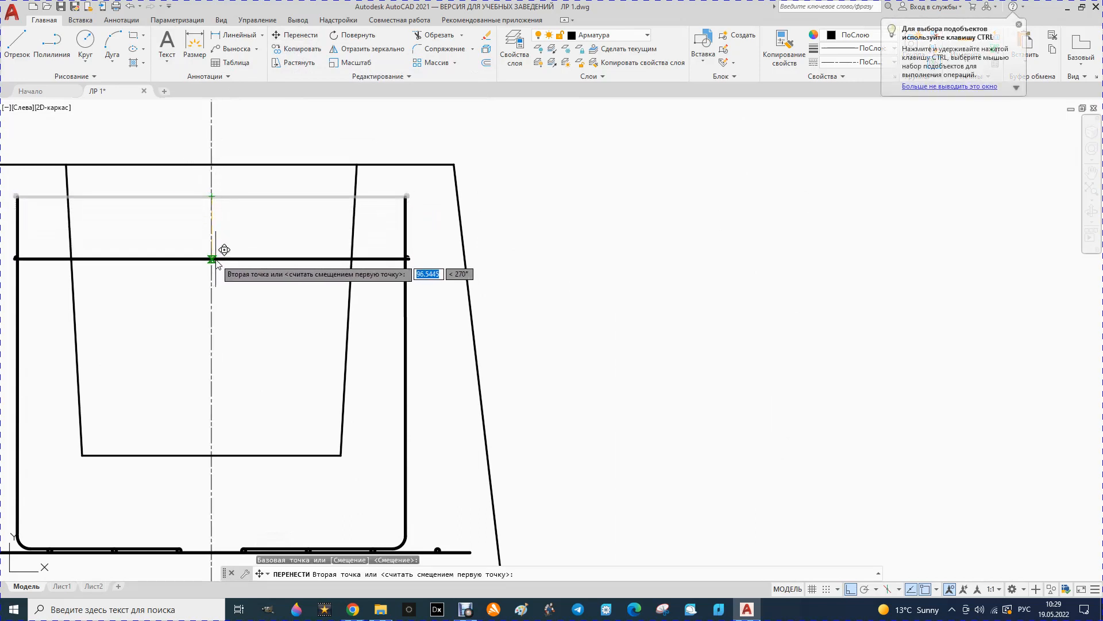
key("Return")
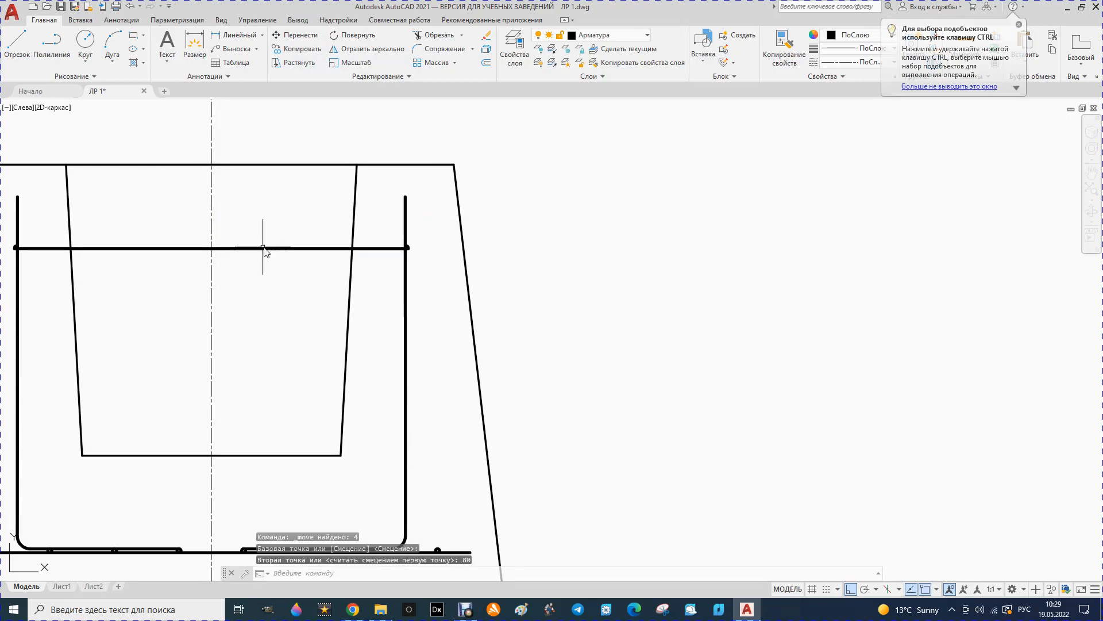
Step: Copy both halves of the top horizontal bar together with their end circles straight down by 80, based on the bar's point at the centre axis
scroll(304, 247, "down", 2)
scroll(109, 254, "up", 2)
scroll(201, 250, "up", 6)
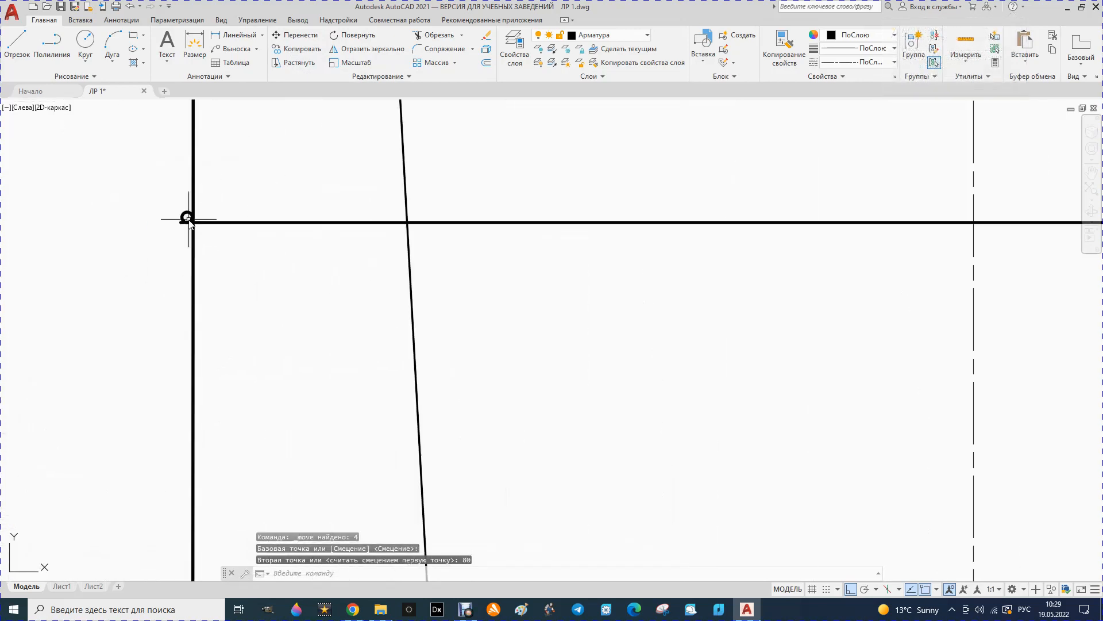
left_click(185, 218)
scroll(190, 222, "down", 6)
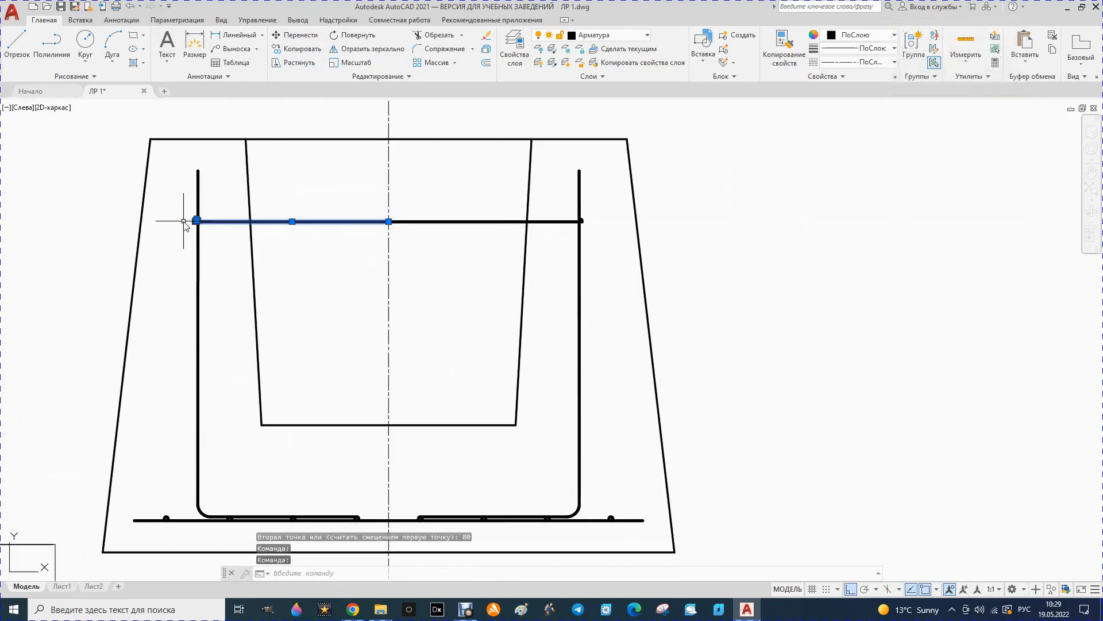
left_click(403, 221)
scroll(594, 226, "up", 2)
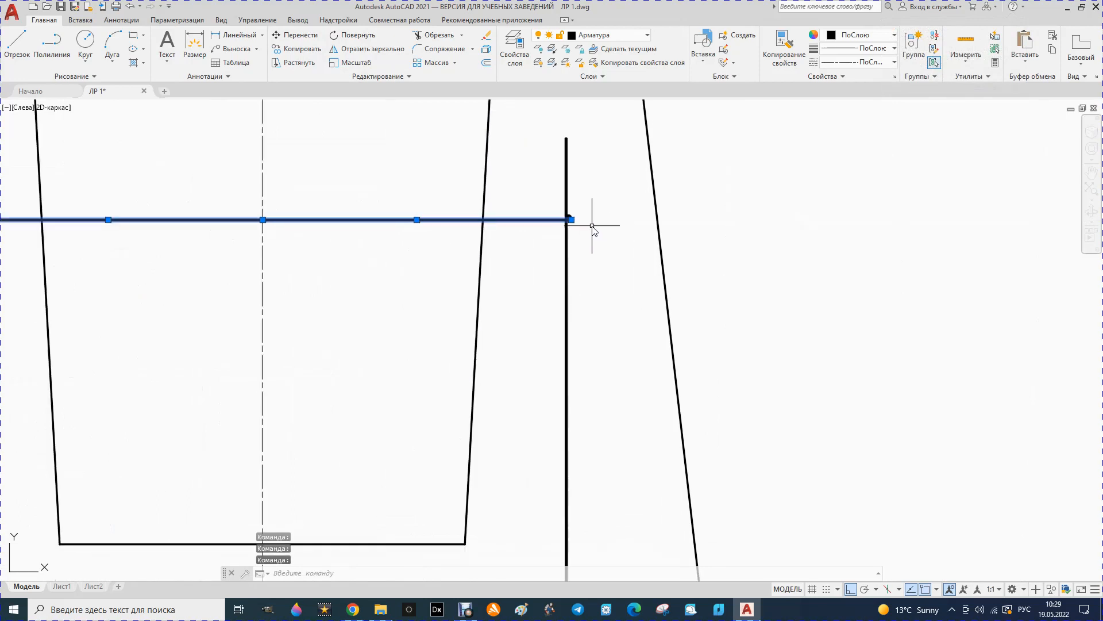
scroll(571, 218, "up", 4)
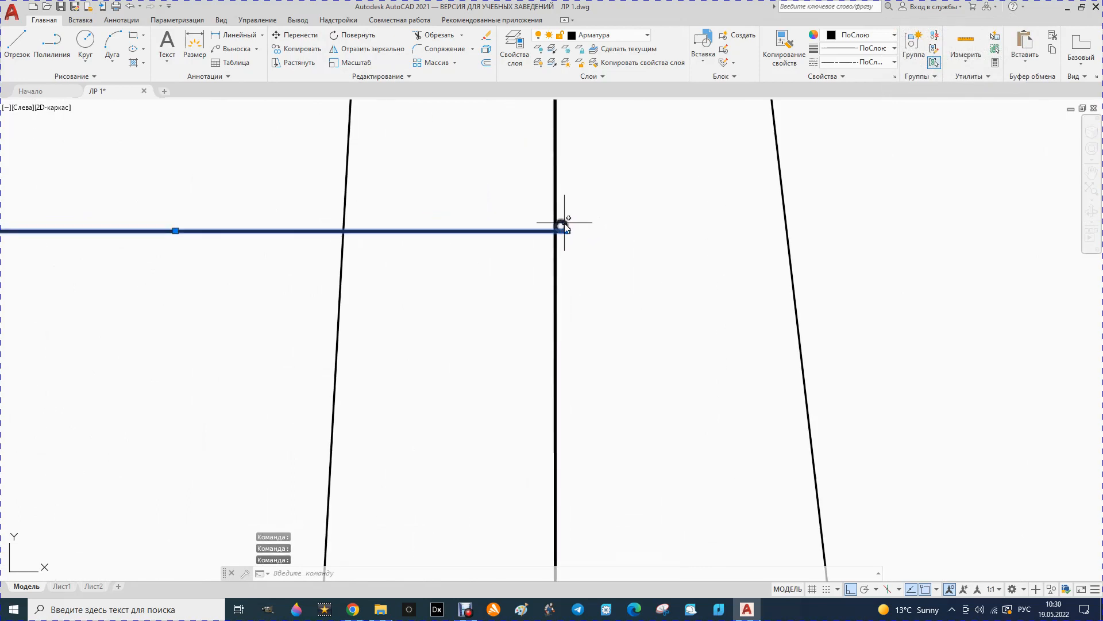
left_click(305, 50)
scroll(480, 158, "down", 5)
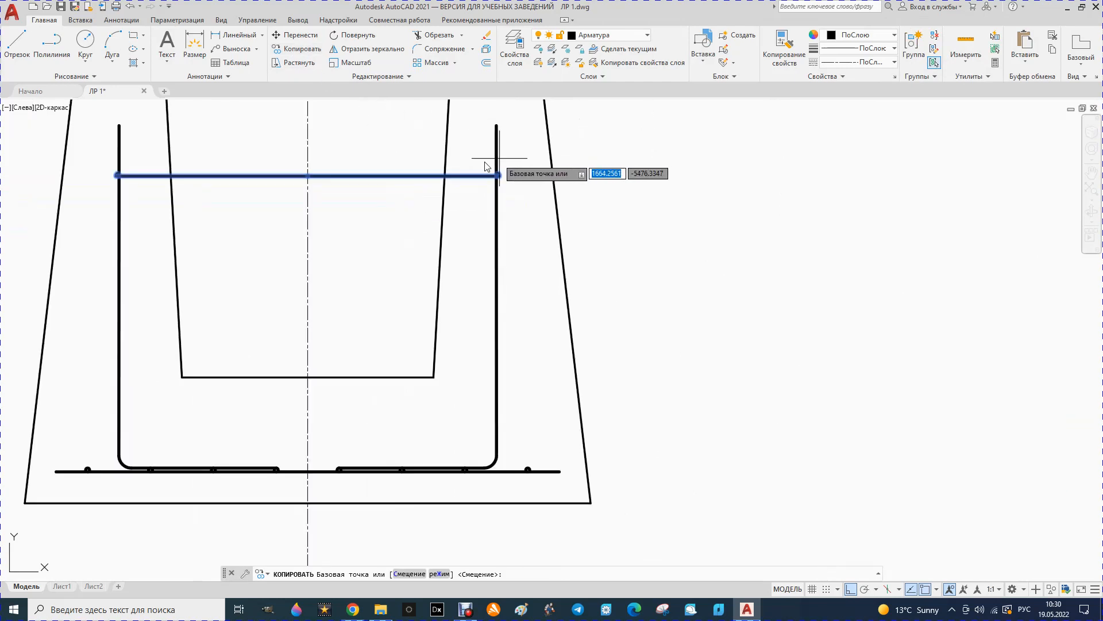
left_click(307, 175)
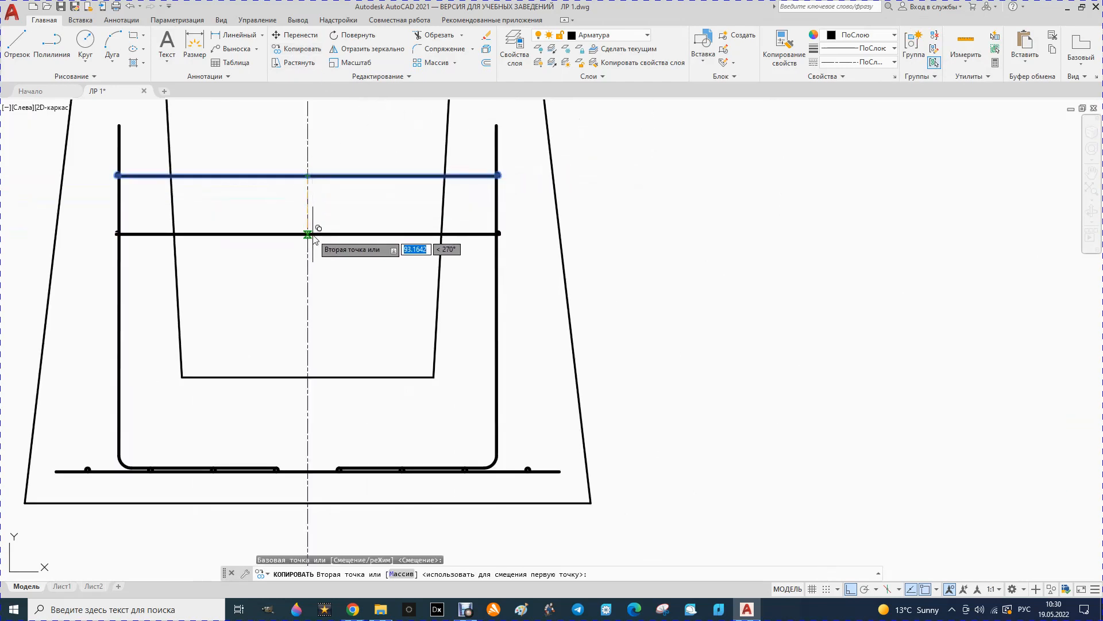
type("80")
key("Return")
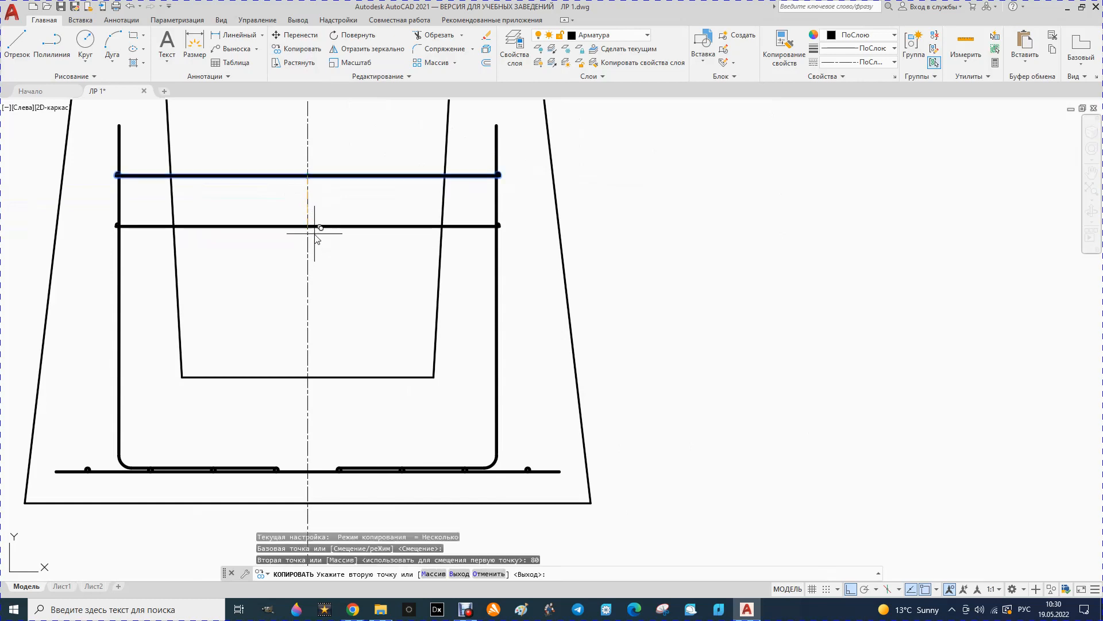
key("Escape")
scroll(460, 239, "down", 3)
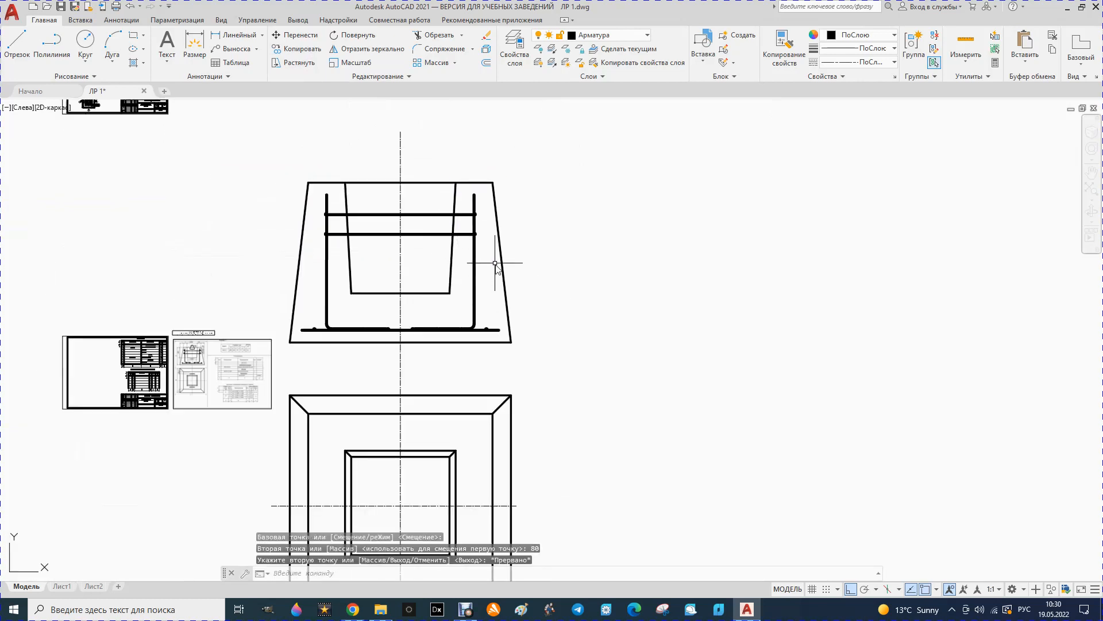